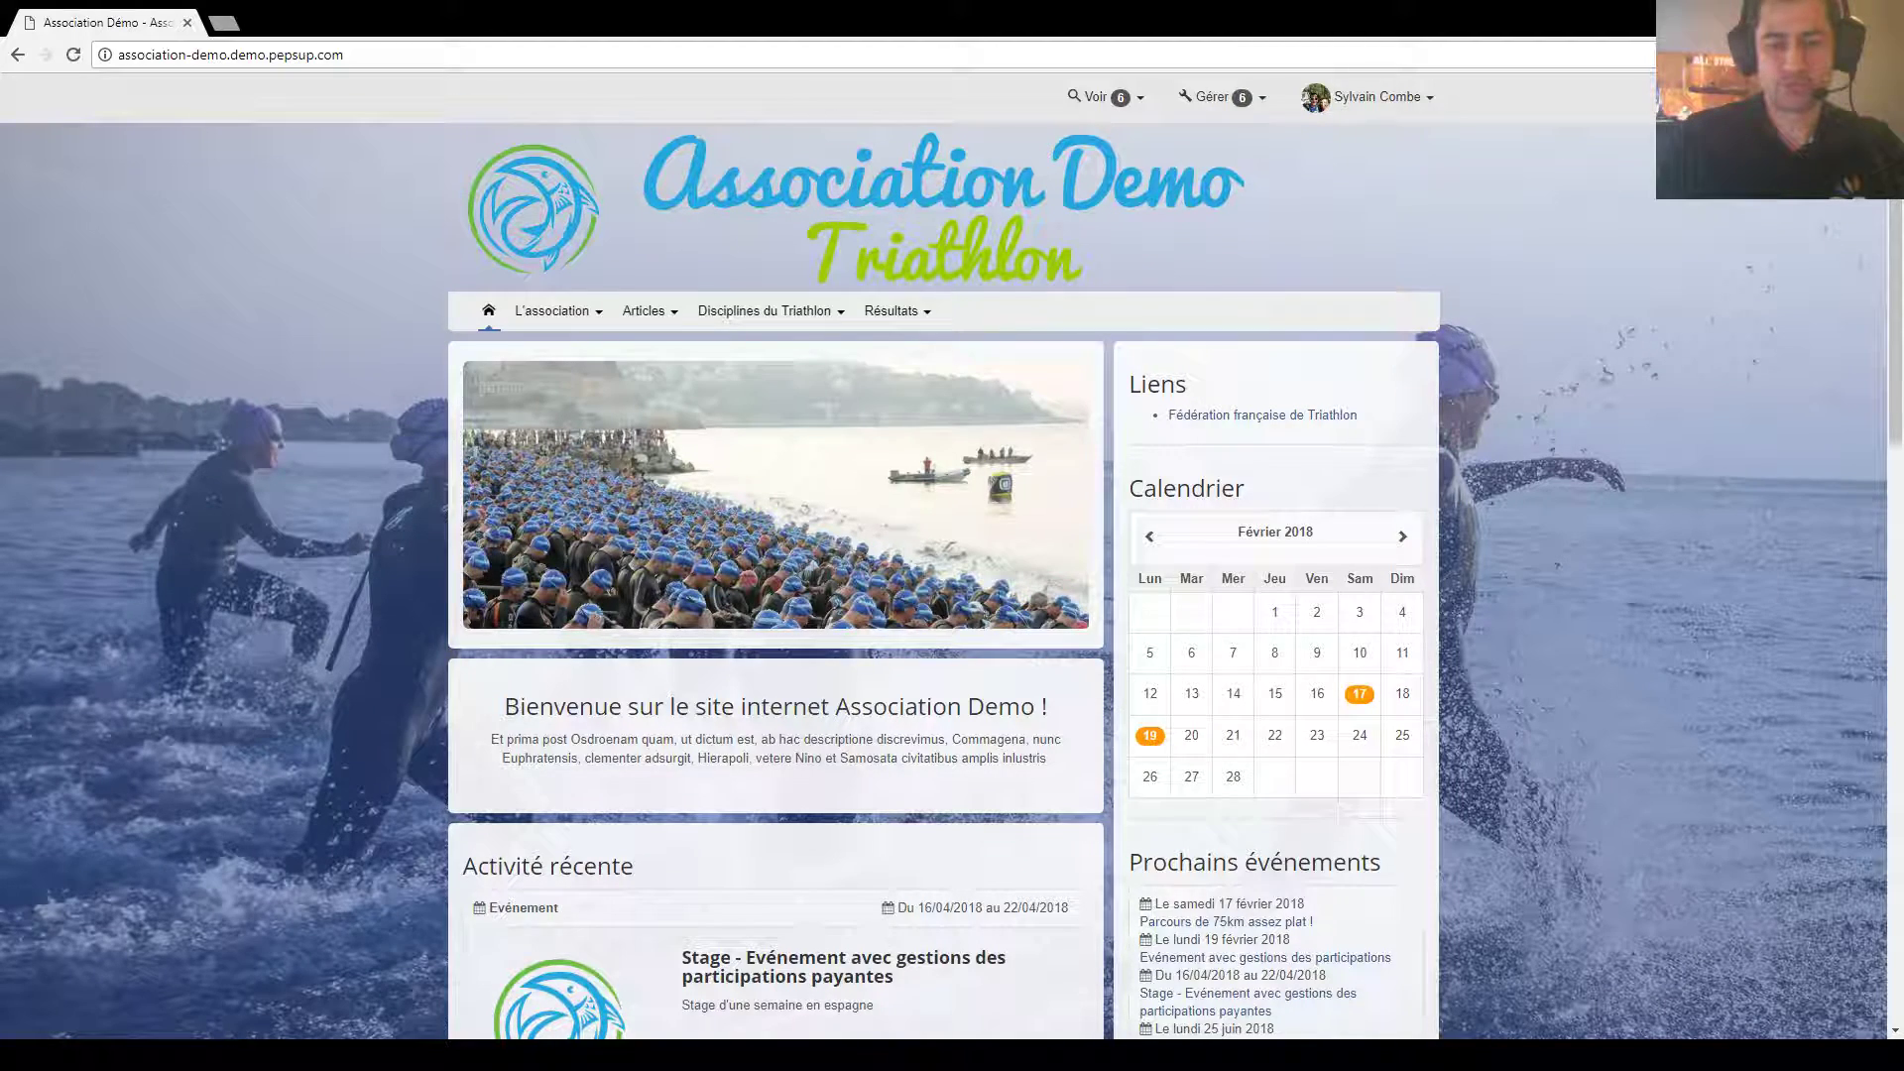
Step: Open the management space of Association Démo and display its list of events
click(1214, 96)
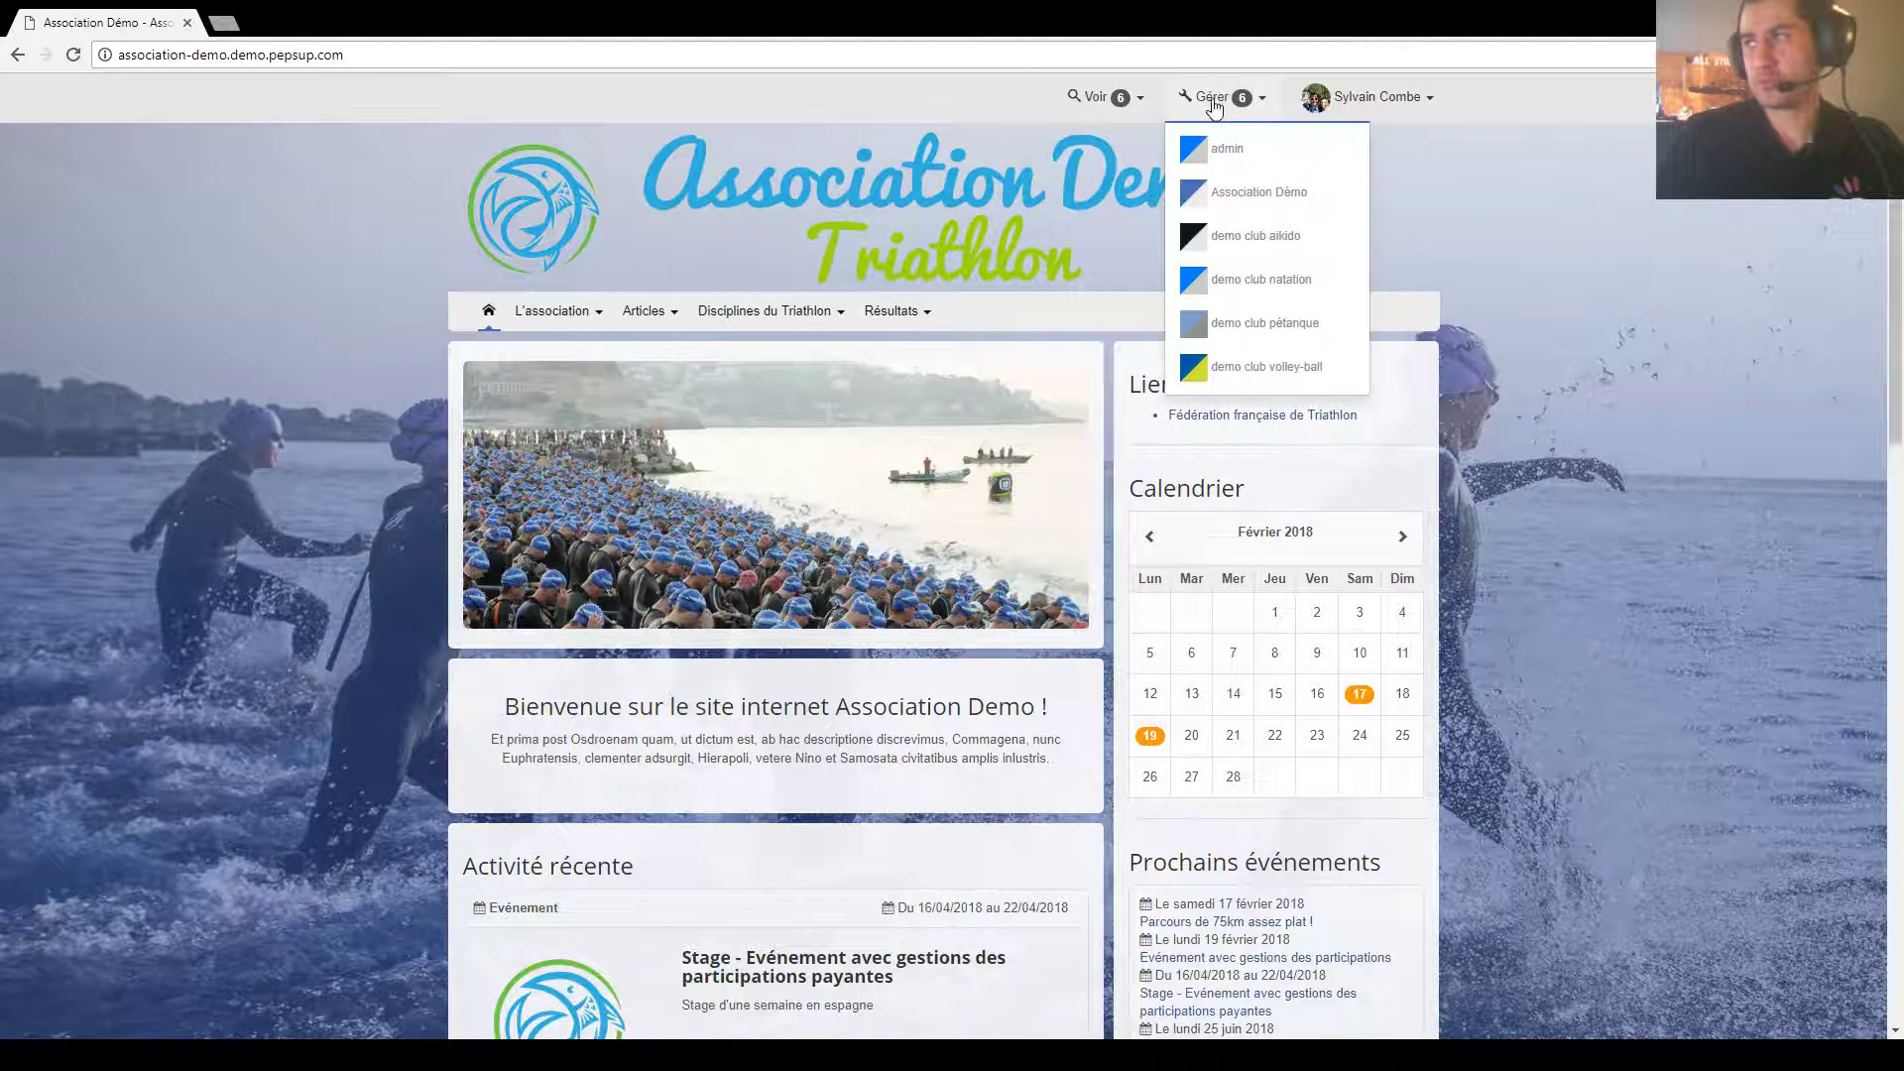
click(1261, 192)
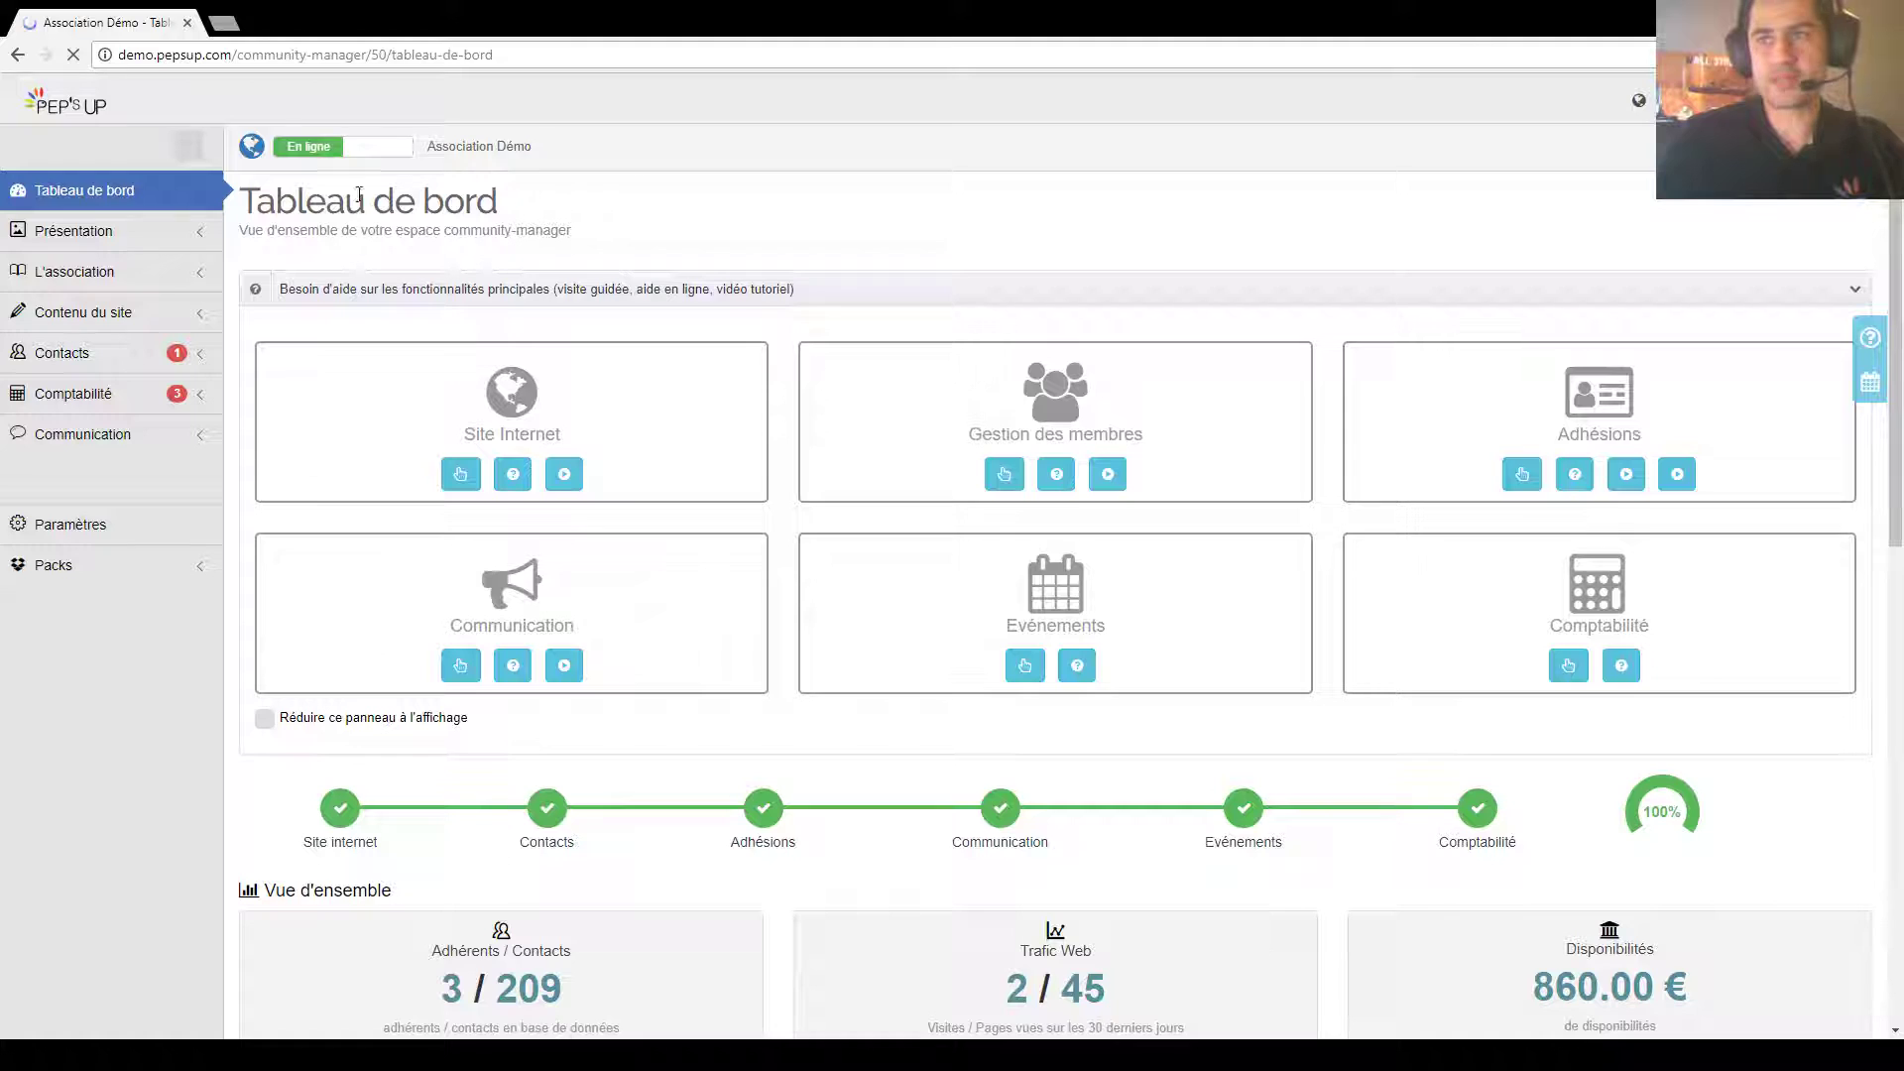
click(83, 313)
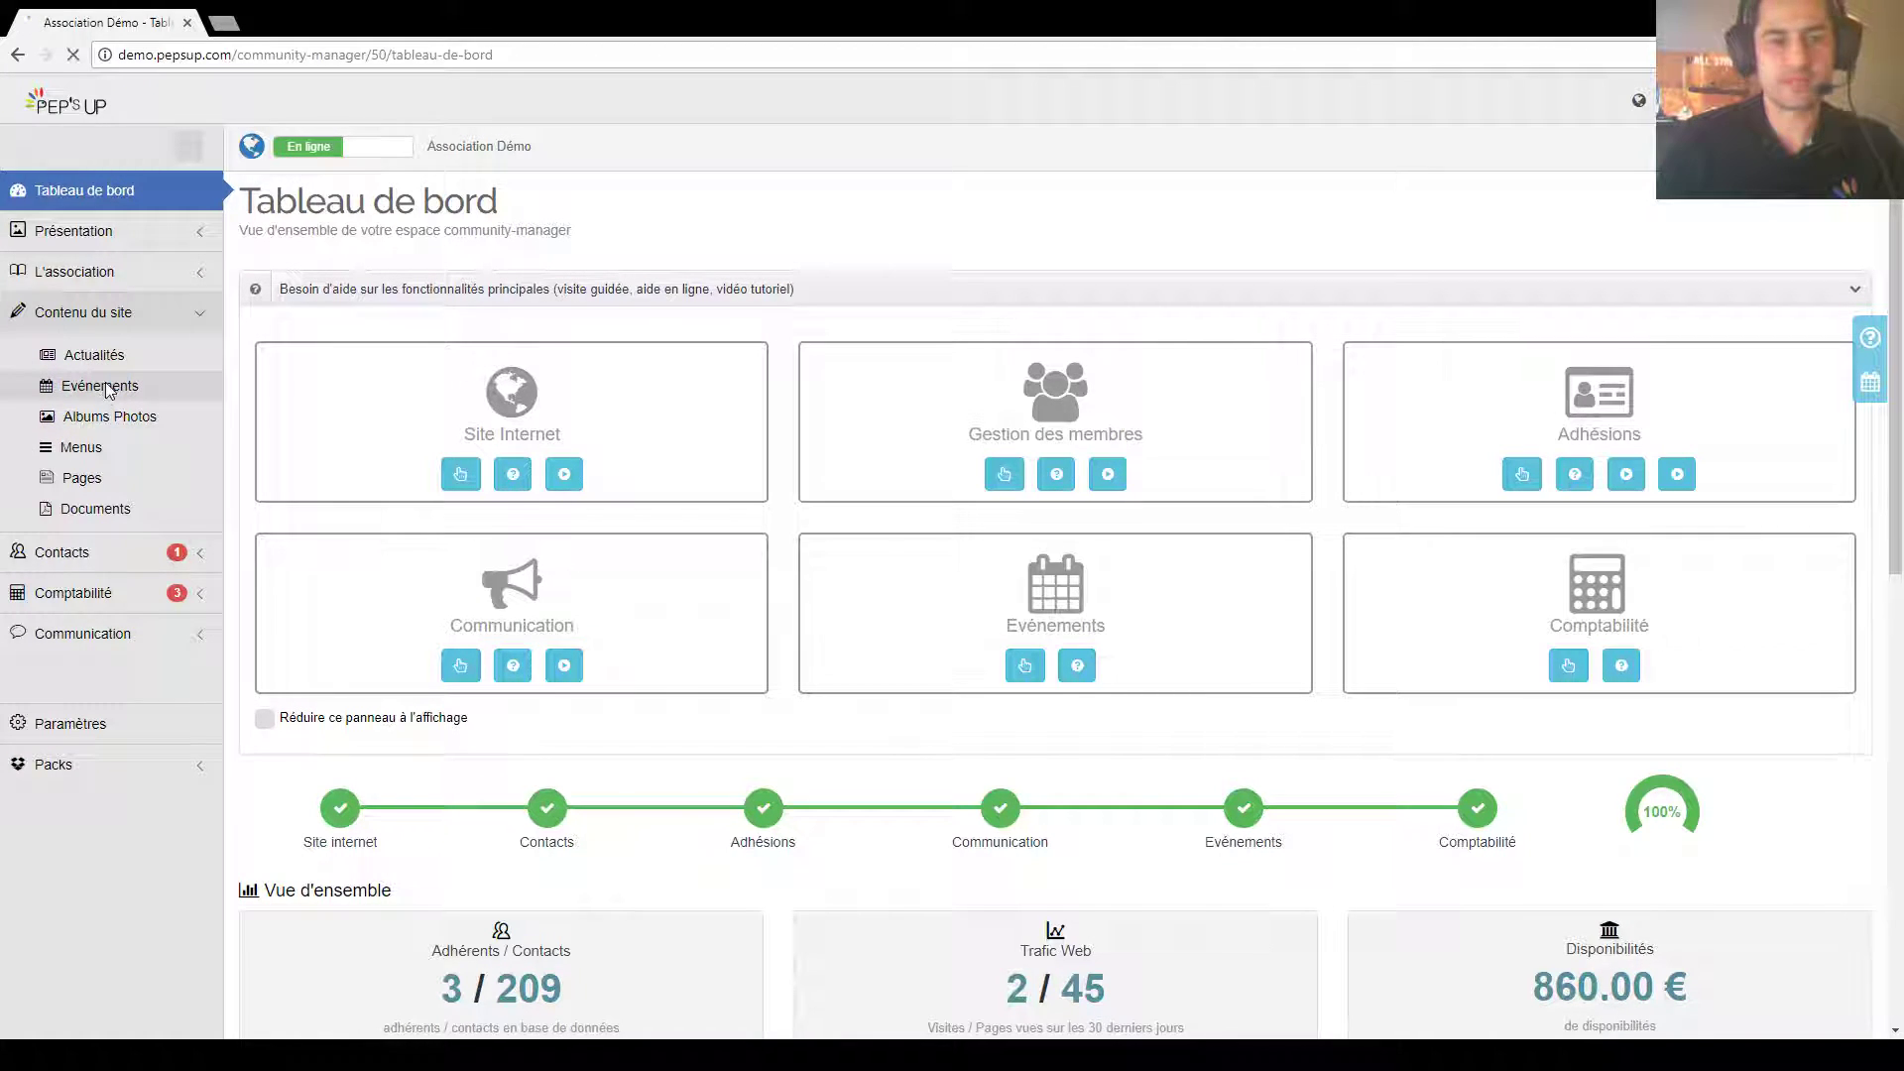
click(104, 386)
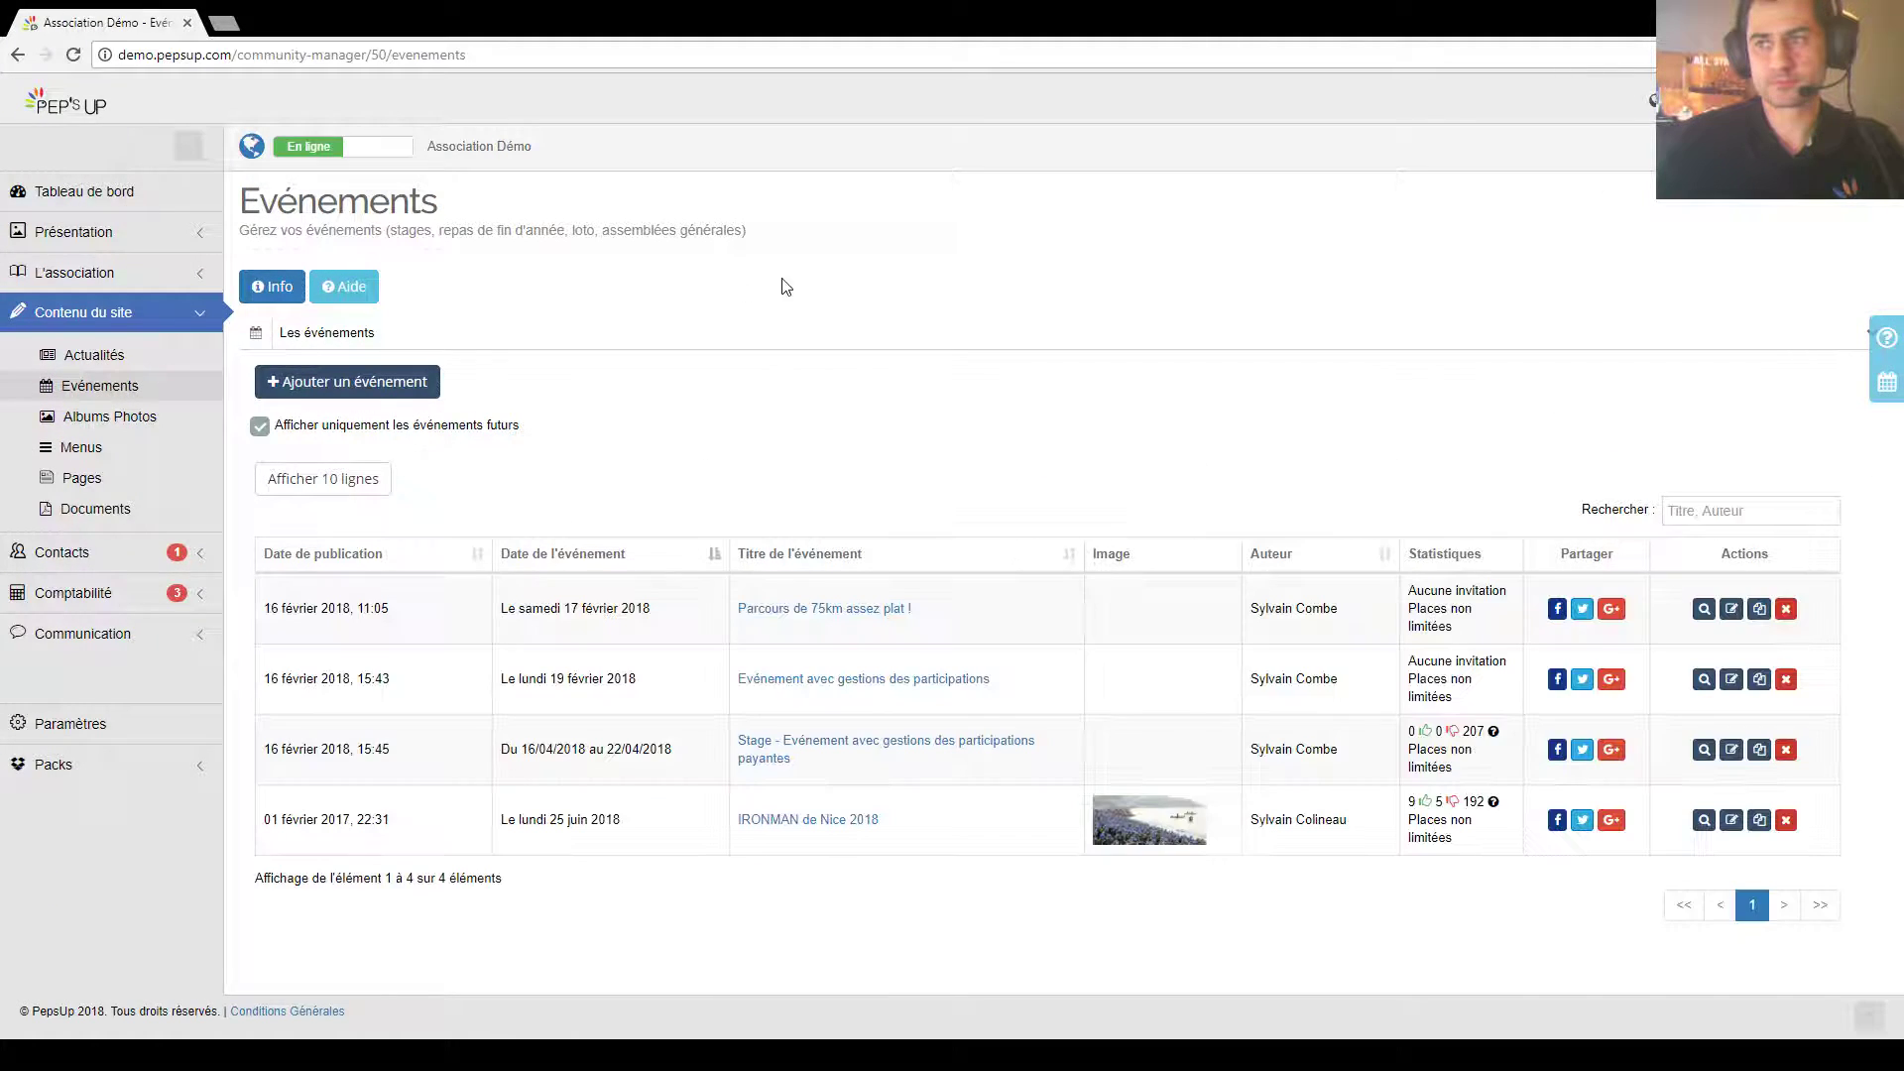
Step: Open the event "Parcours de 75km assez plat !" and review its description and its location on the map
click(850, 609)
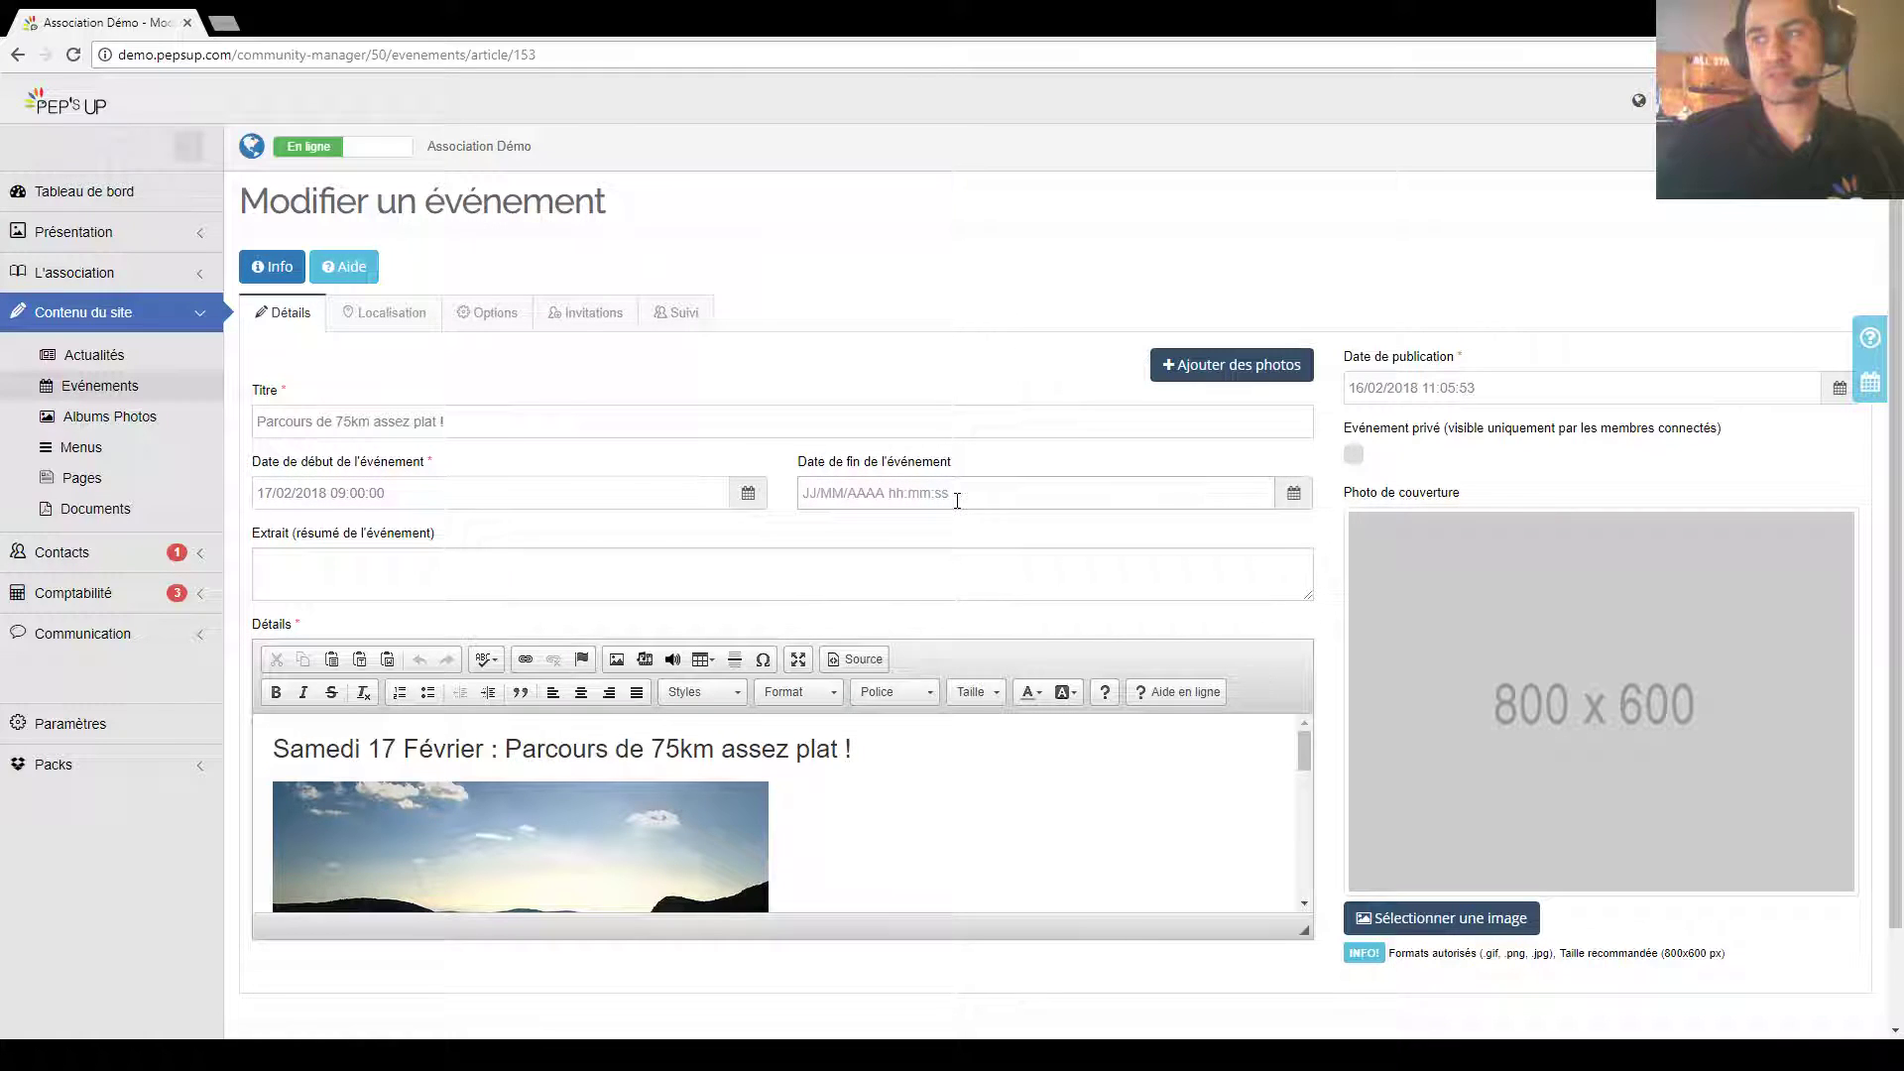
scroll(954, 499, down, 2)
click(919, 640)
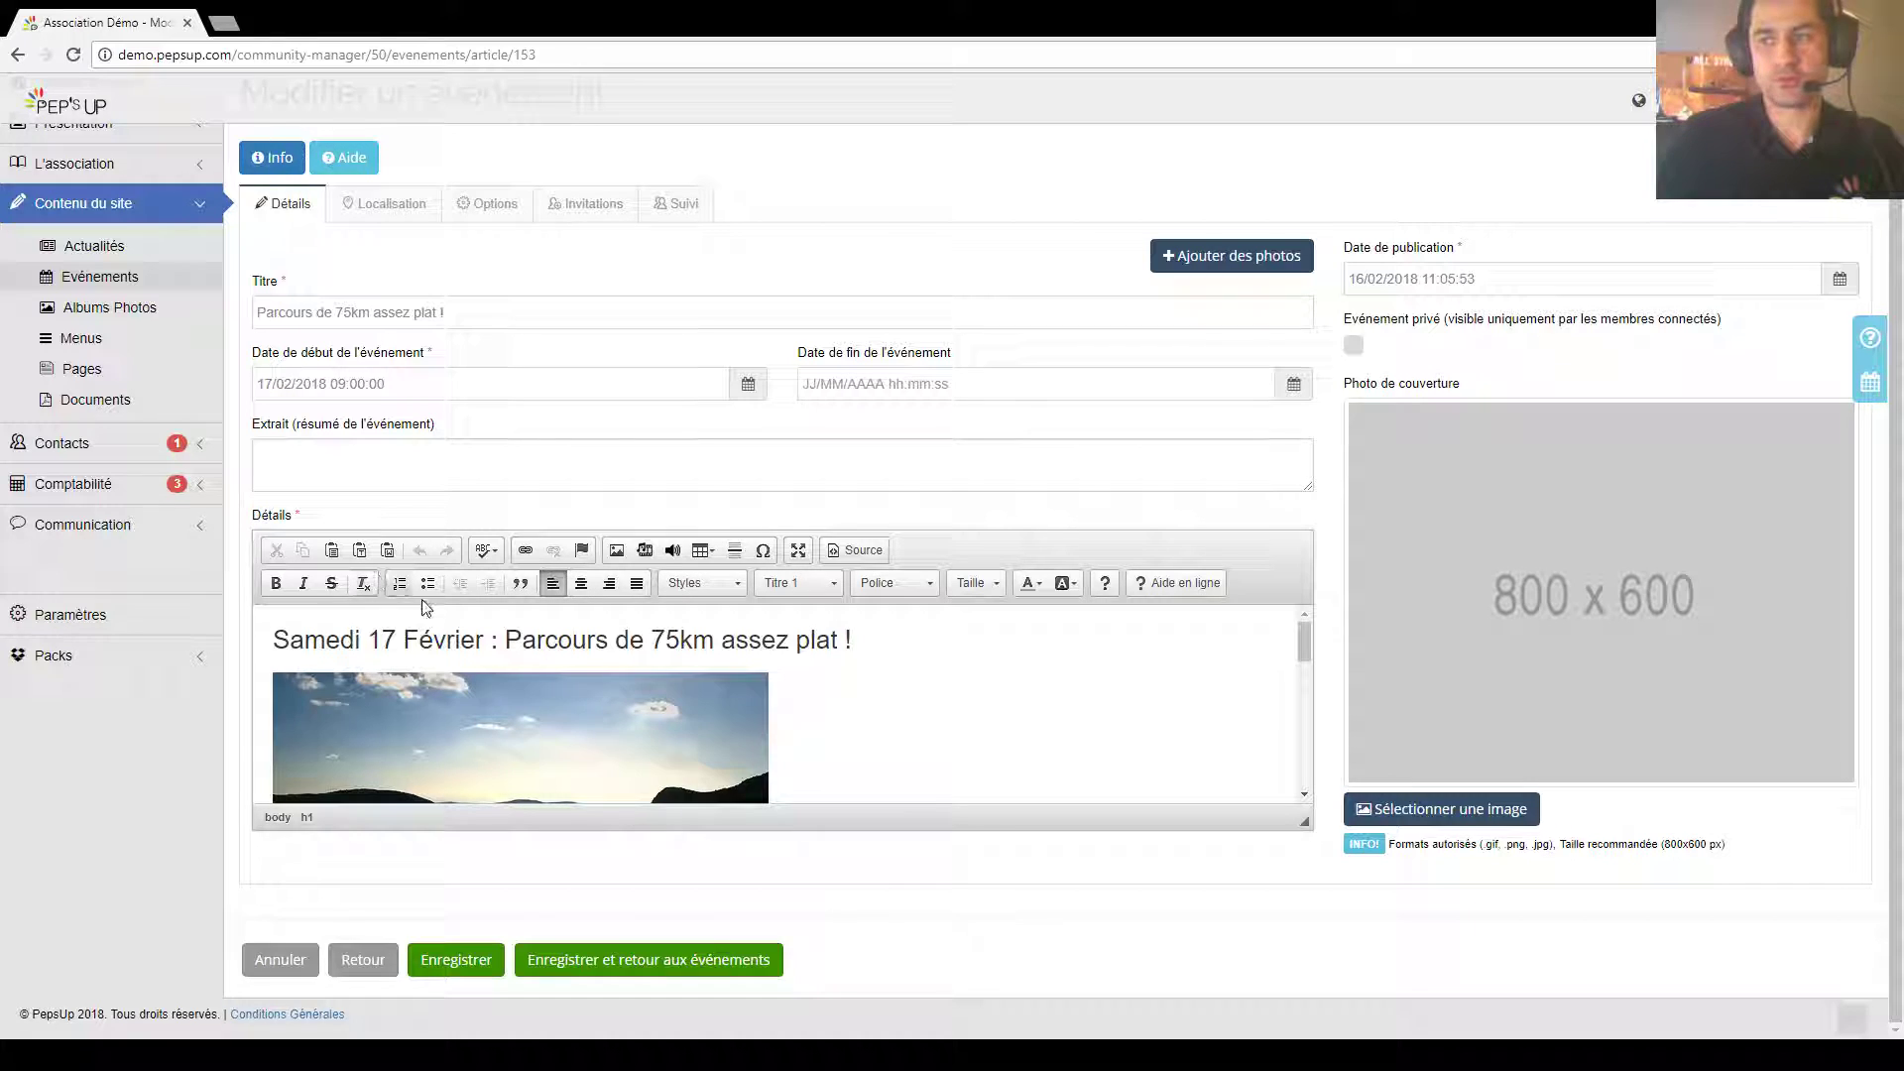
scroll(778, 714, down, 2)
scroll(778, 714, down, 2)
scroll(893, 701, up, 5)
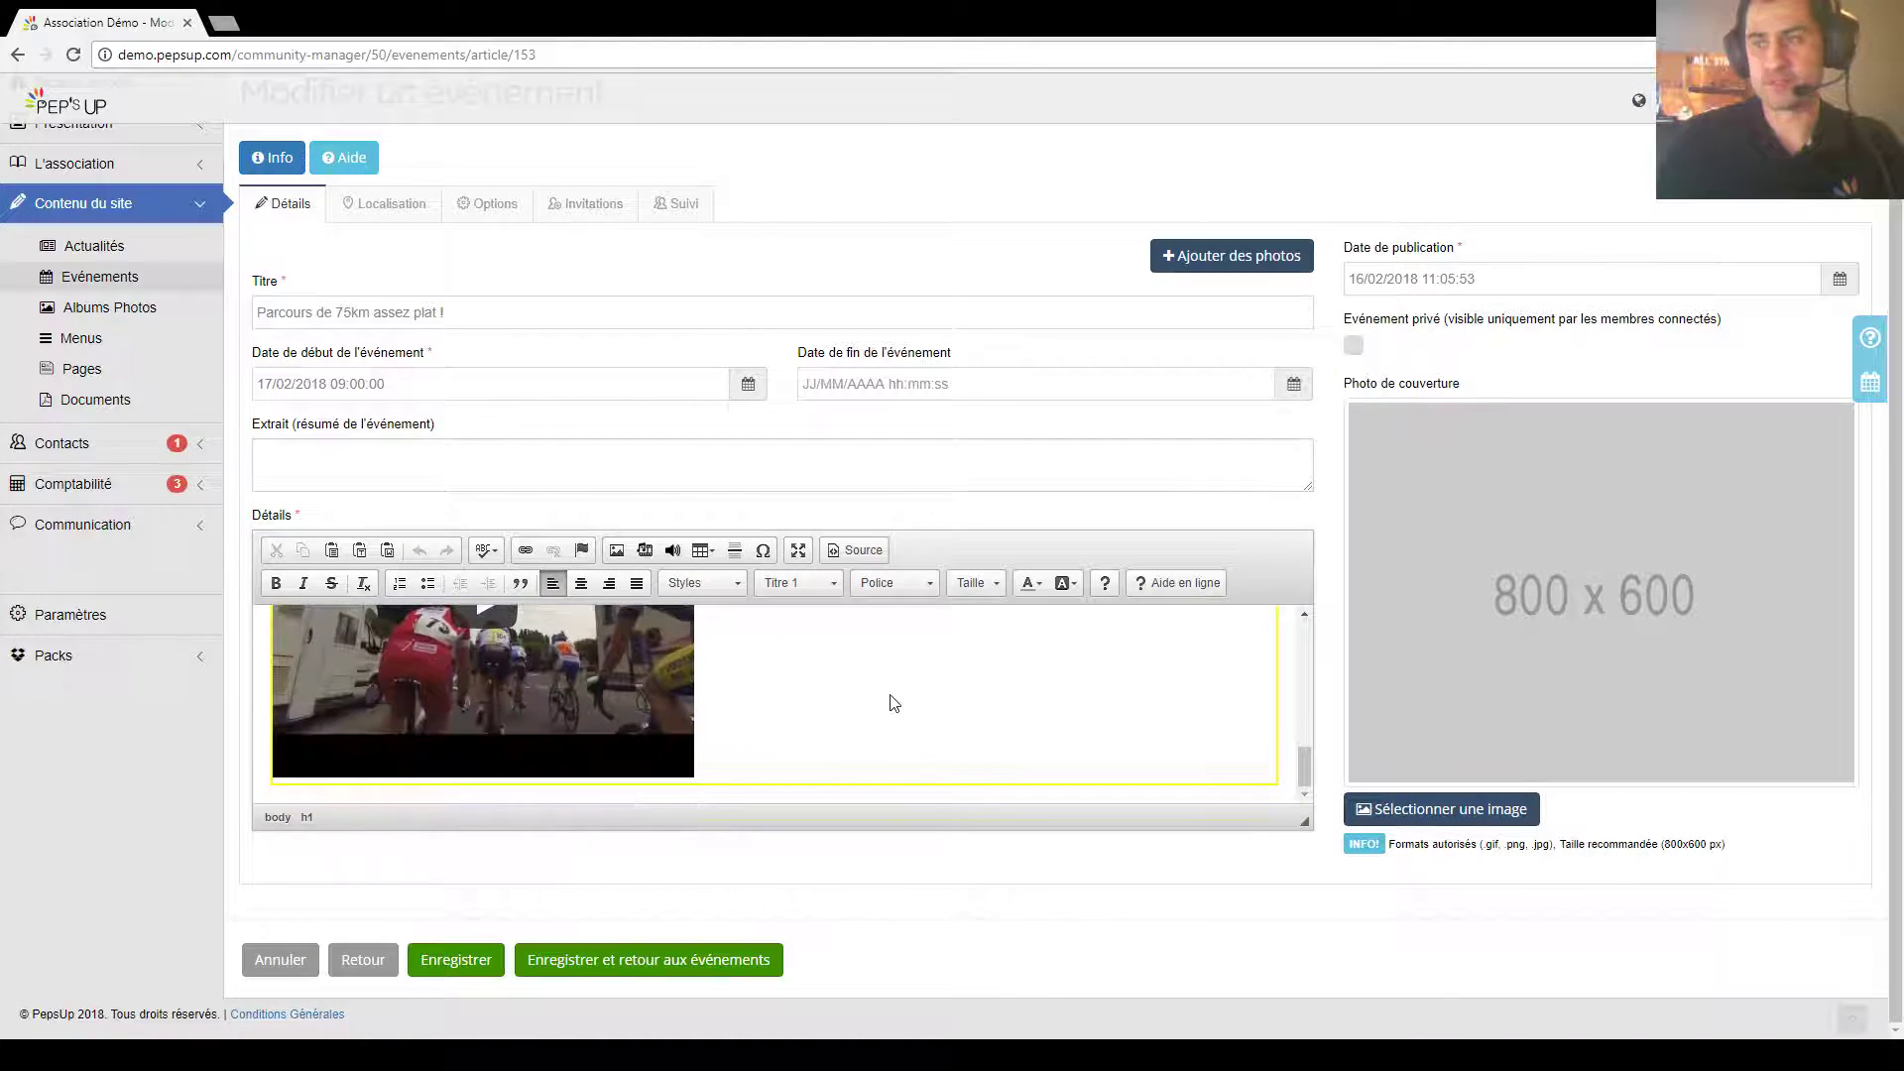
click(385, 203)
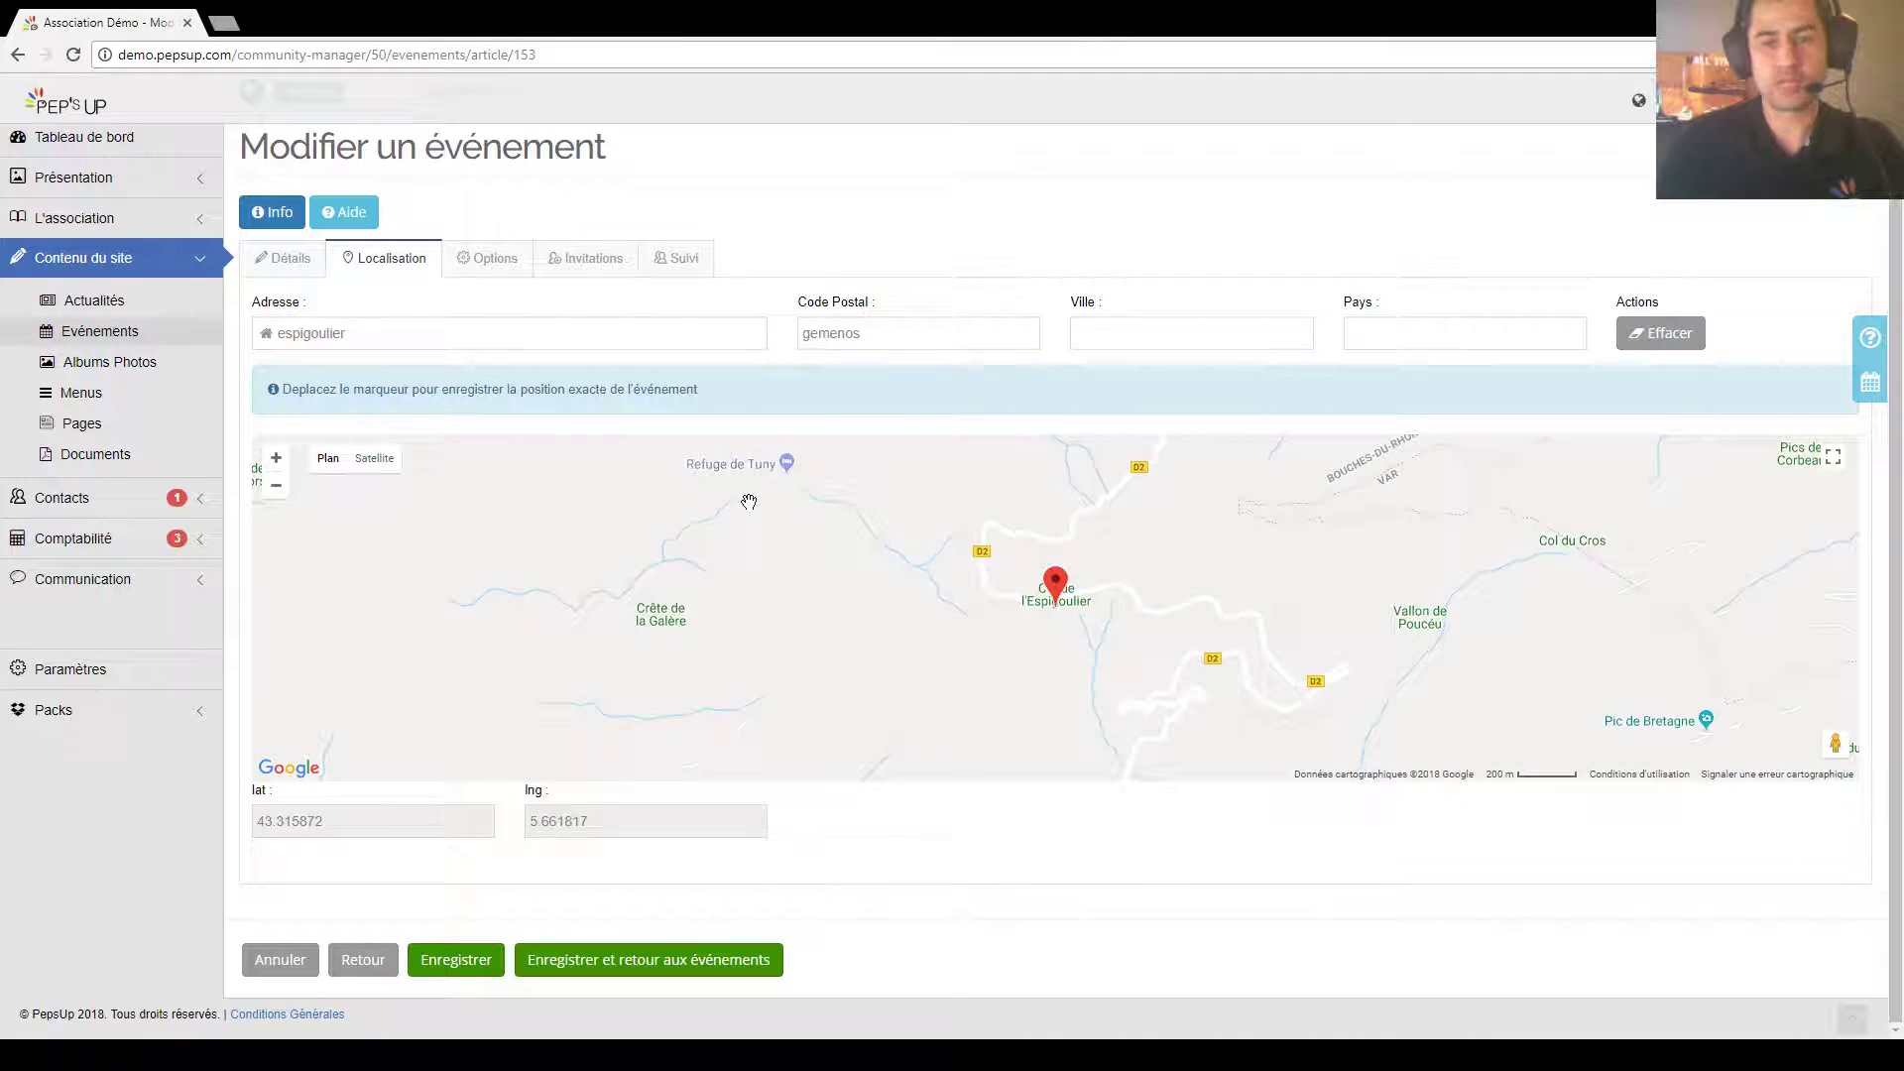
scroll(738, 624, up, 1)
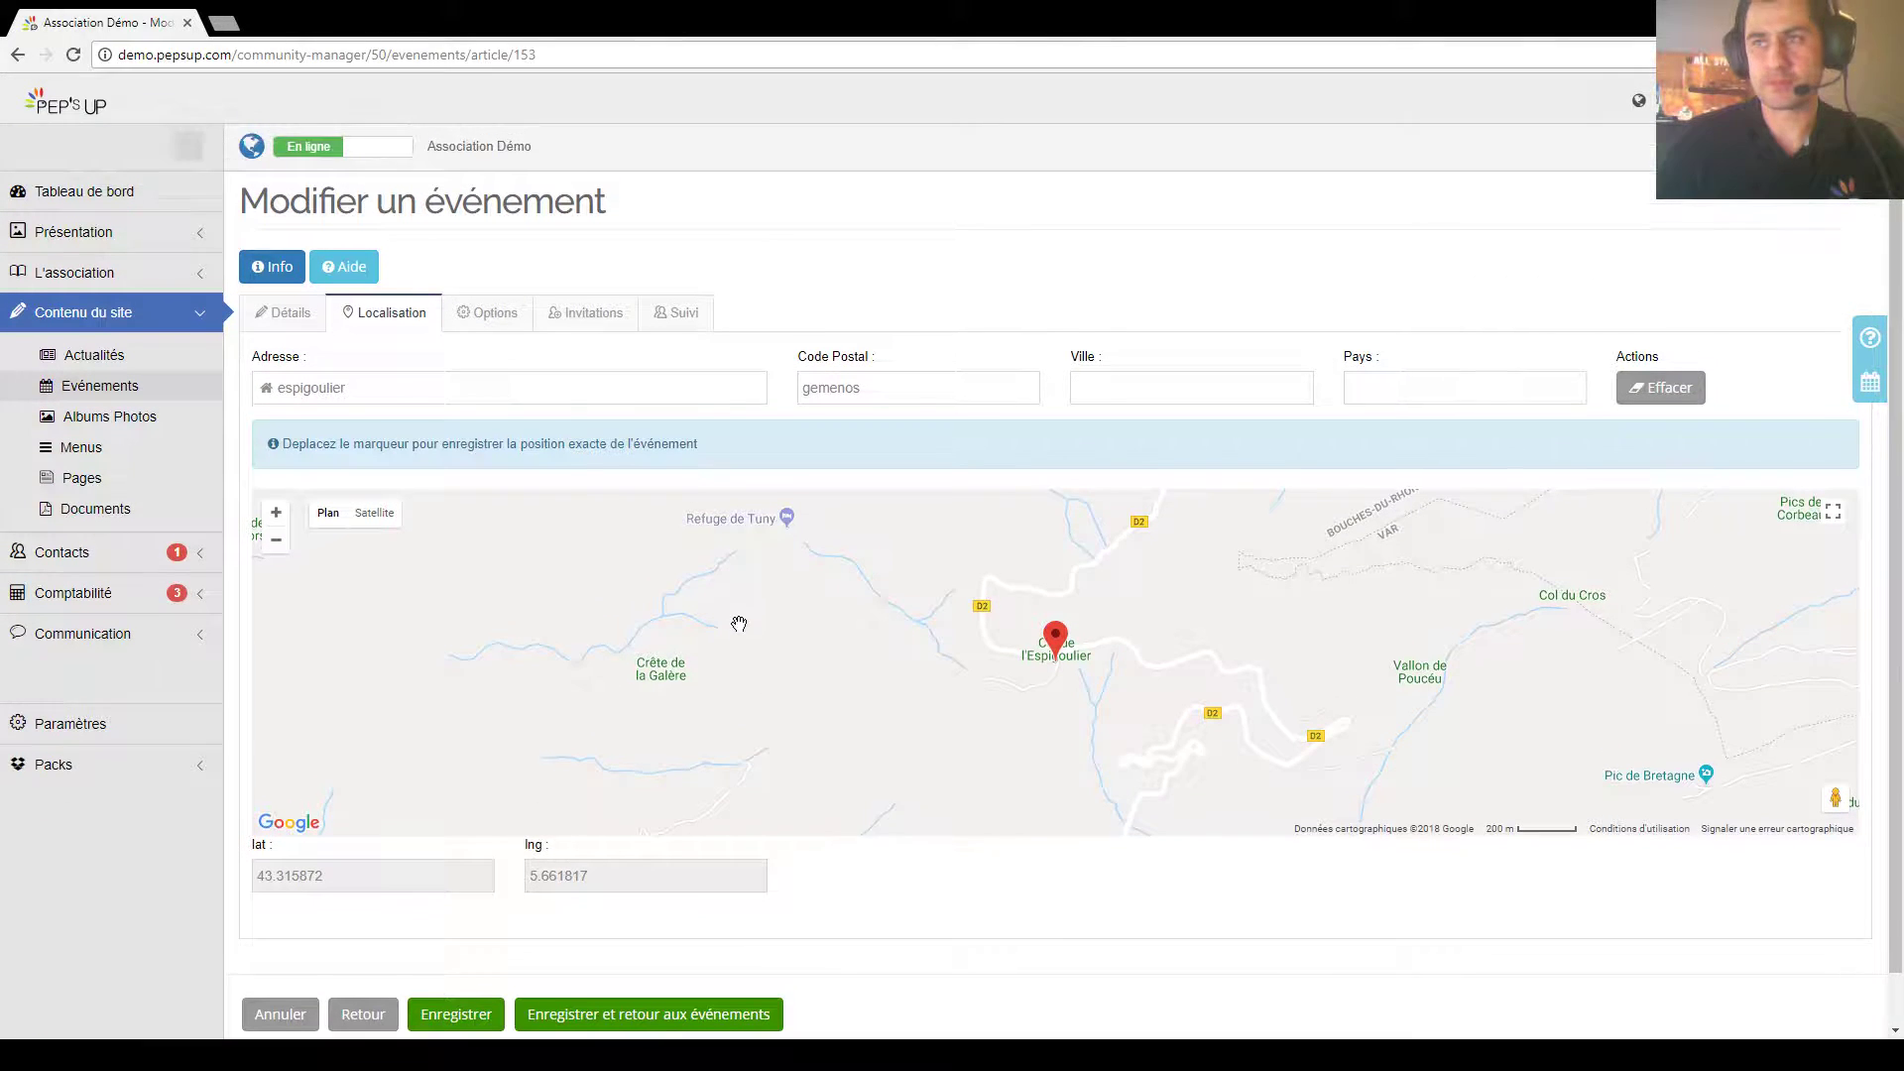
Step: Go to the association's public website and open the event "Parcours de 75km assez plat !" from the recent activity
click(252, 146)
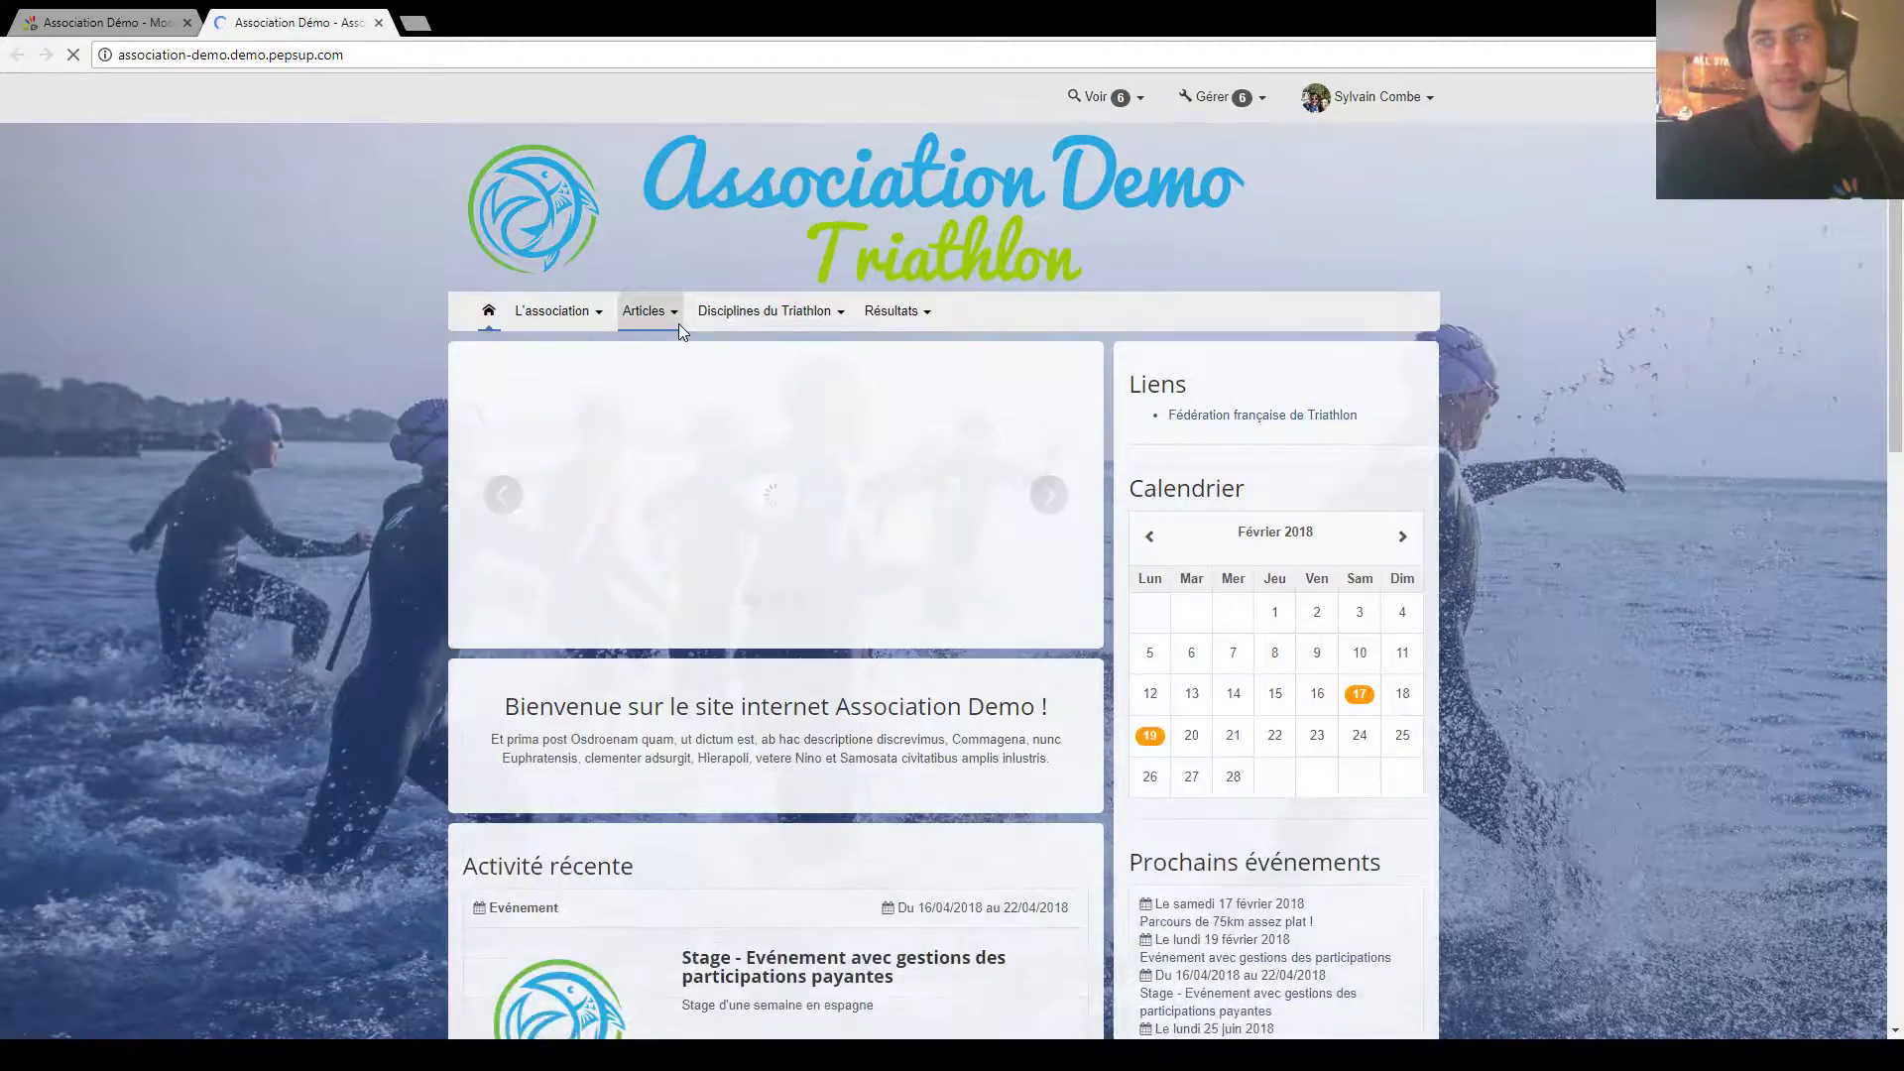
click(678, 323)
scroll(731, 467, down, 3)
scroll(728, 470, down, 6)
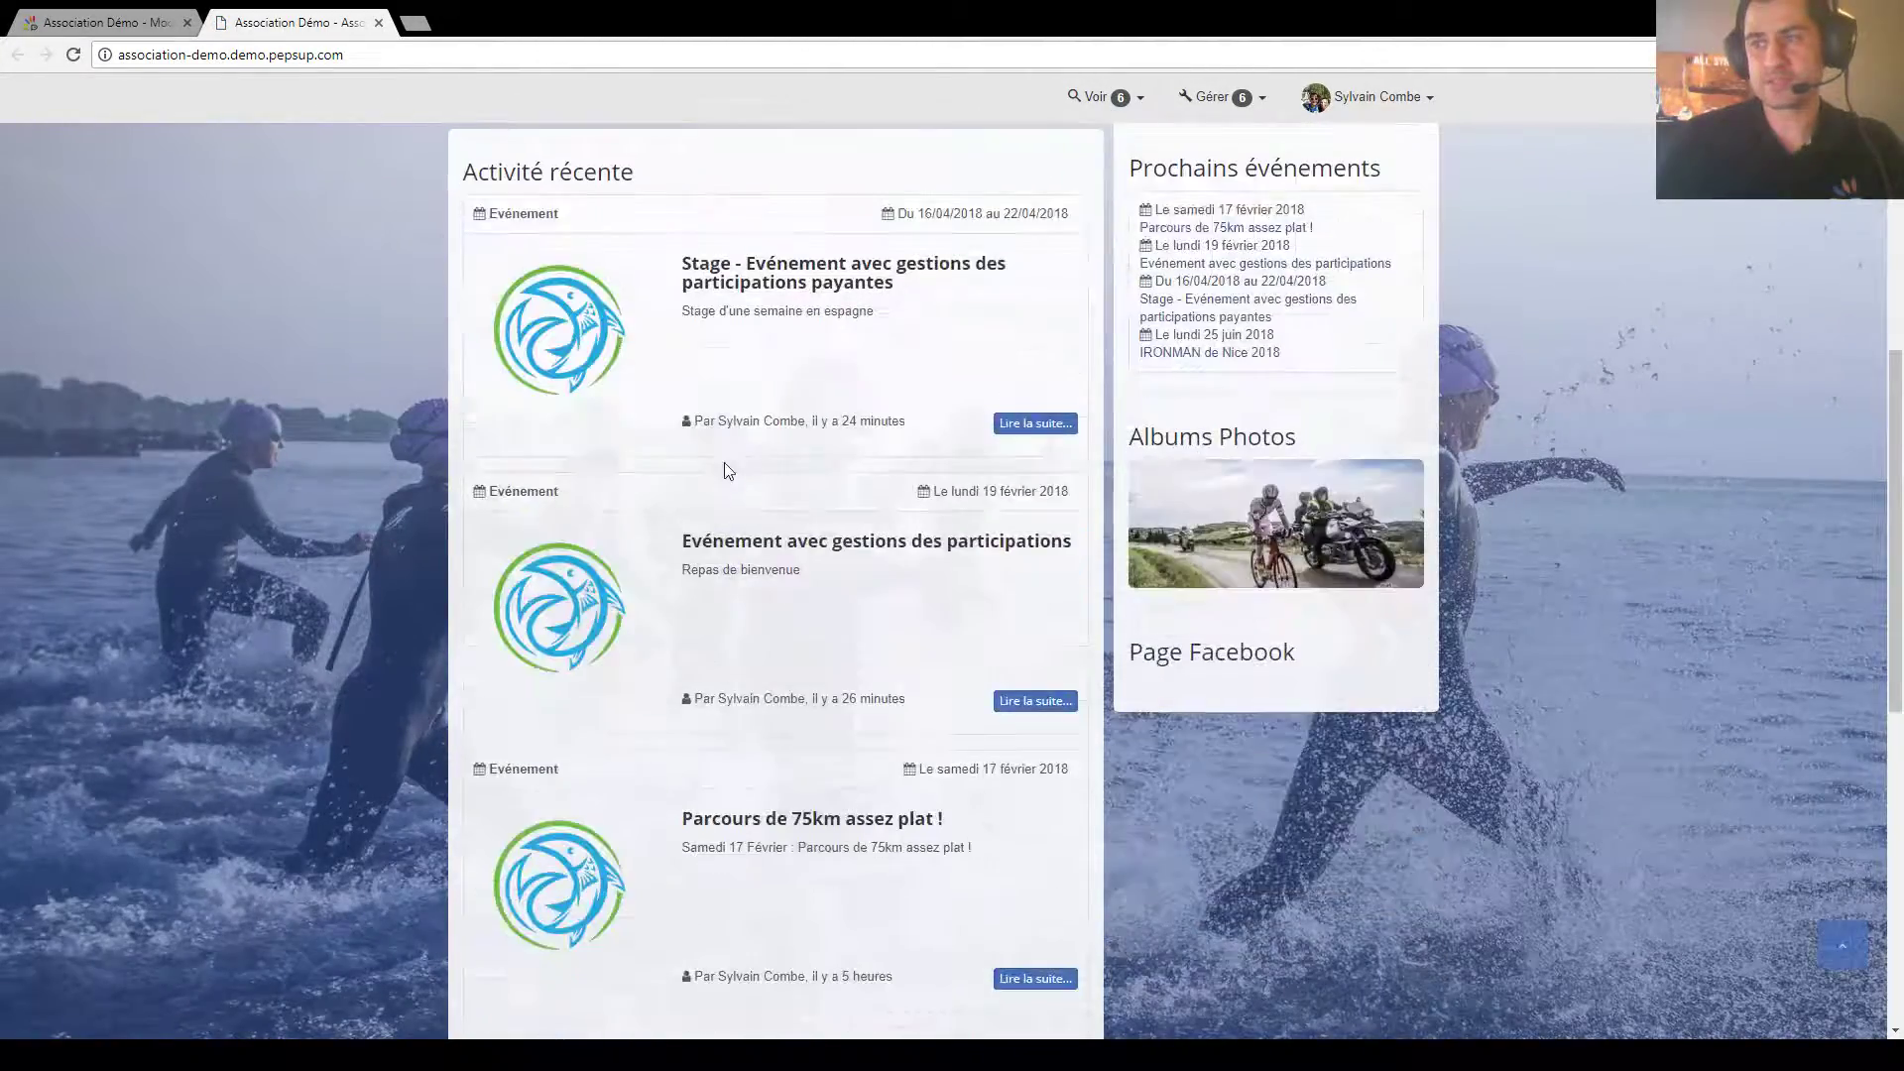
click(843, 625)
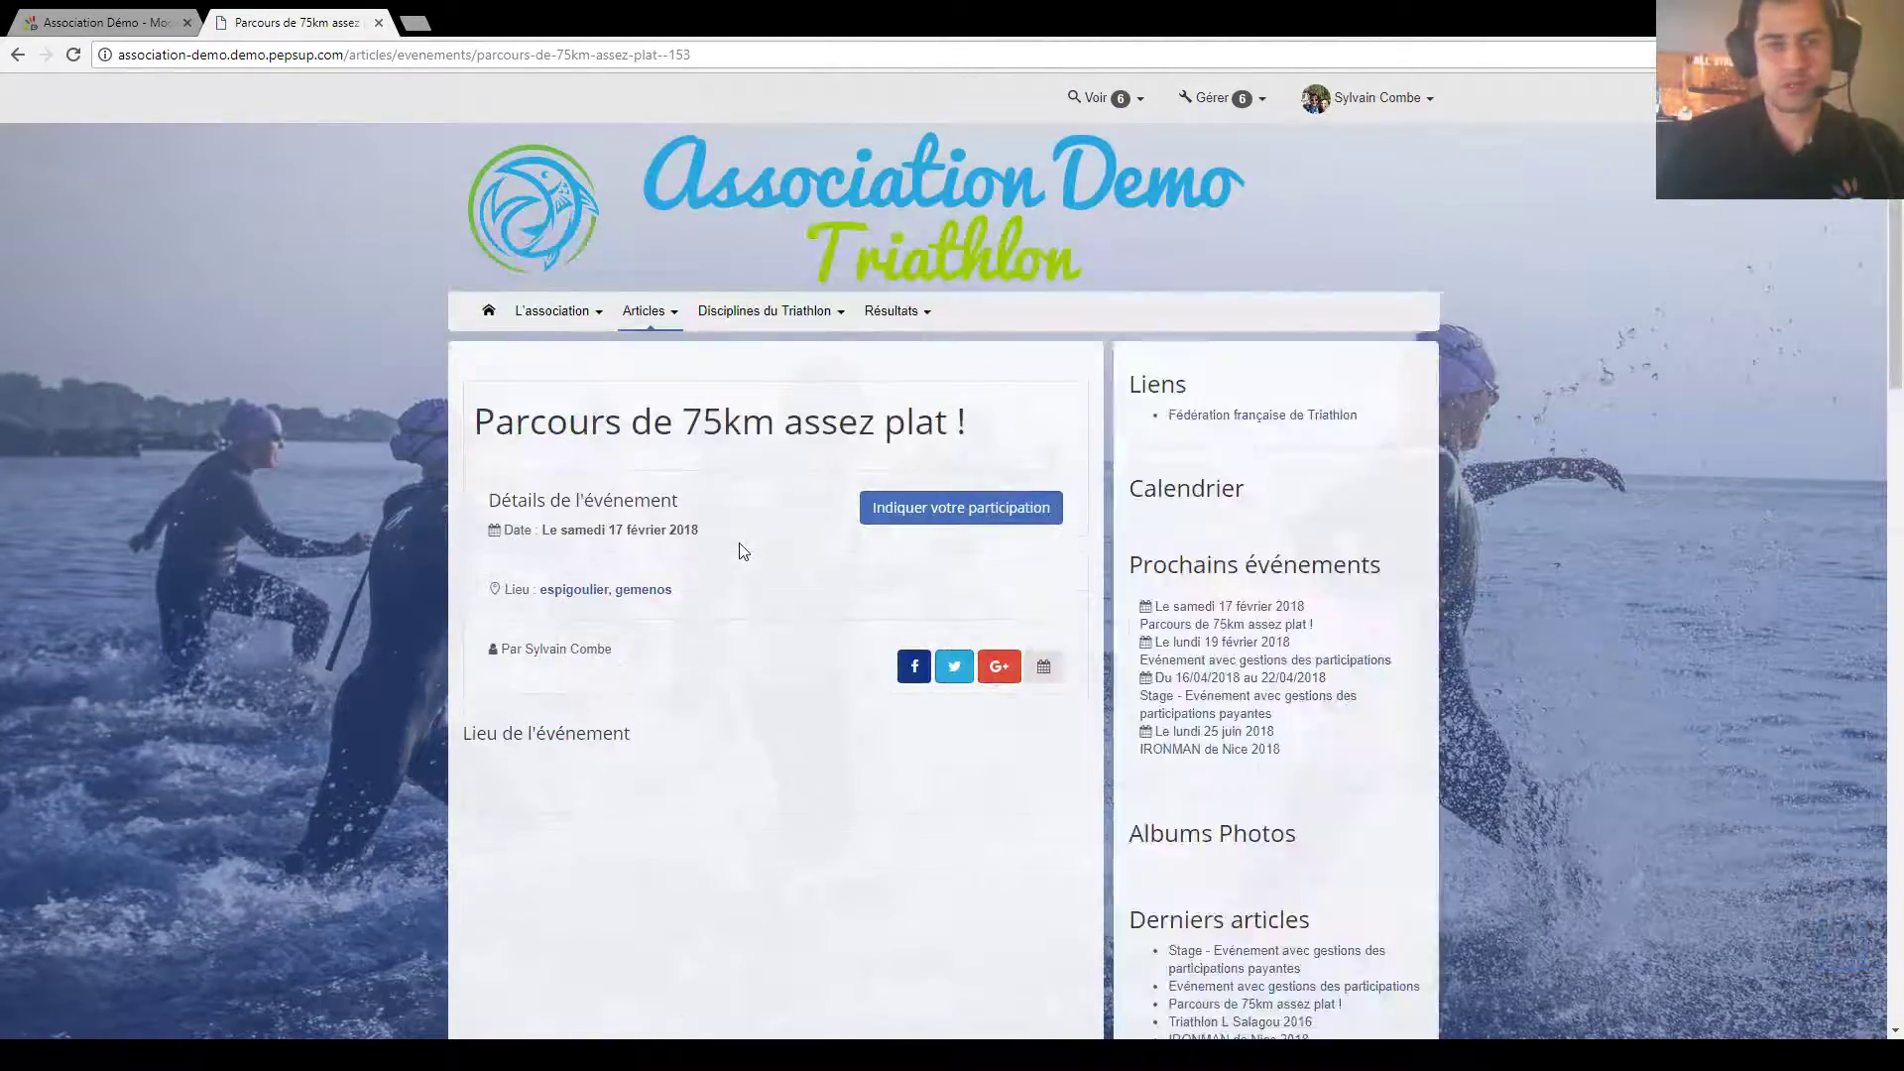
Step: Examine the public event page: date, location map, photo, video and route map
scroll(461, 457, down, 1)
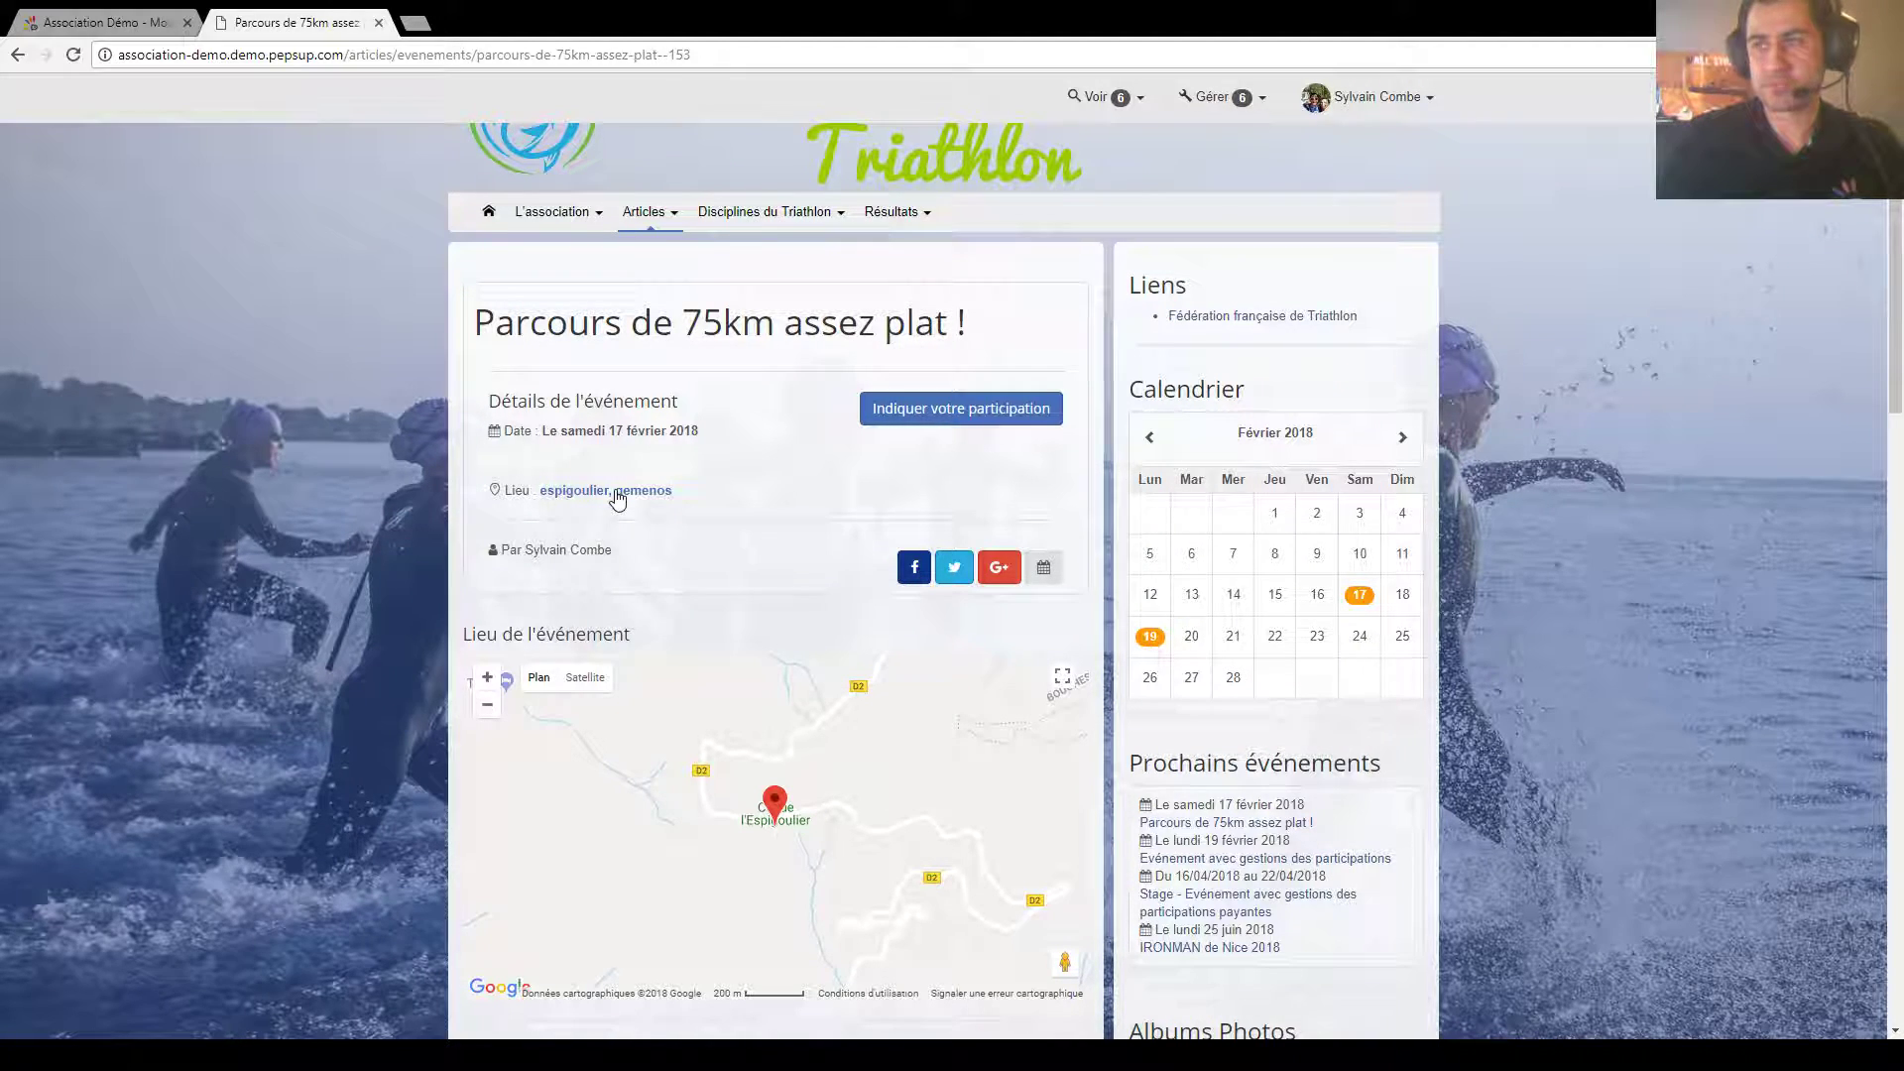
scroll(616, 499, down, 6)
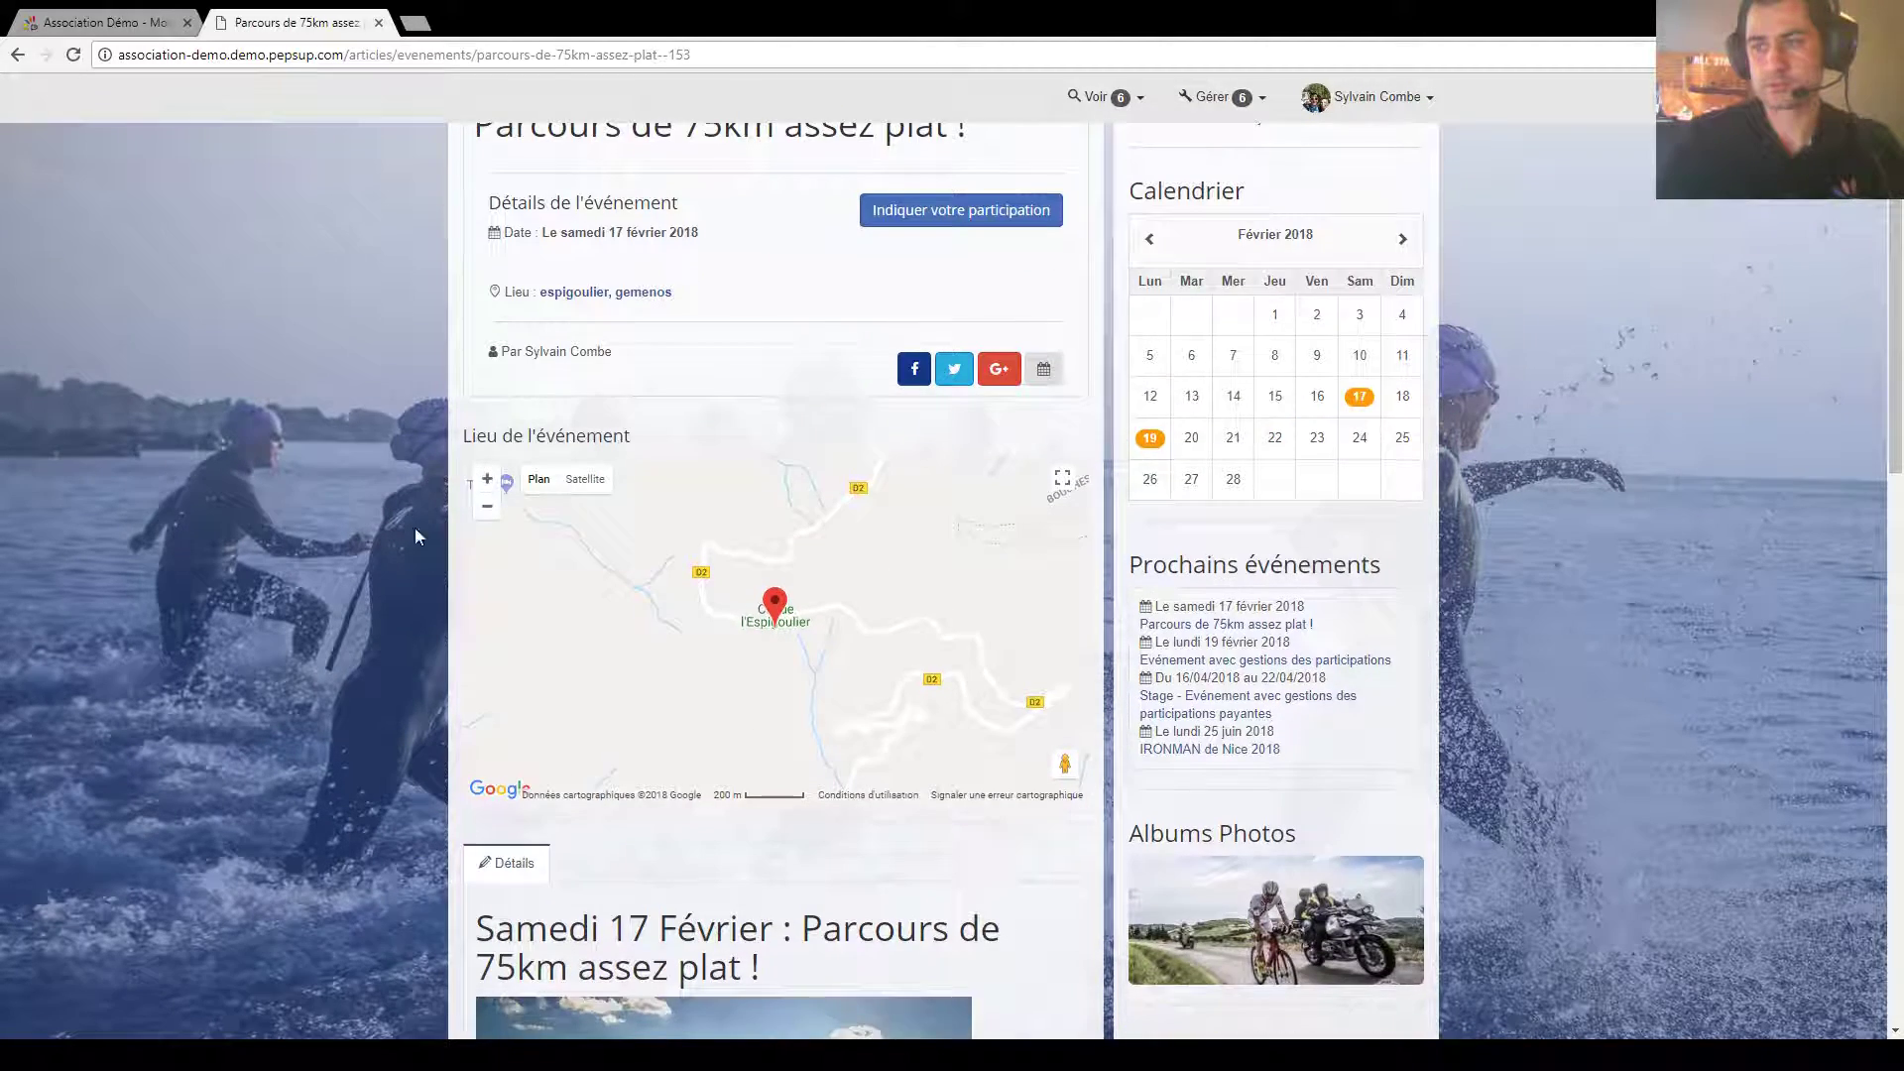
scroll(721, 417, down, 2)
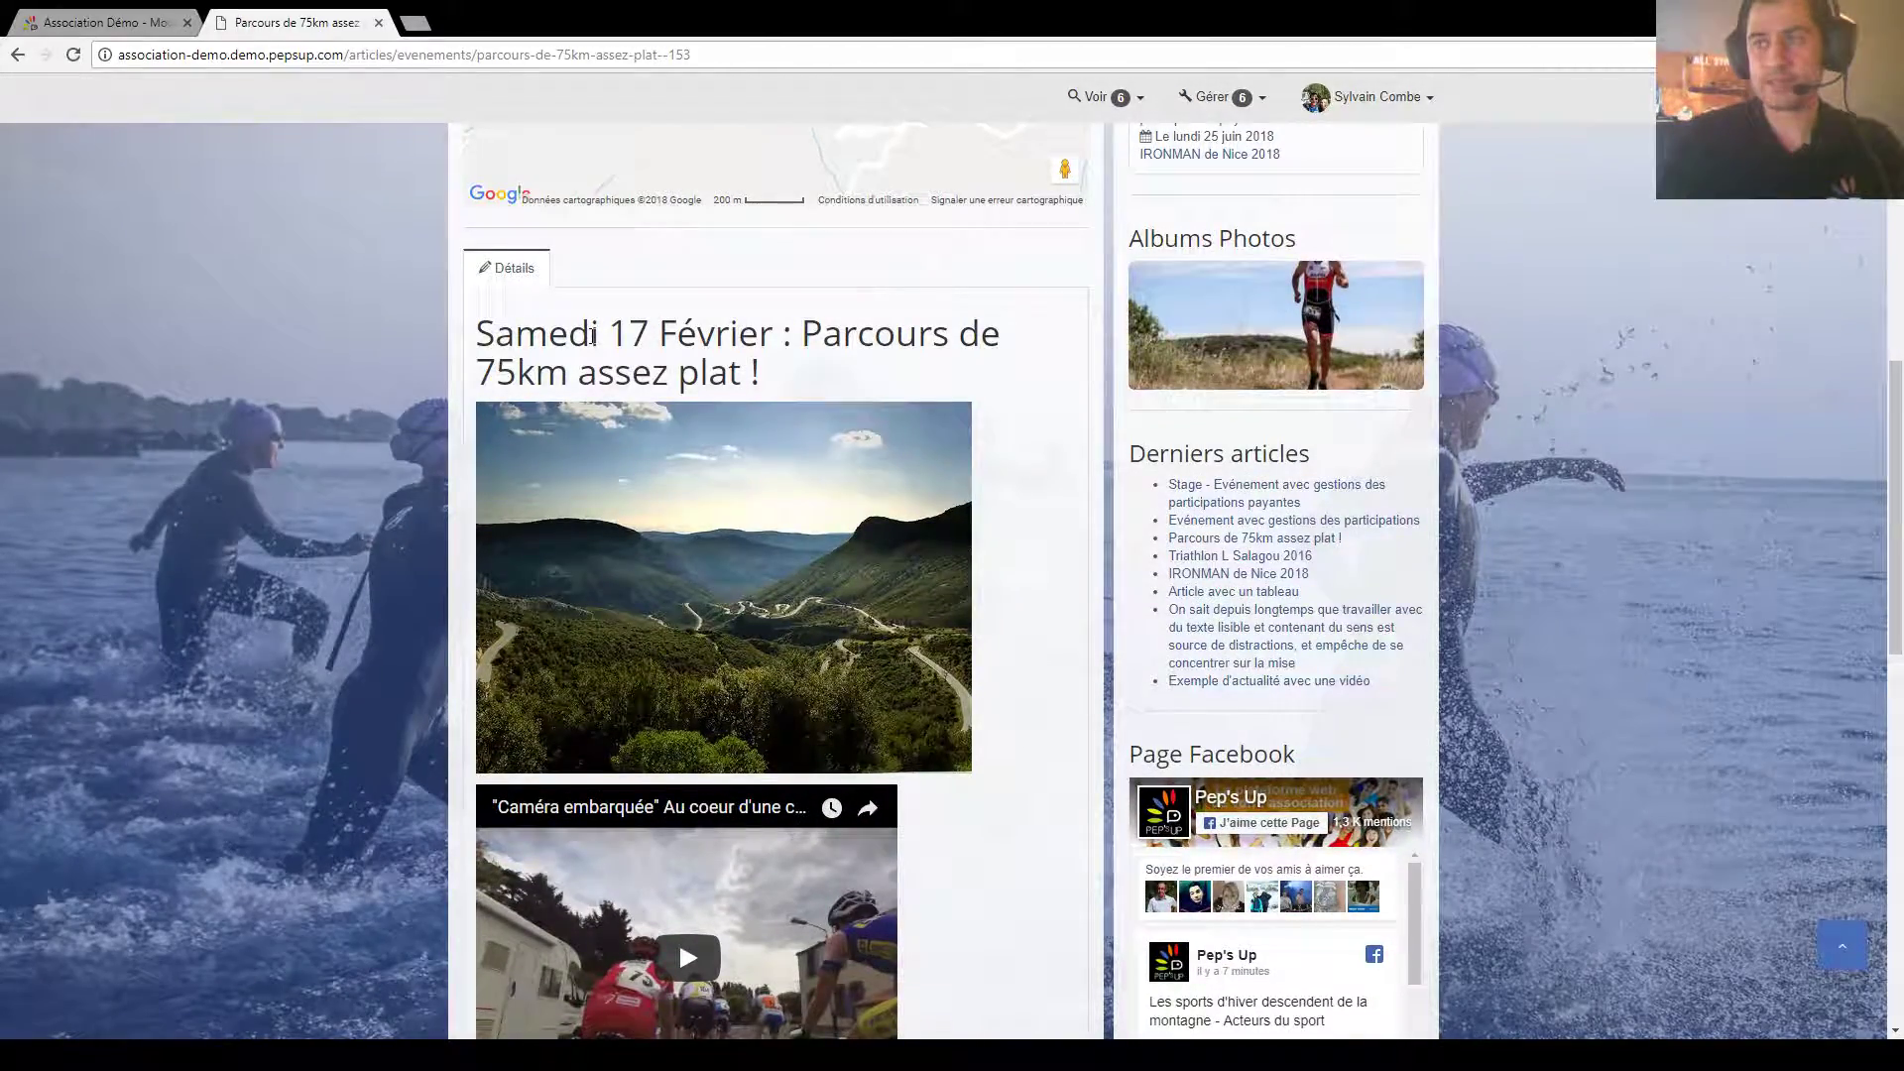
scroll(591, 337, down, 8)
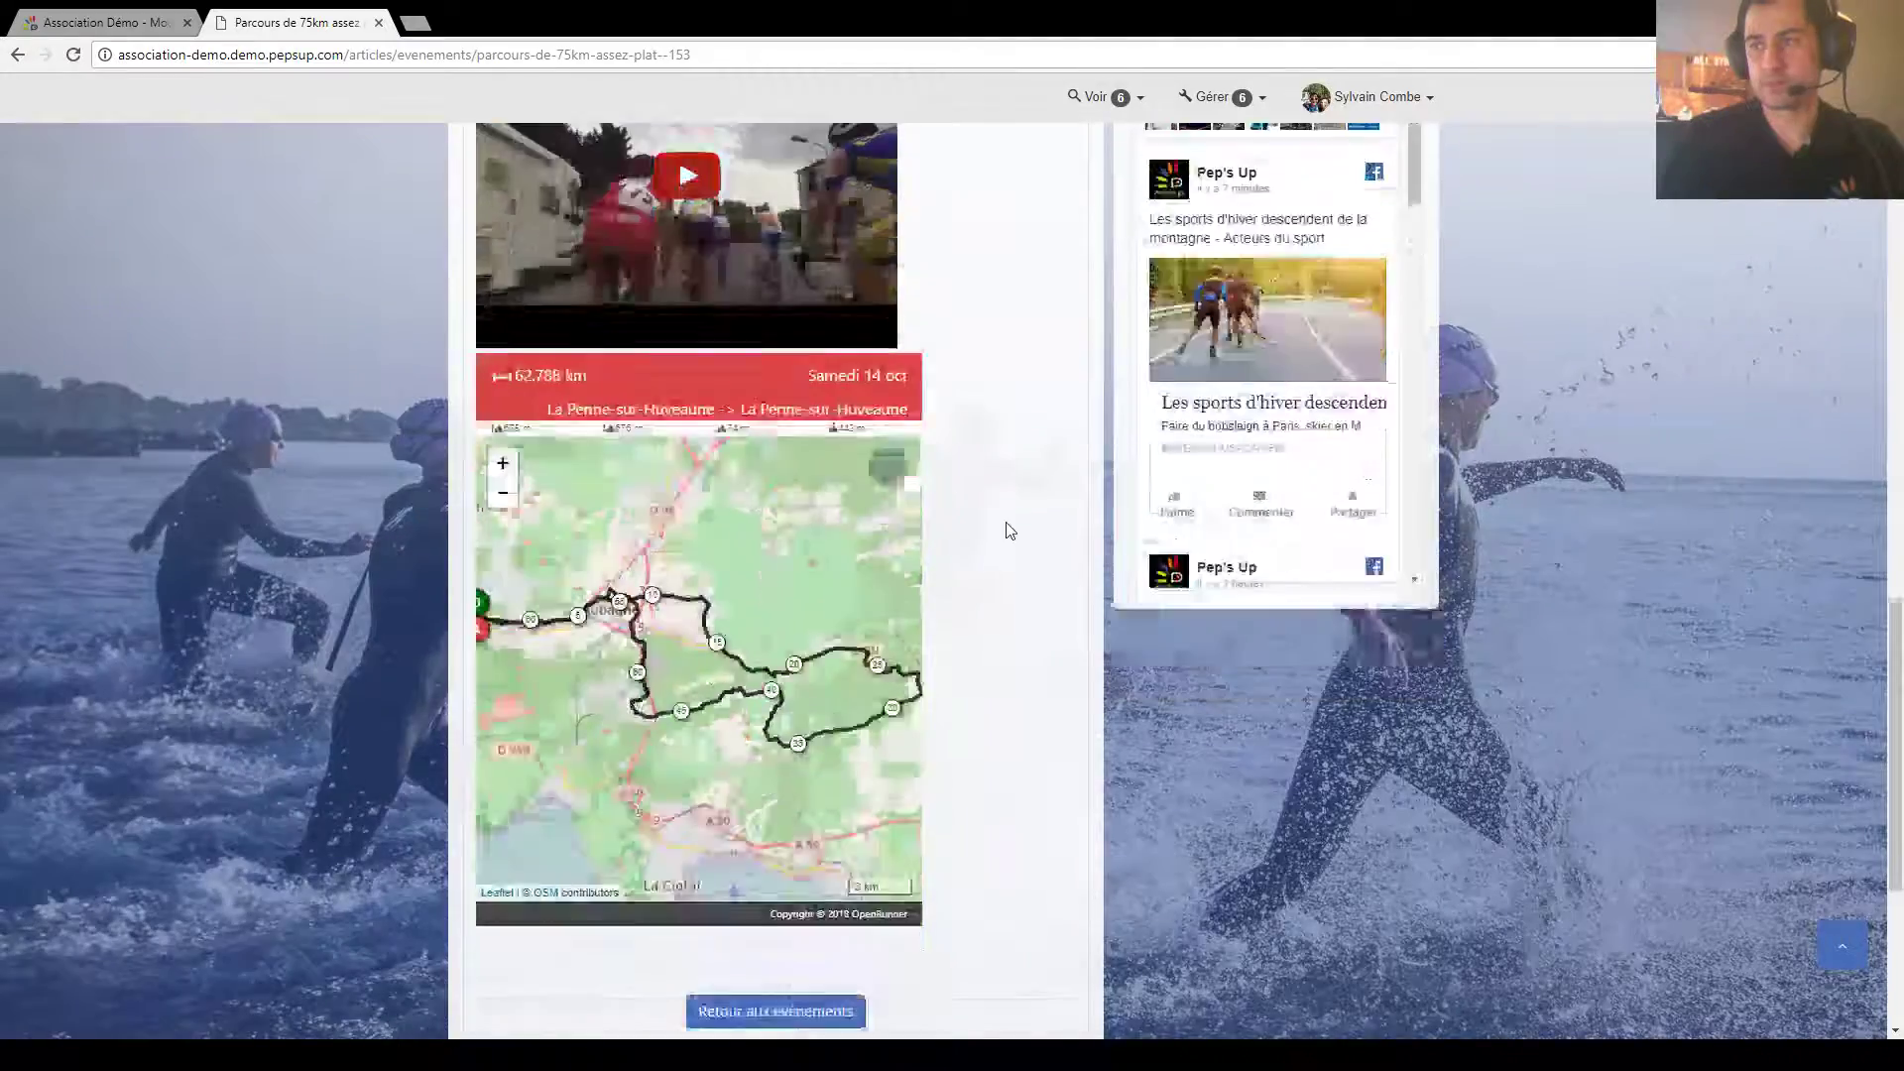
scroll(1009, 531, down, 2)
scroll(1008, 531, up, 20)
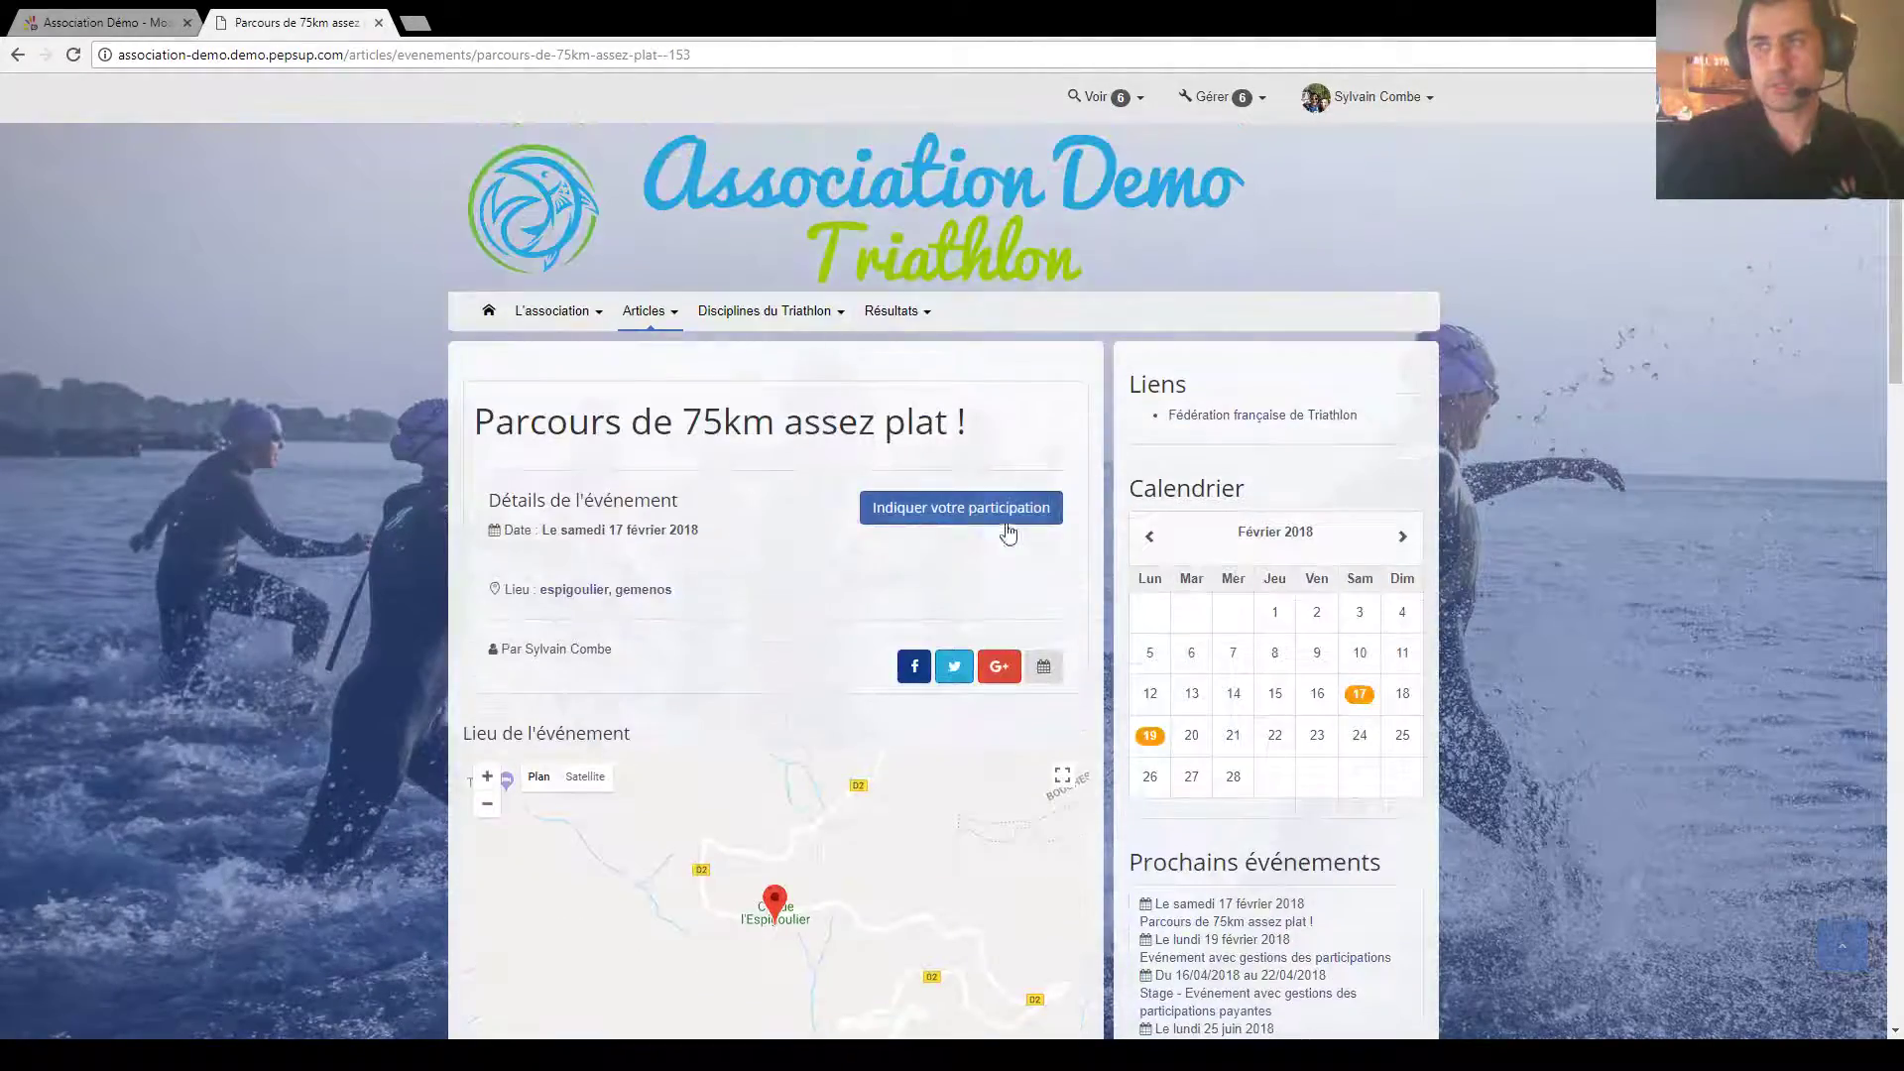
click(647, 310)
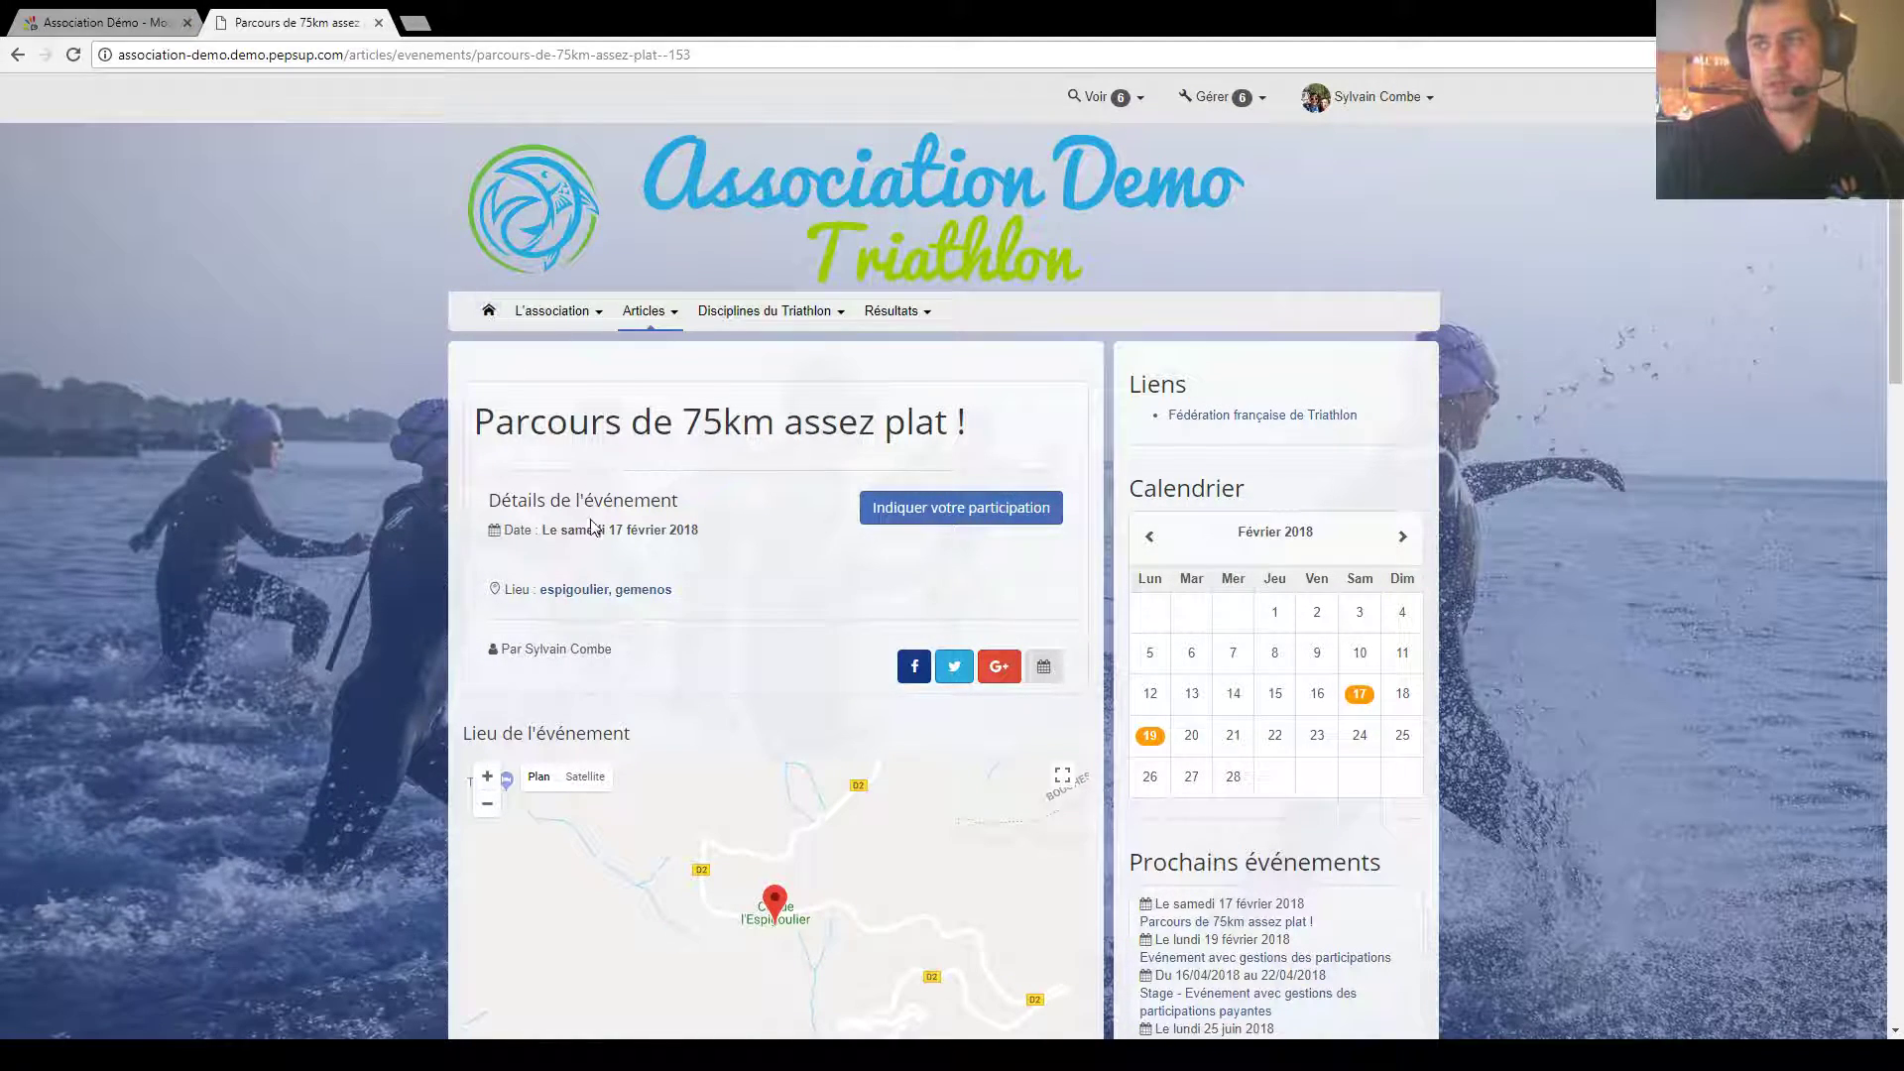
Step: Back in the management space, invite all contacts to the event "Evénement avec gestions des participations" and save it
key(ctrl+Tab)
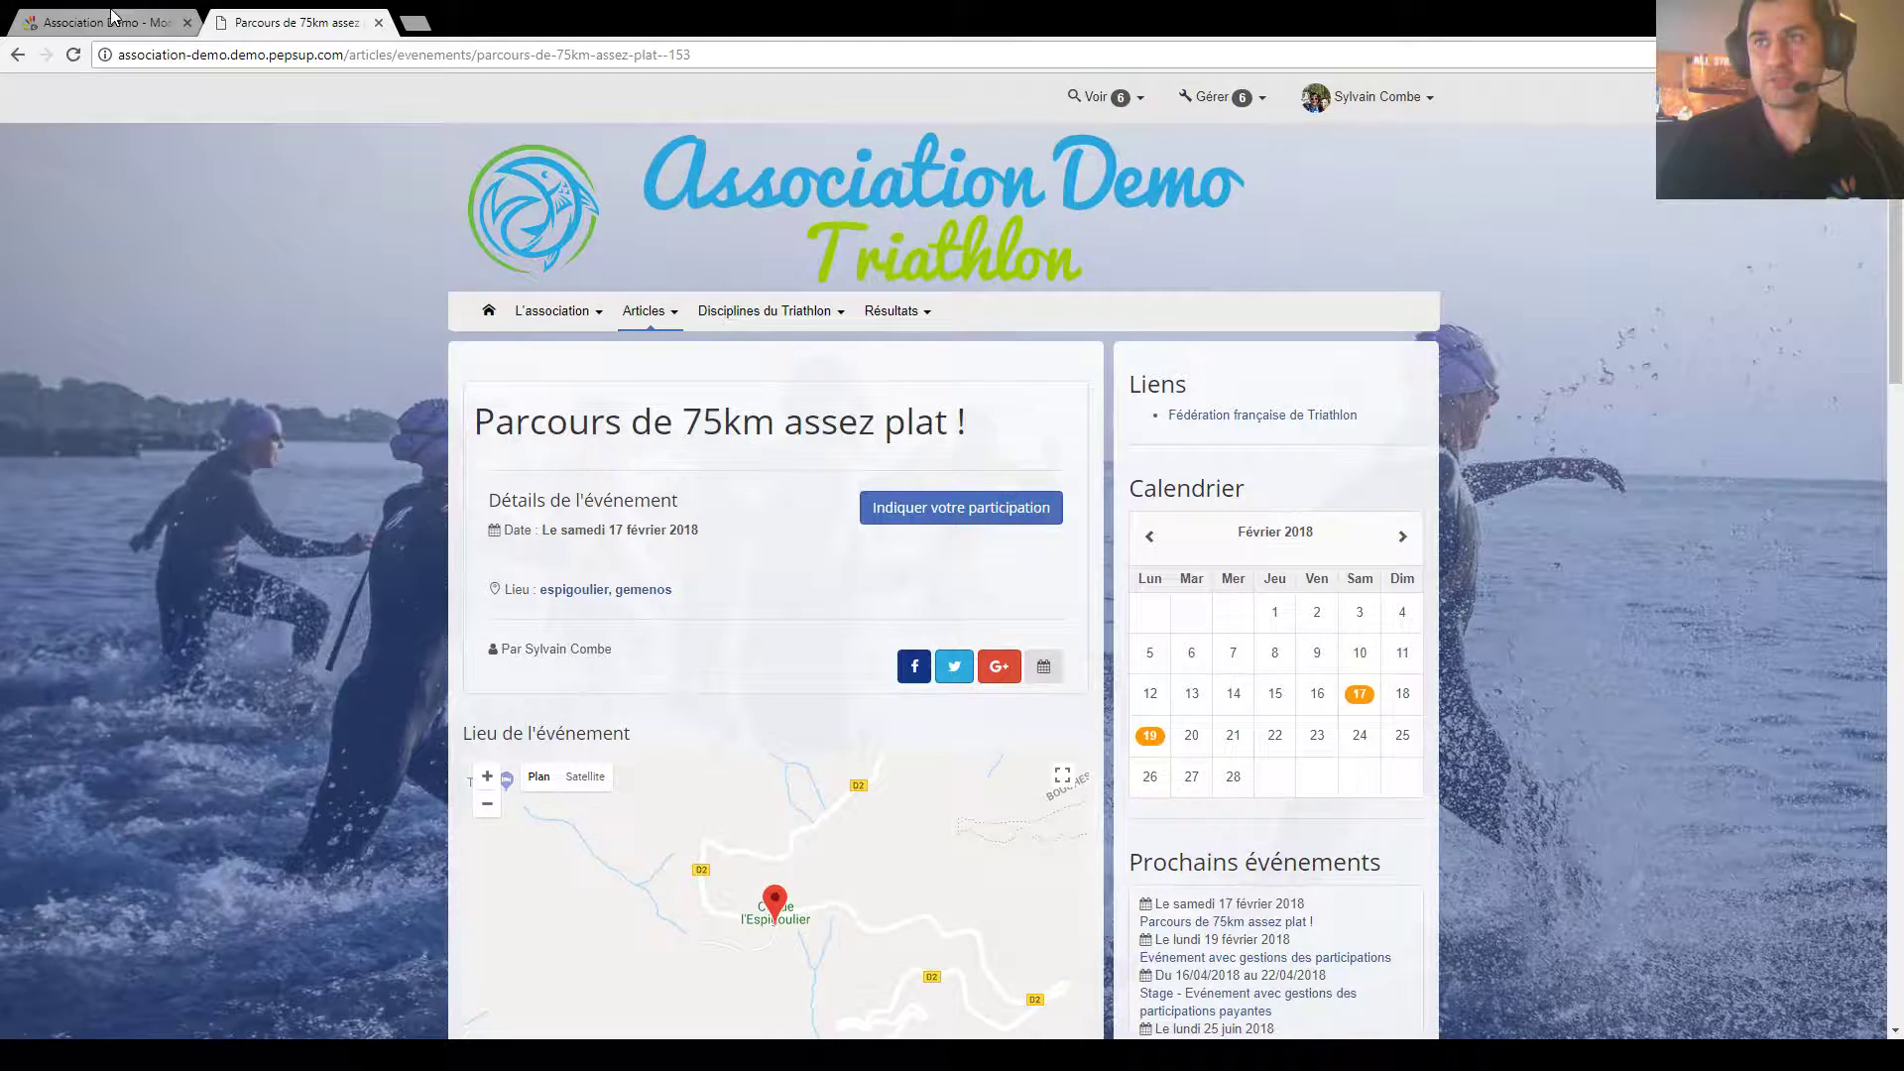
click(79, 389)
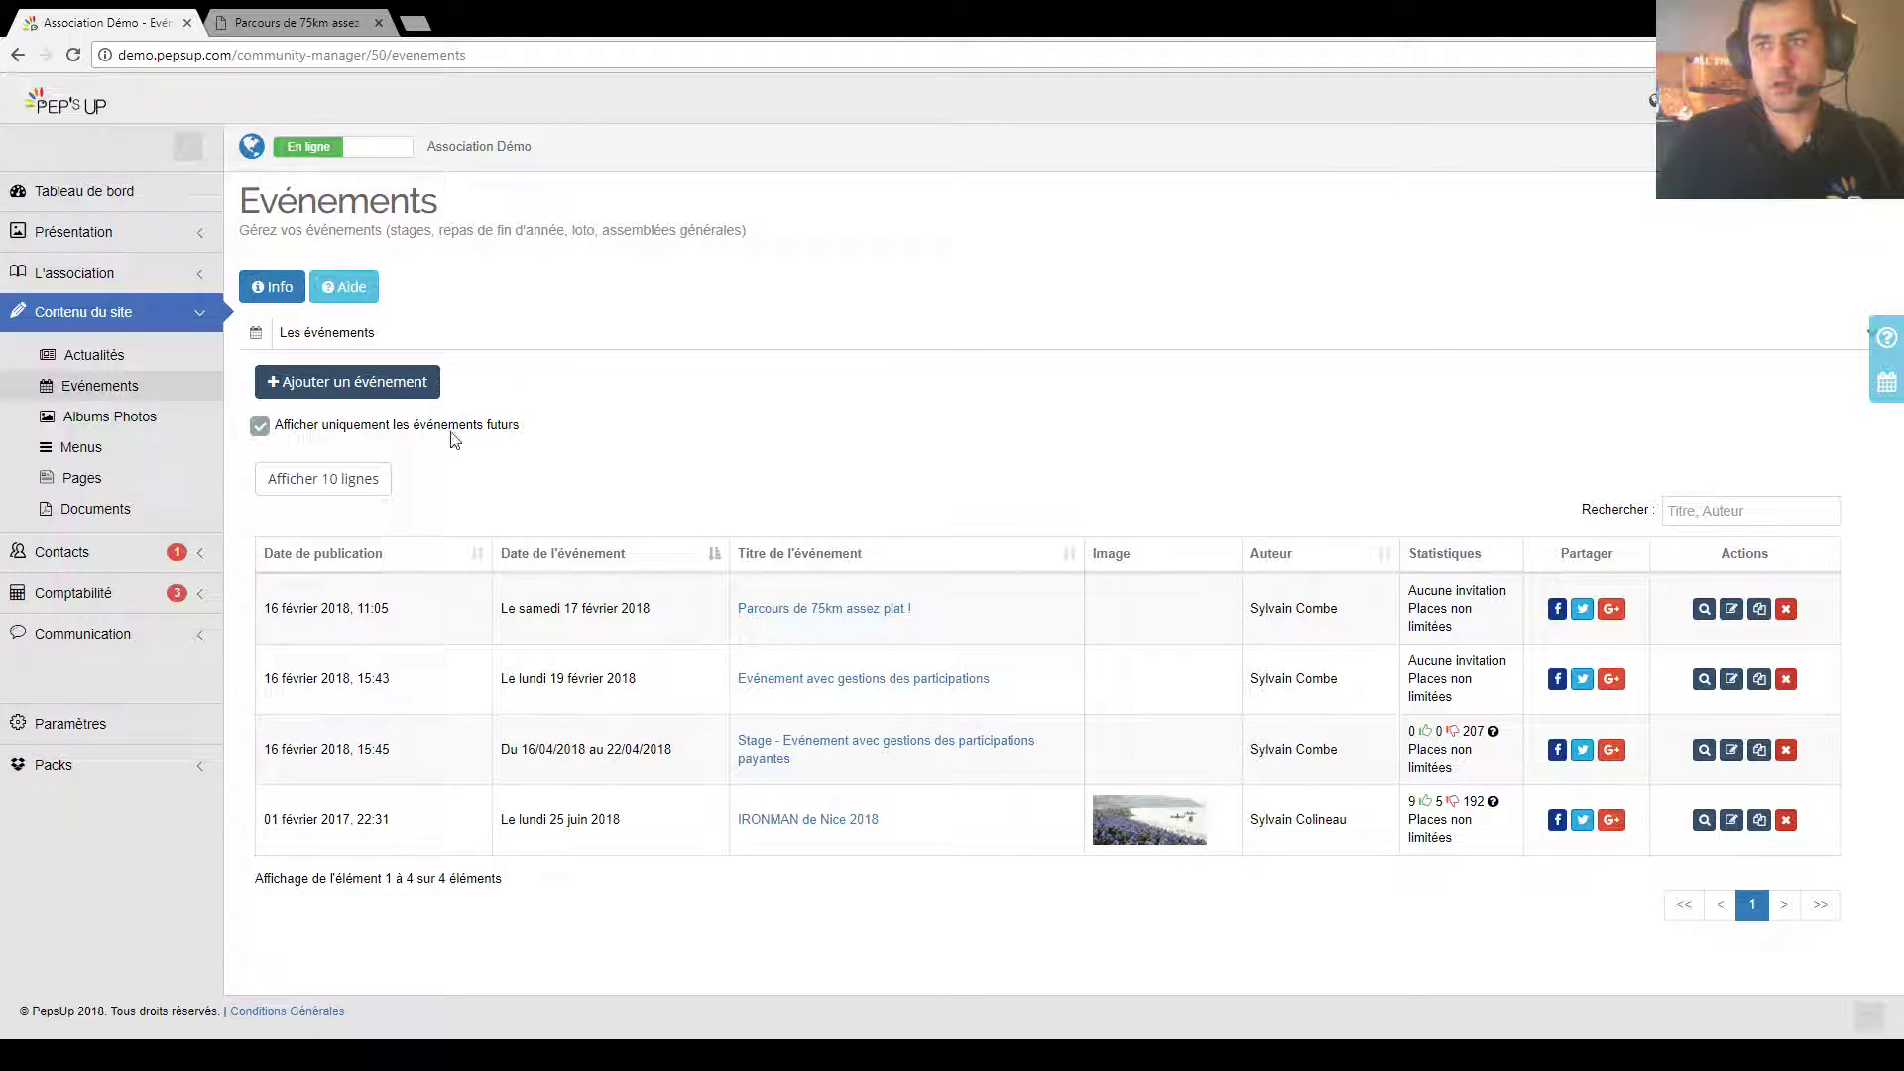
click(919, 681)
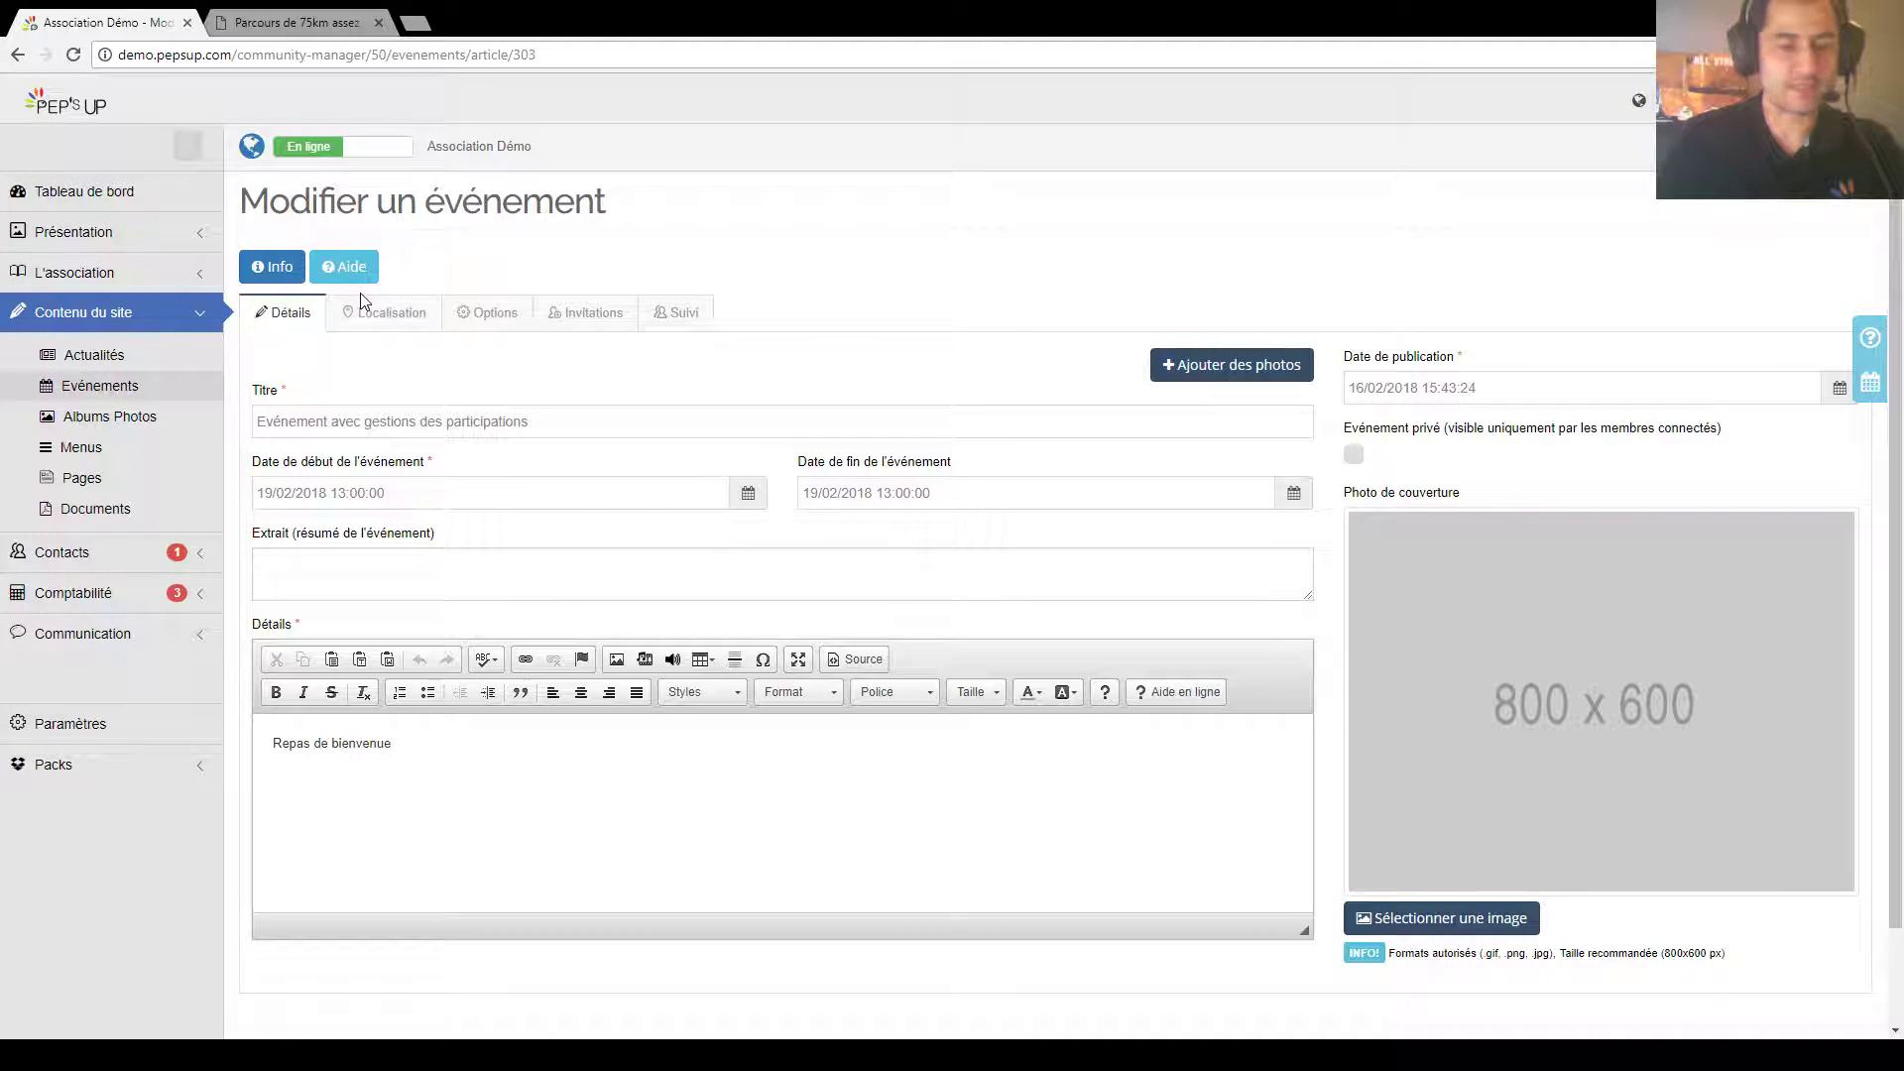
click(589, 315)
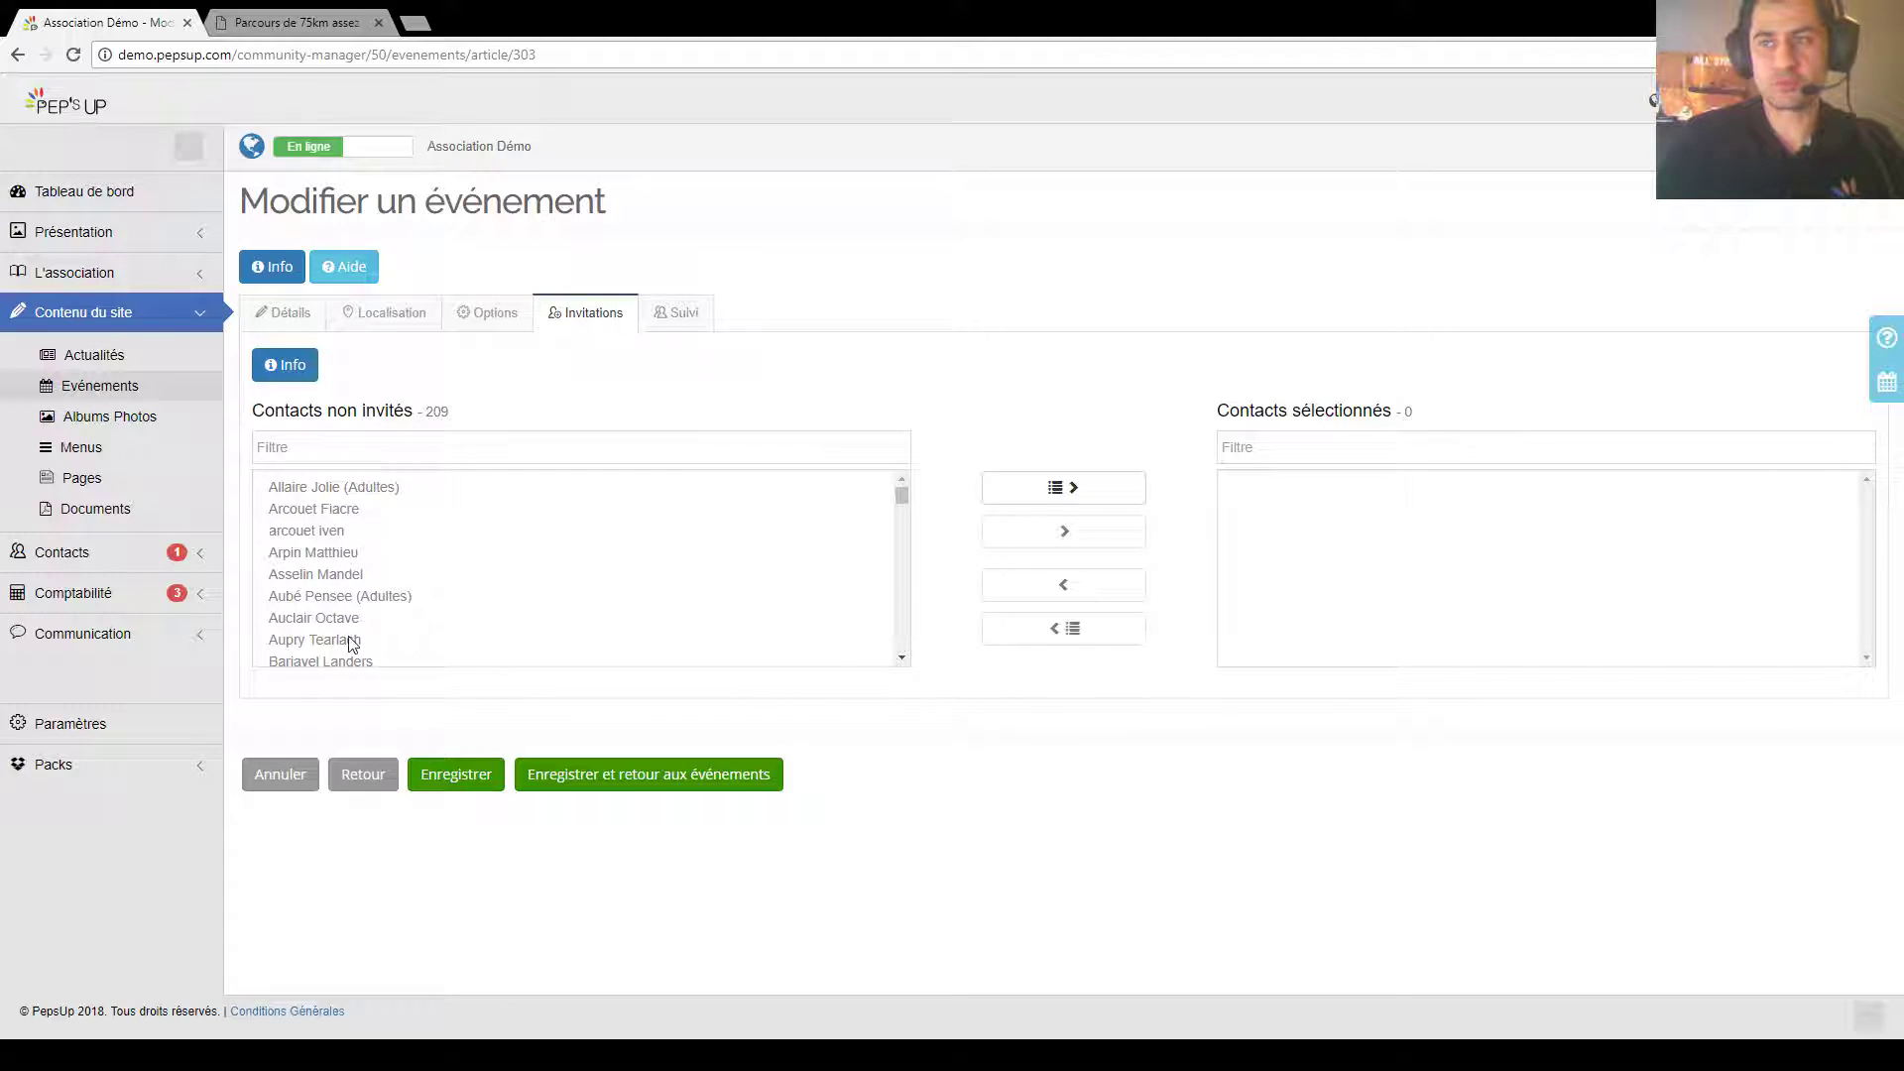
click(1064, 491)
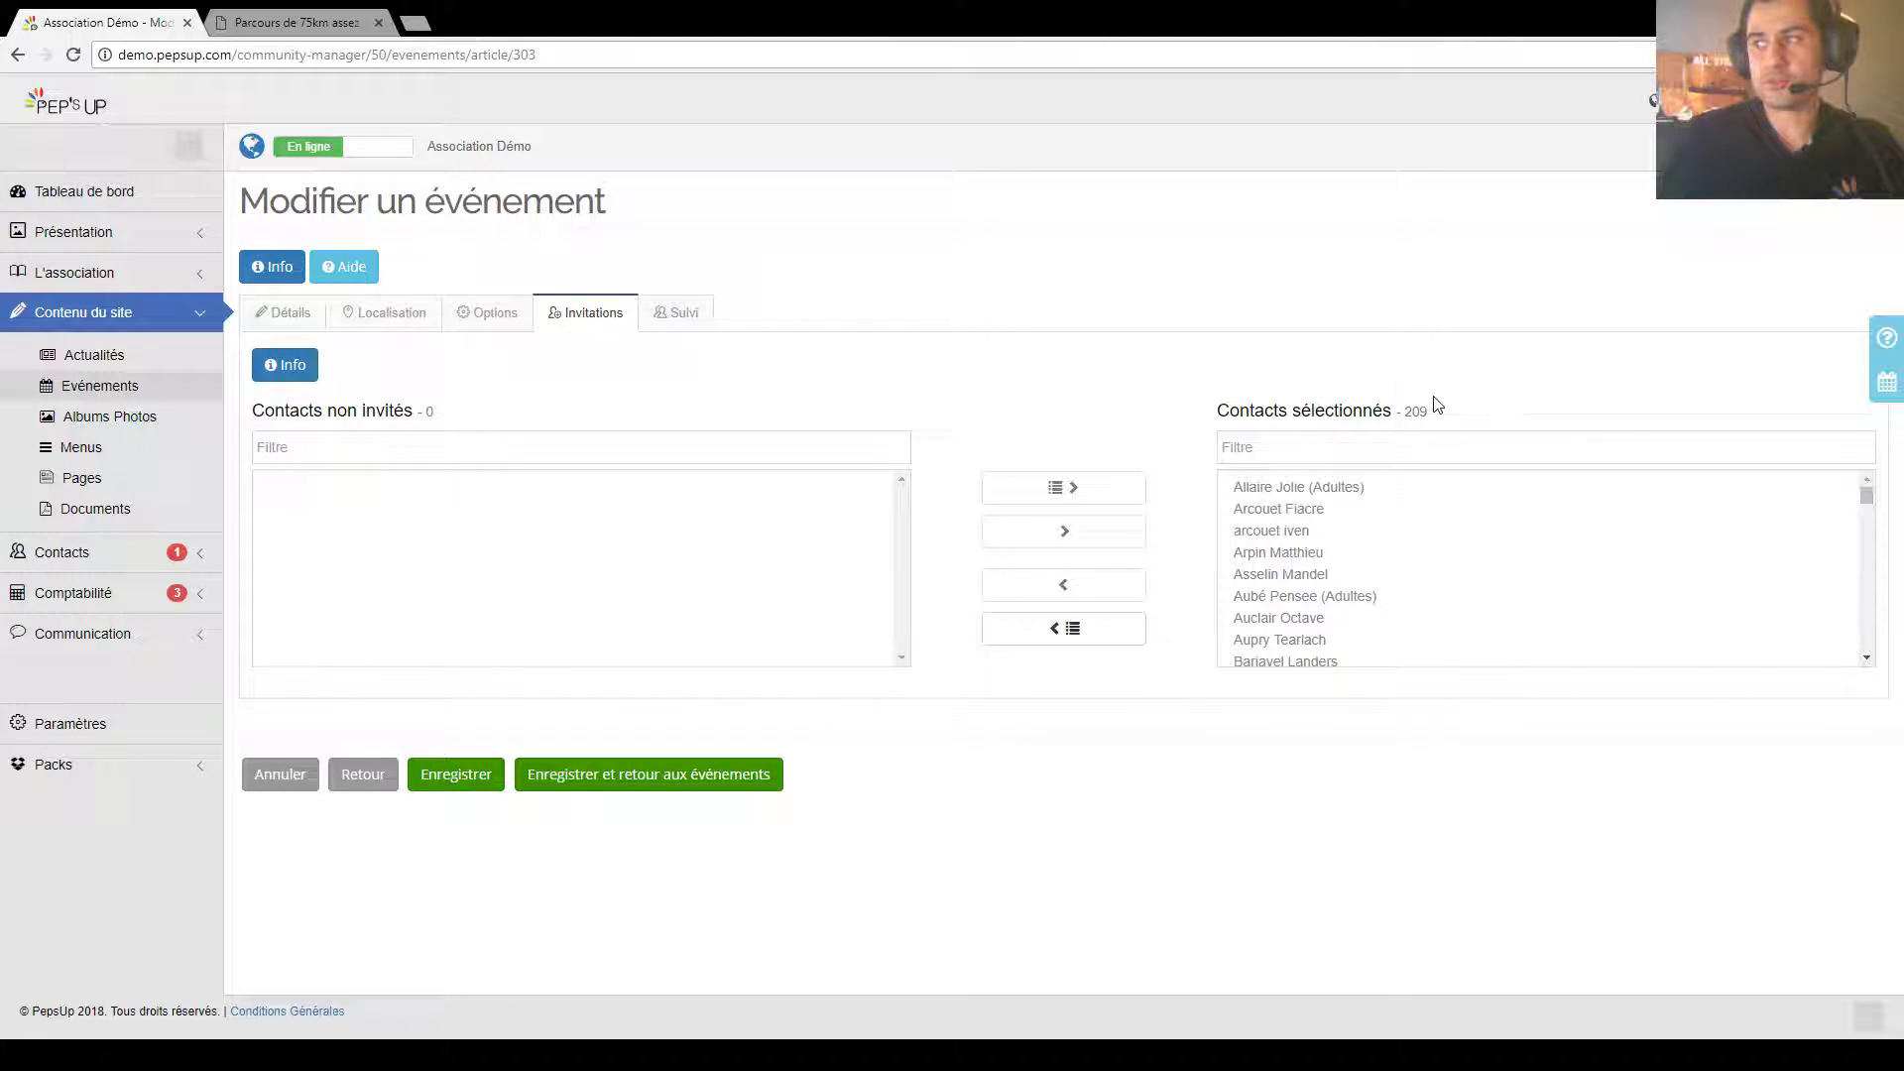
click(455, 784)
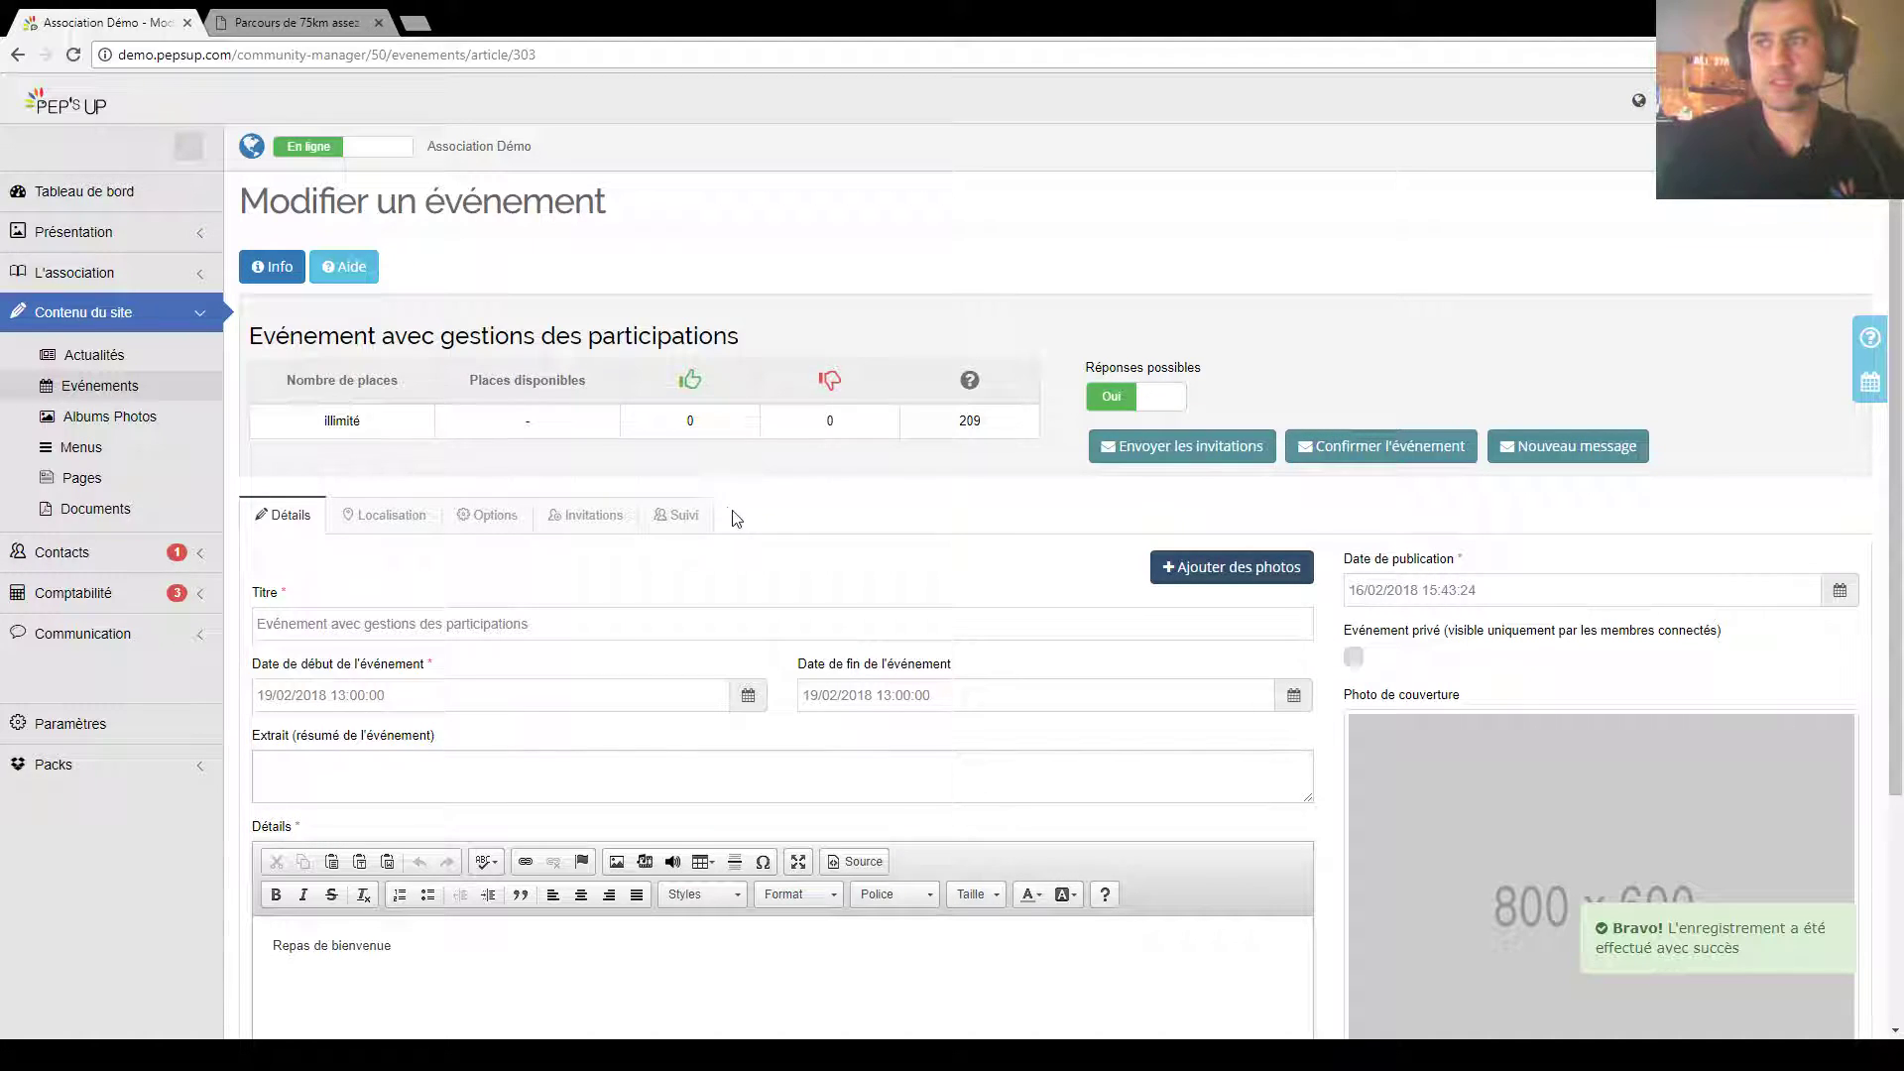
Step: Review the participation tracking list of the contacts invited to the event
click(691, 515)
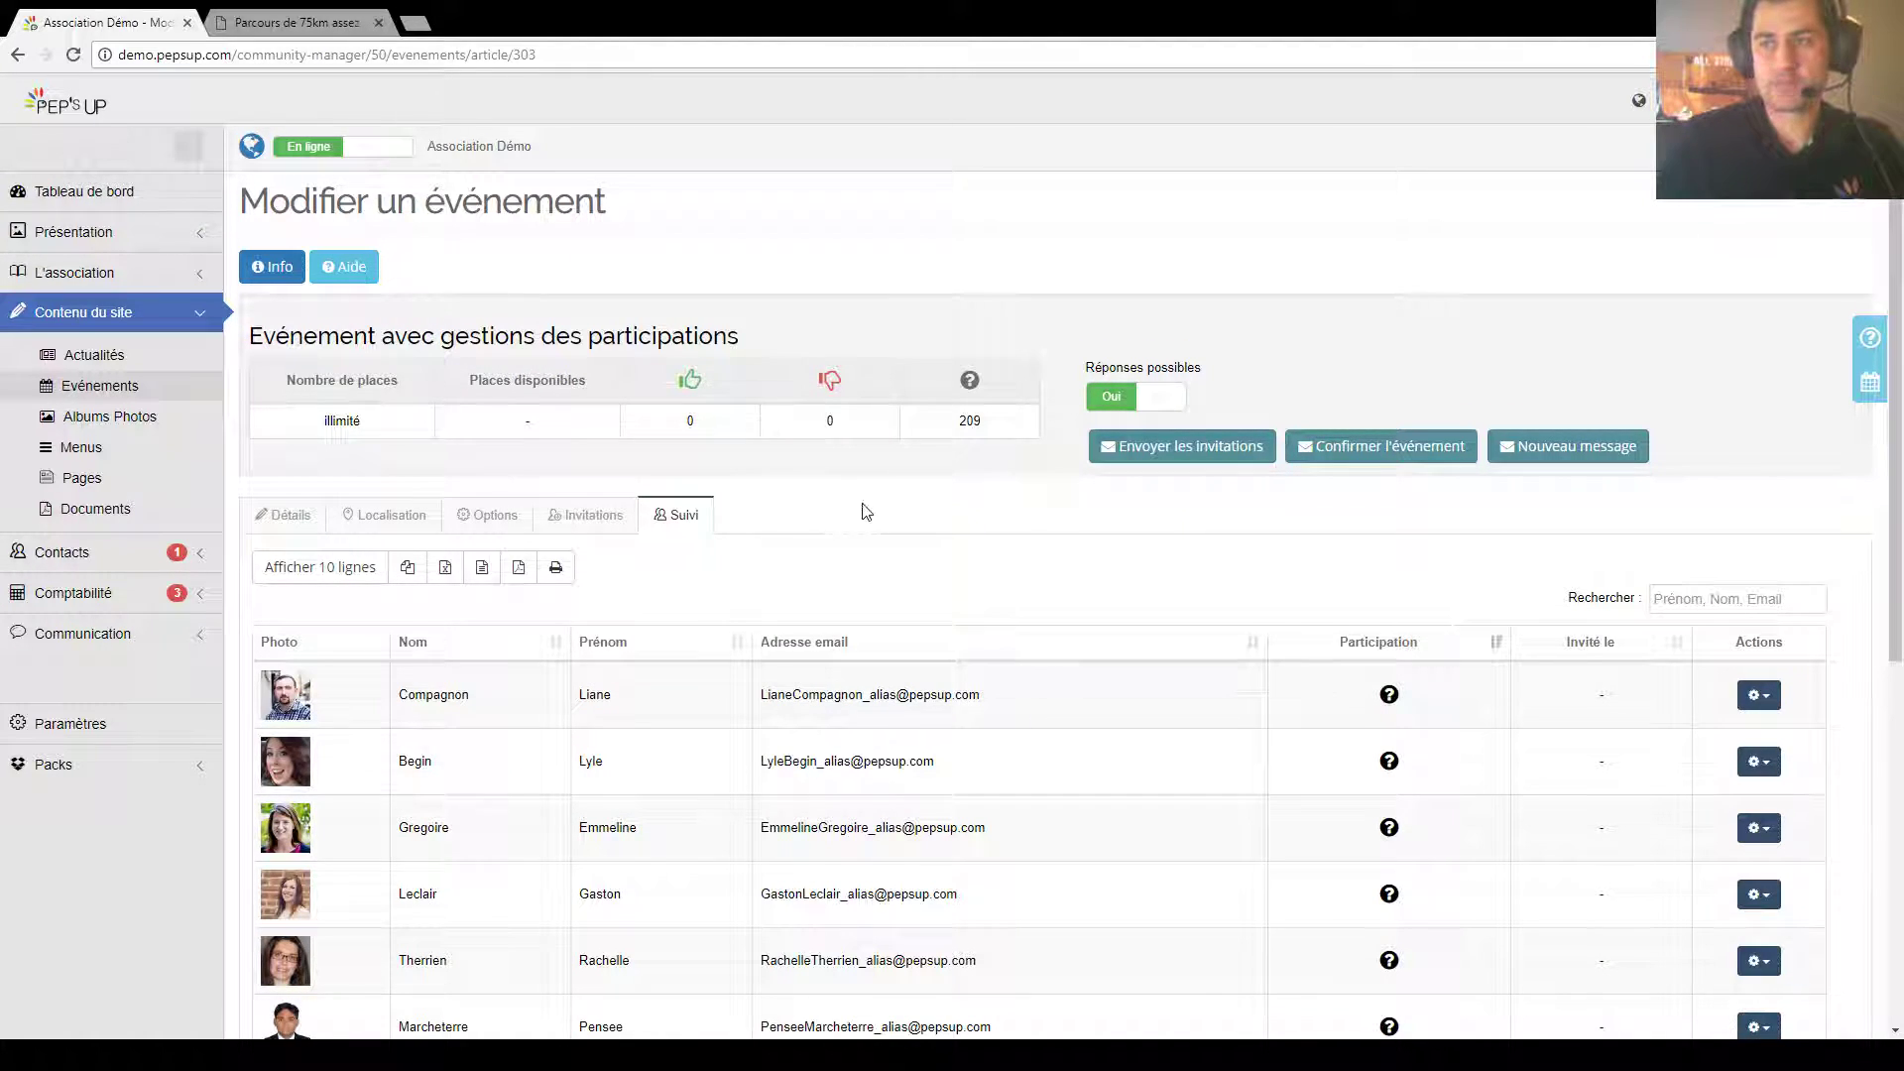
scroll(846, 515, down, 2)
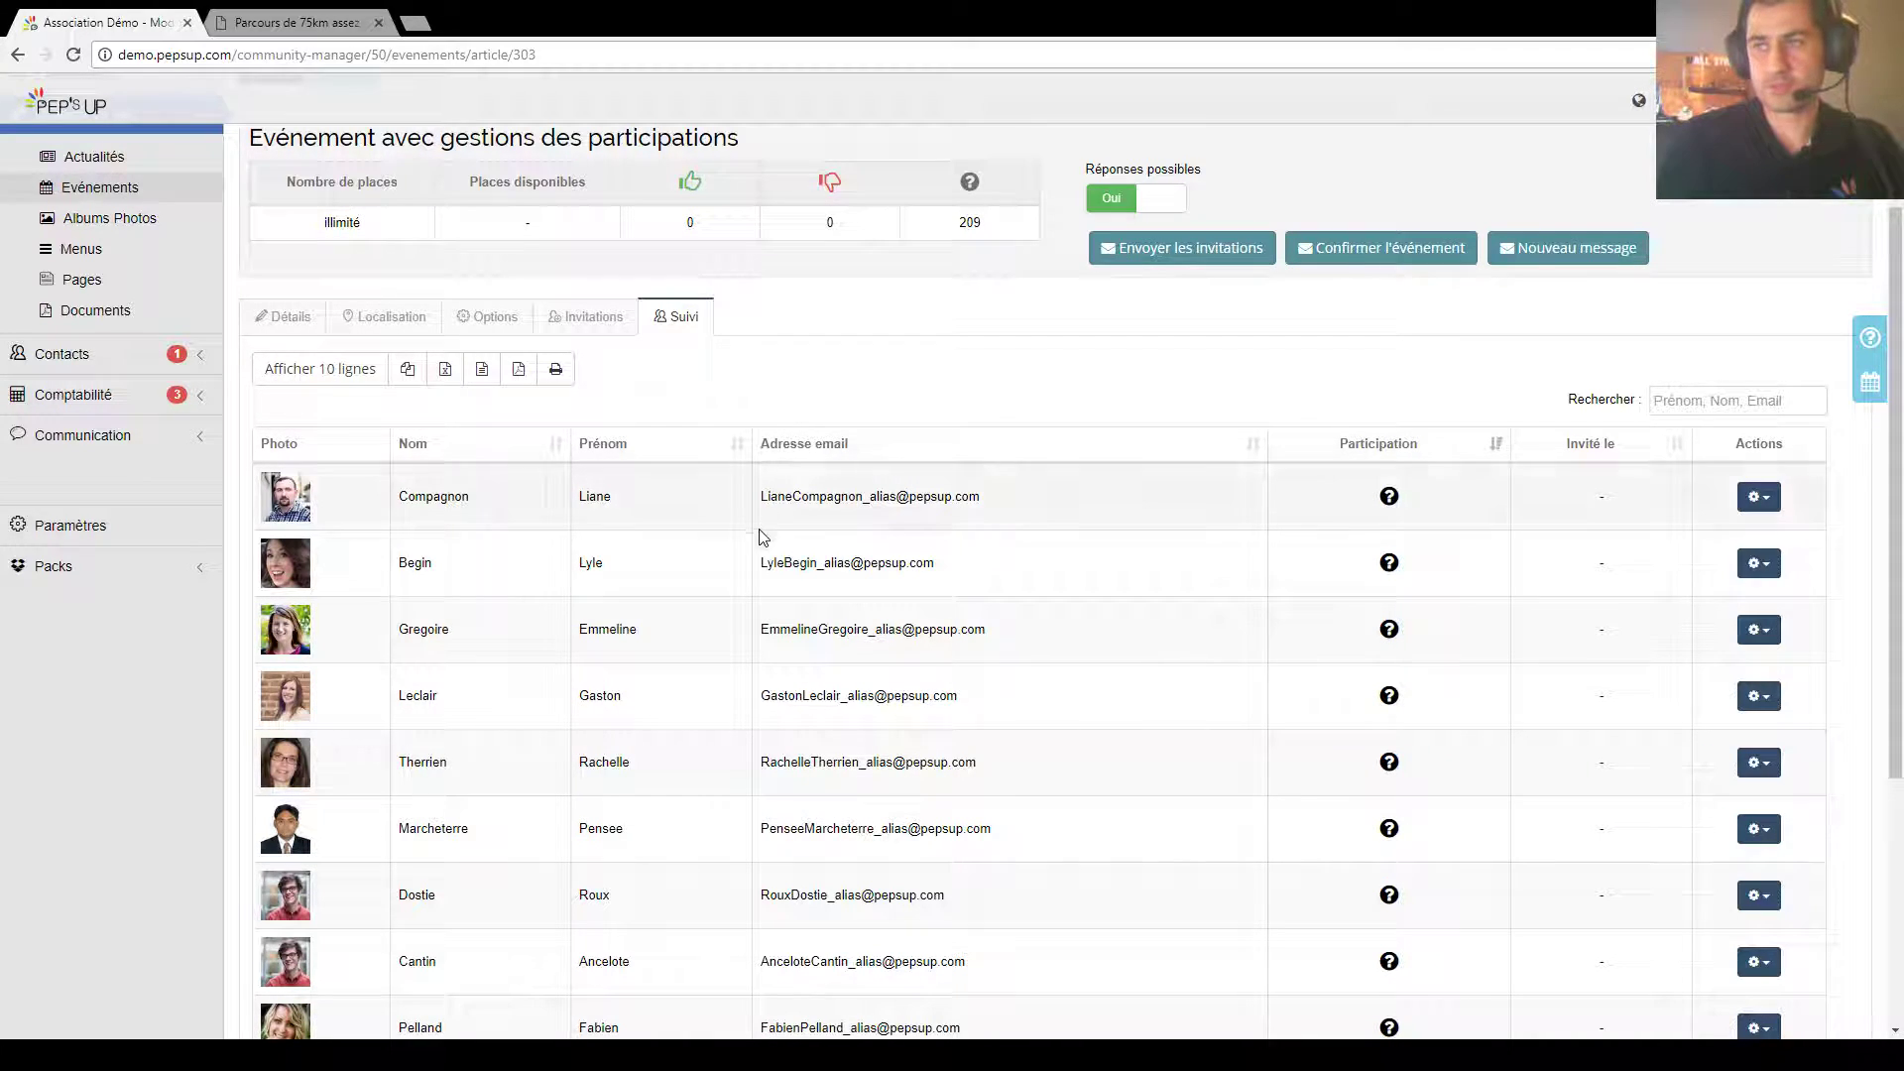
scroll(762, 535, down, 4)
scroll(760, 537, up, 6)
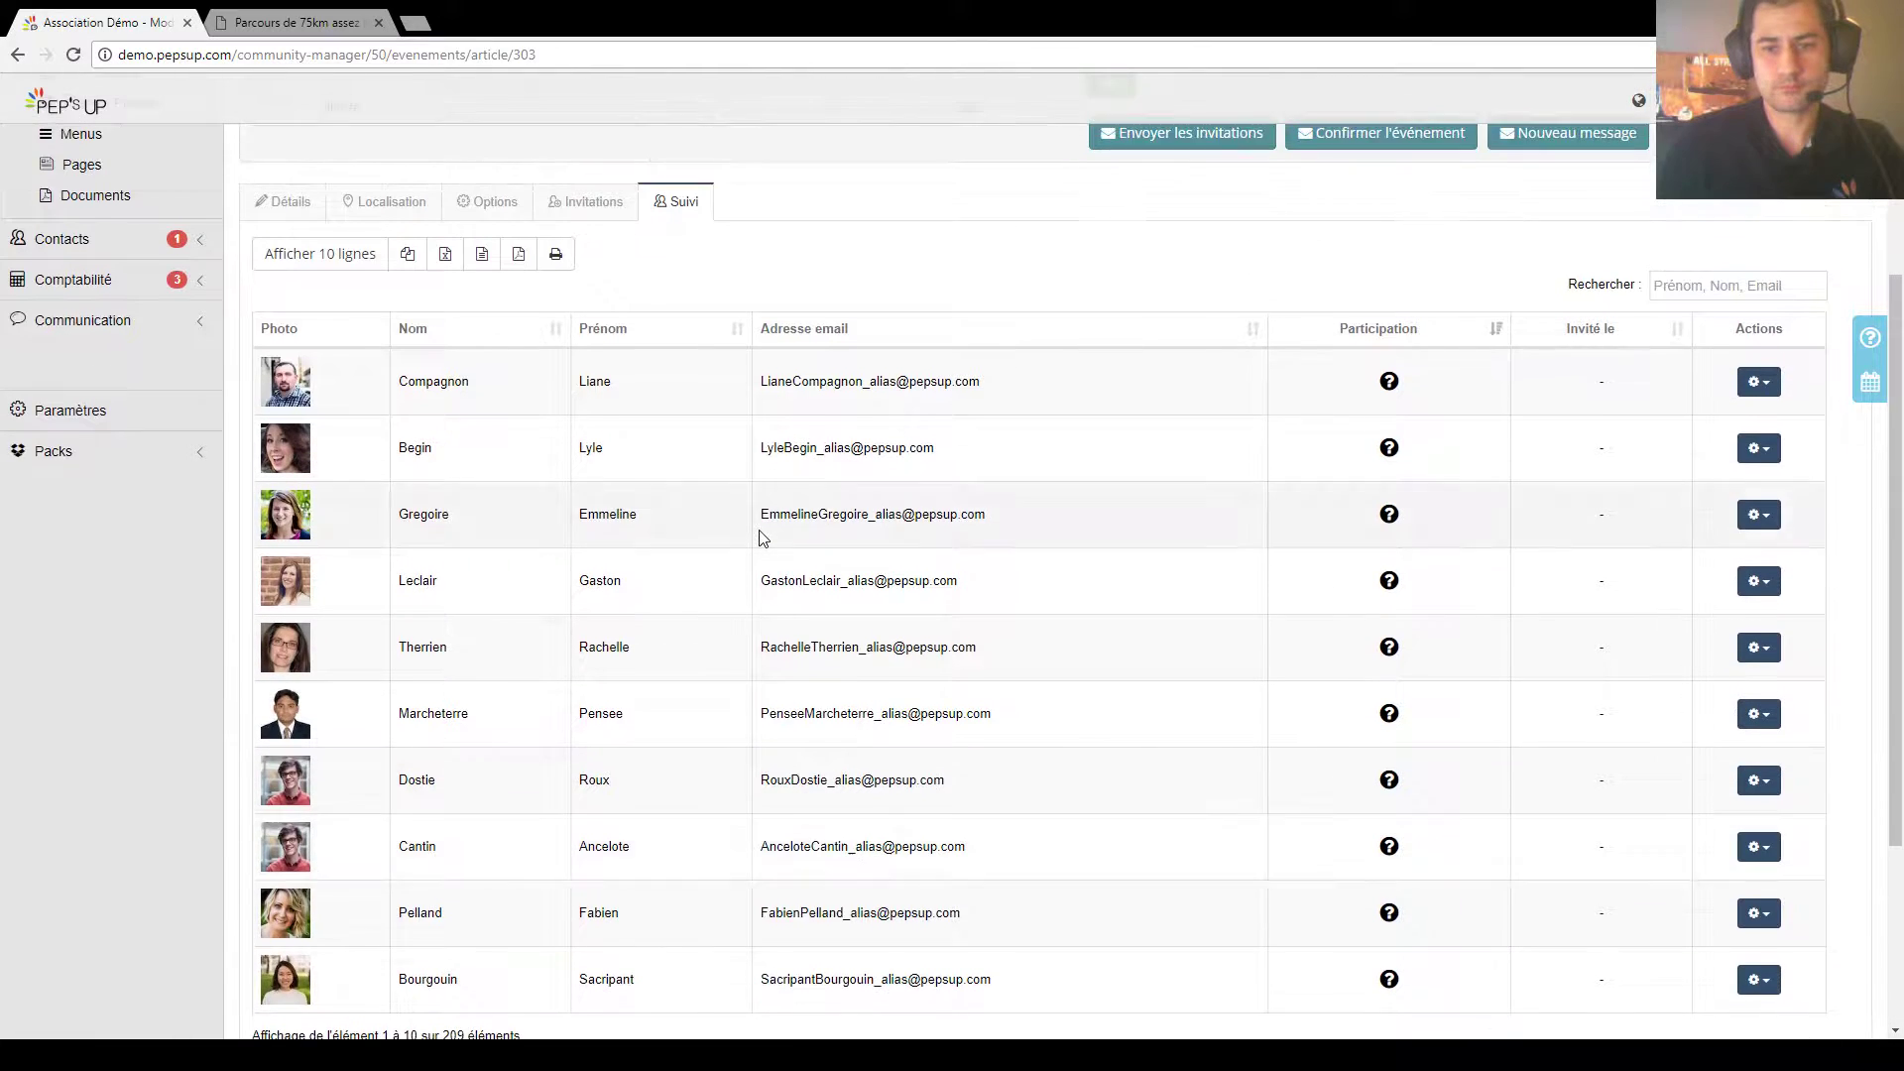
Step: Open the options of the event "Stage - Evénement avec gestions des participations payantes"
click(107, 384)
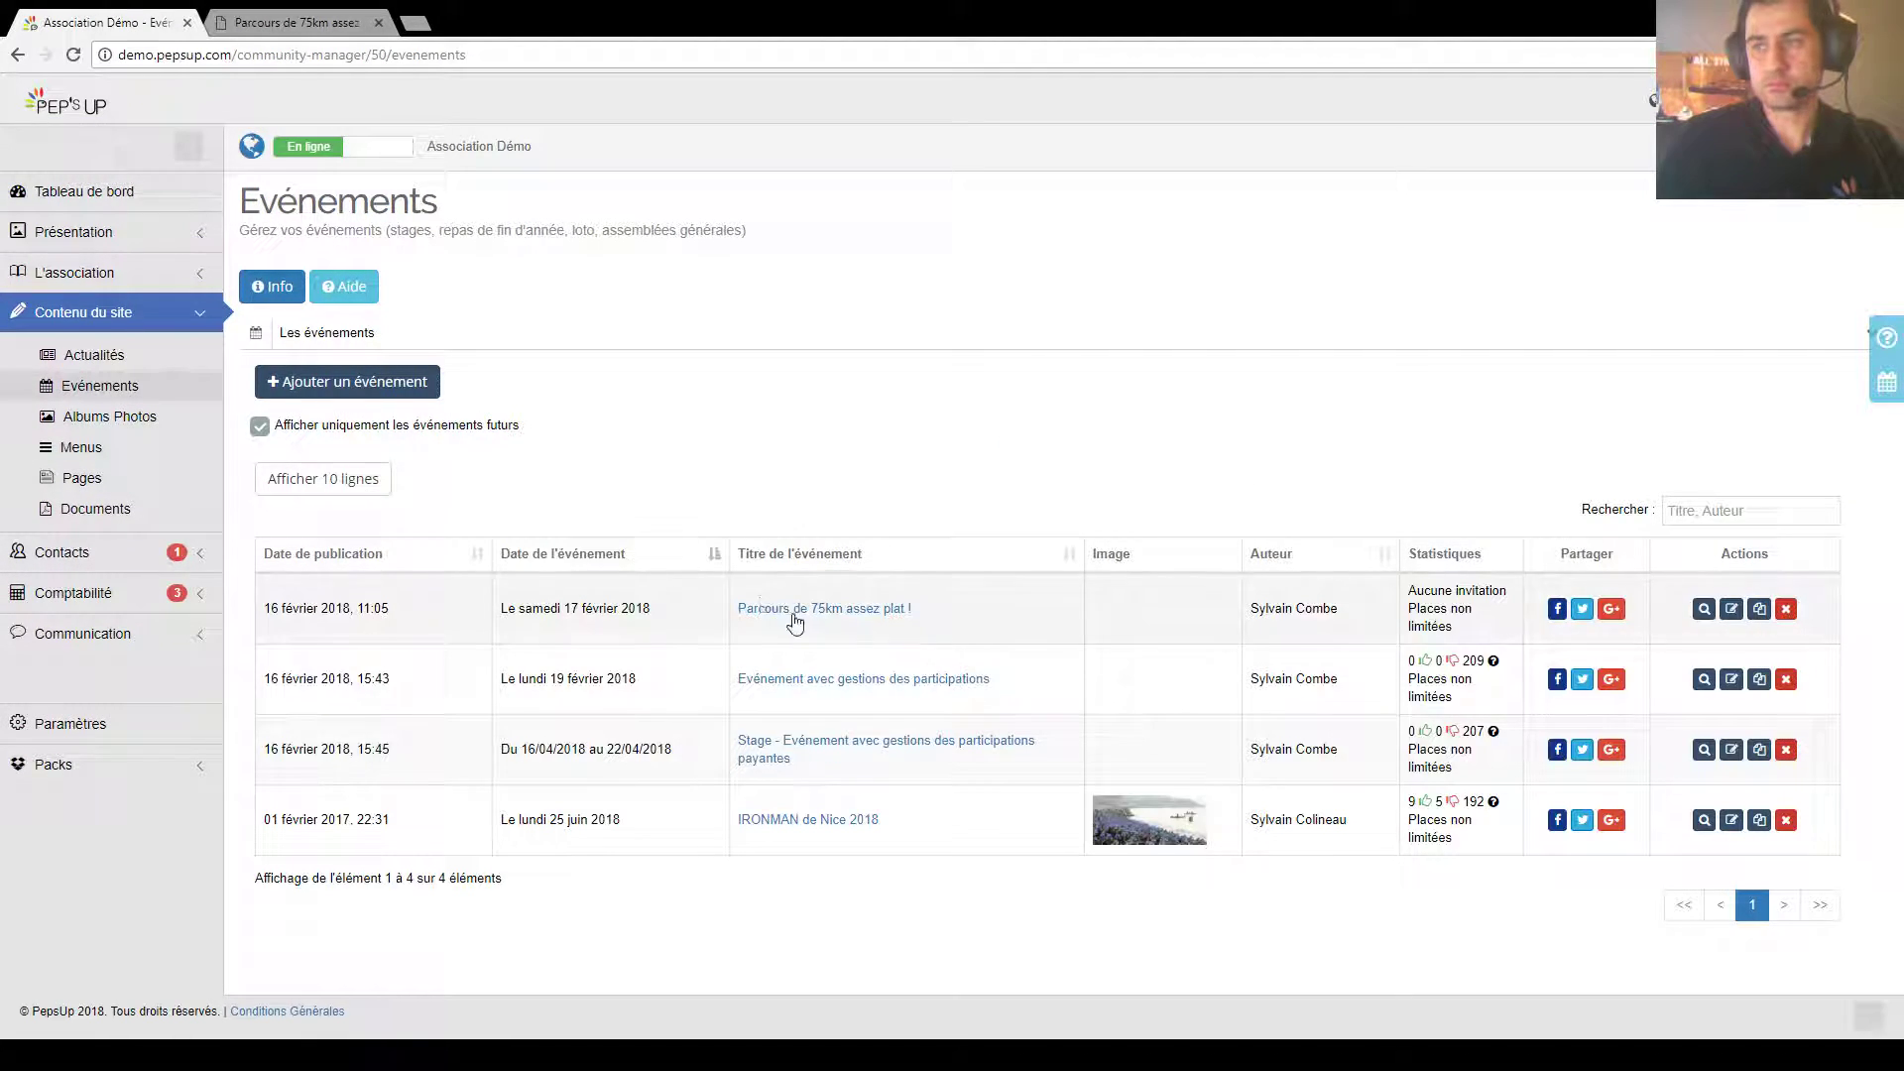
click(988, 739)
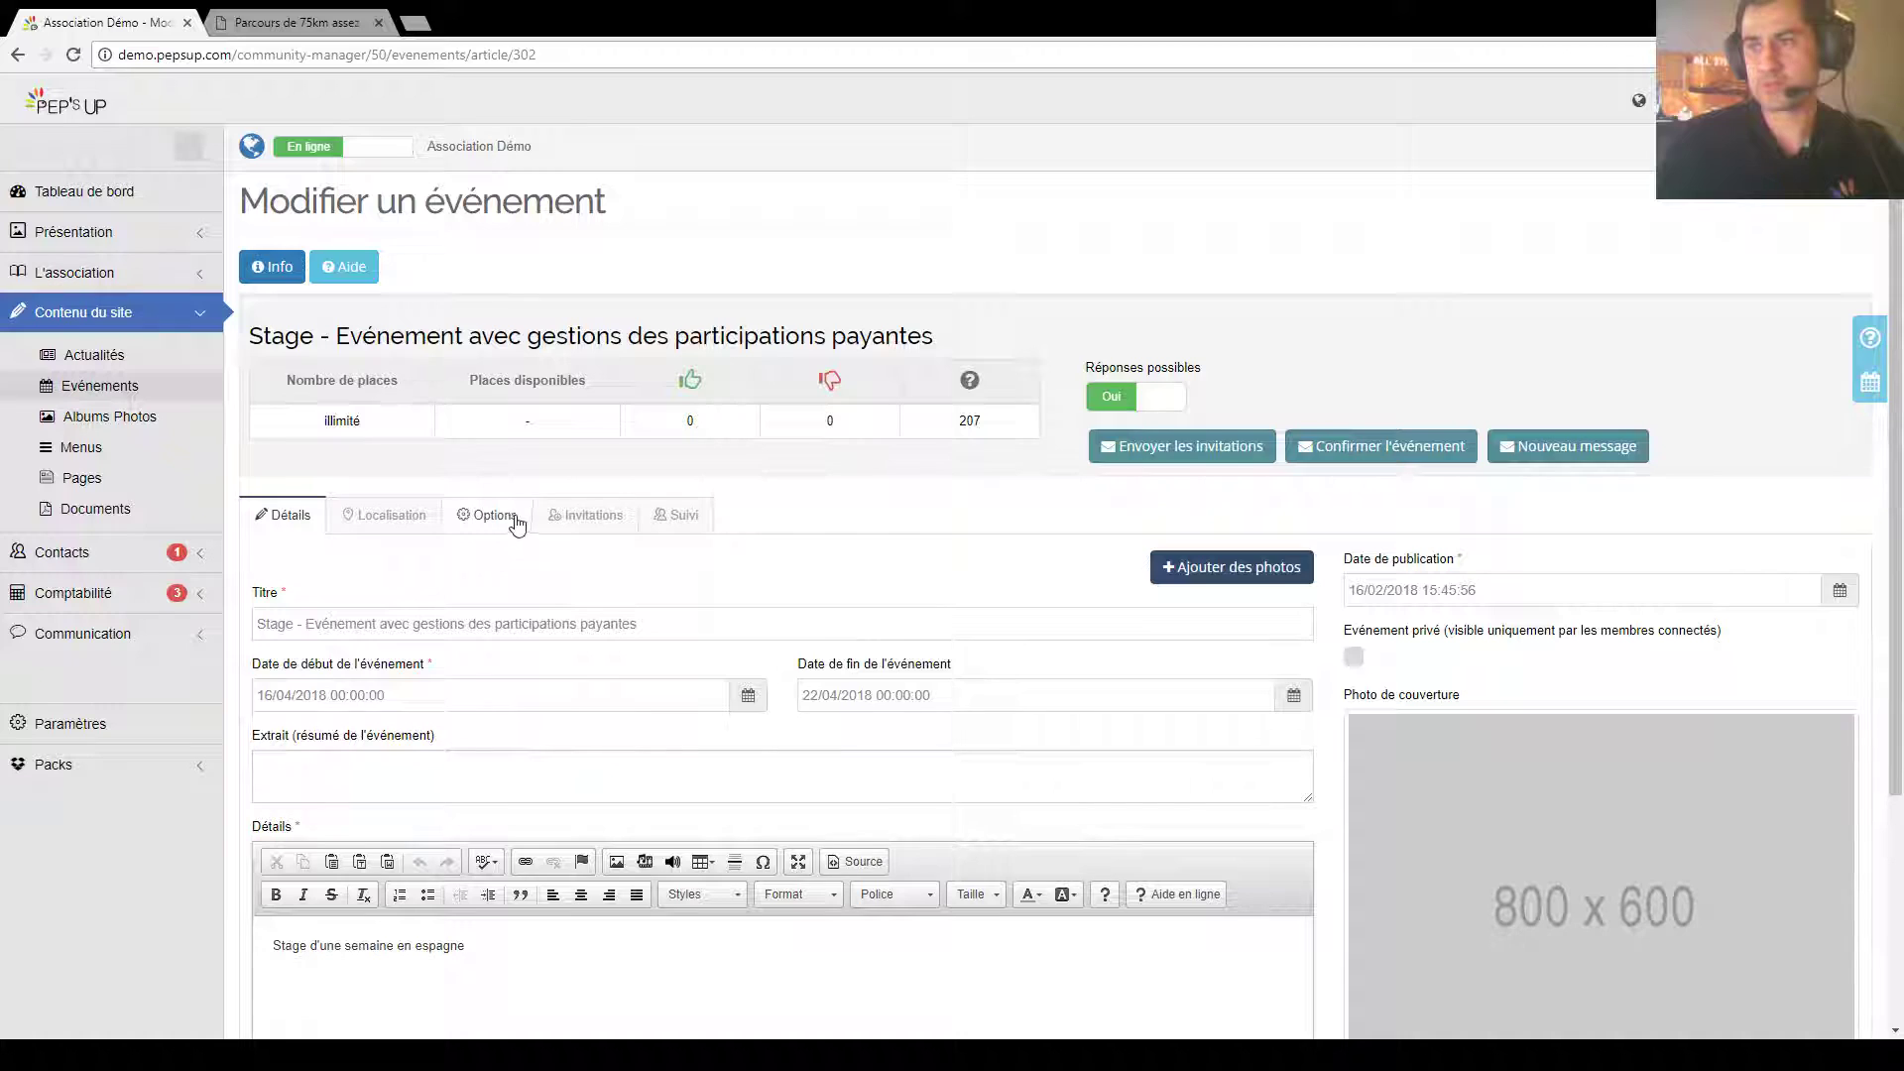
click(516, 518)
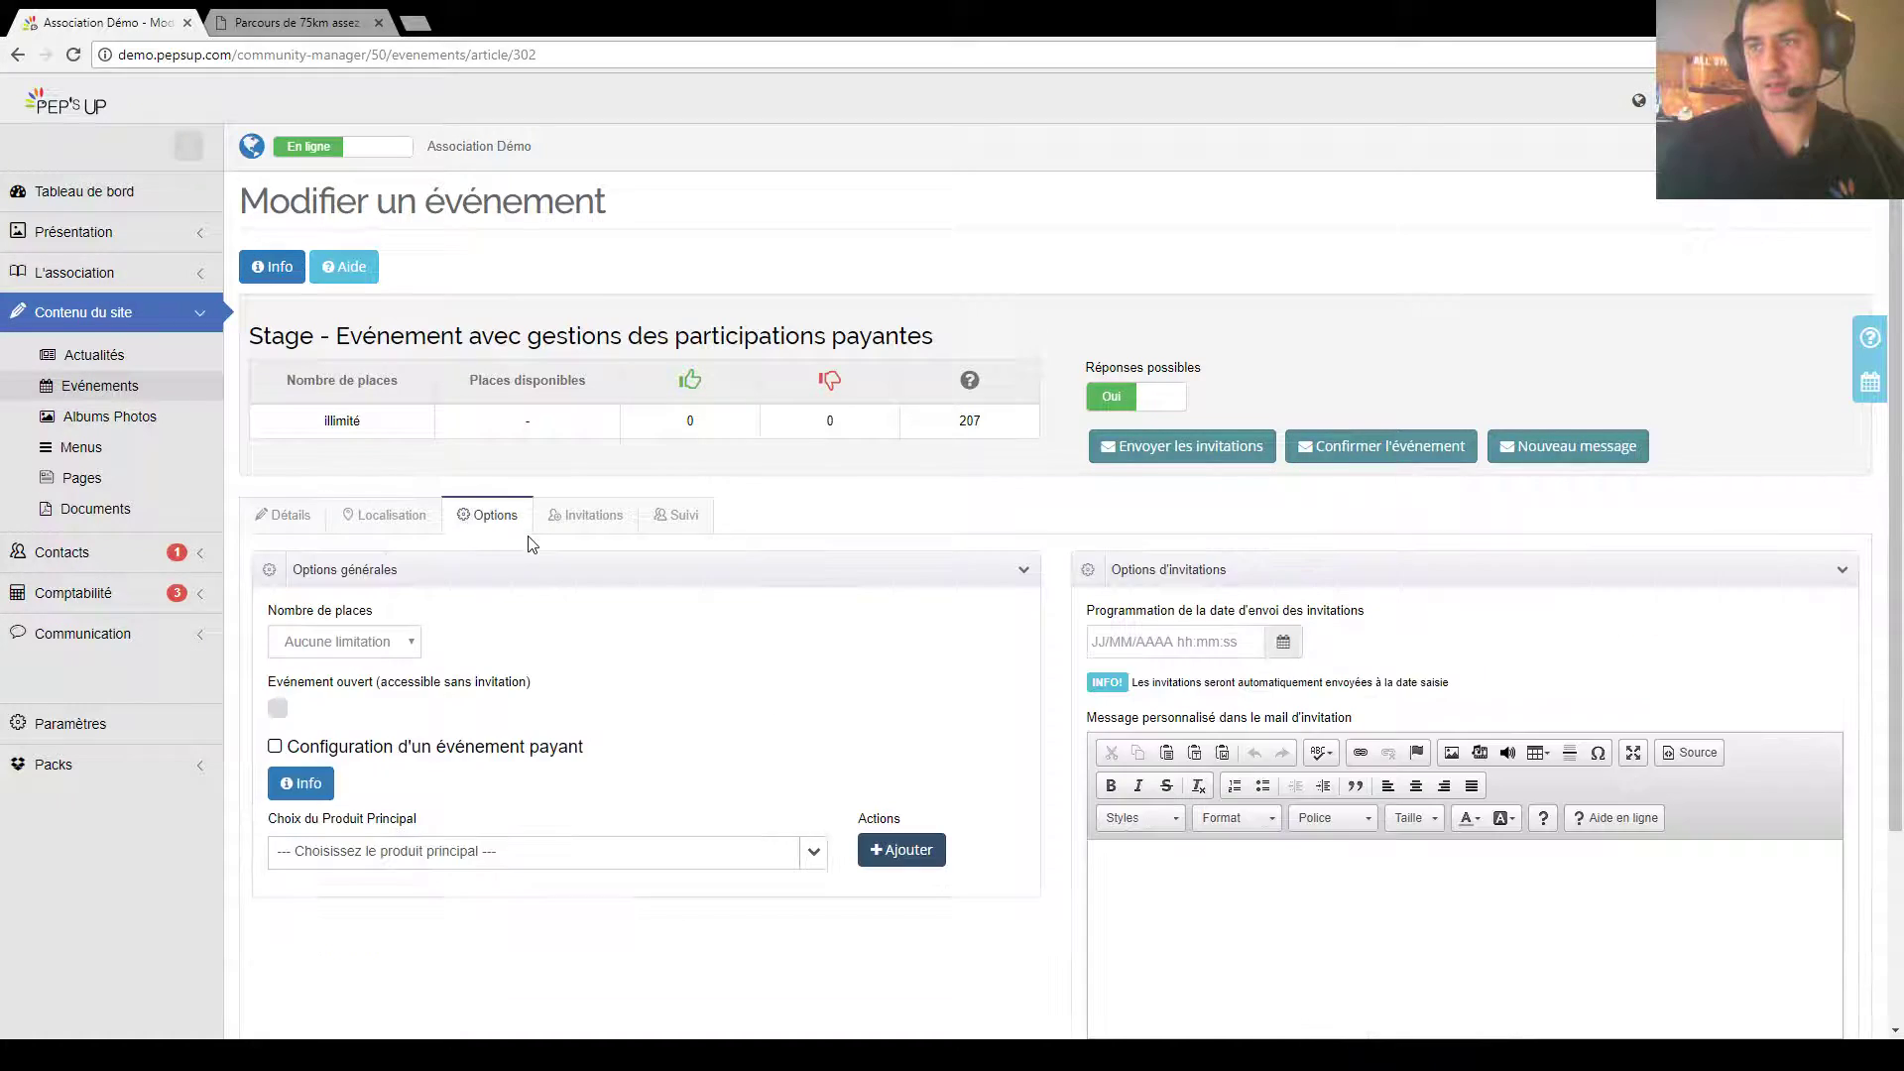
scroll(476, 496, down, 3)
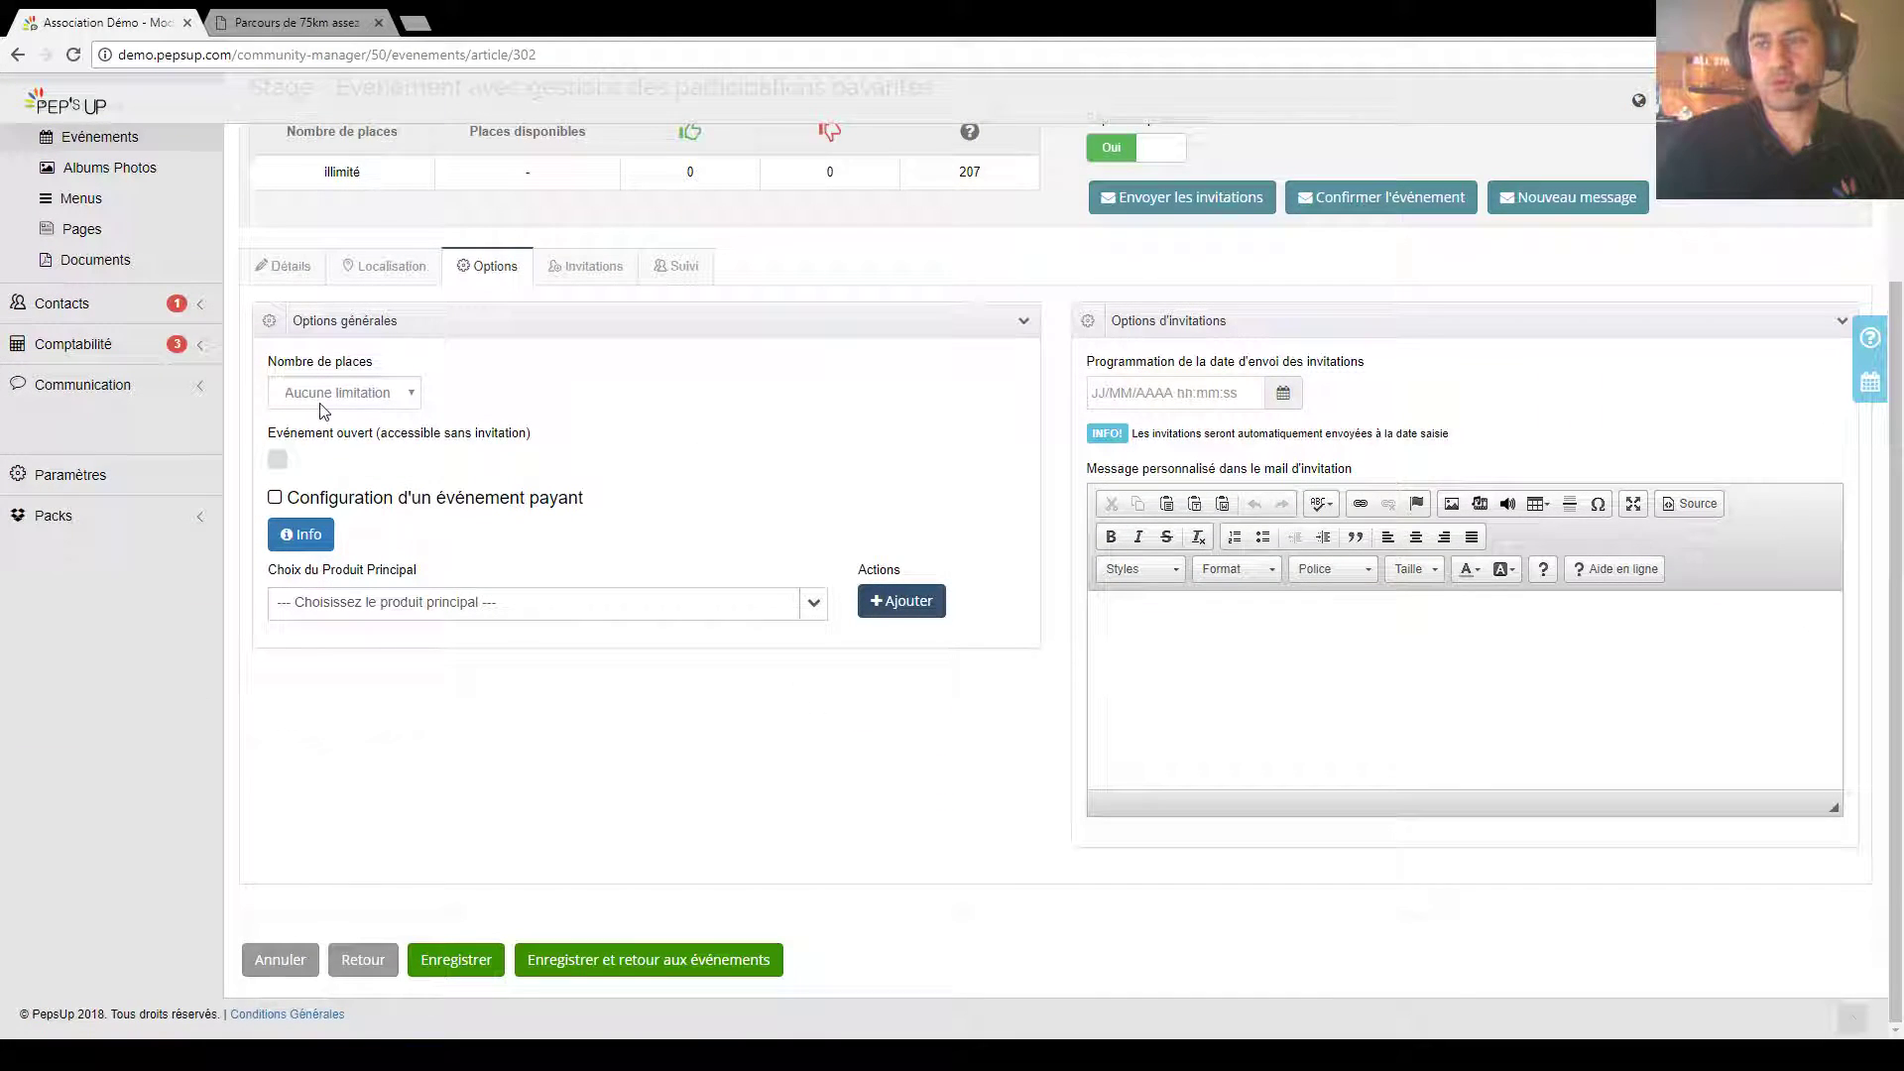
Step: Add "Stage Adulte avril (250.00€)" as the main product of the paid event
click(395, 607)
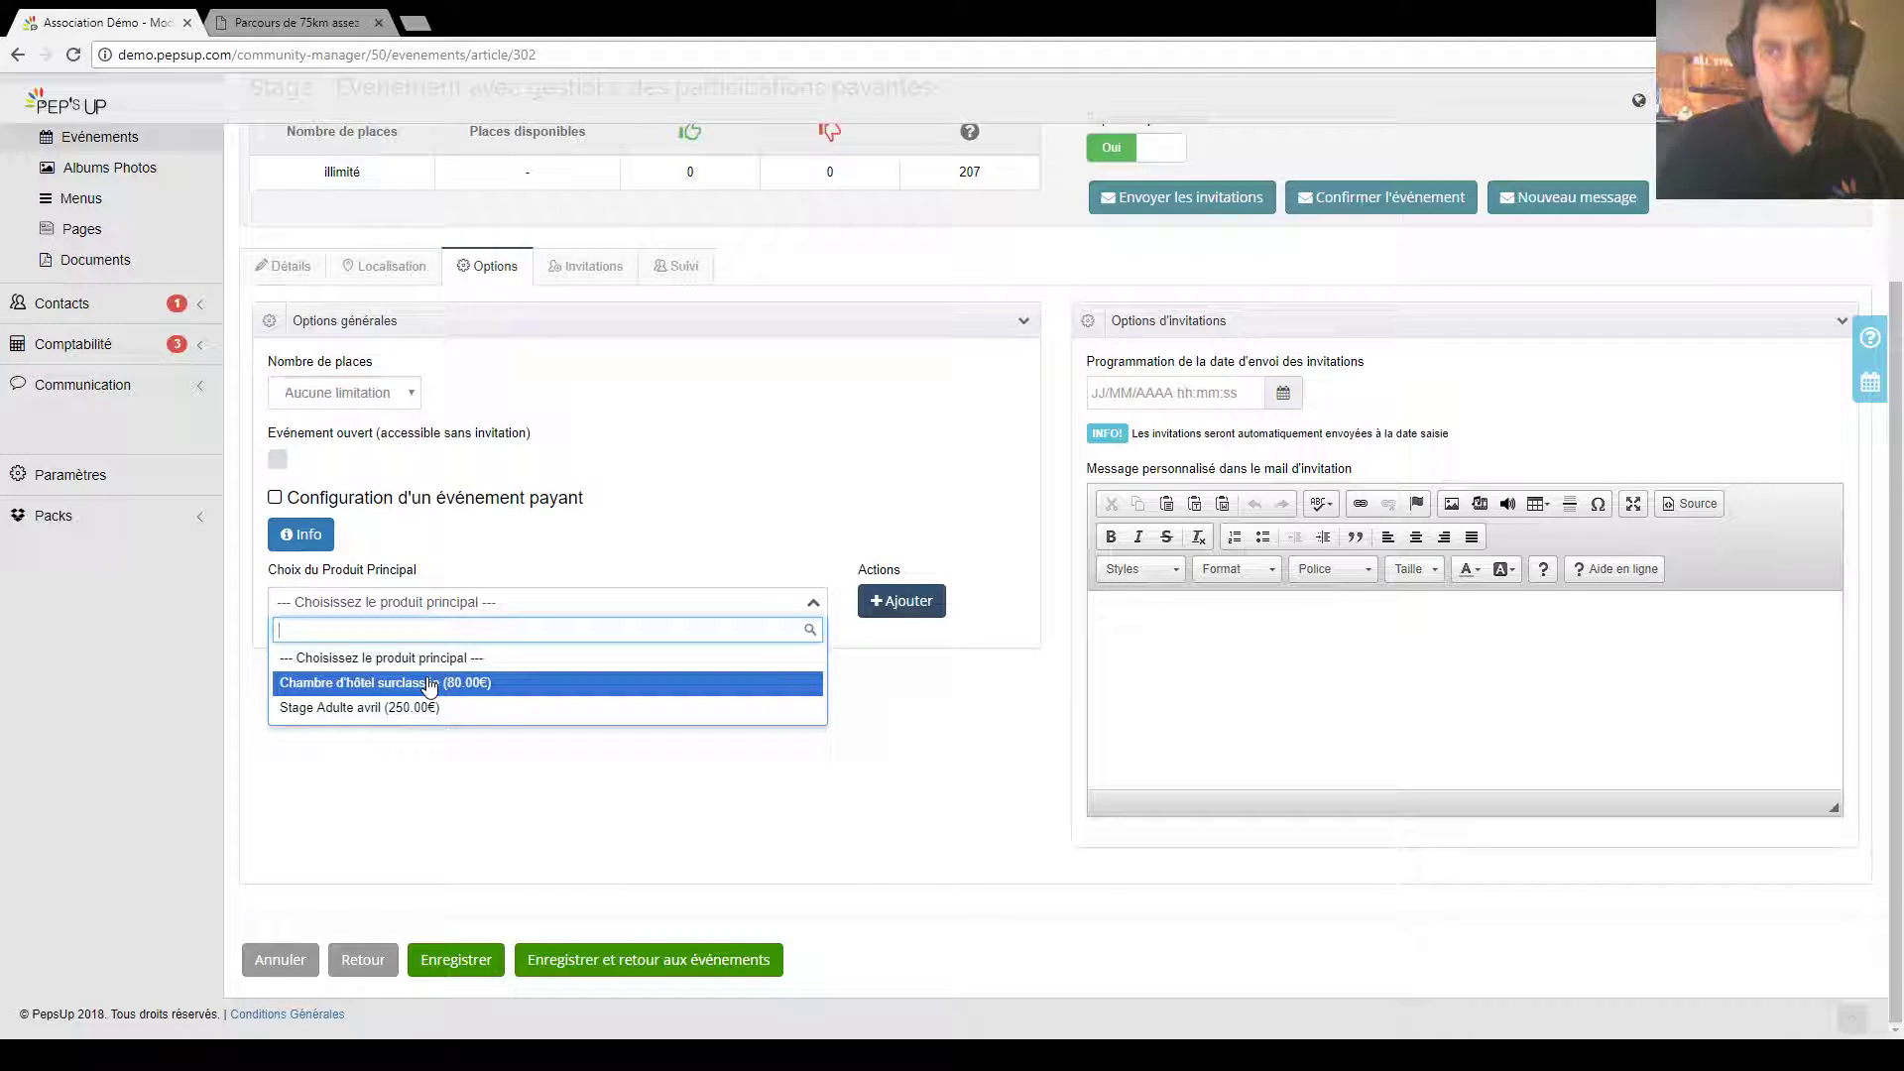
click(429, 684)
click(611, 602)
click(401, 707)
click(910, 592)
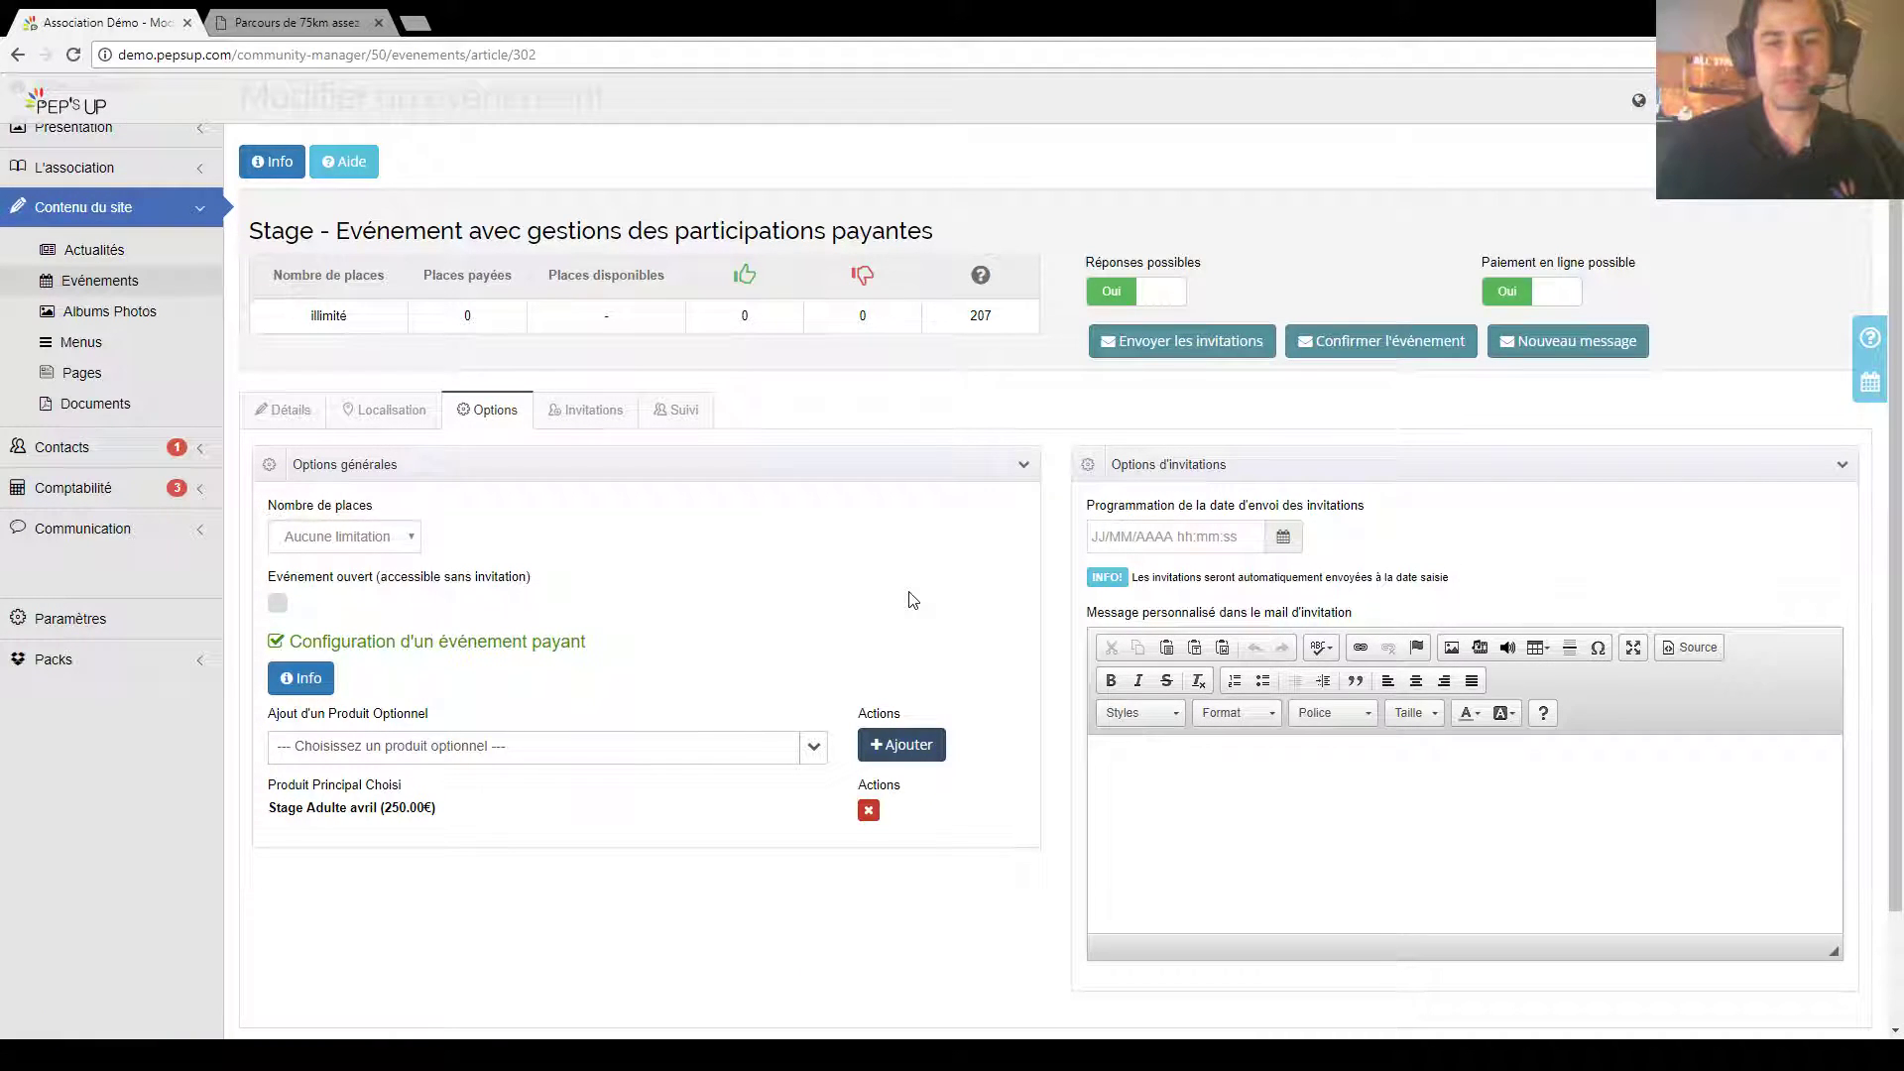
Step: Add "Chambre d'hôtel surclassée (80.00€)" as an optional product of the paid event
click(456, 746)
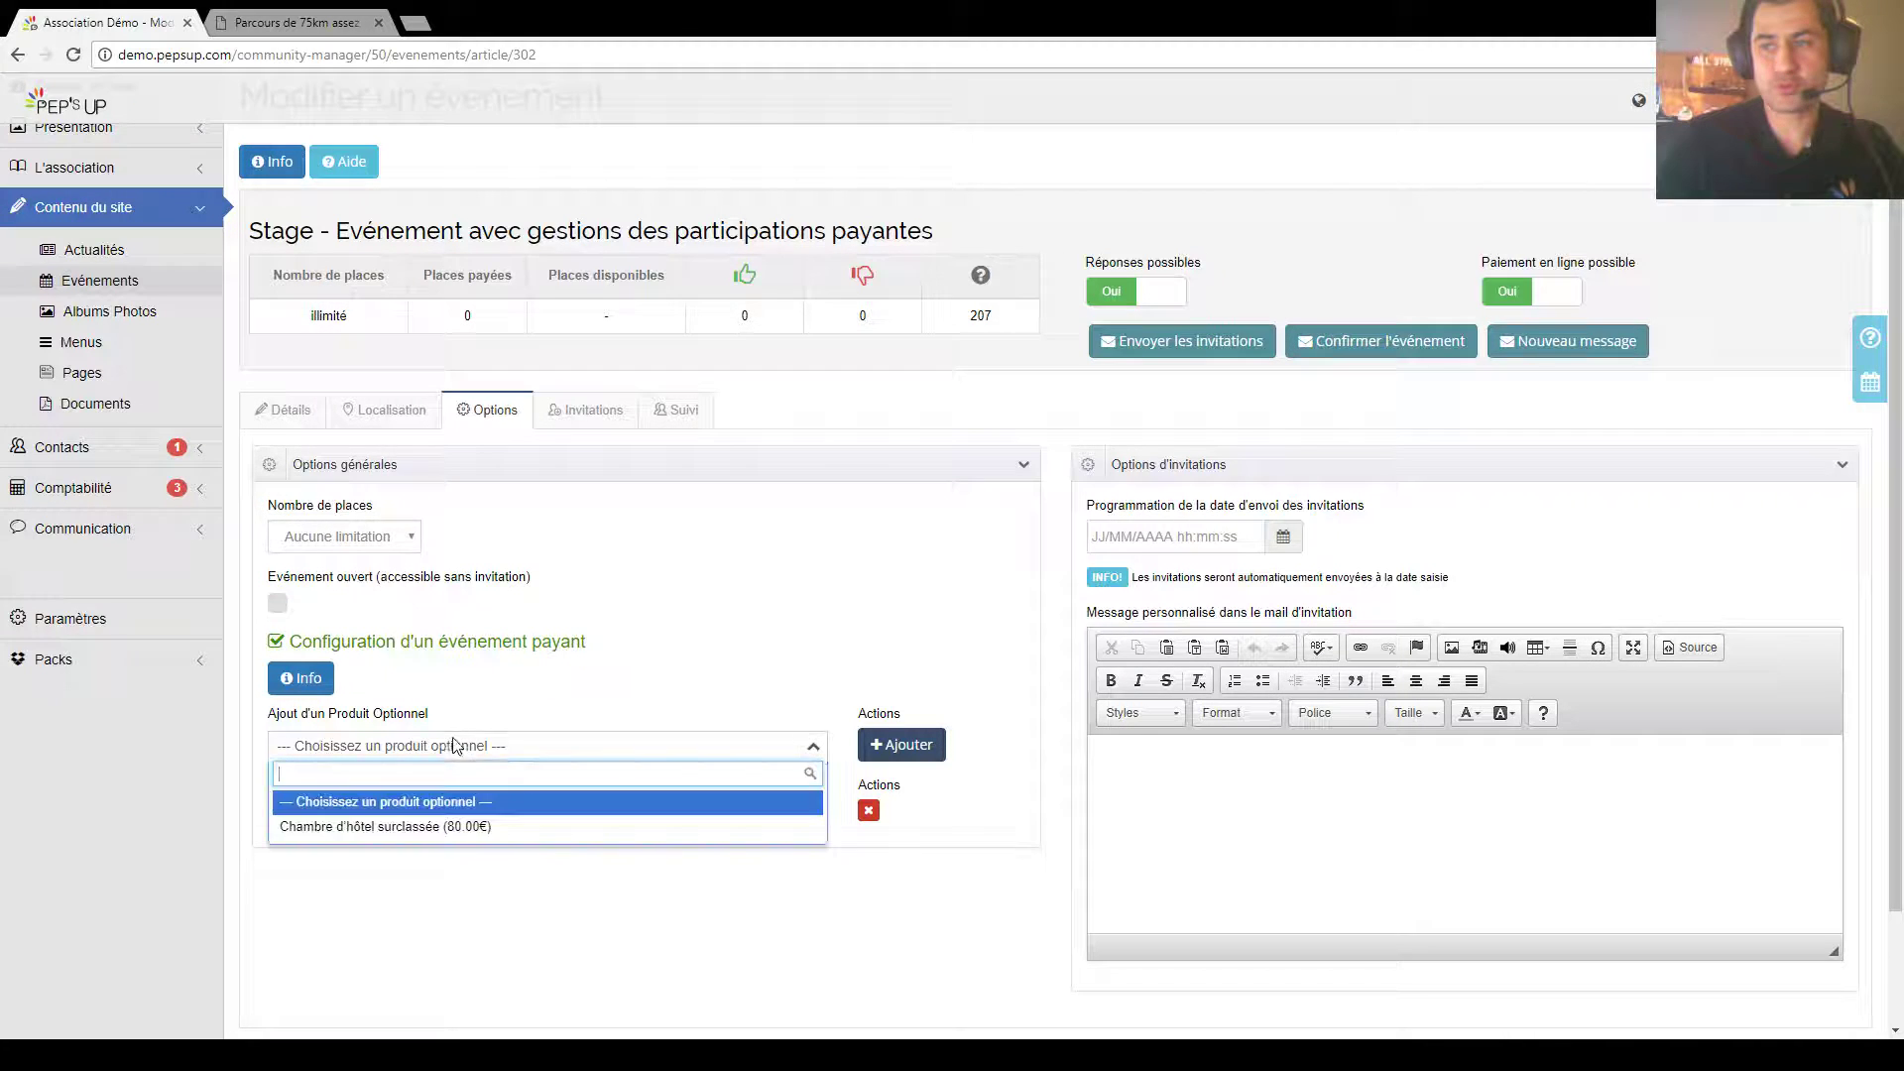
click(595, 823)
click(882, 750)
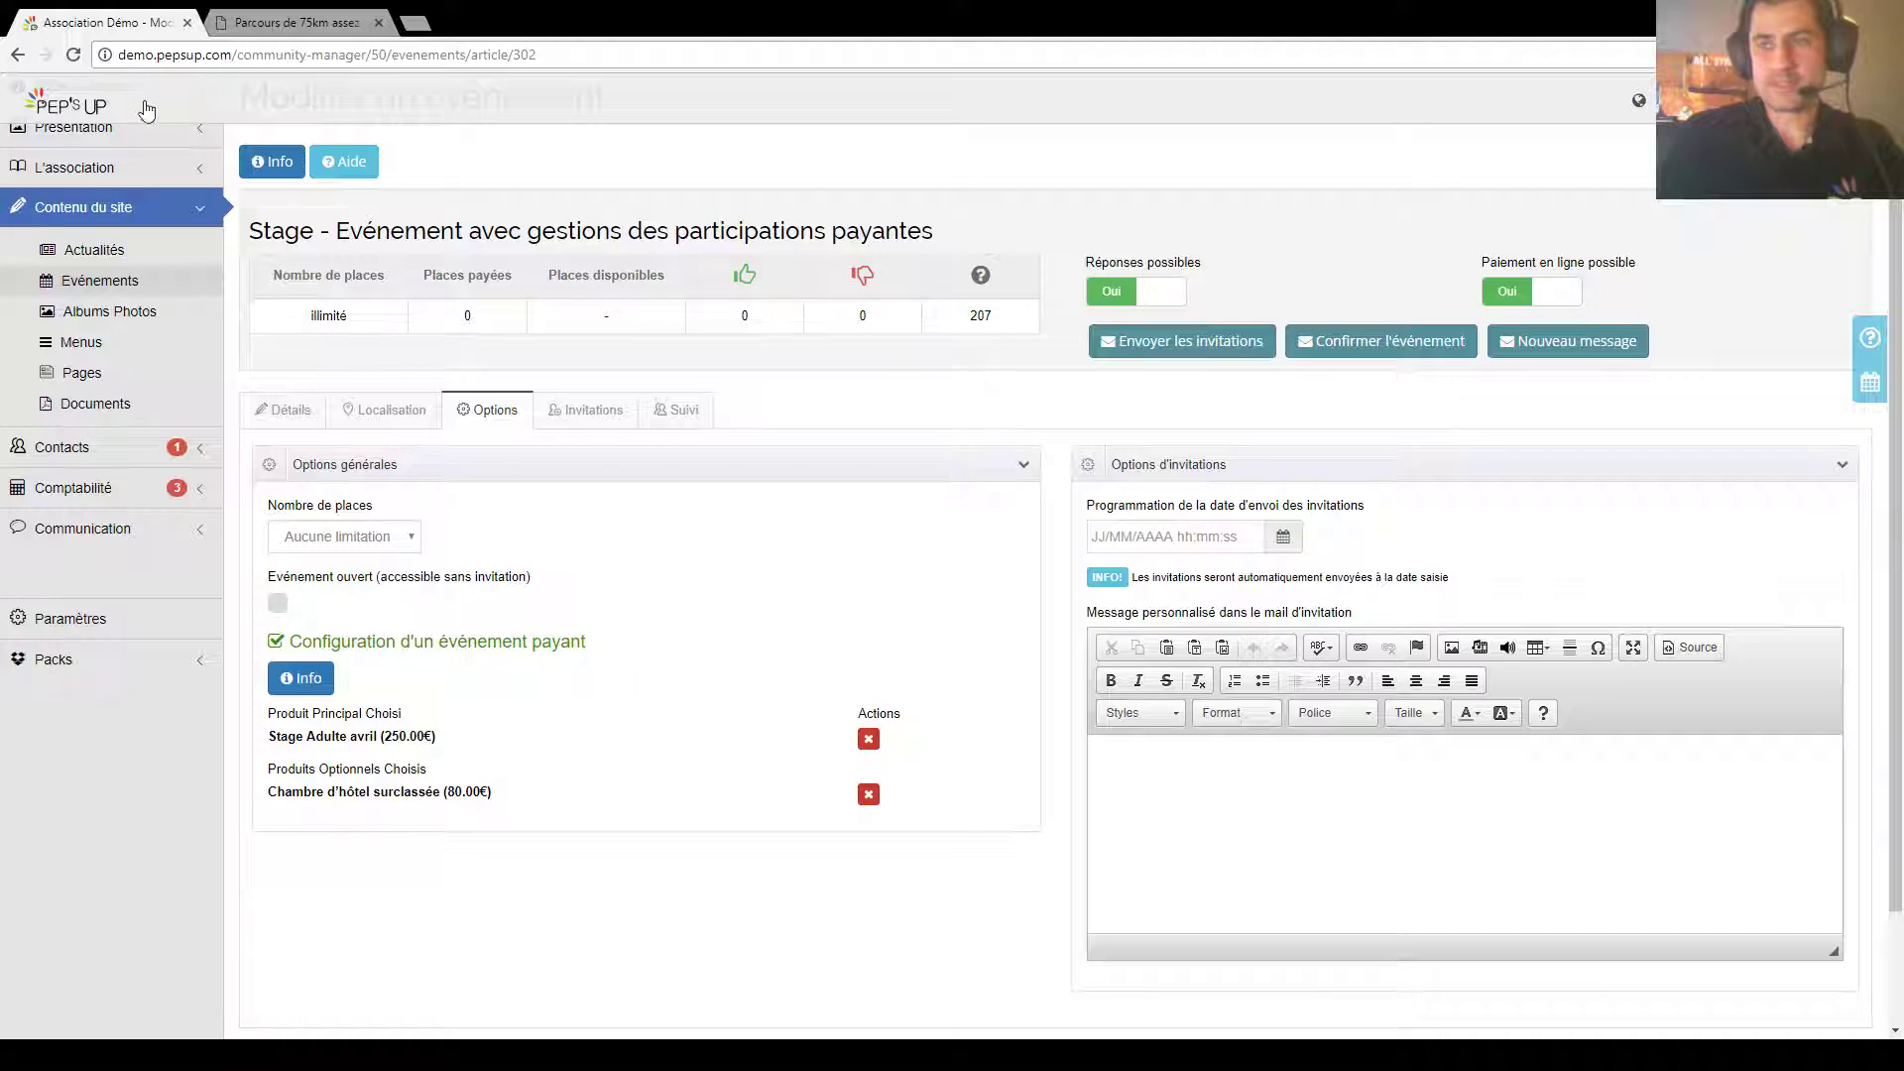
Step: Open the options of the event "Evénement avec gestions des participations"
click(114, 280)
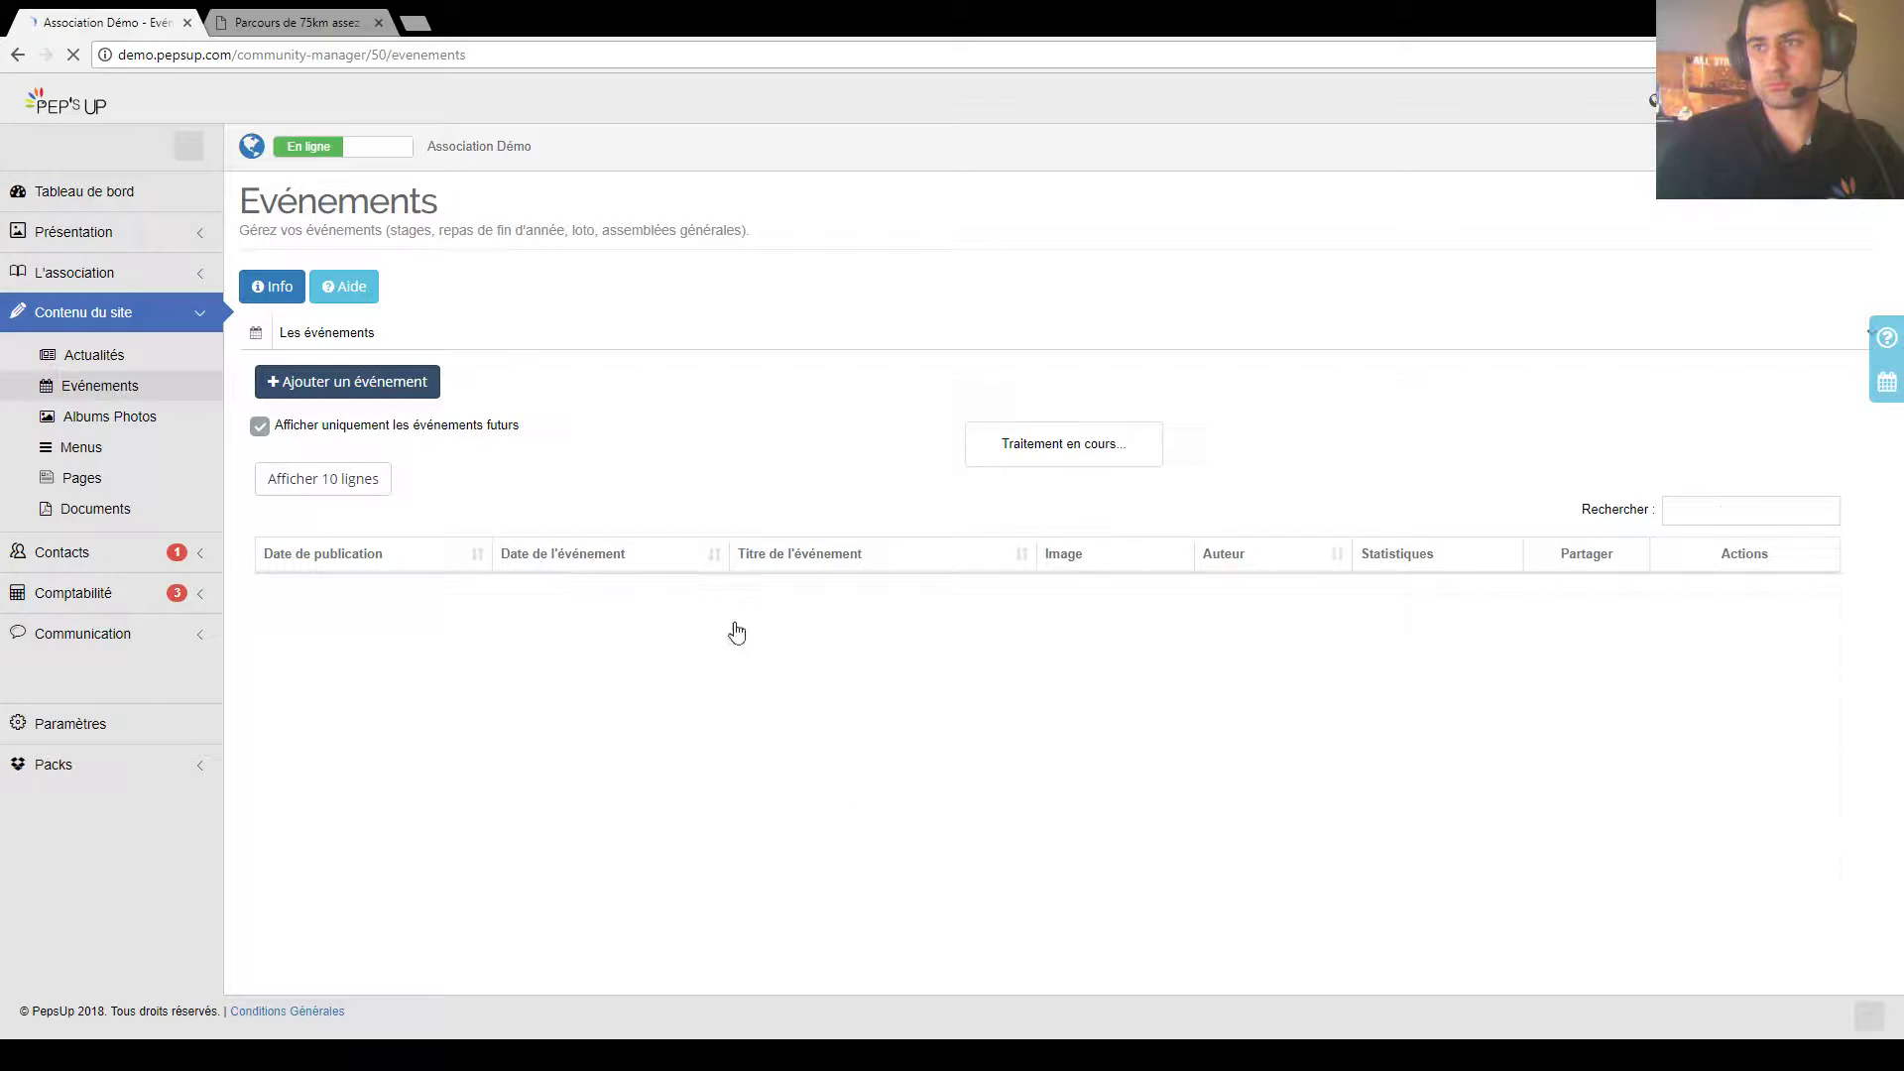
click(873, 653)
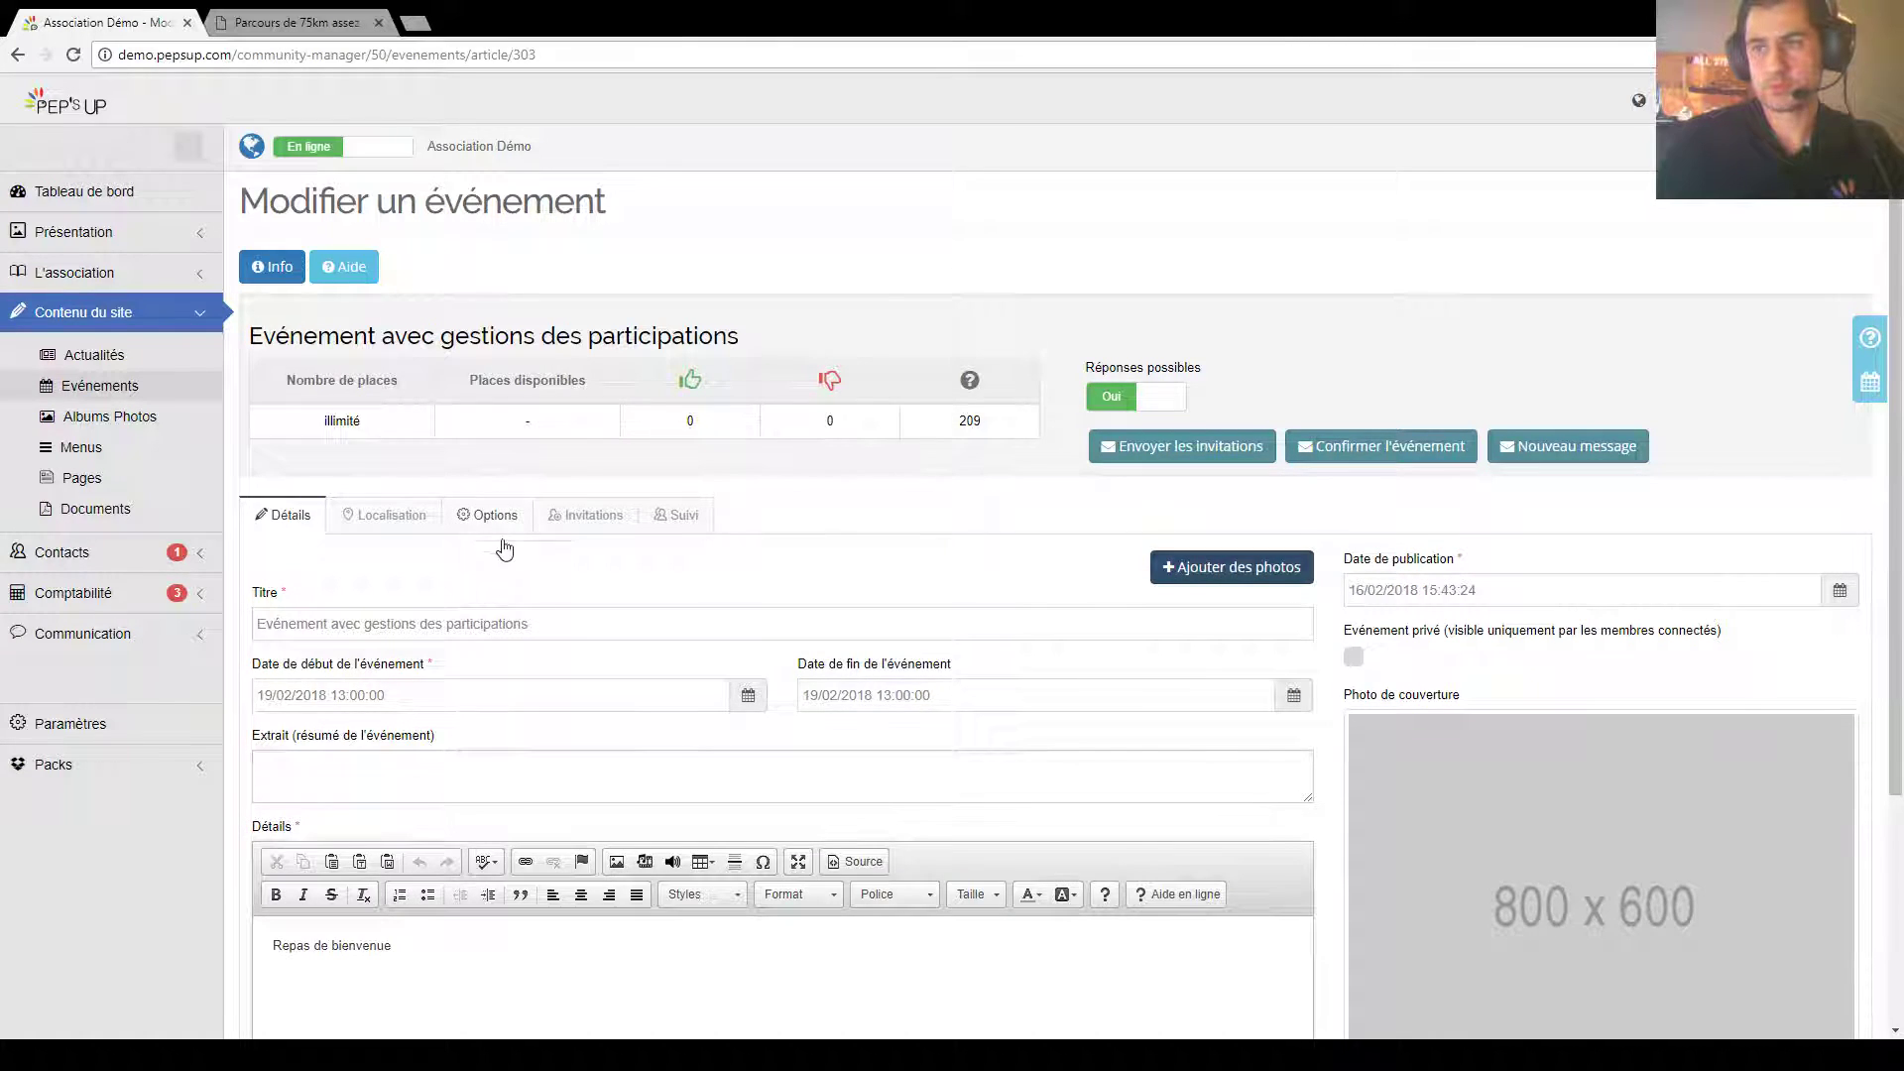
click(491, 517)
scroll(680, 532, down, 1)
scroll(680, 532, down, 2)
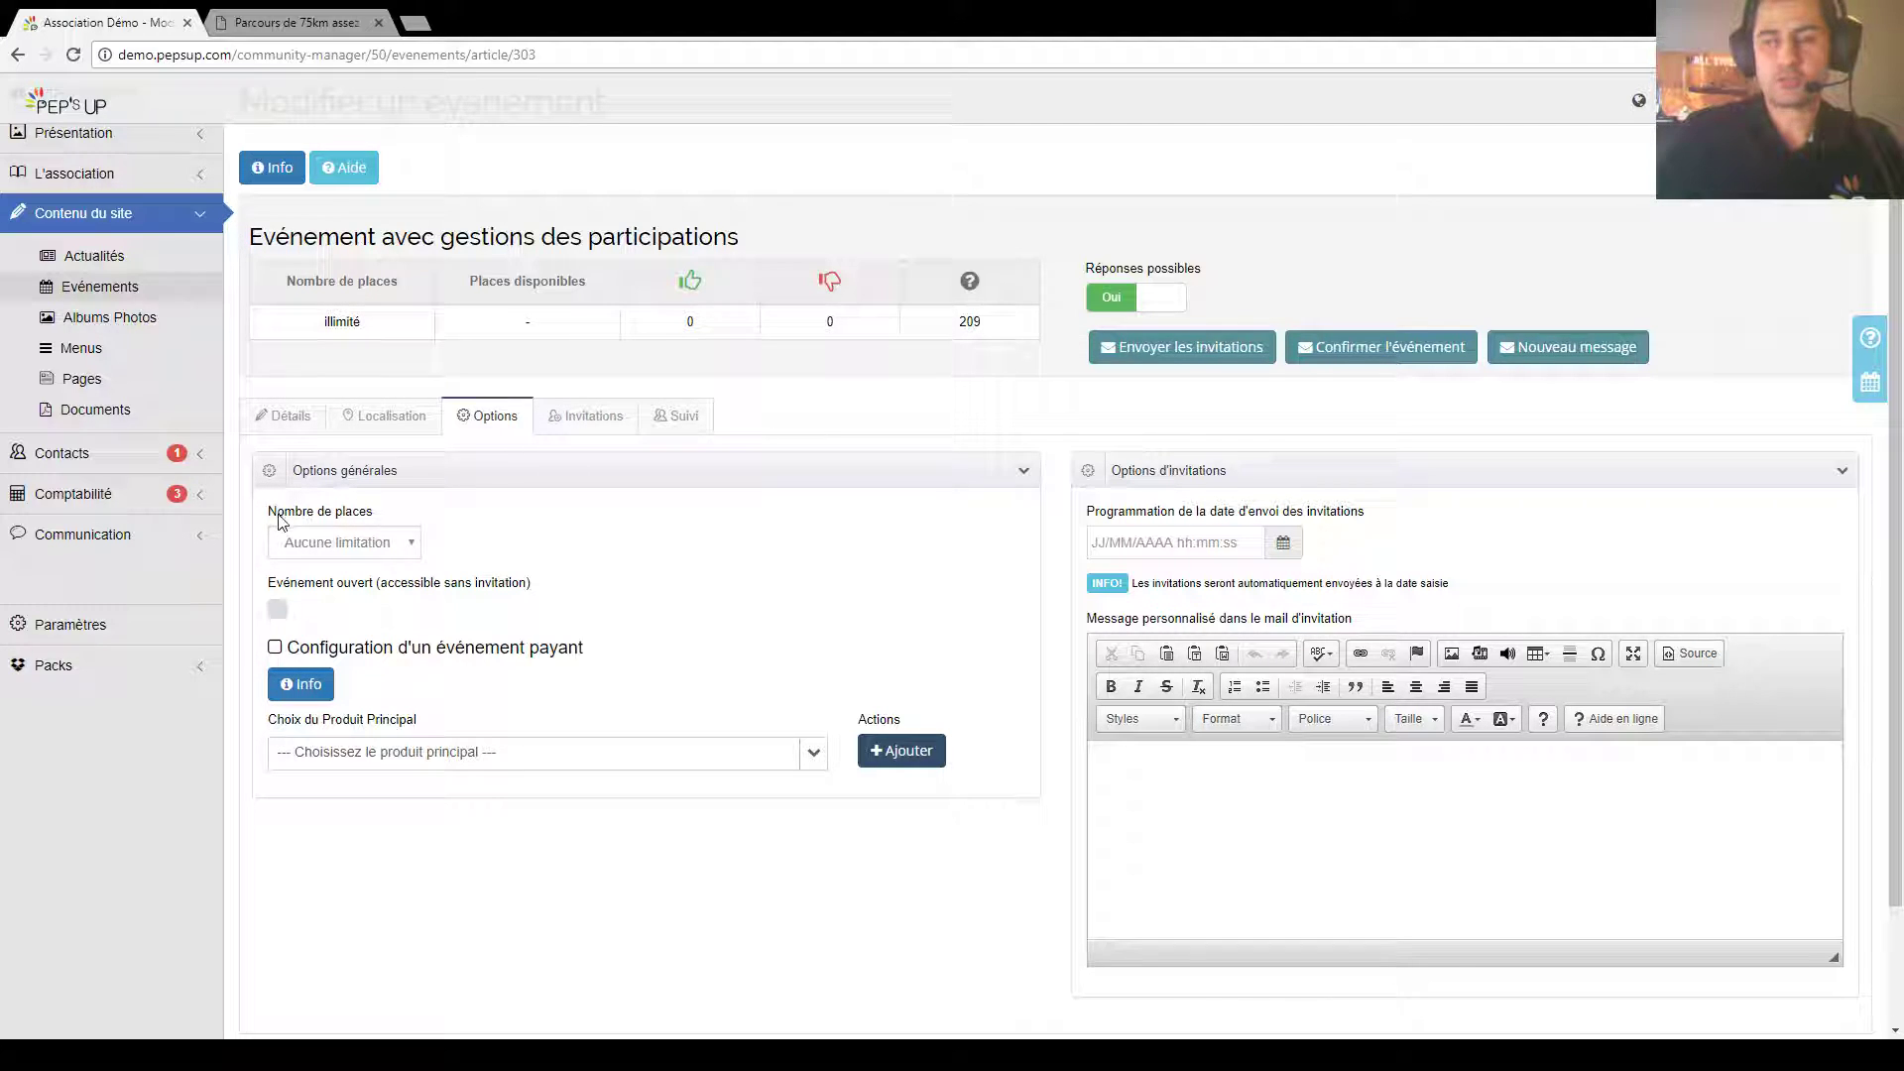
Step: Limit the event to 10 places and make it an open event accessible without invitation
drag(269, 523, 377, 530)
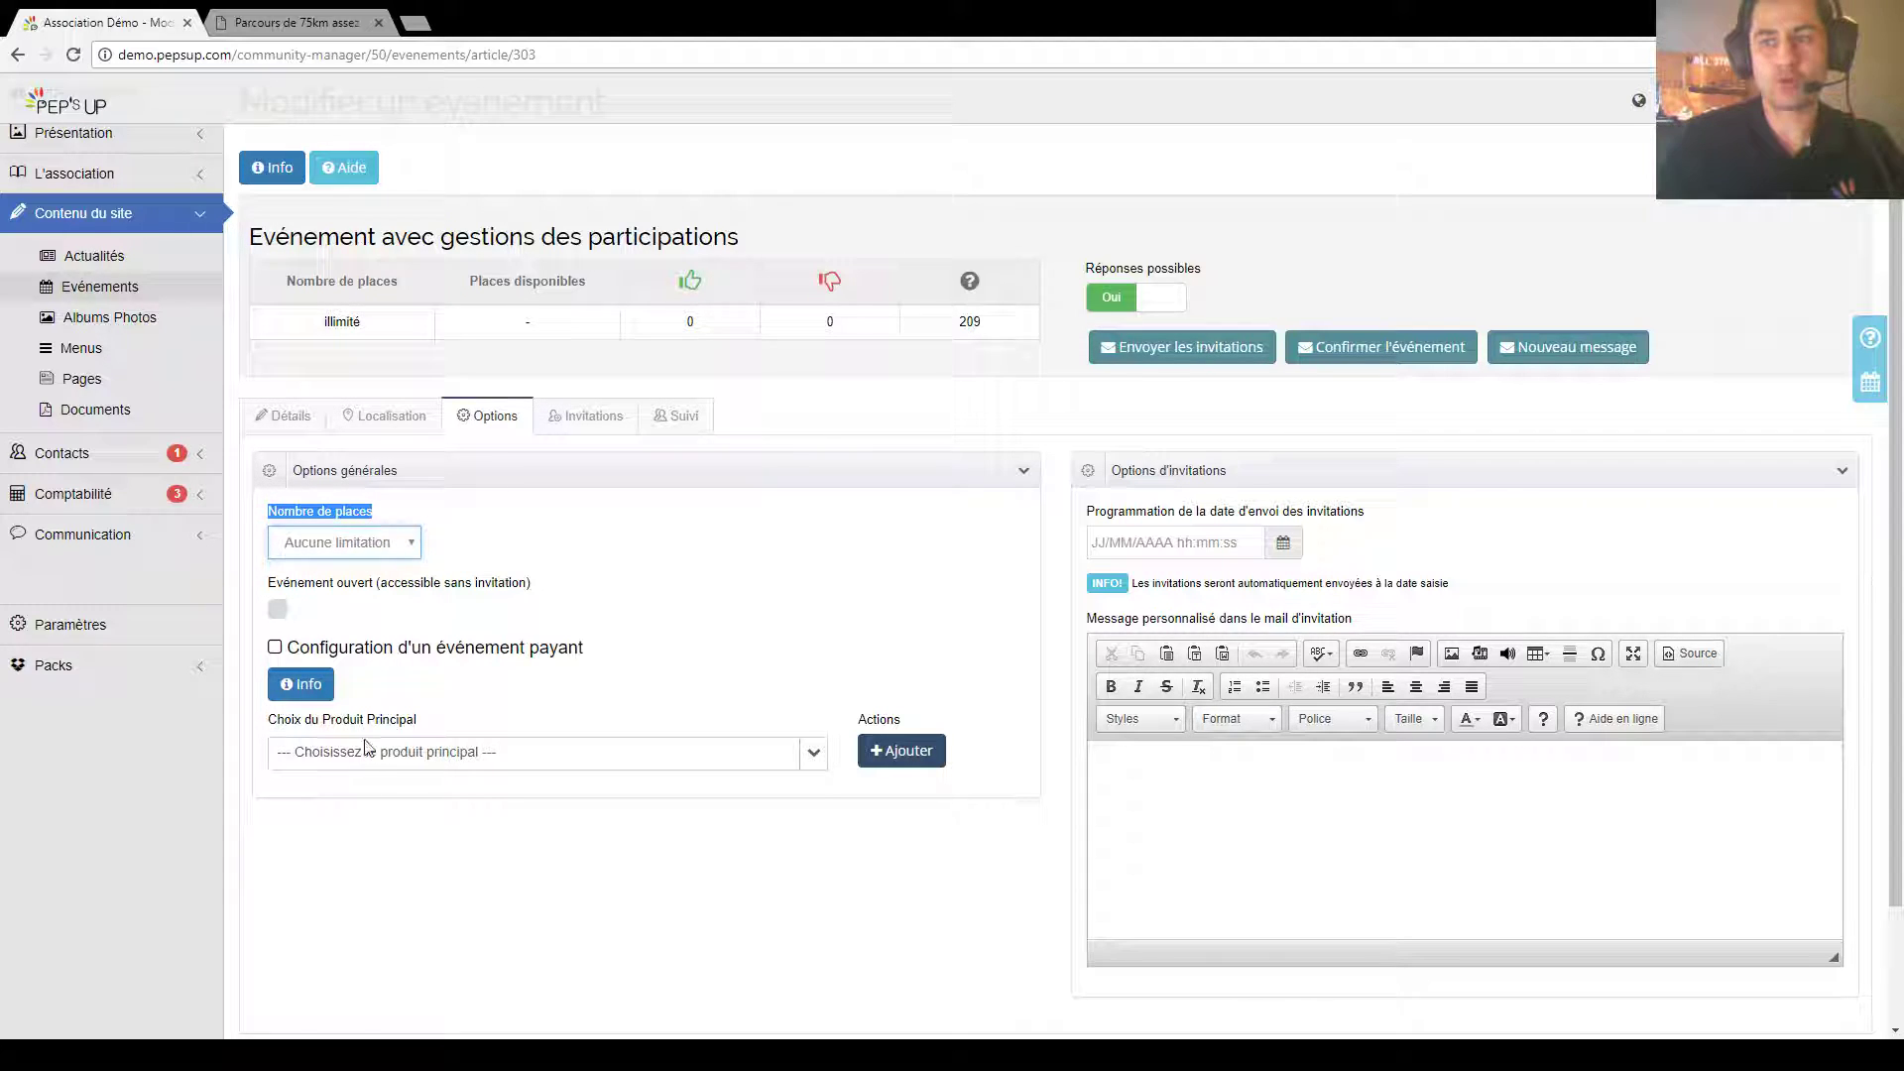
click(317, 752)
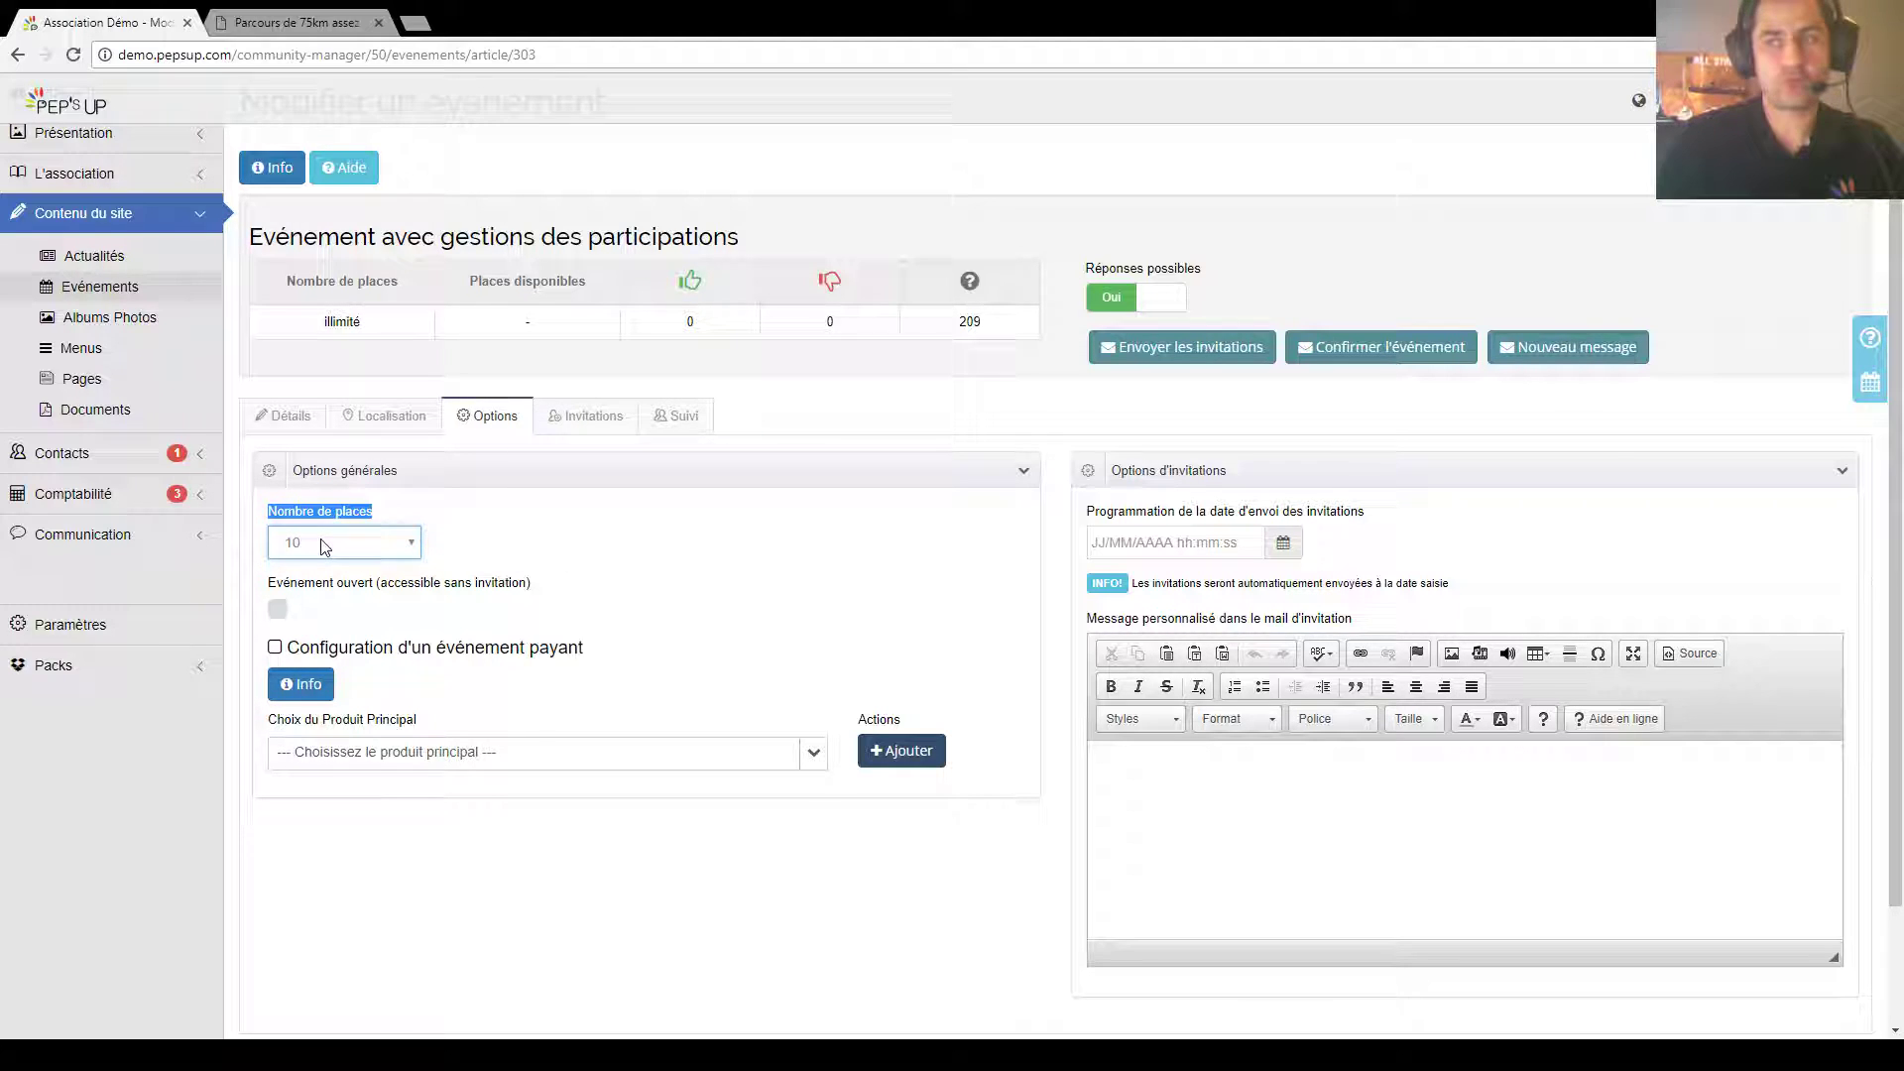
click(350, 515)
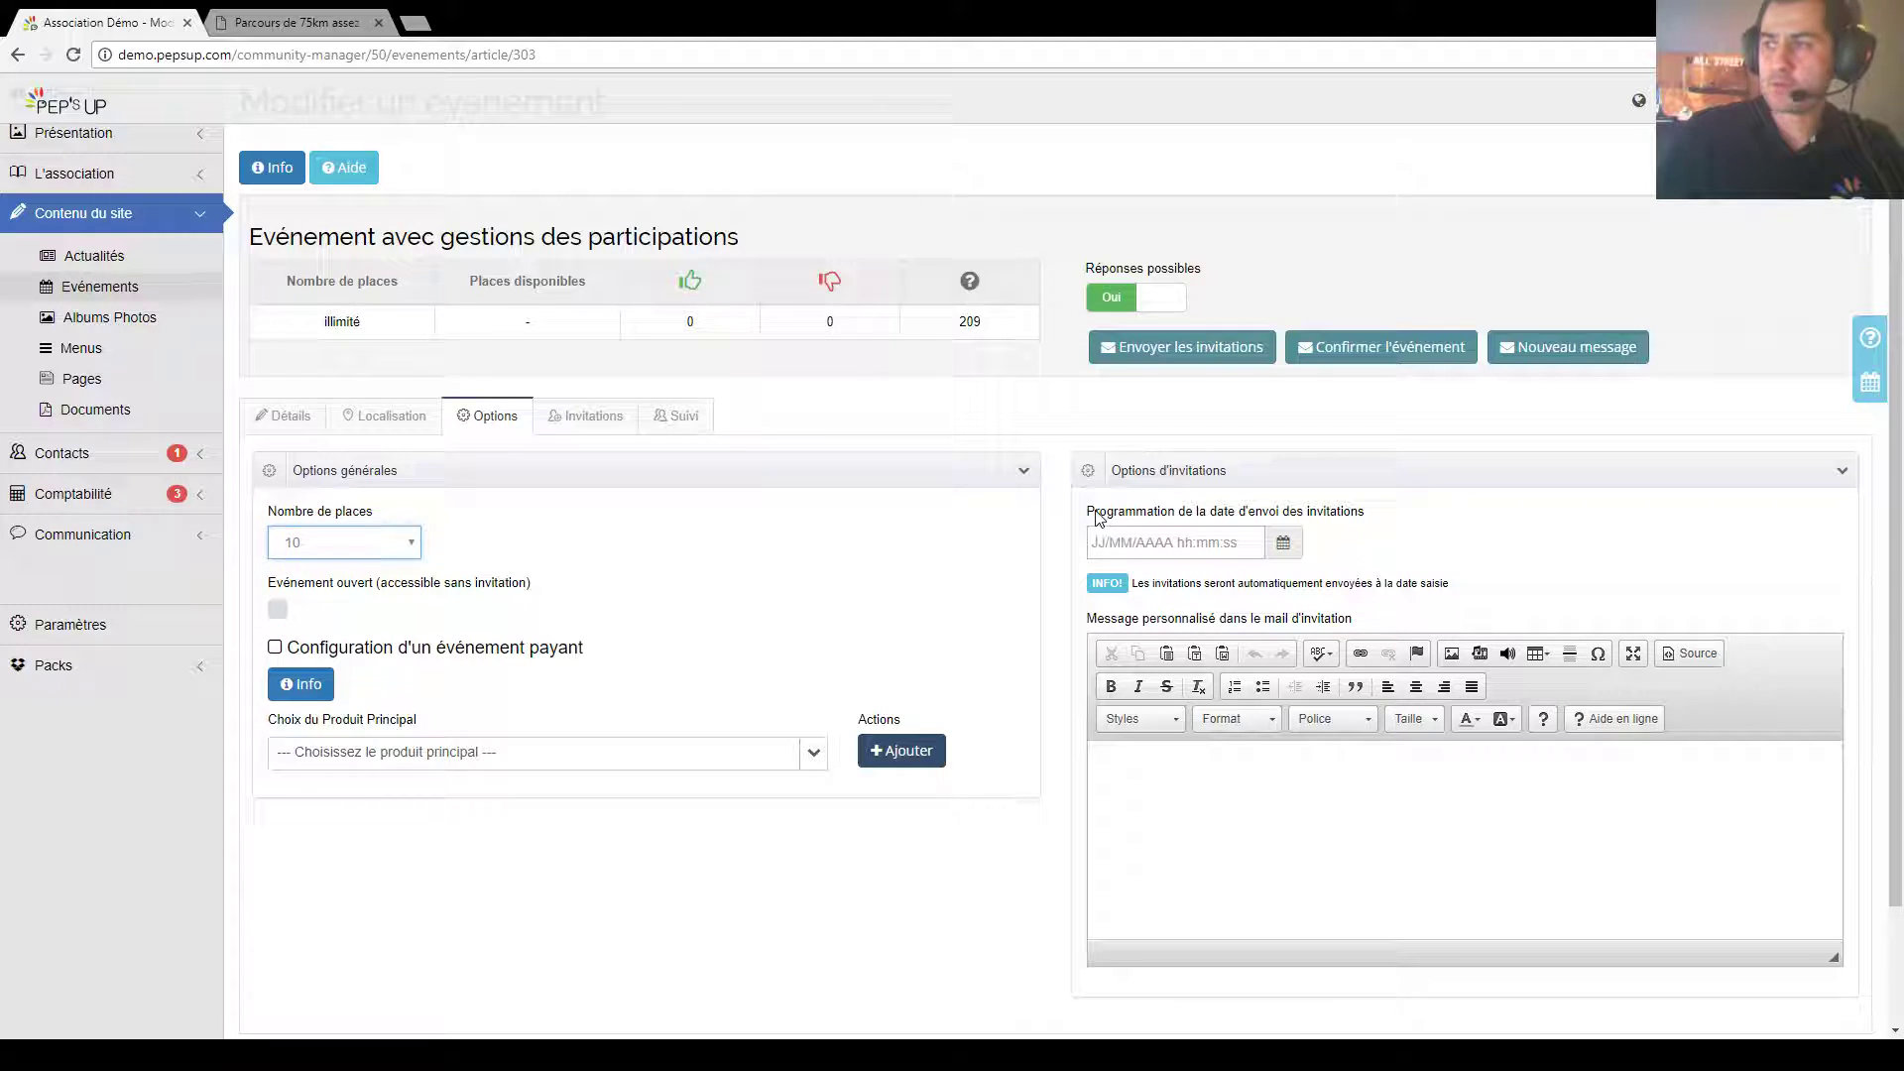
drag(276, 585, 375, 590)
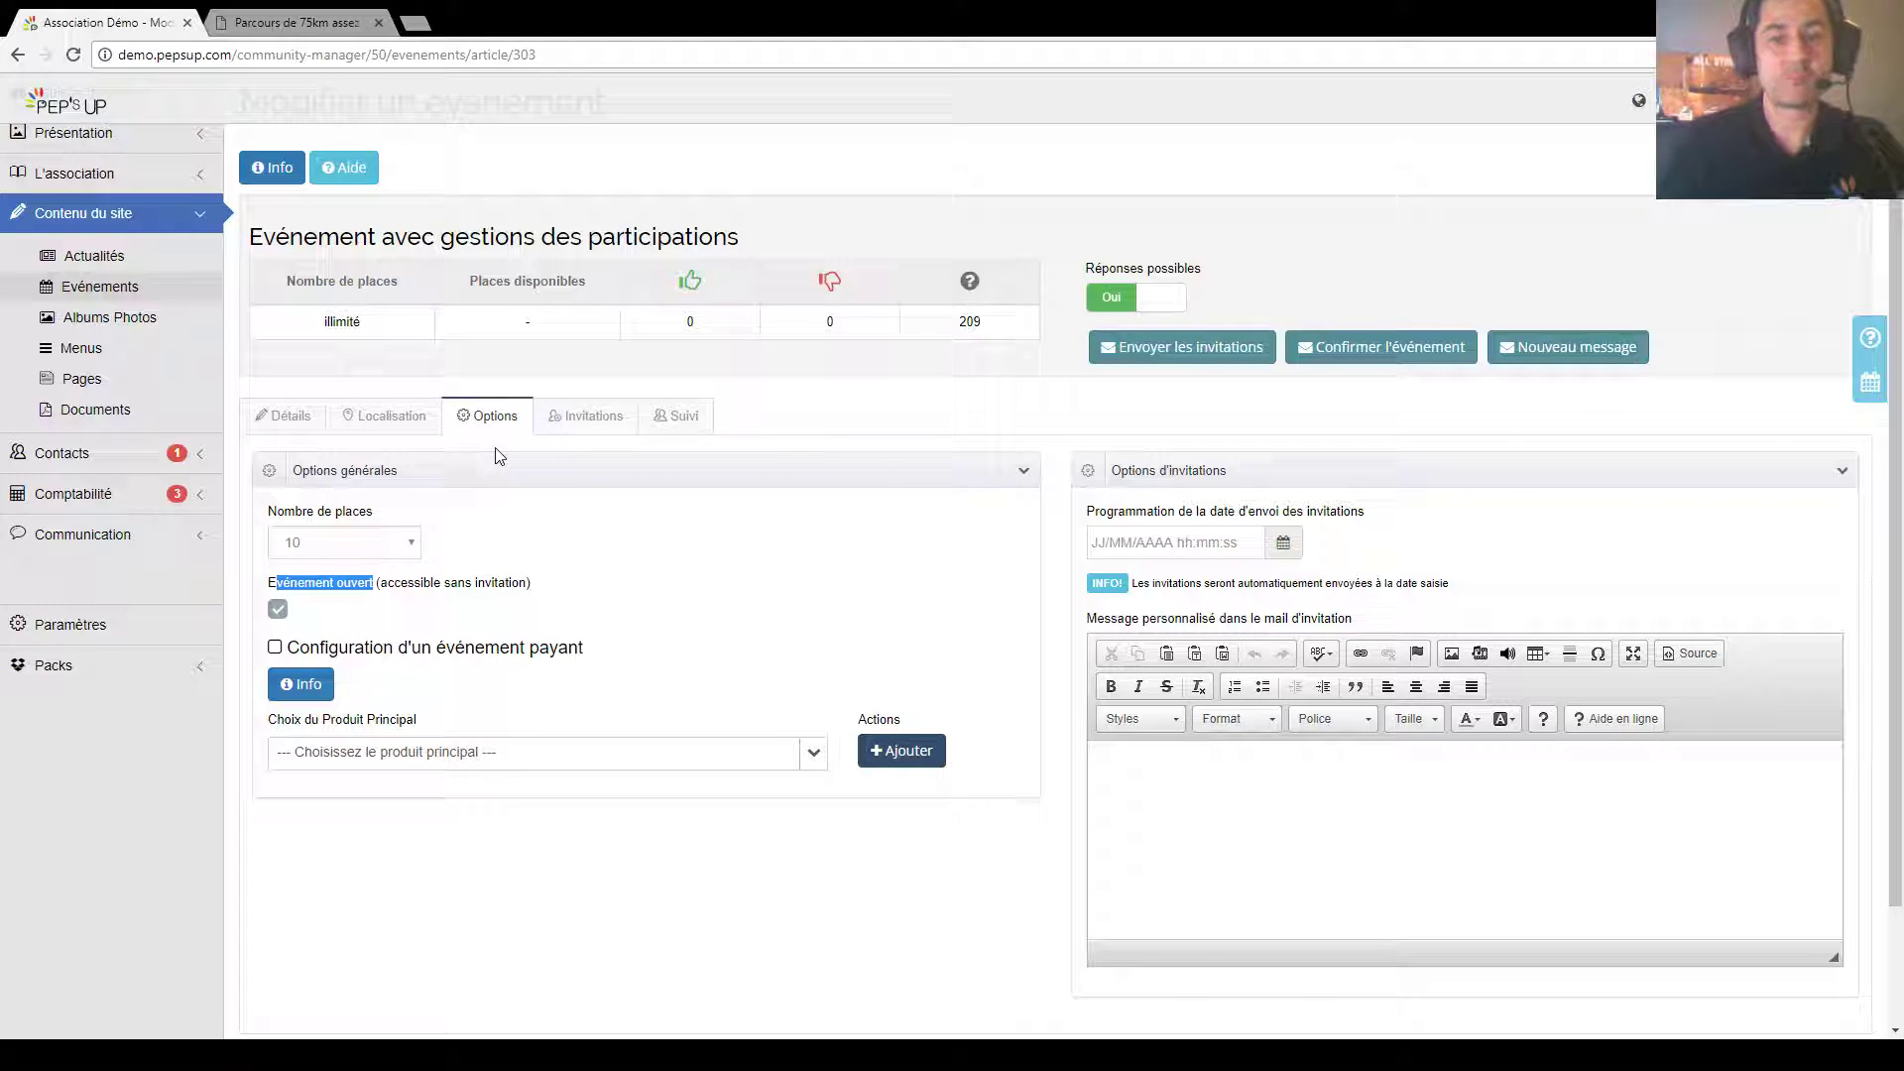
drag(268, 585, 377, 595)
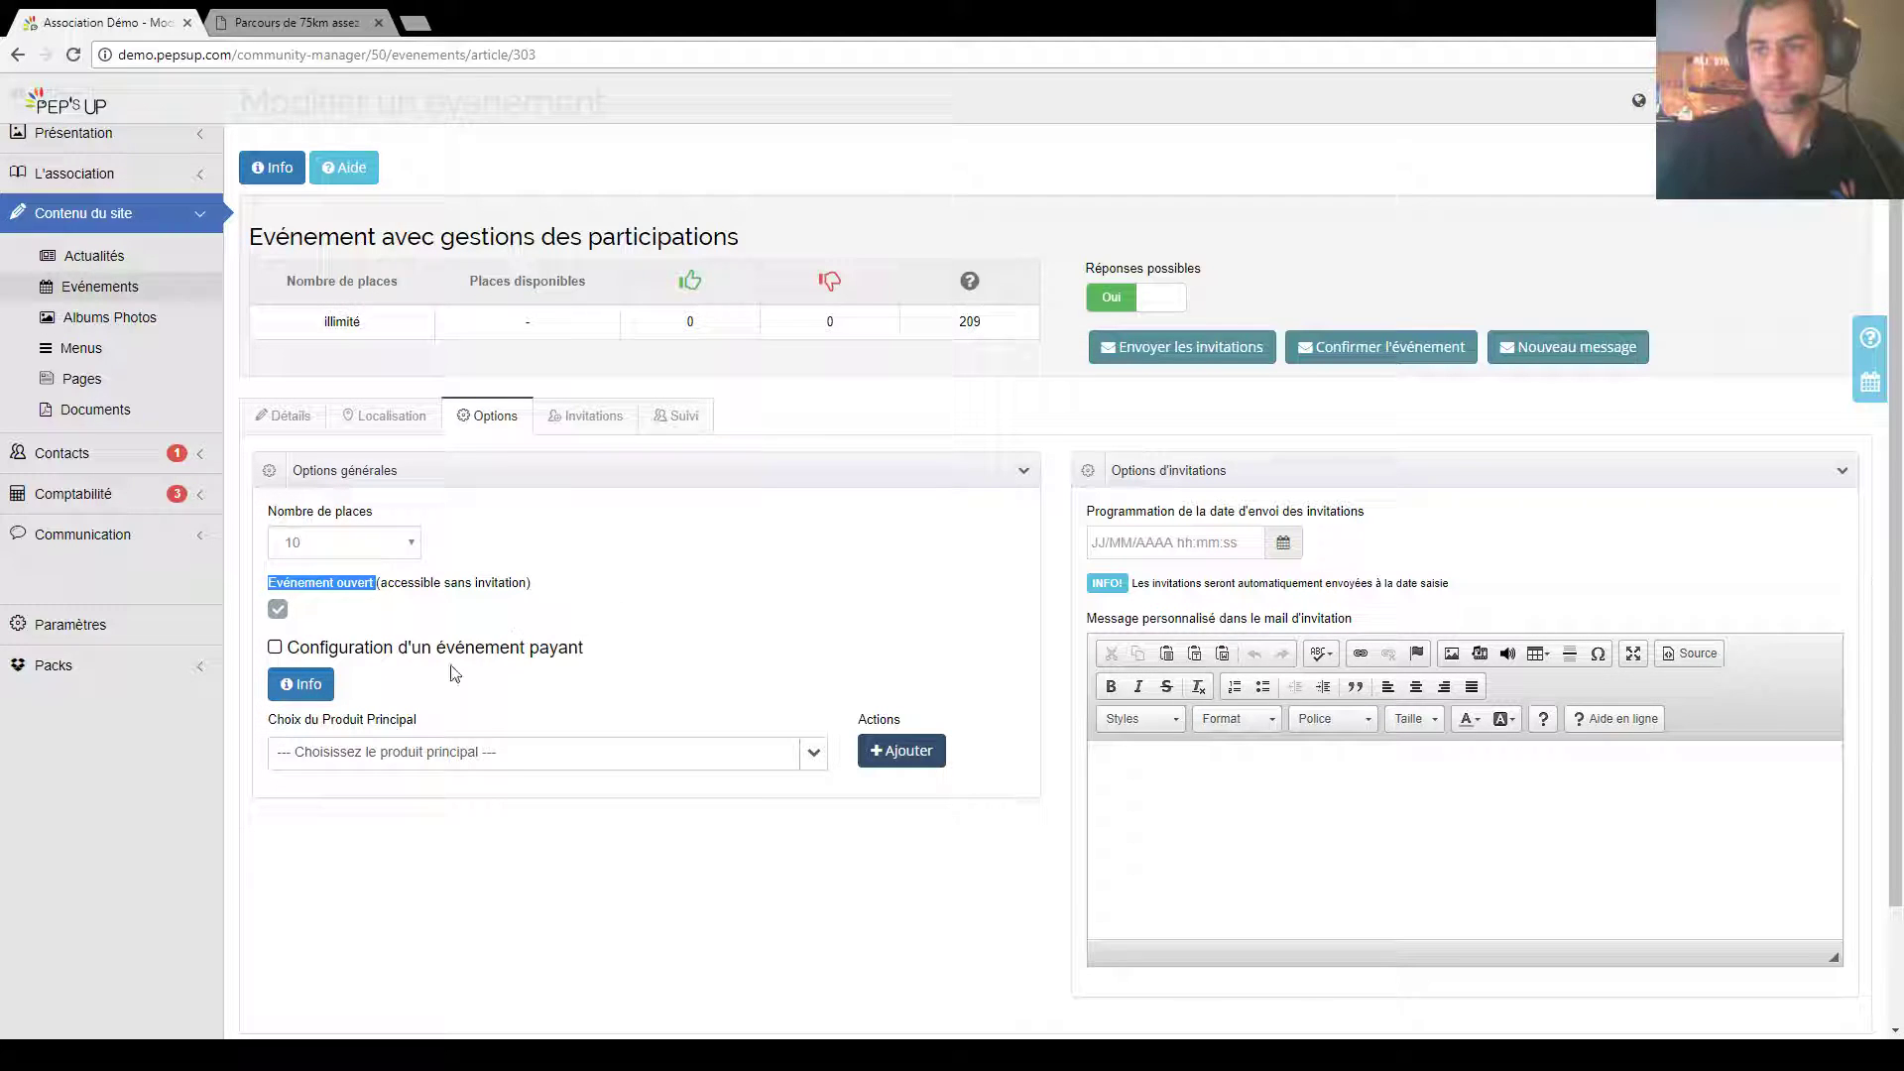
Step: Examine the event's invitation settings: the scheduled sending date, the personalised email message and the contact selection
drag(1087, 512, 1398, 522)
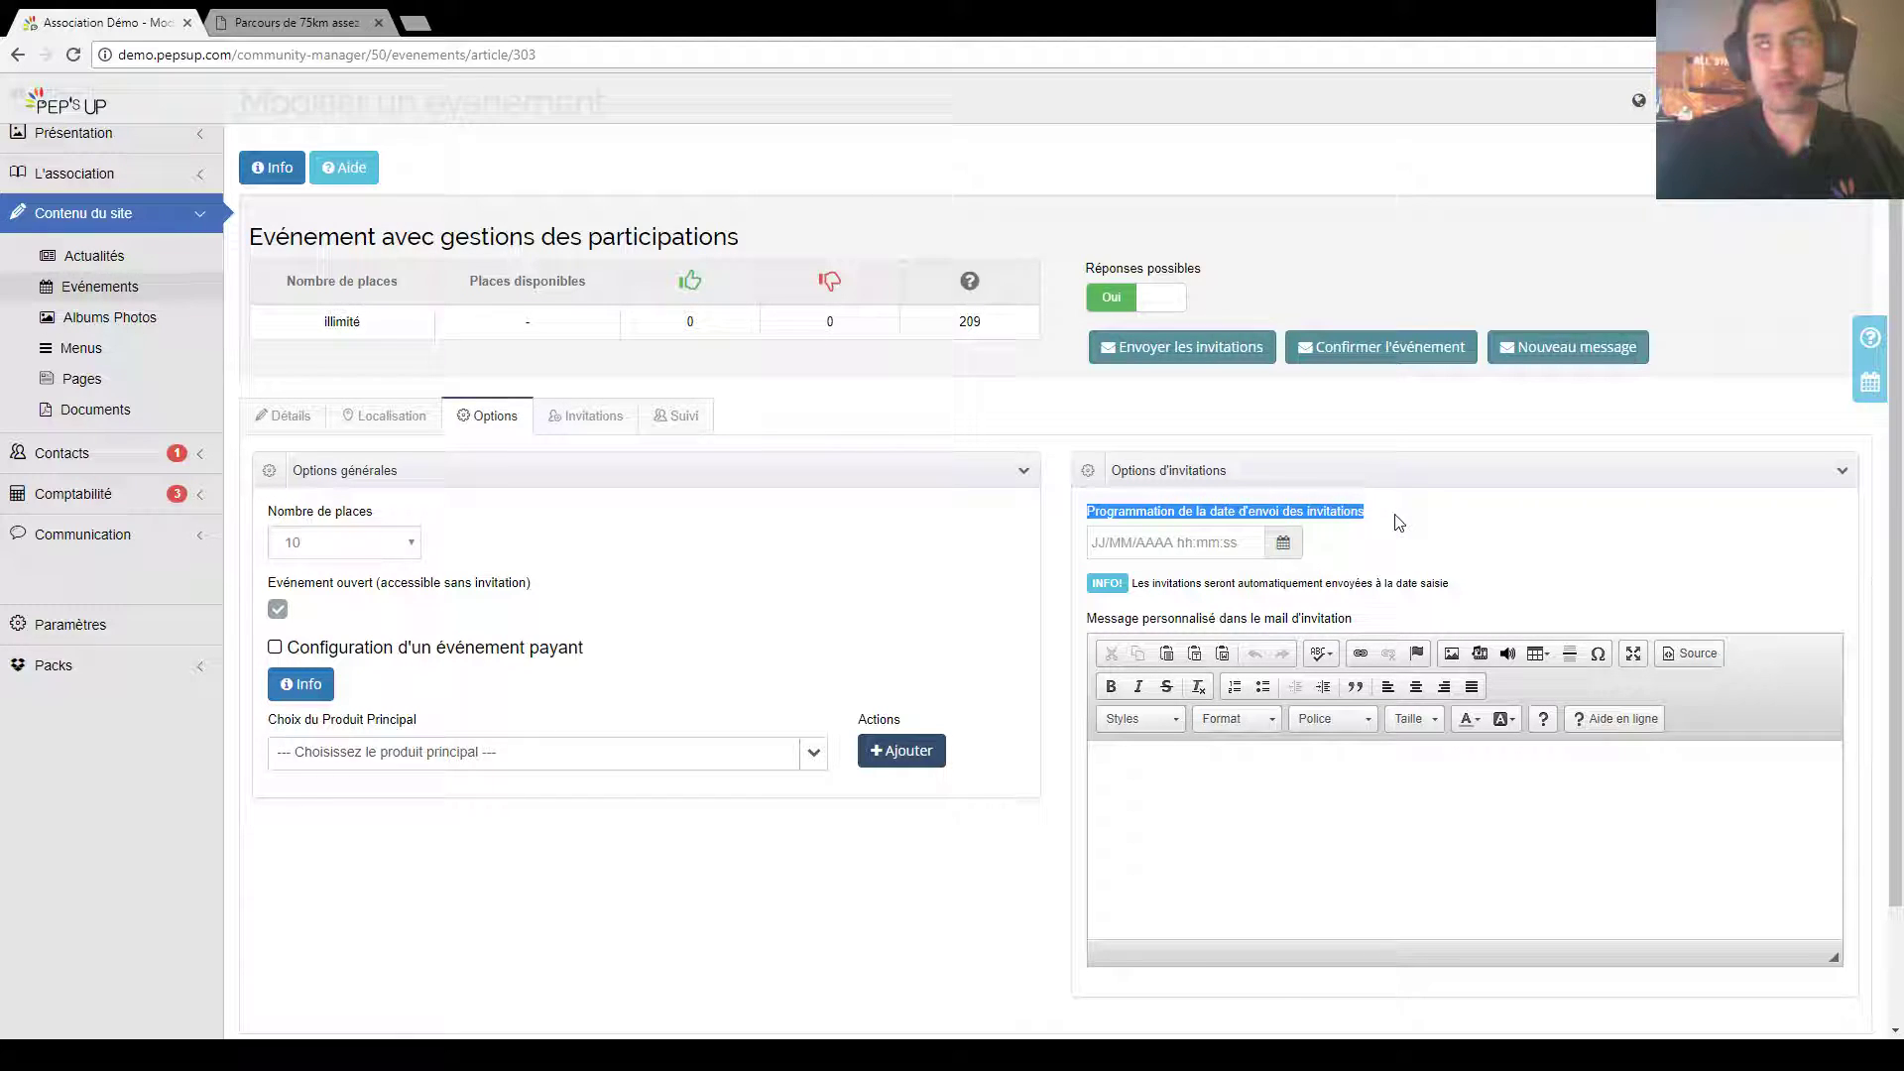
scroll(1225, 595, down, 1)
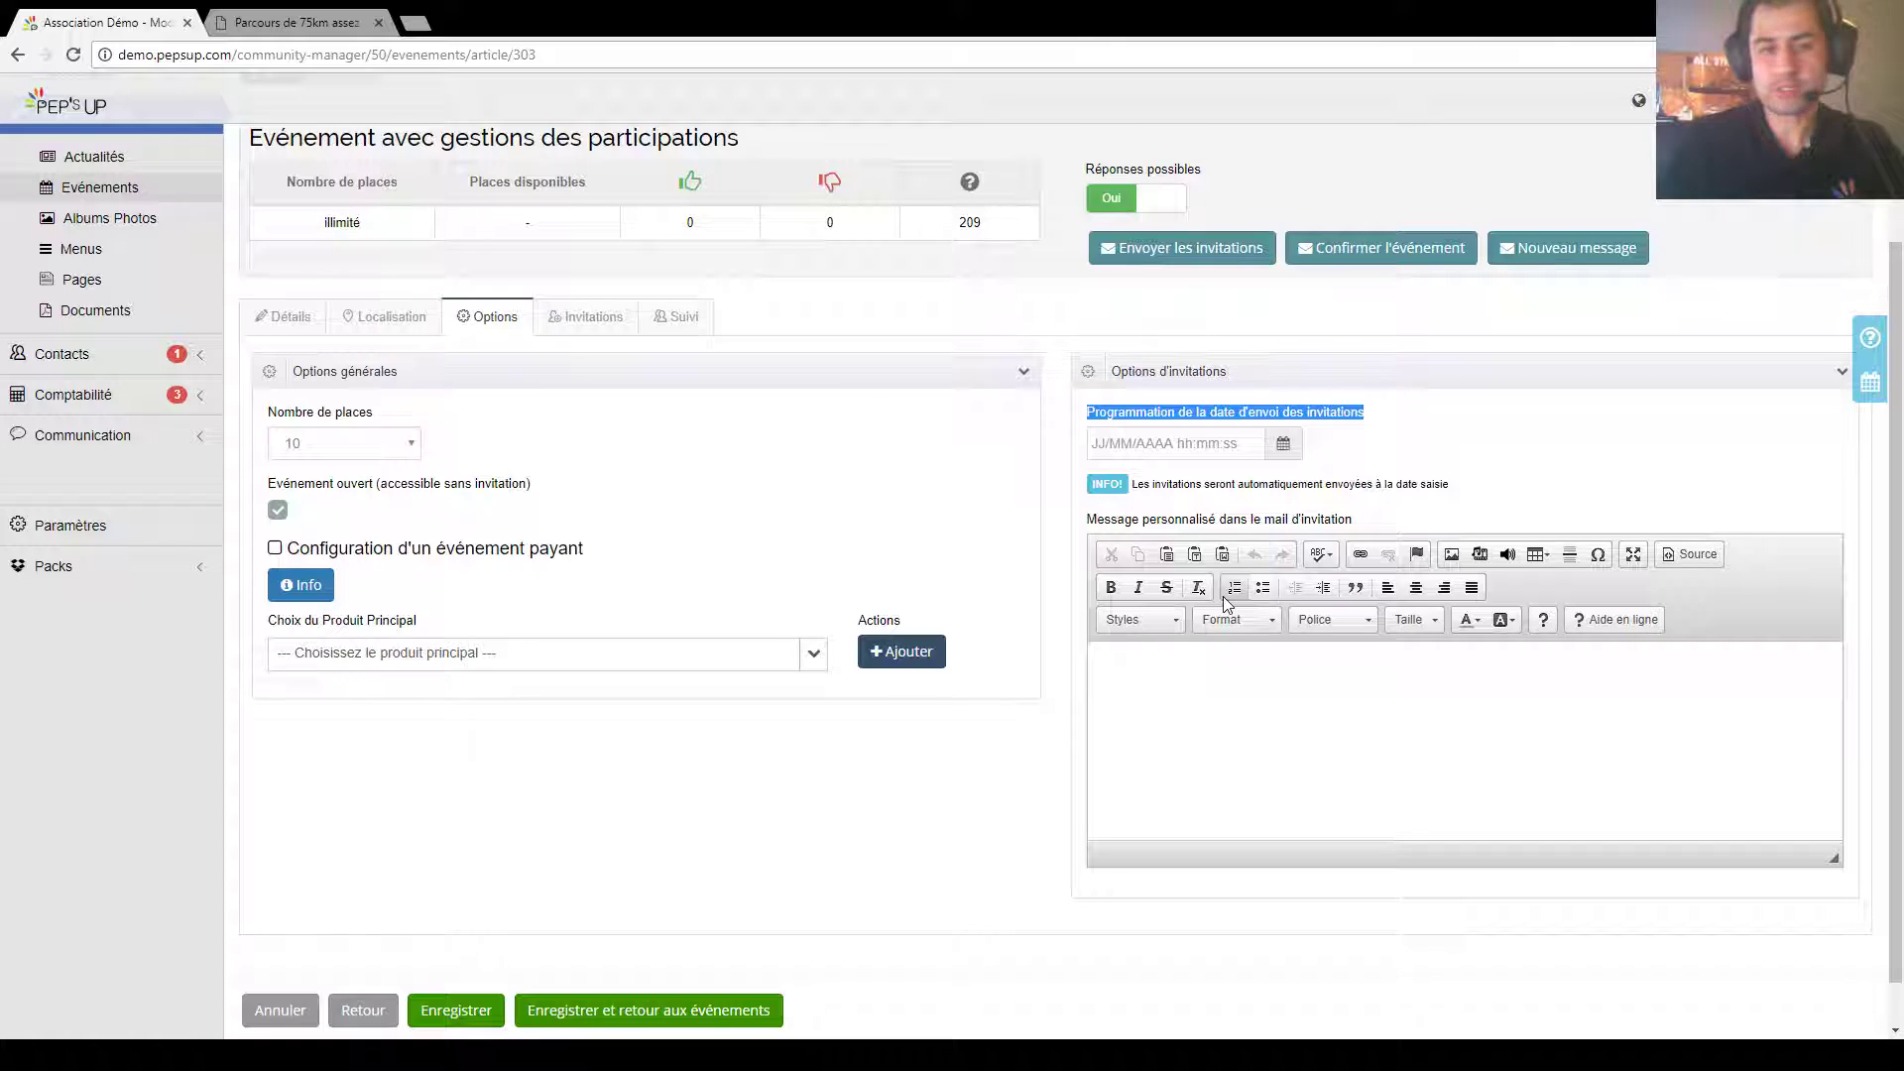
drag(1085, 523, 1356, 535)
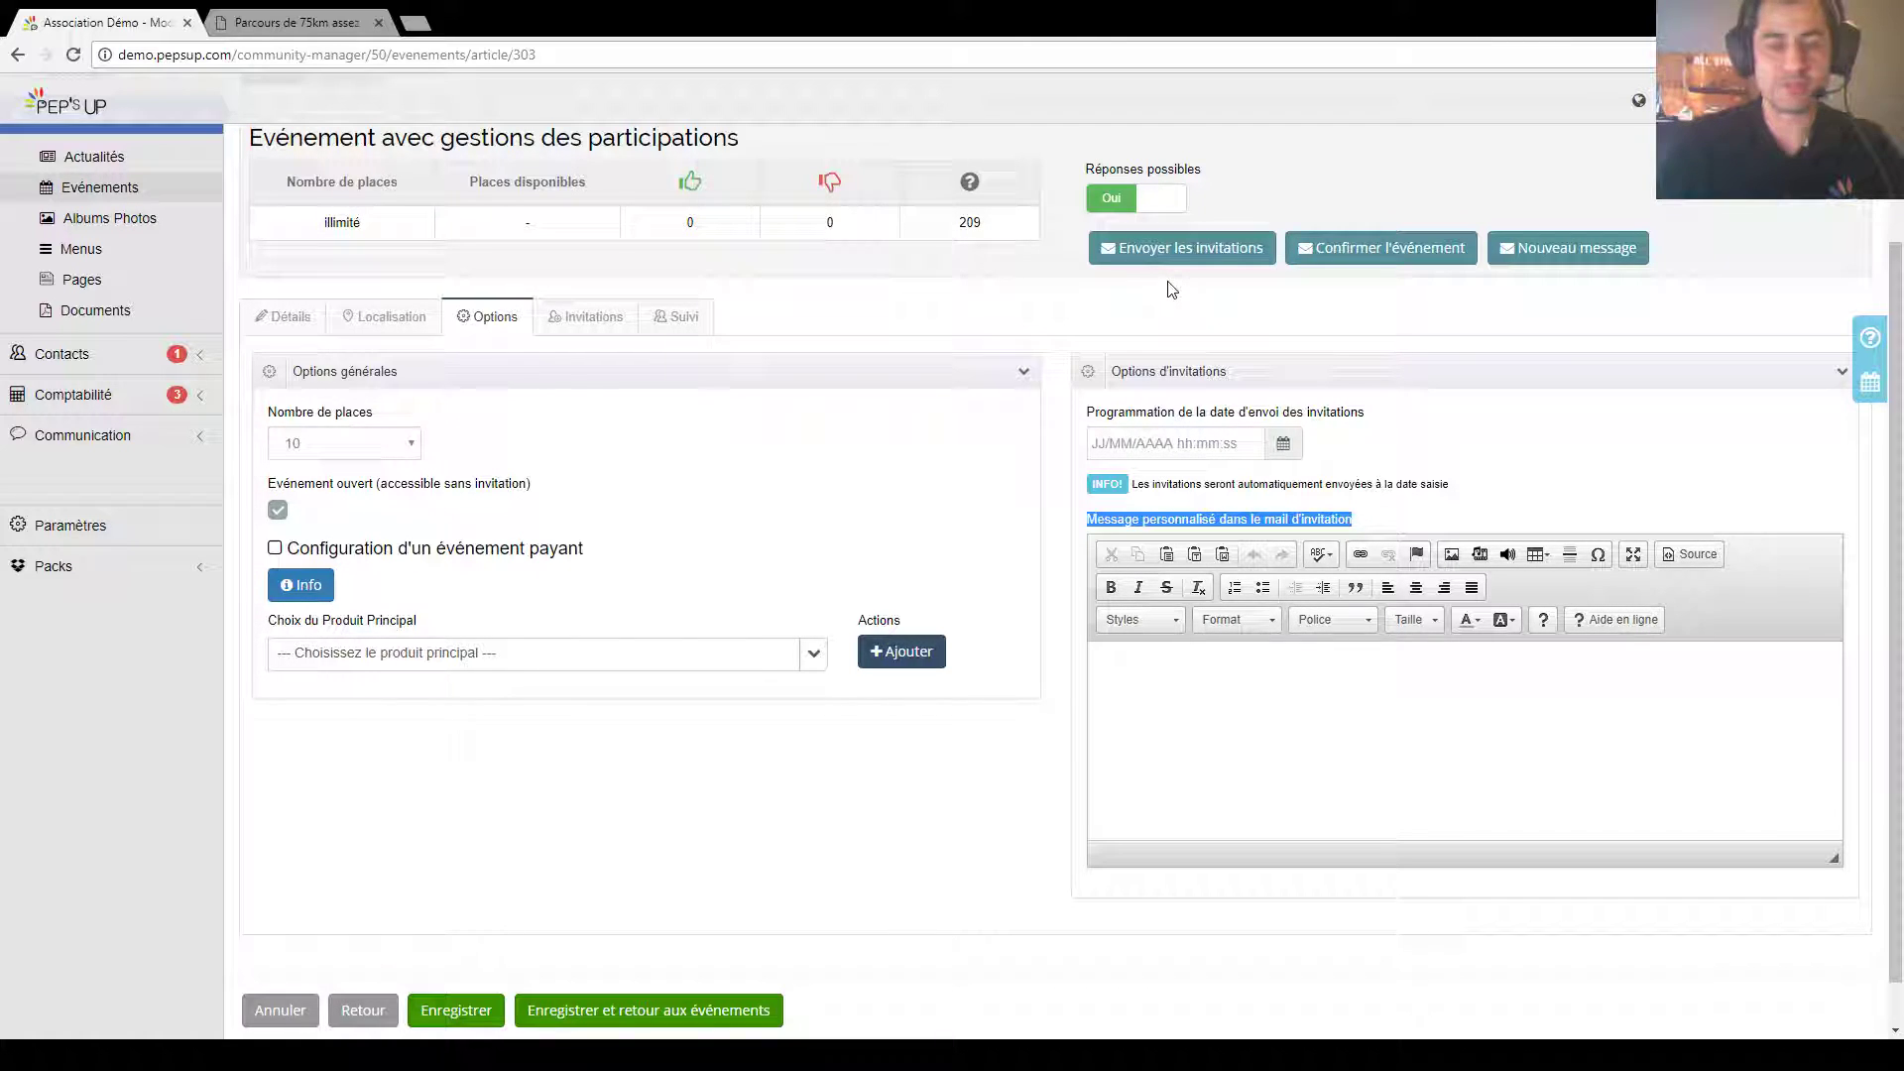
click(302, 321)
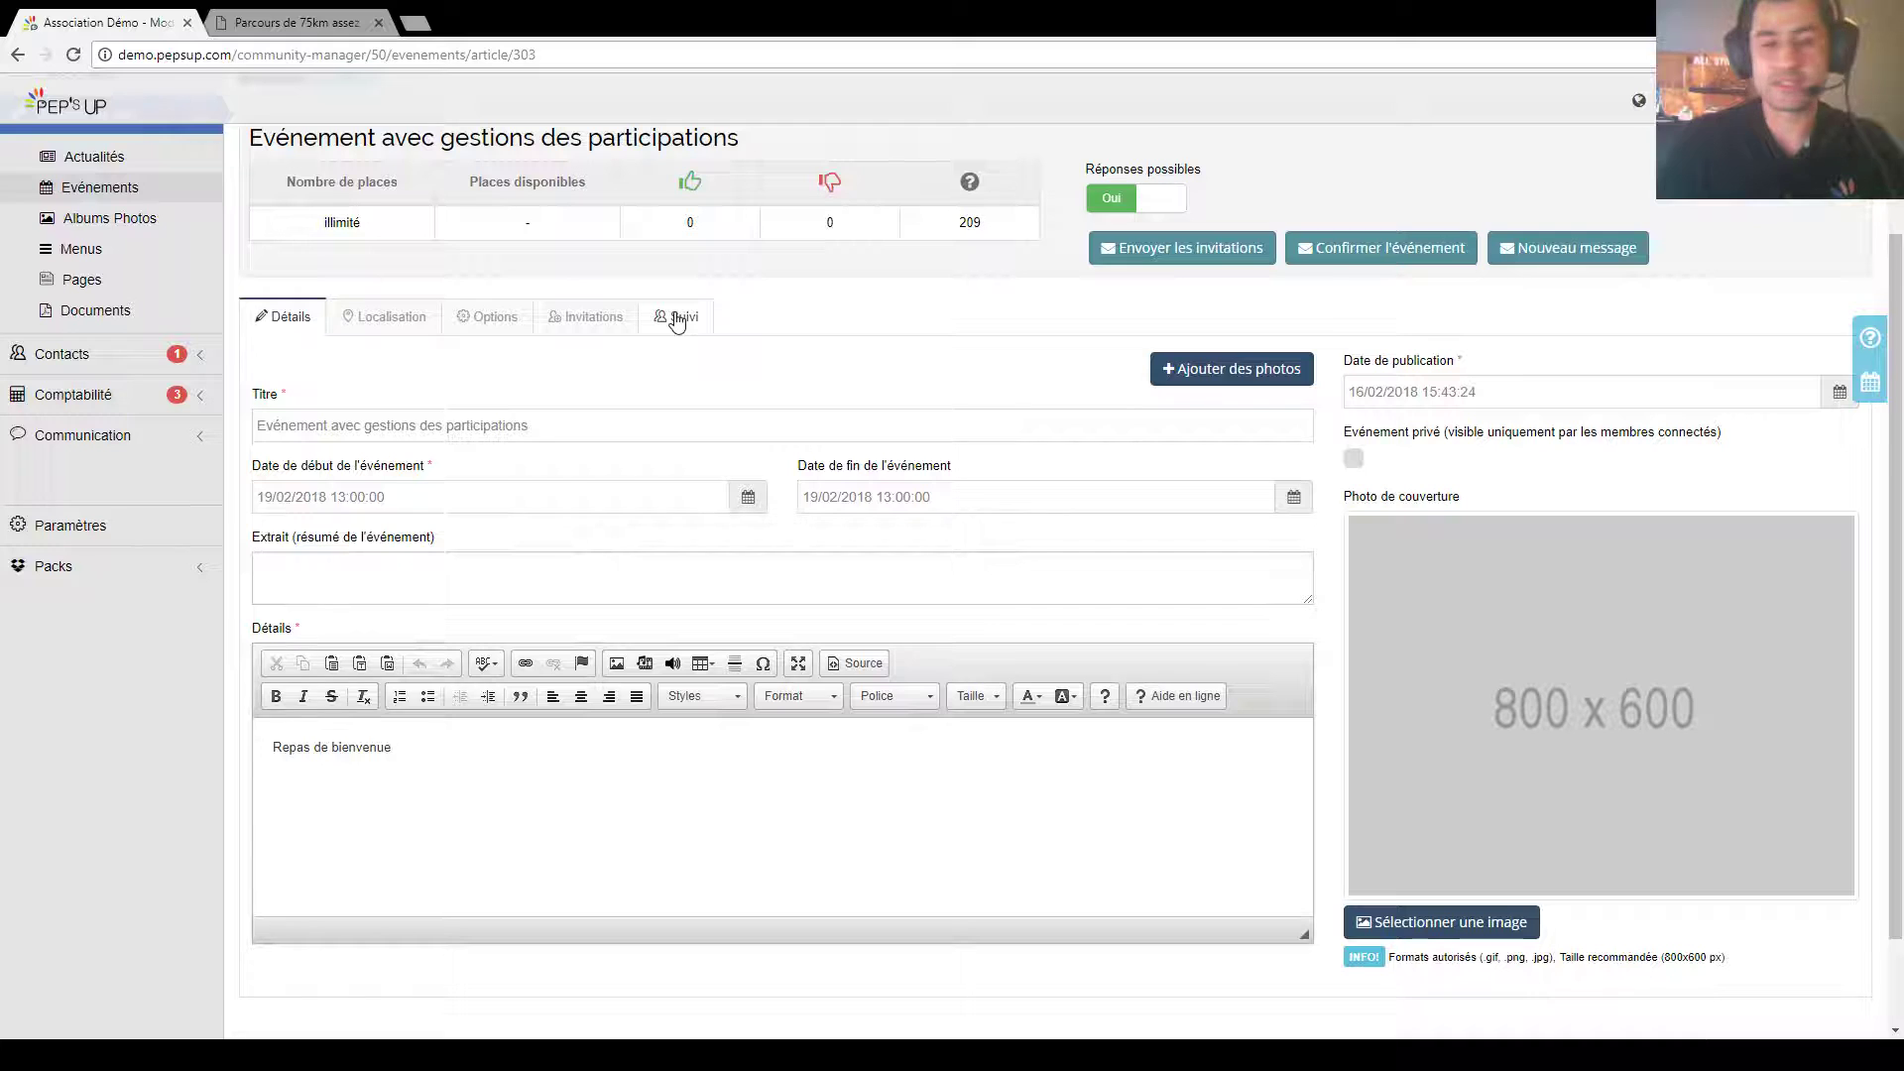
click(585, 317)
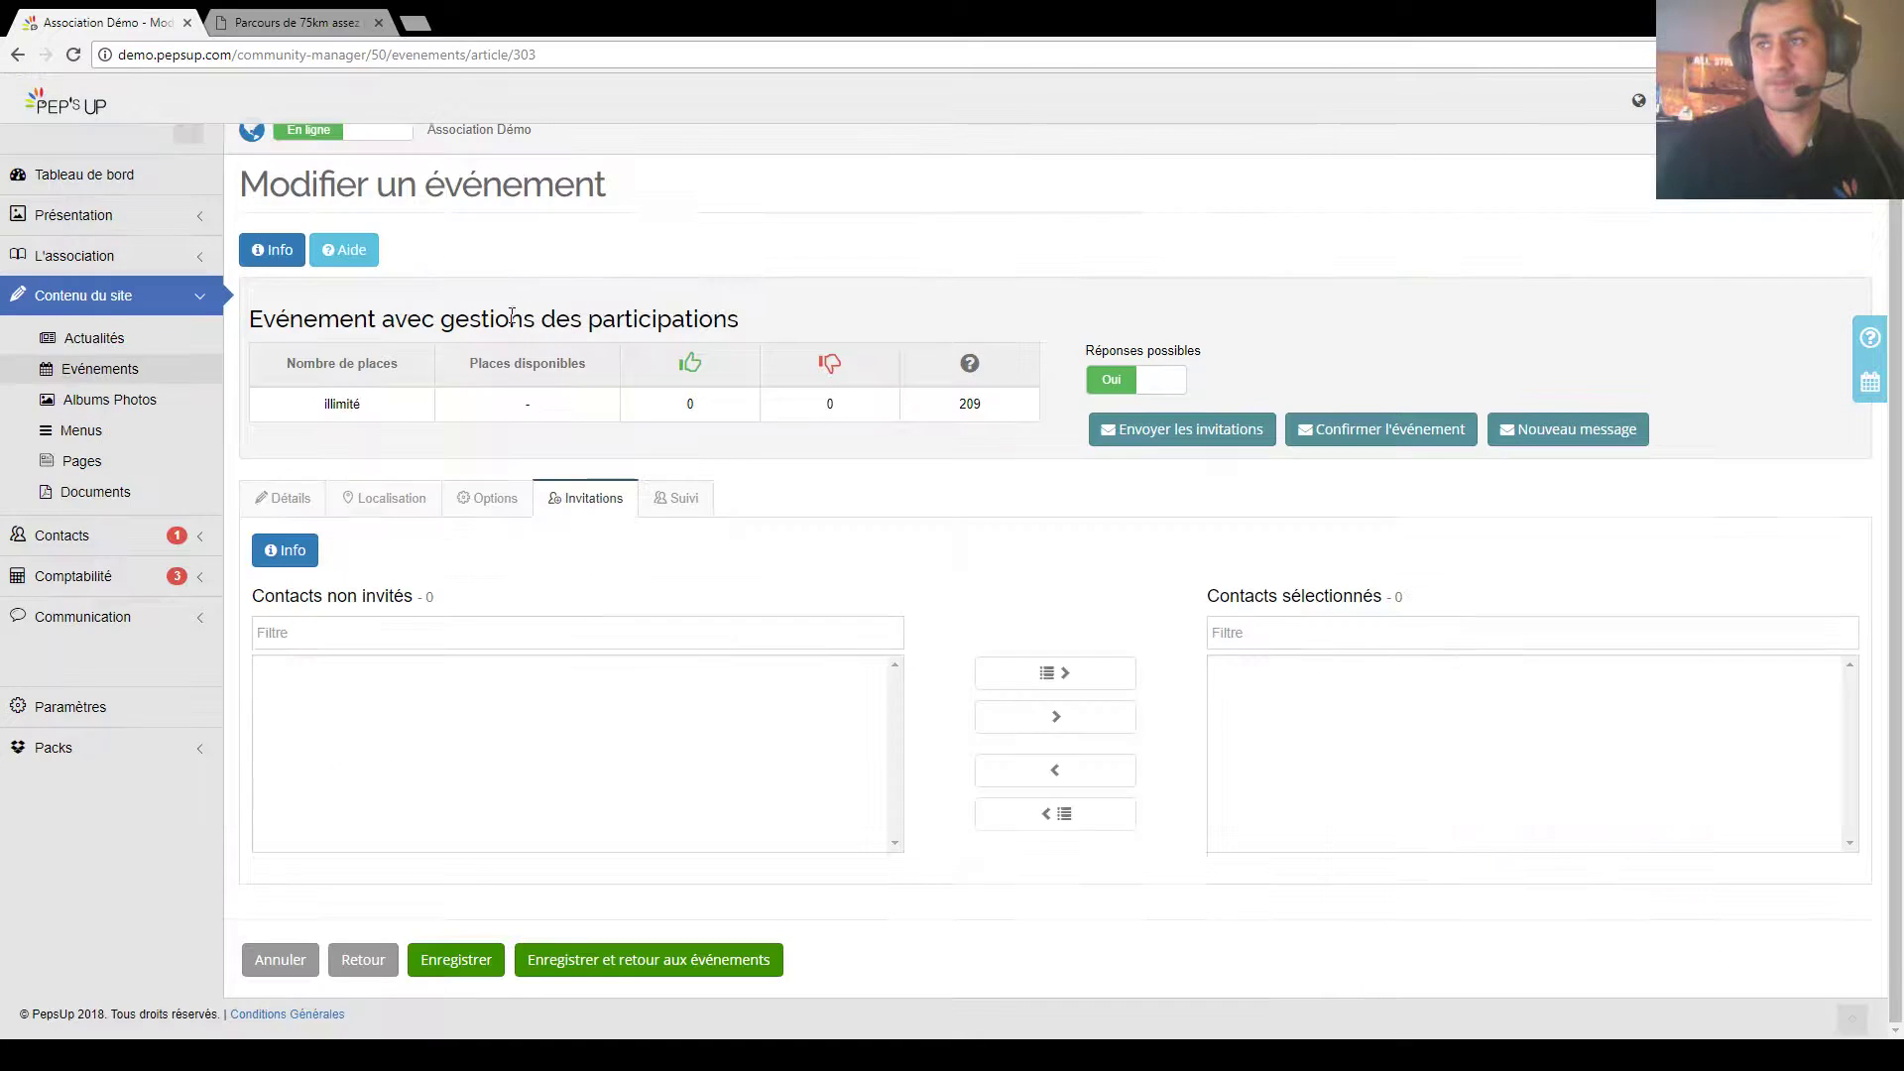
click(454, 498)
scroll(1037, 561, down, 2)
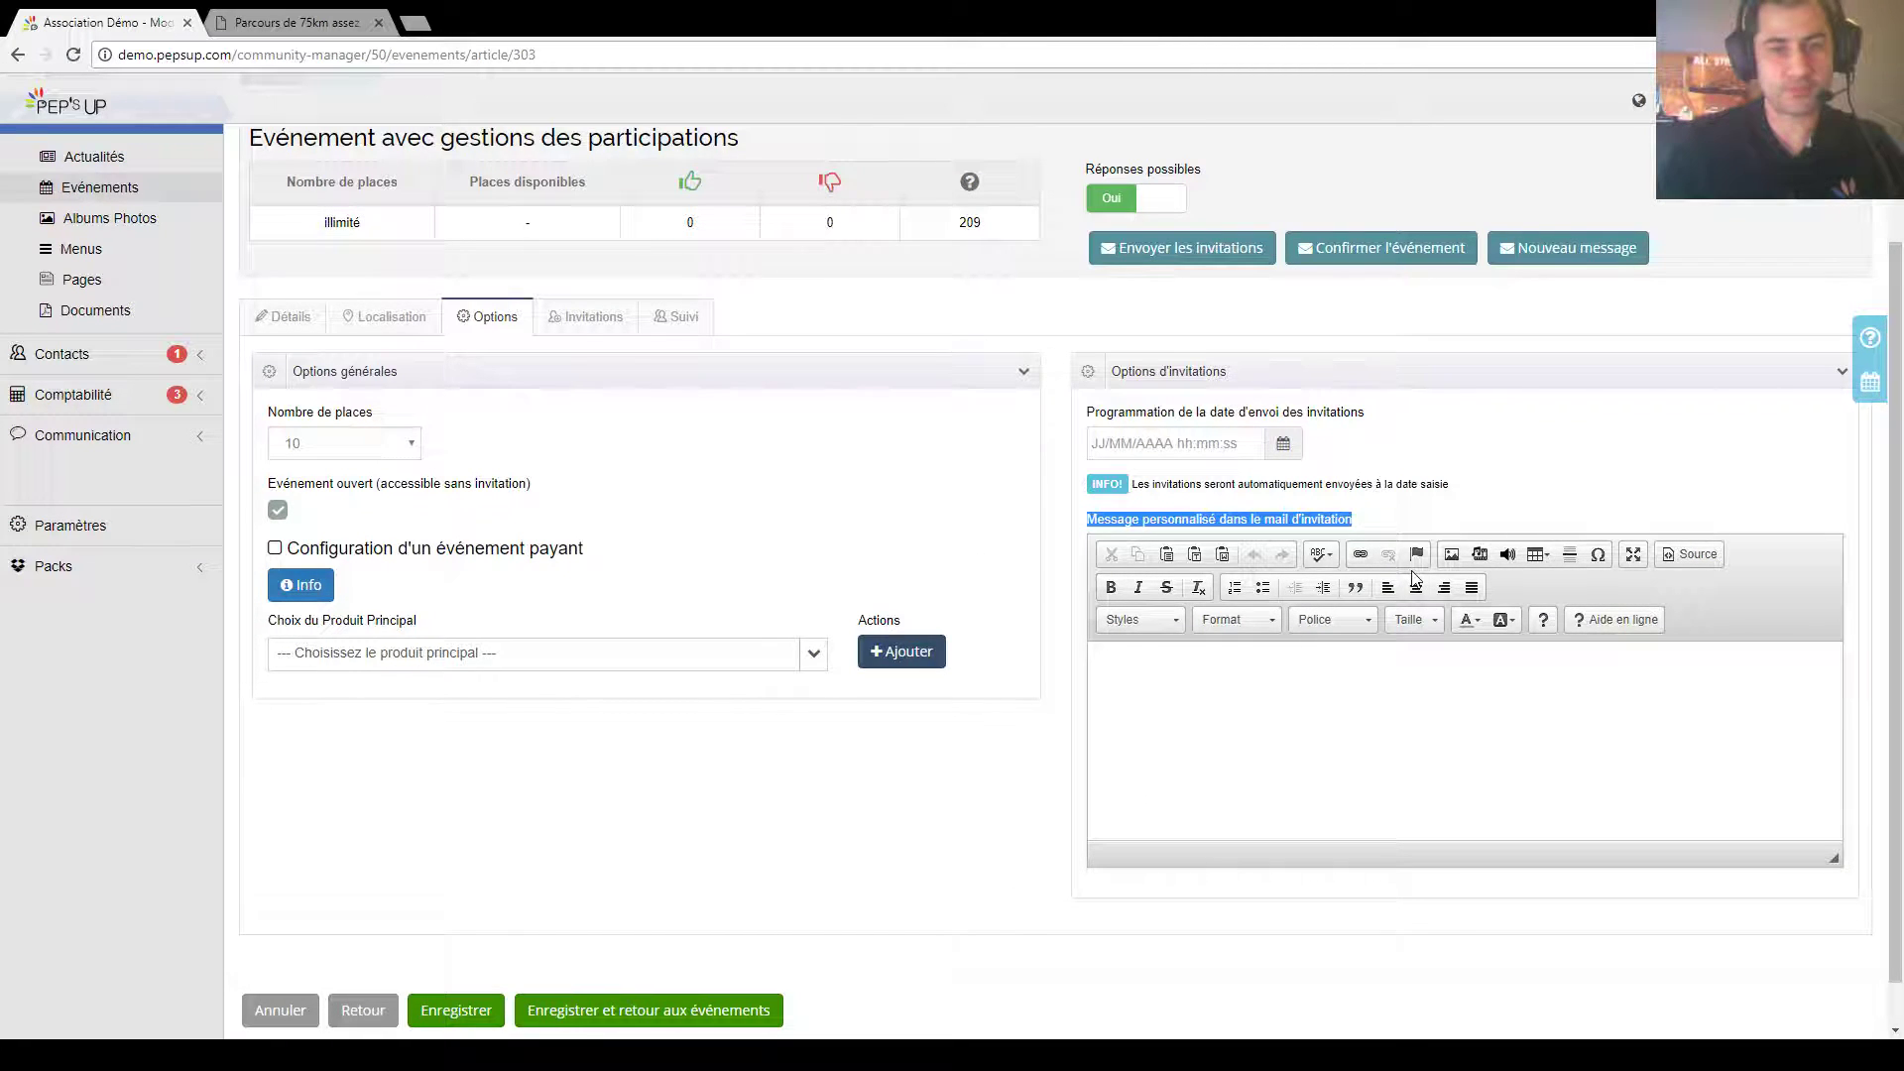
scroll(1415, 578, up, 1)
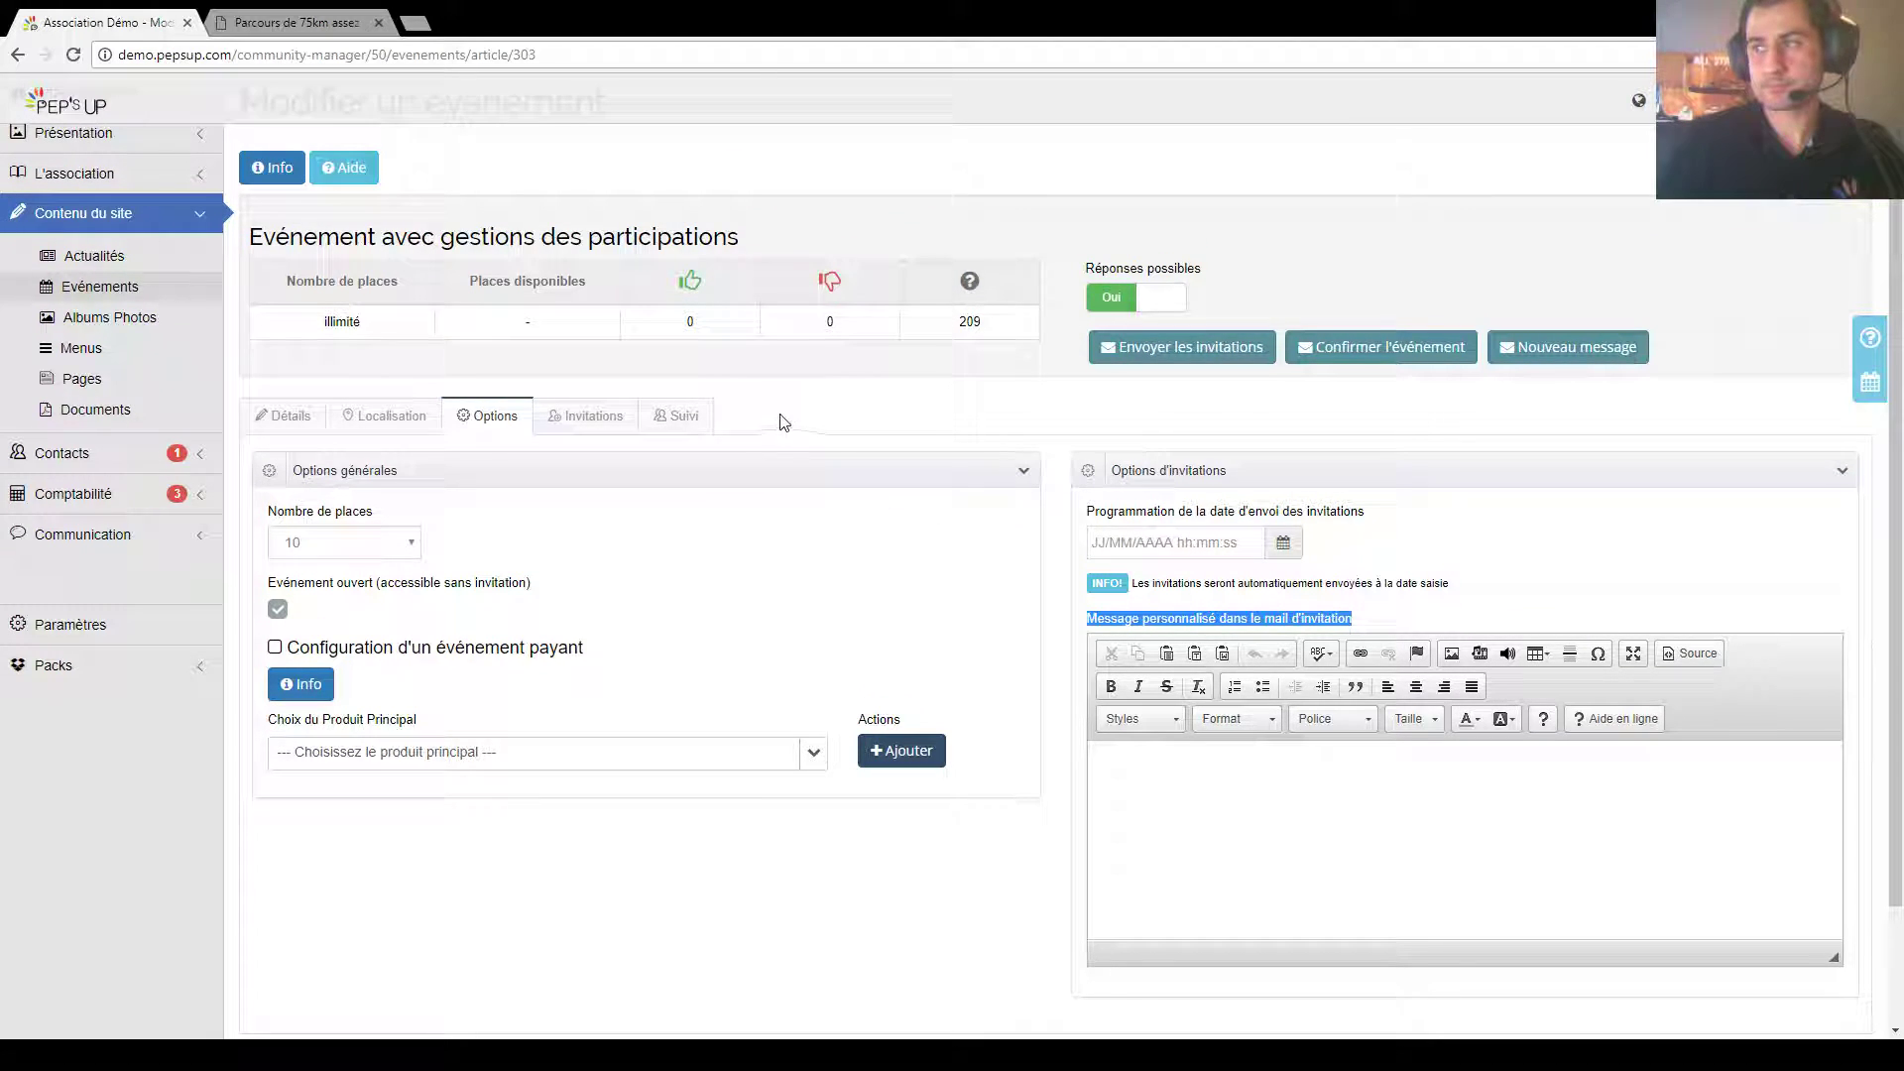
Step: Send the invitation email to the first contact in the event's participation tracking list
click(679, 421)
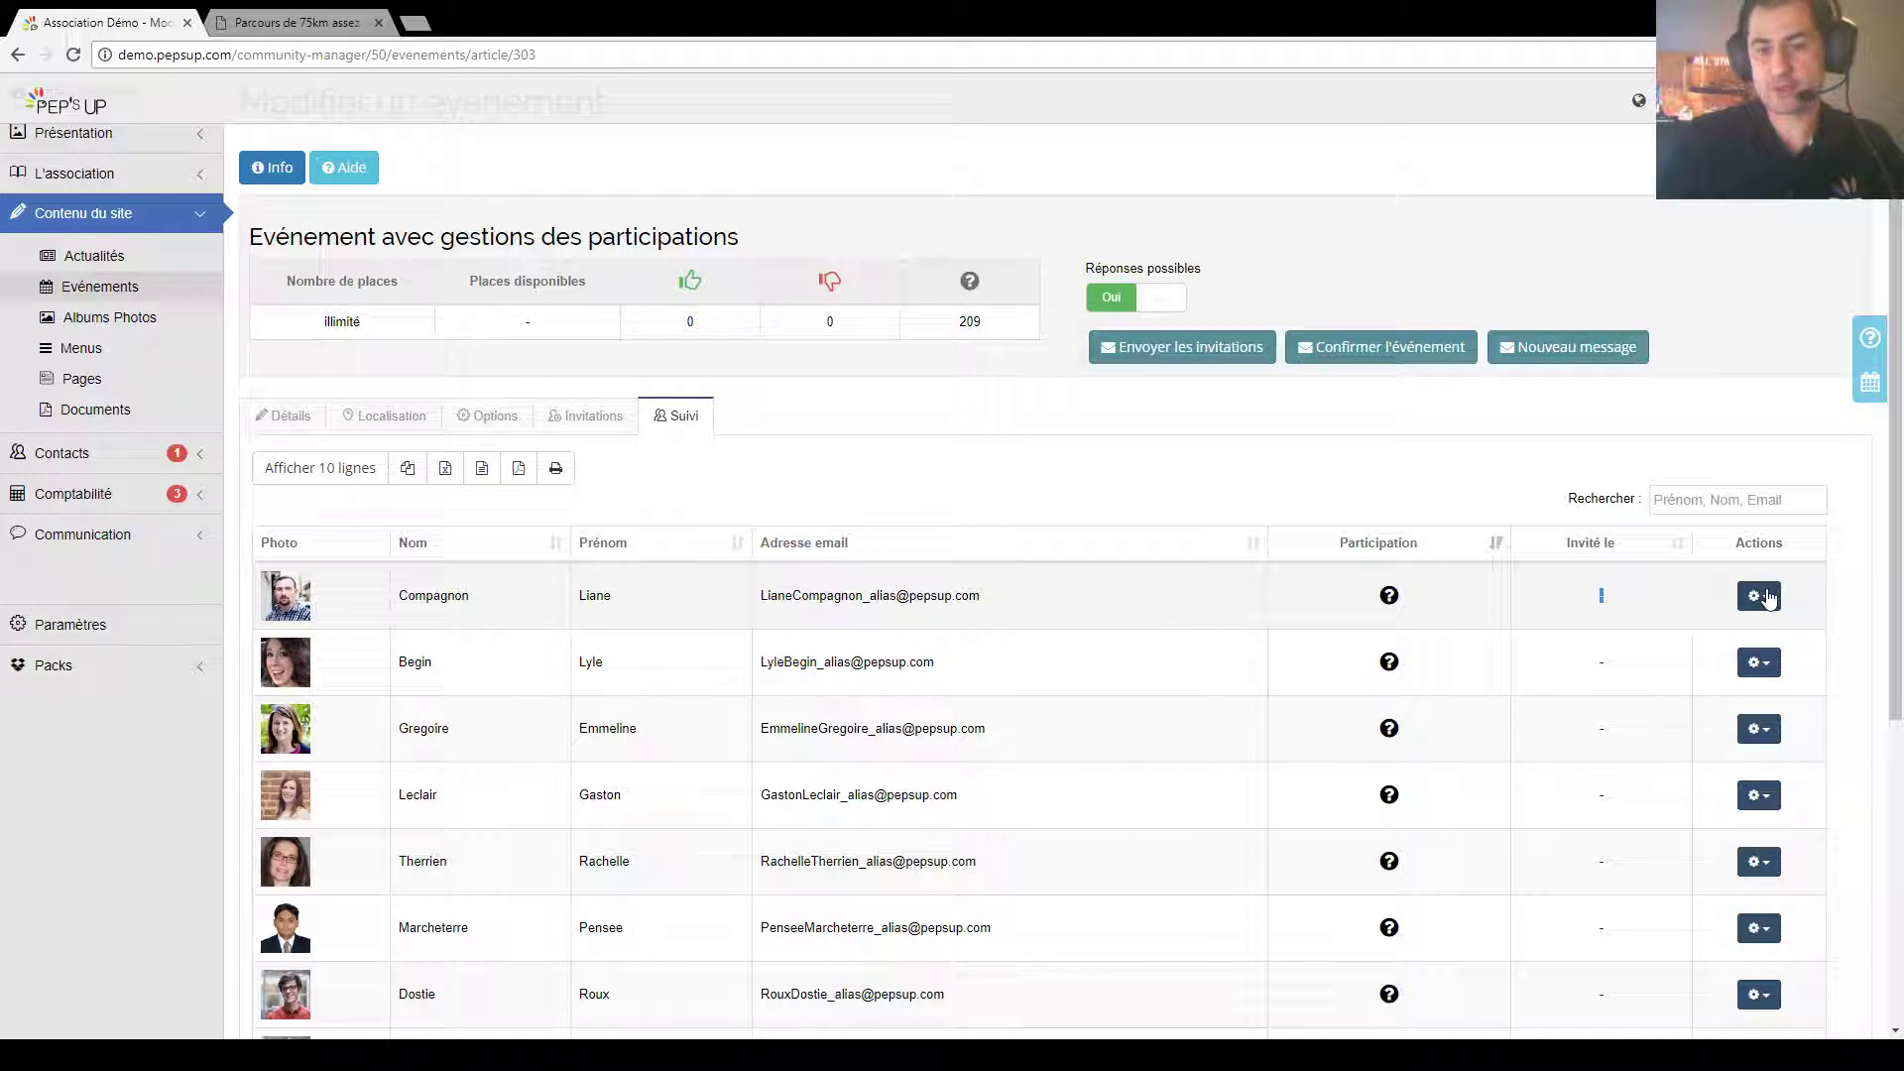
click(1758, 595)
click(1636, 635)
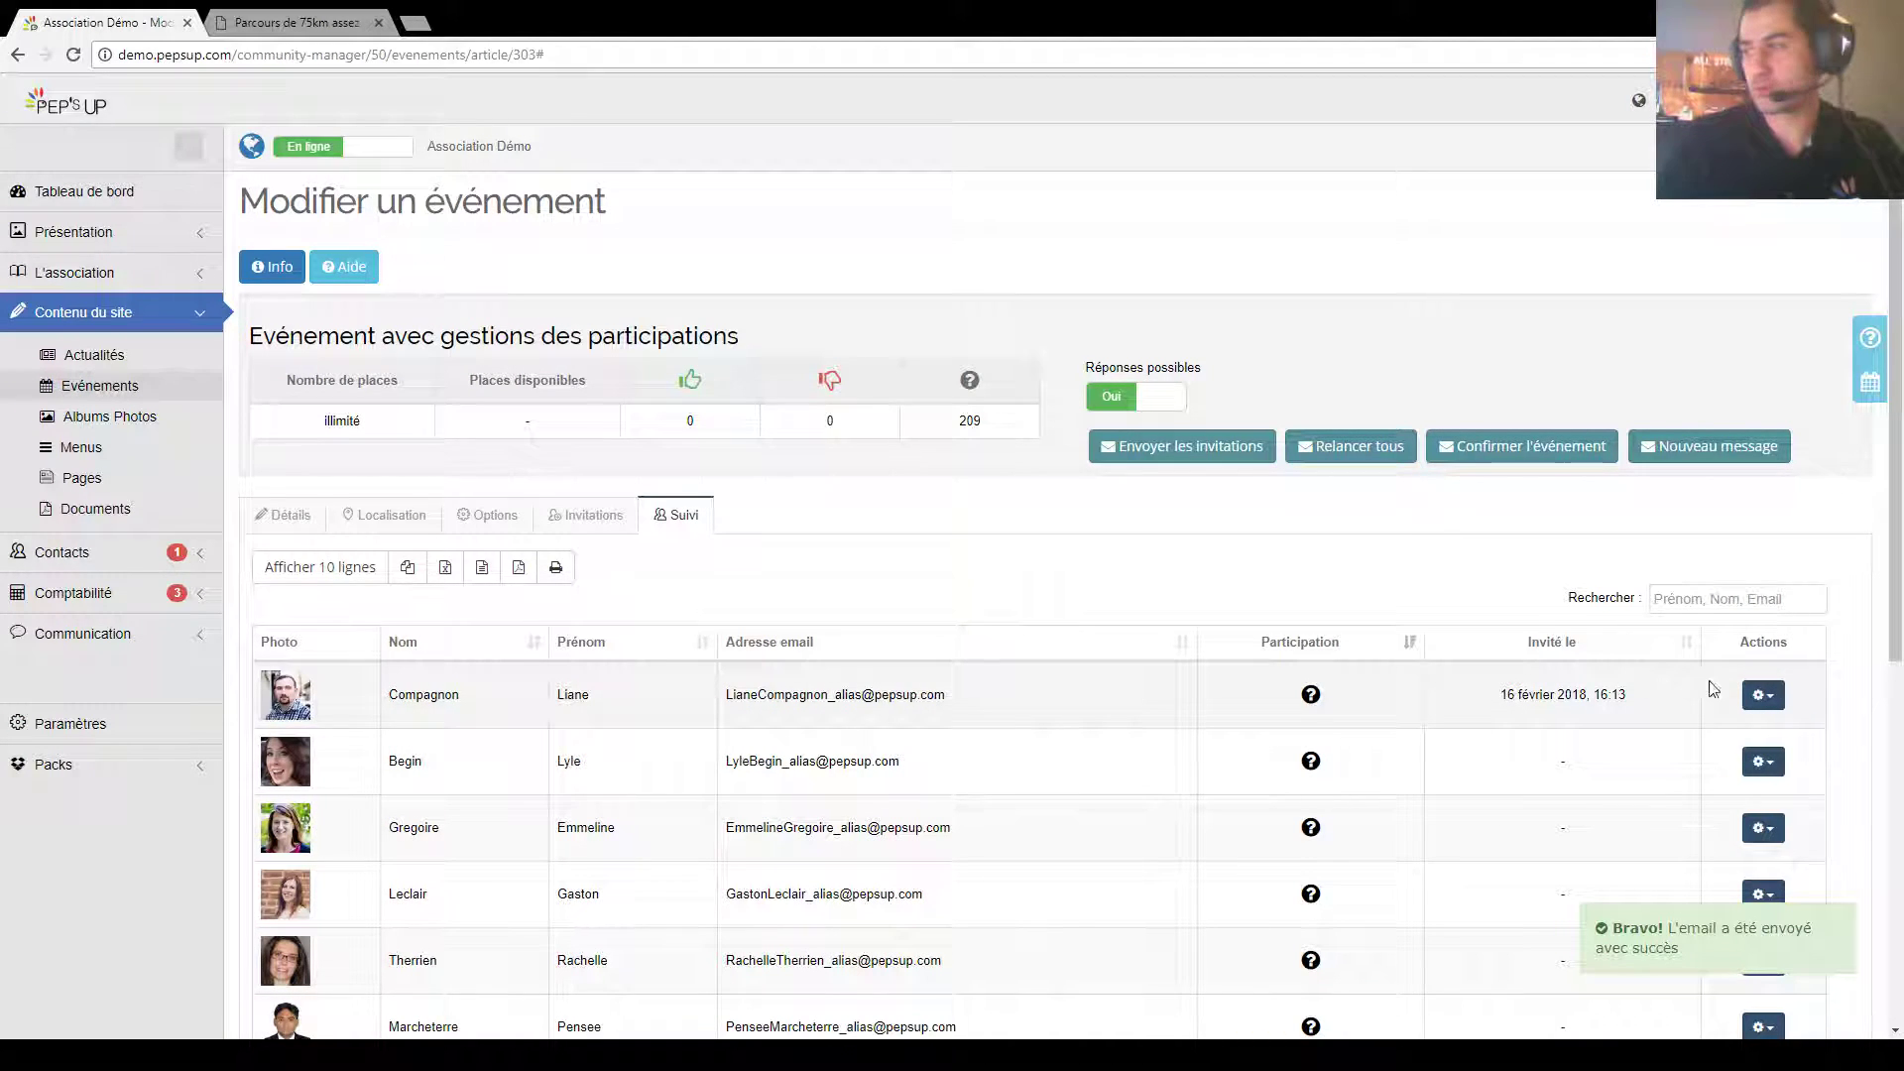
scroll(1755, 688, down, 2)
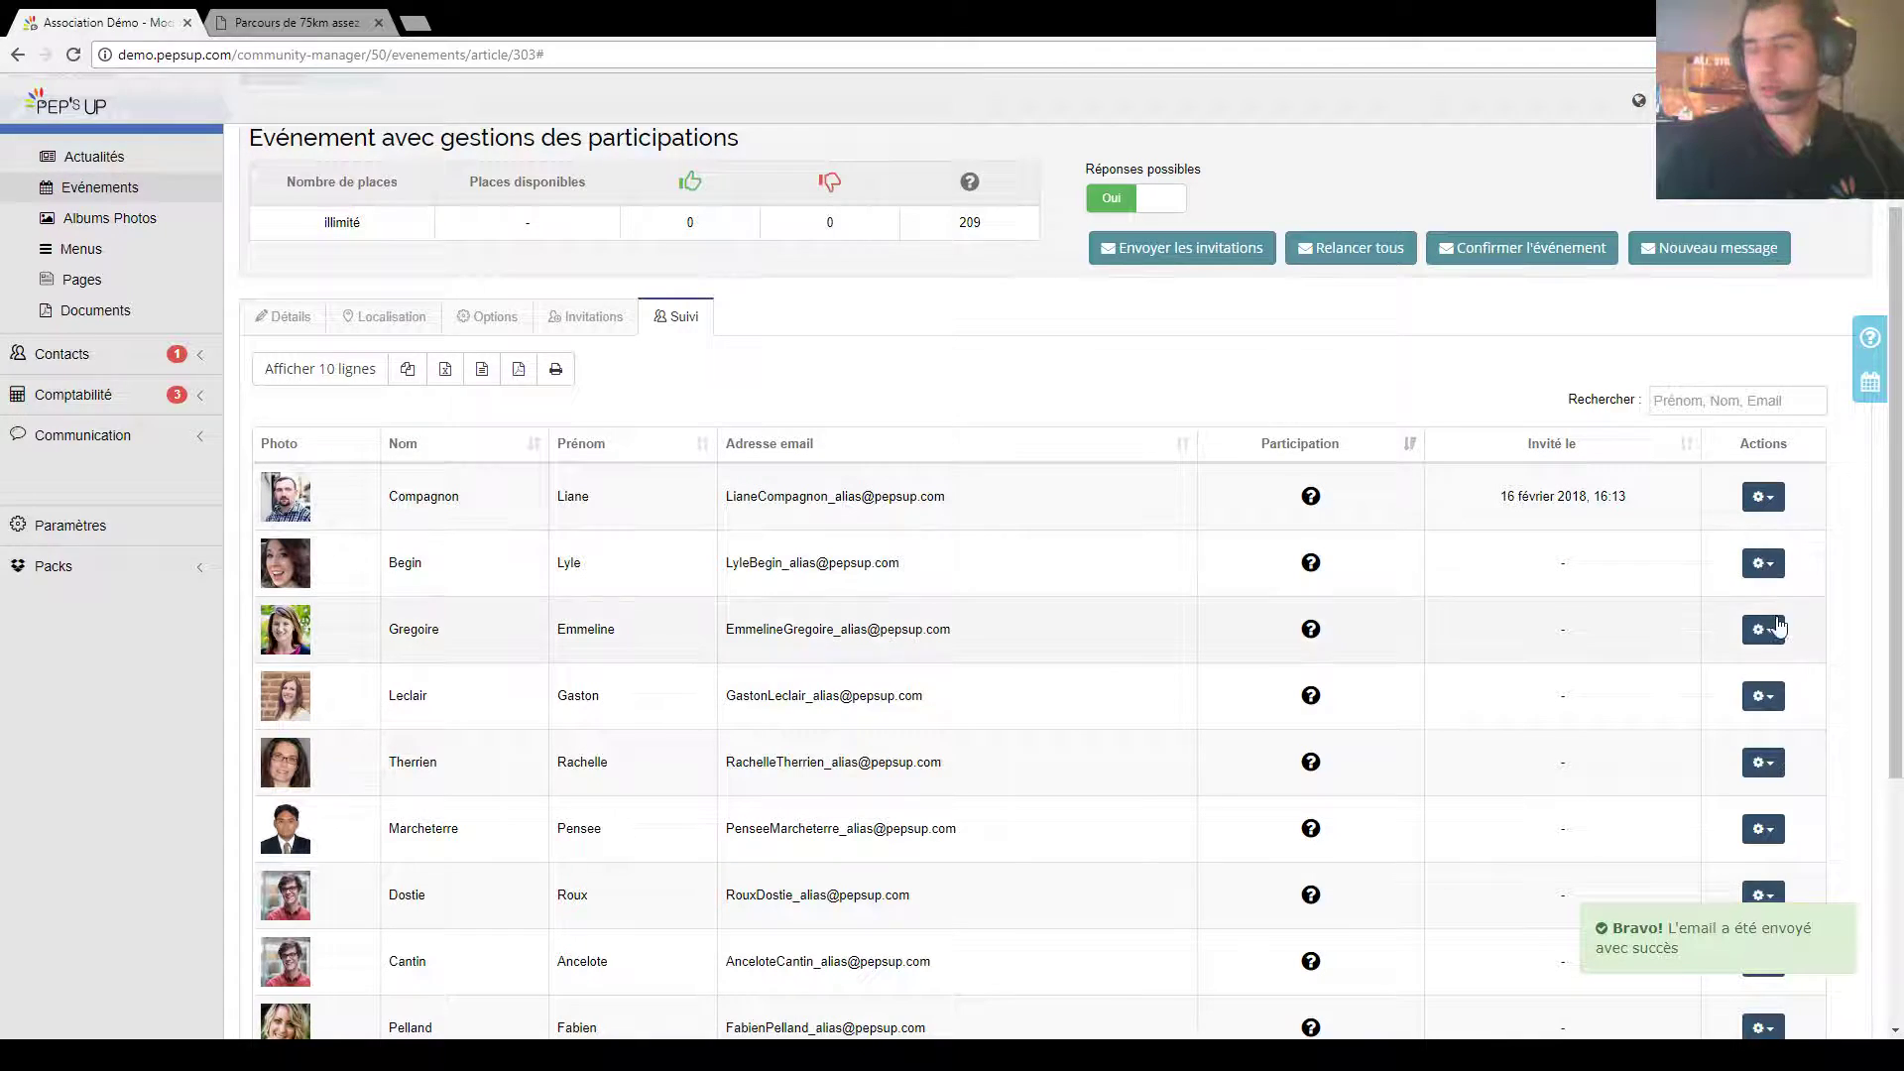
scroll(1760, 595, up, 2)
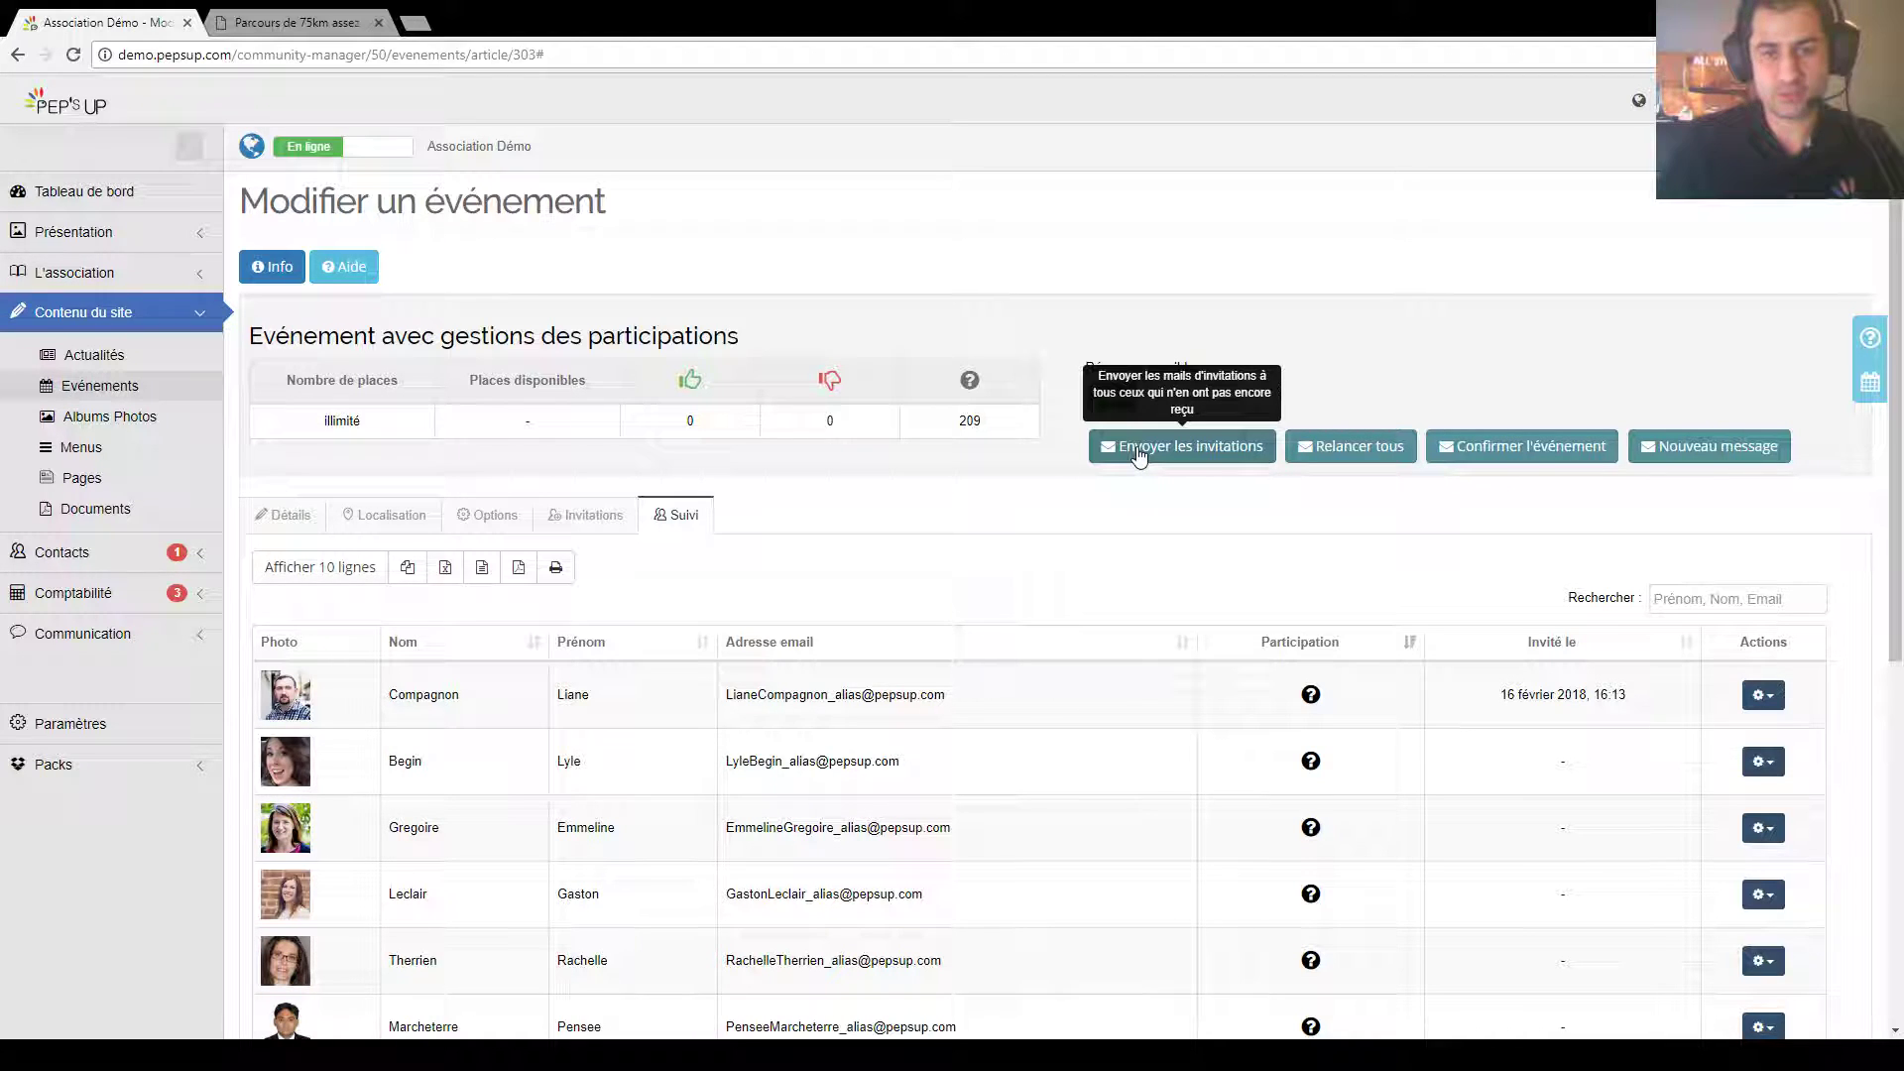
Step: Mark the first contact in the tracking list as participating in the event
double_click(1562, 762)
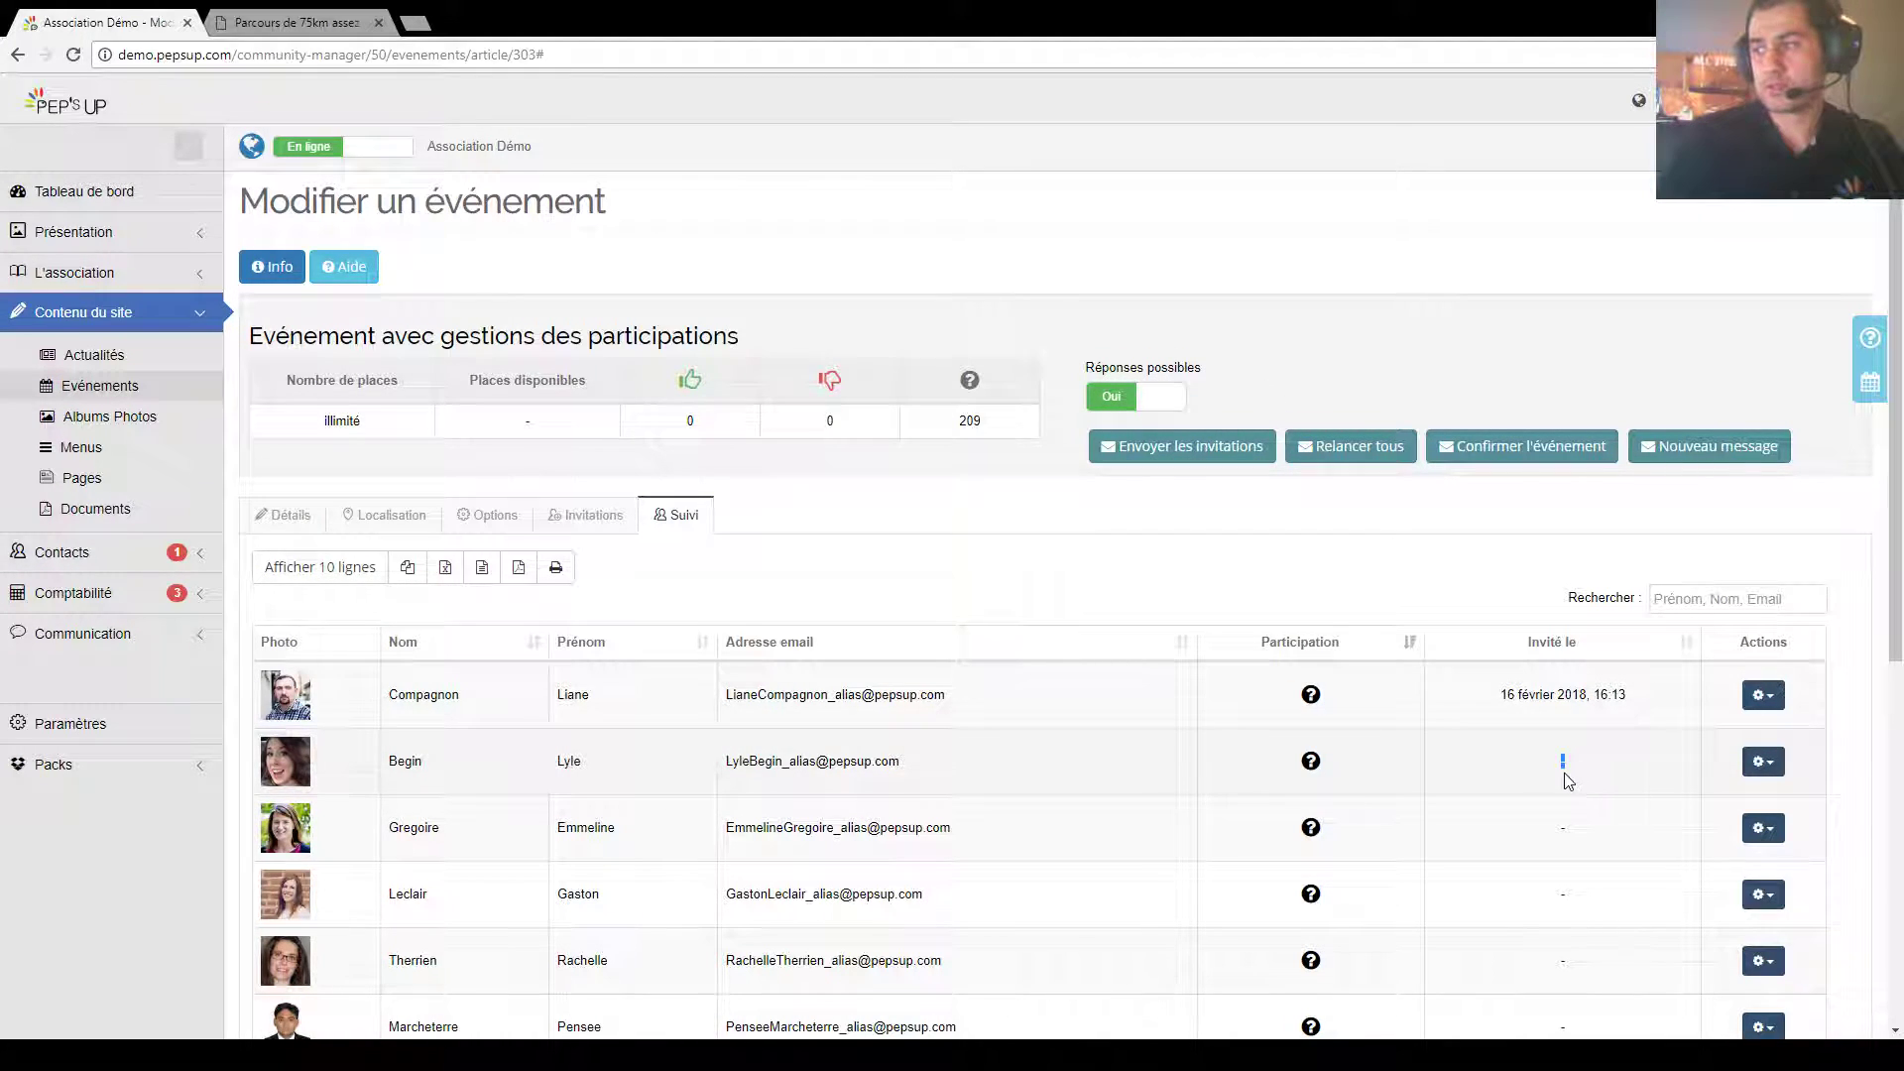
double_click(1592, 839)
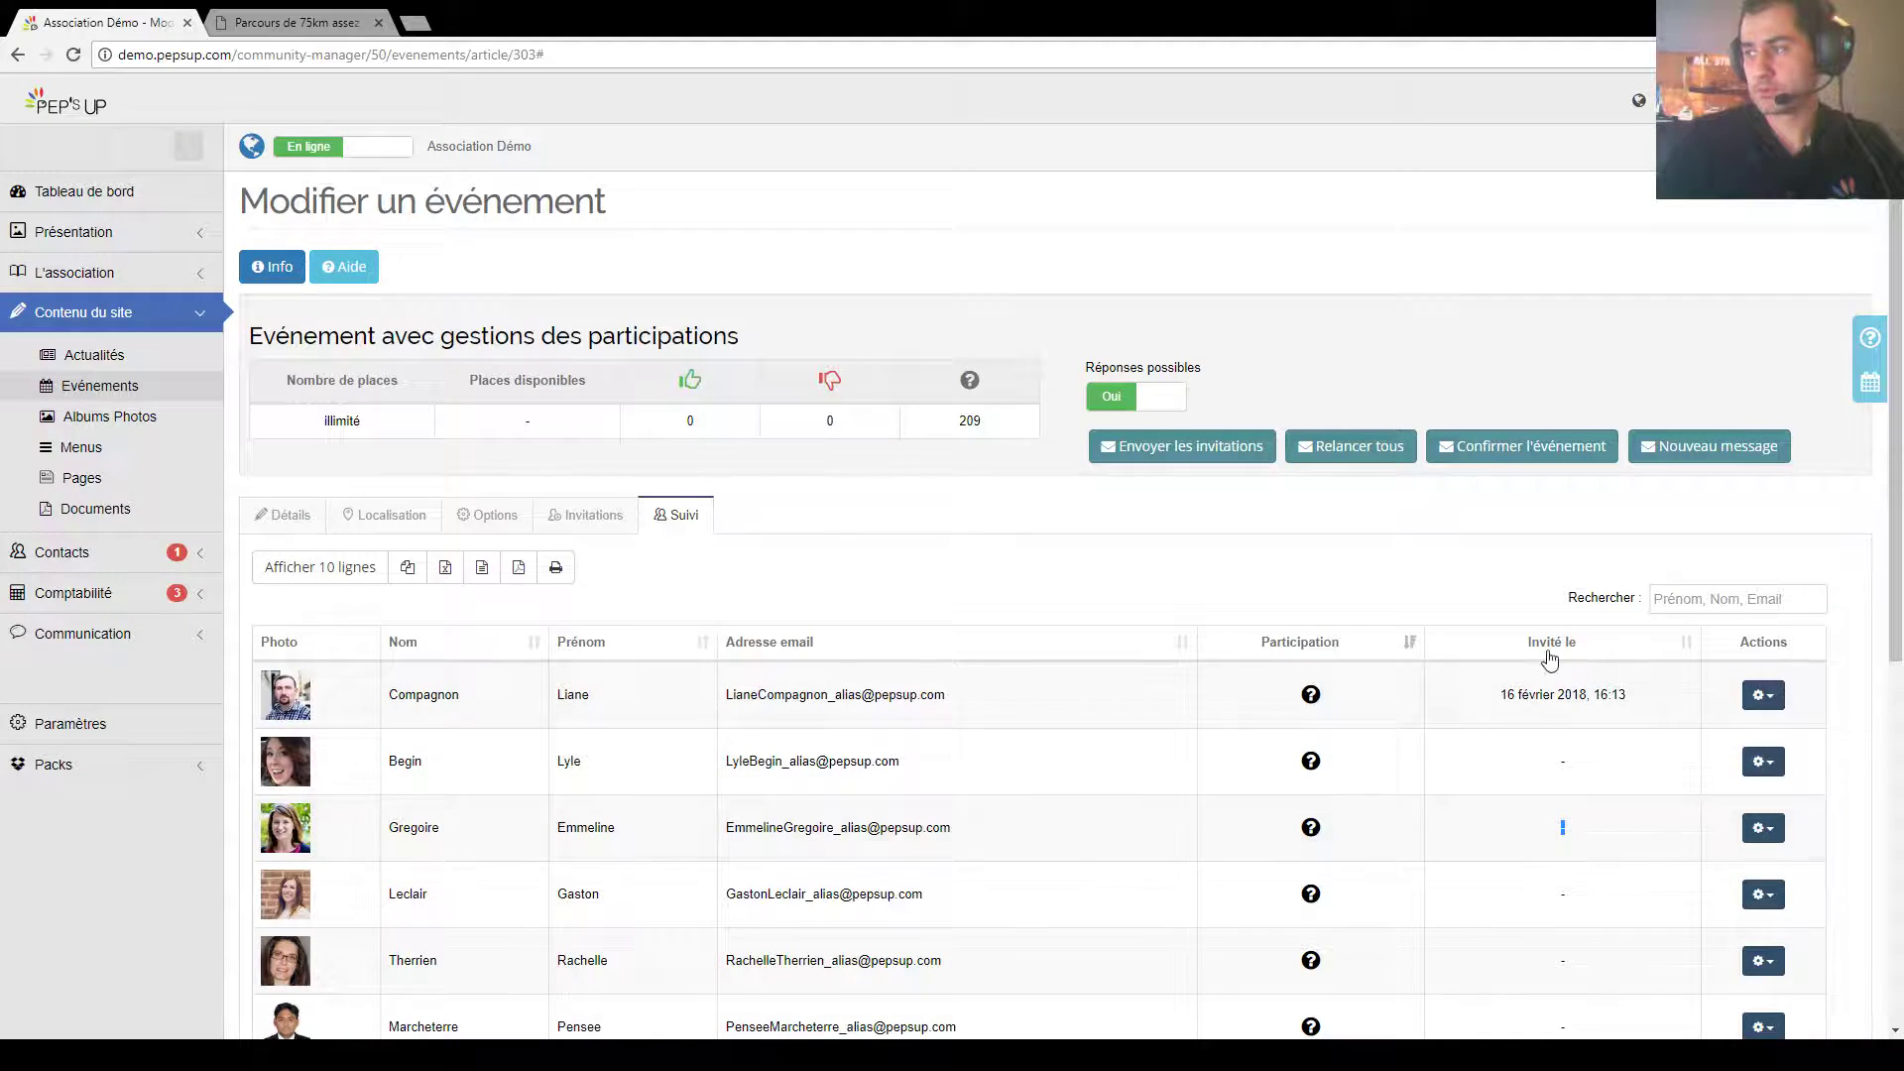
click(1764, 696)
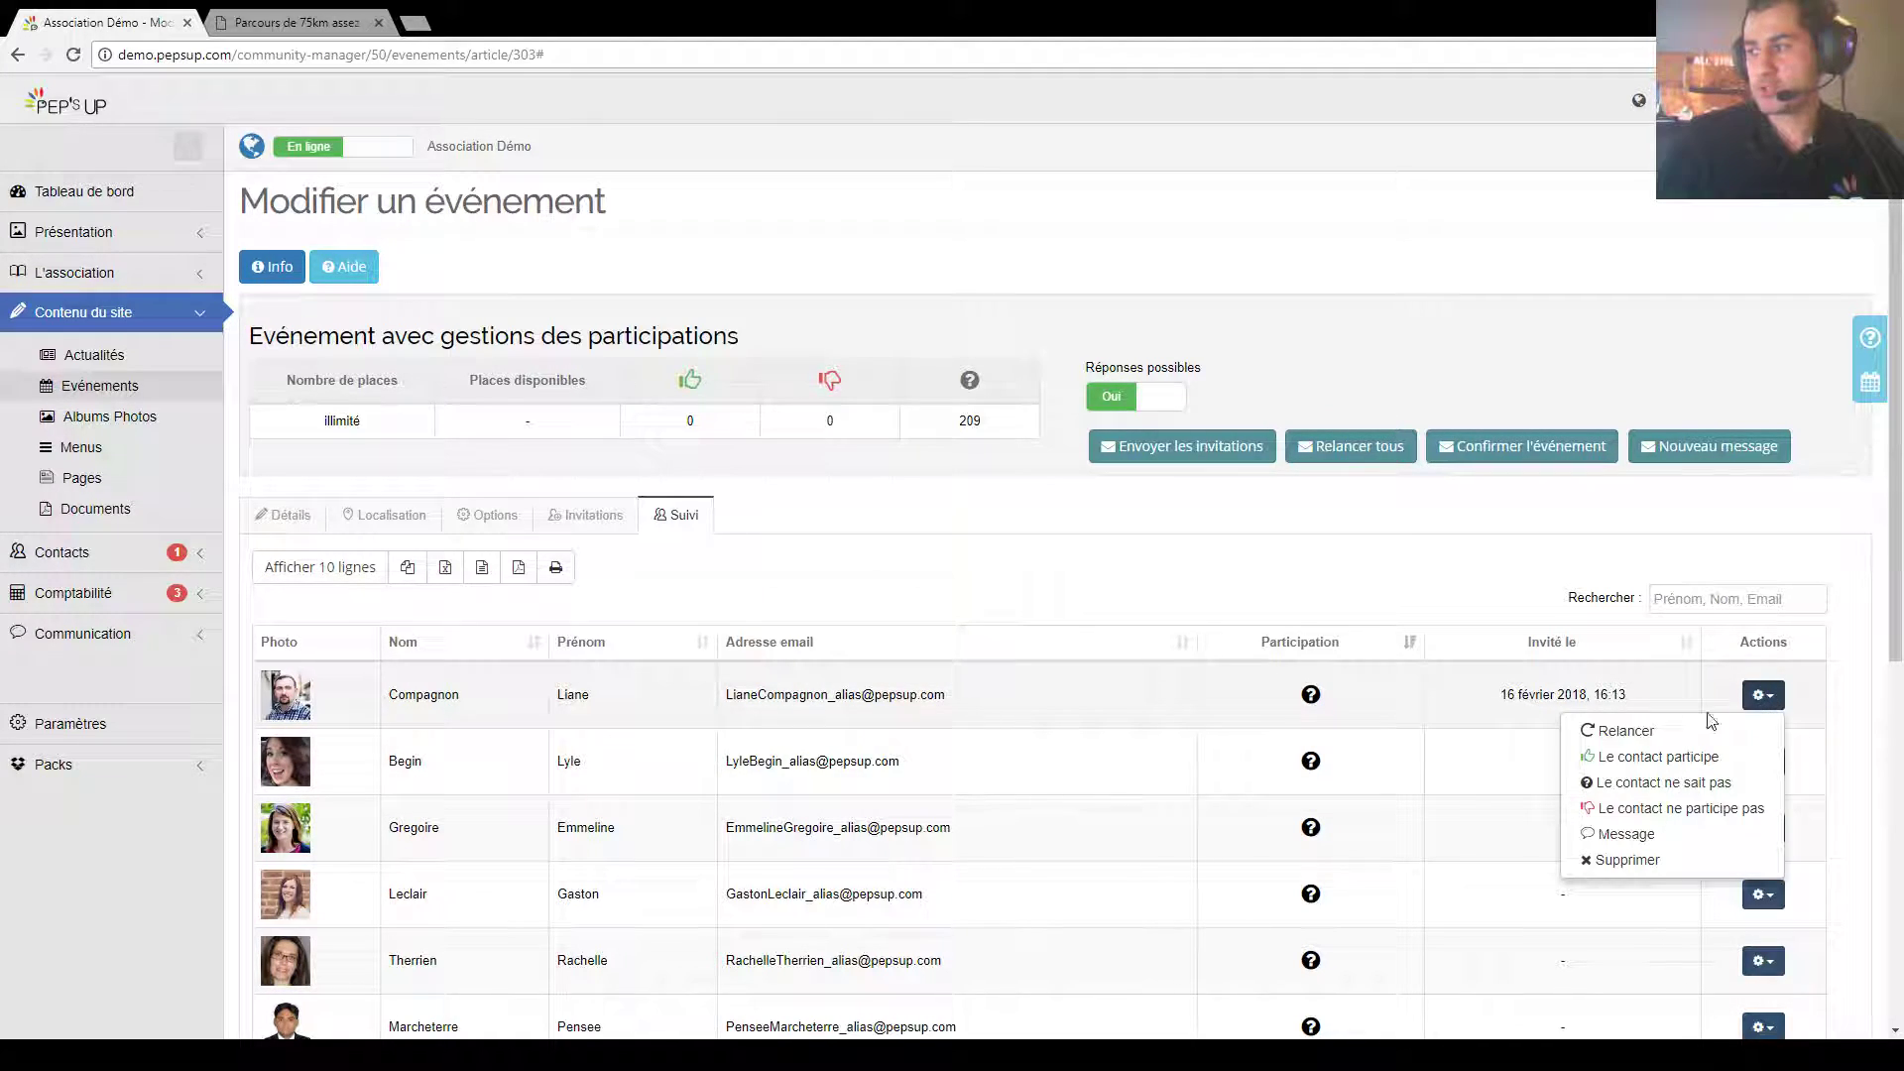
click(1659, 758)
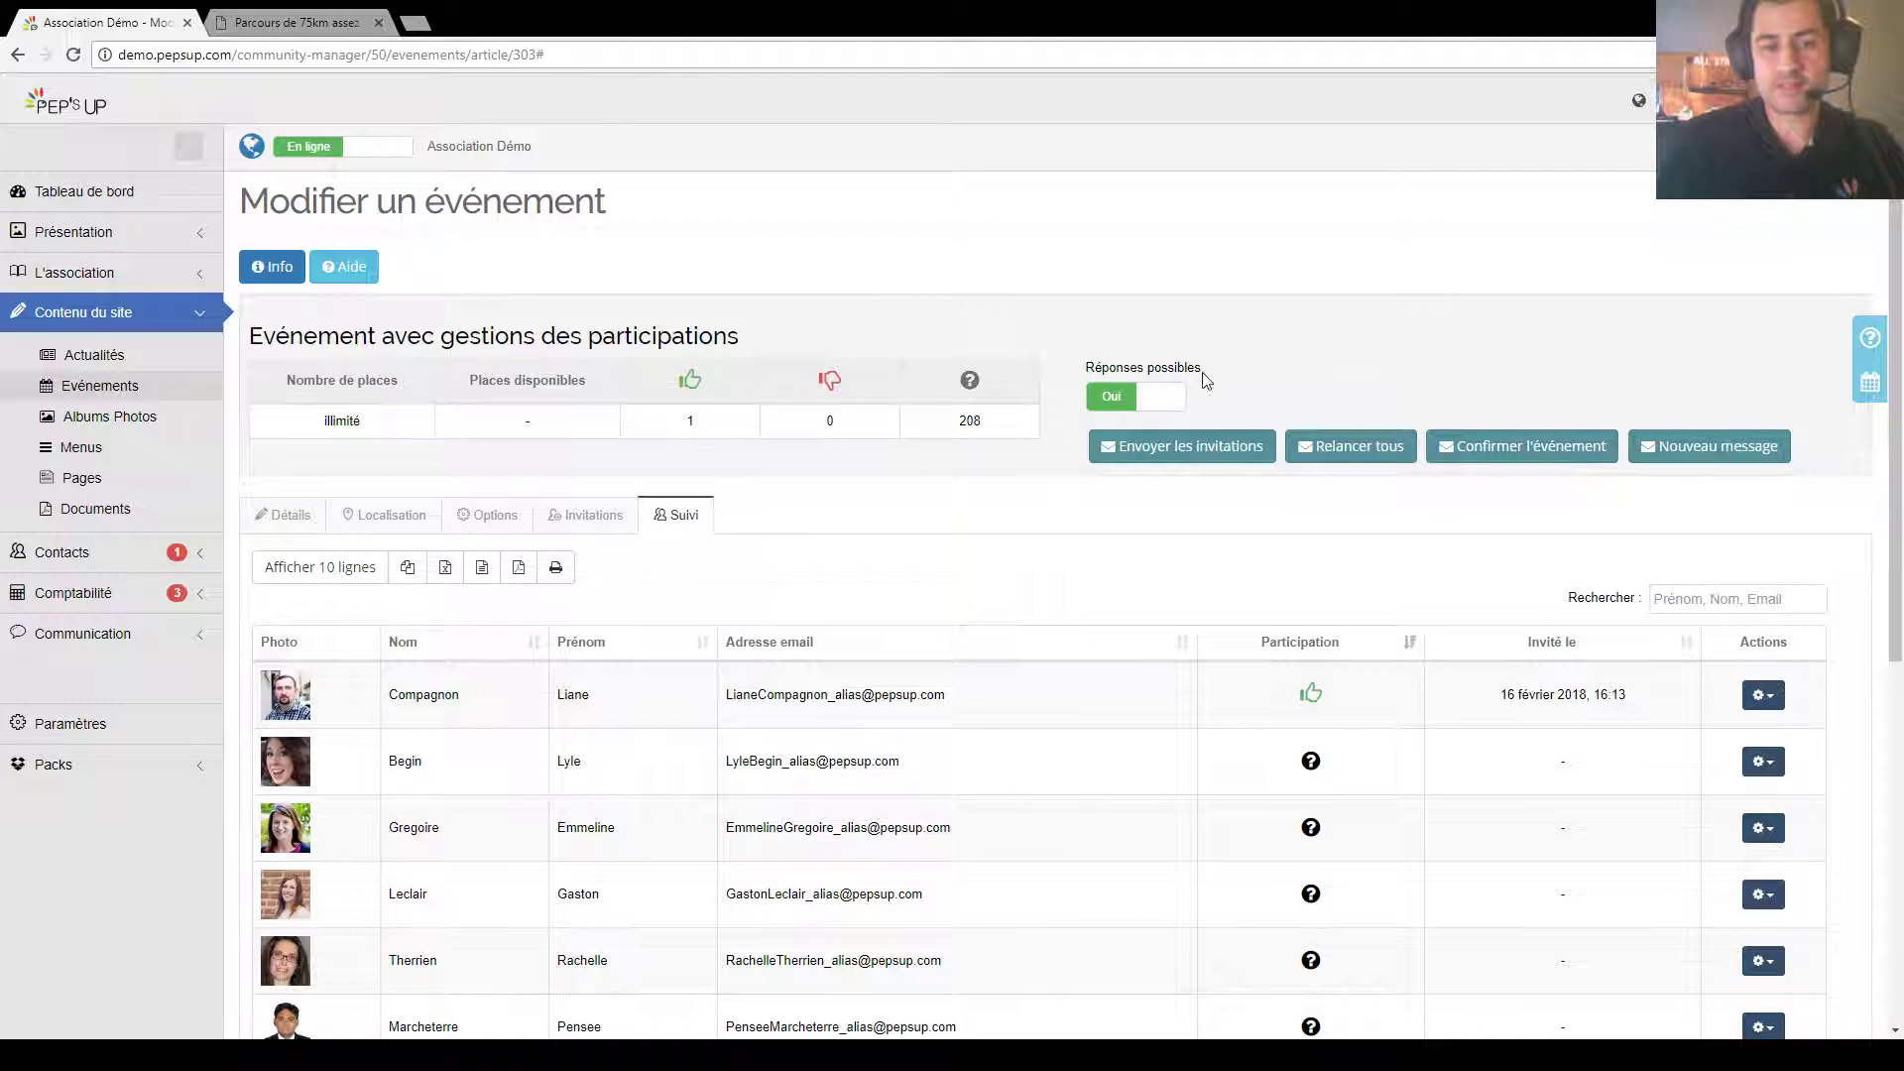
Step: Turn off "Réponses possibles" for the event and set it back to Oui
drag(1086, 368, 1124, 415)
click(1123, 415)
click(807, 572)
click(1168, 397)
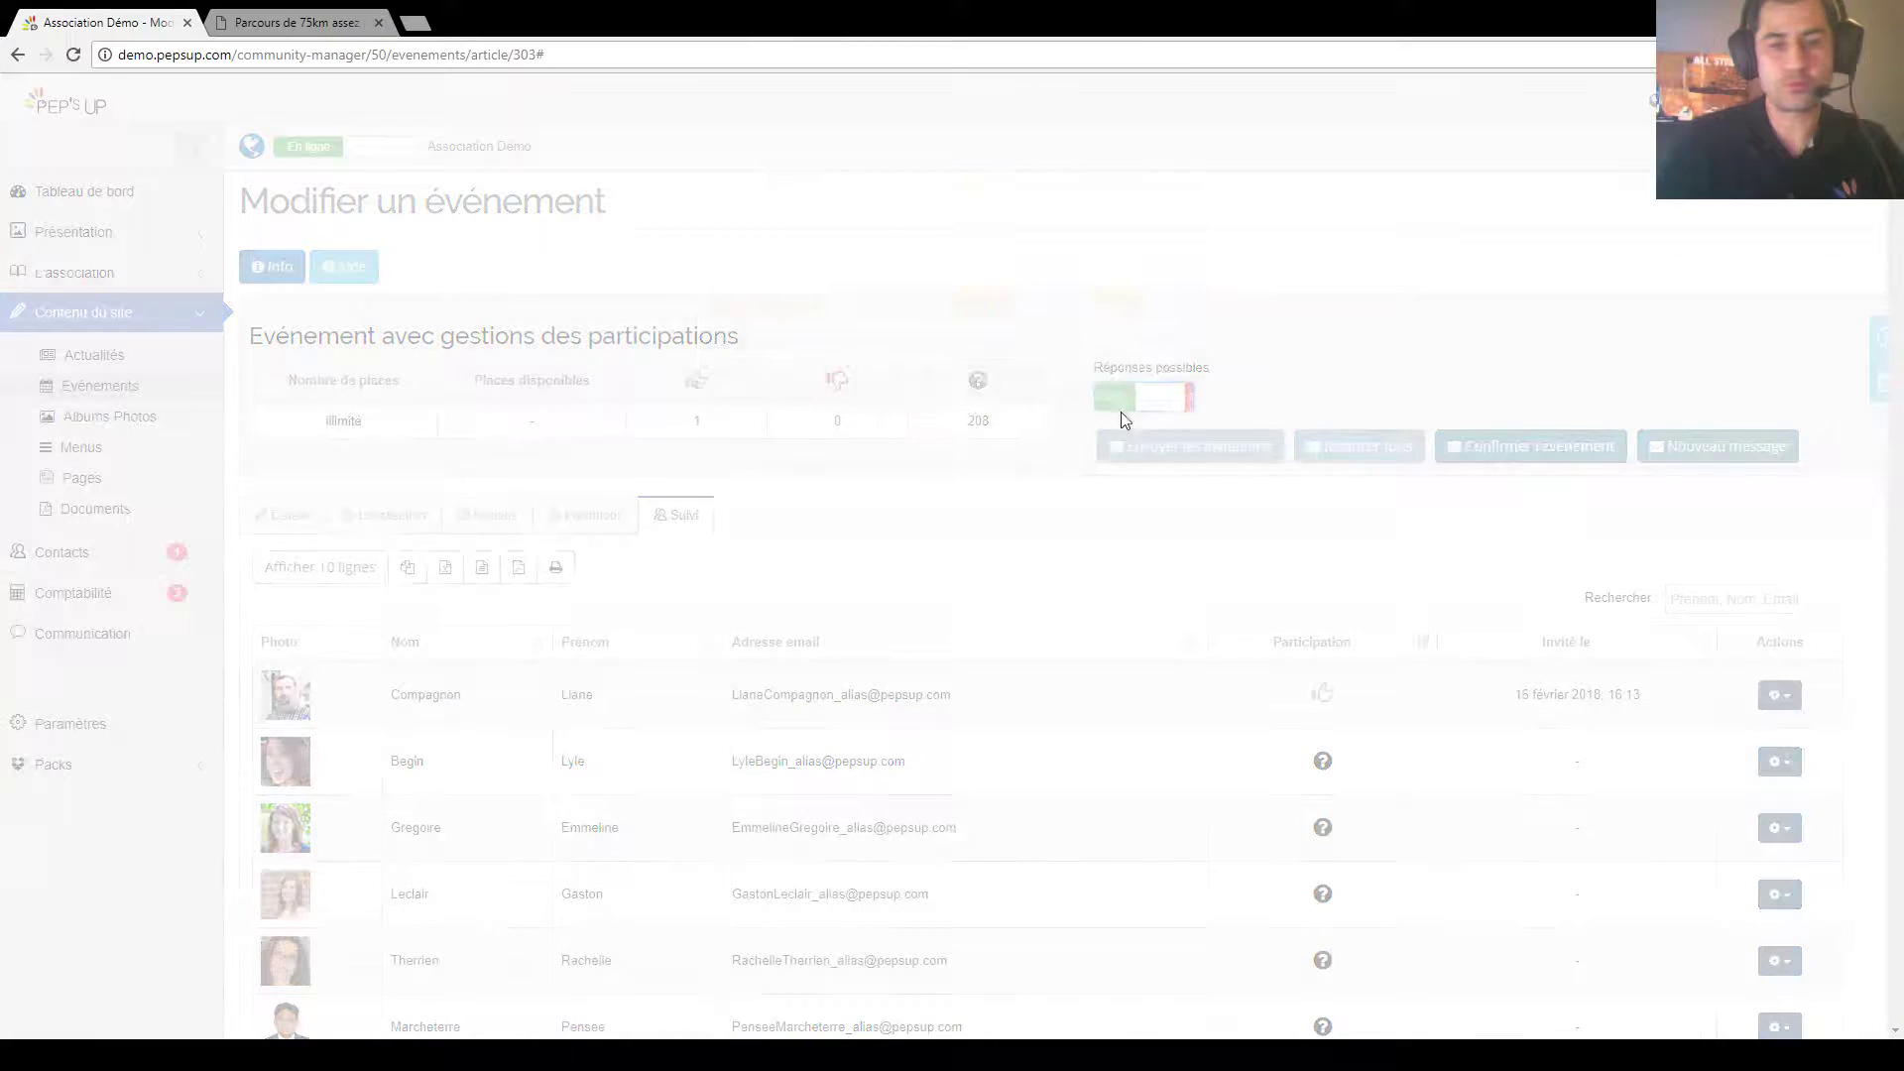
click(807, 569)
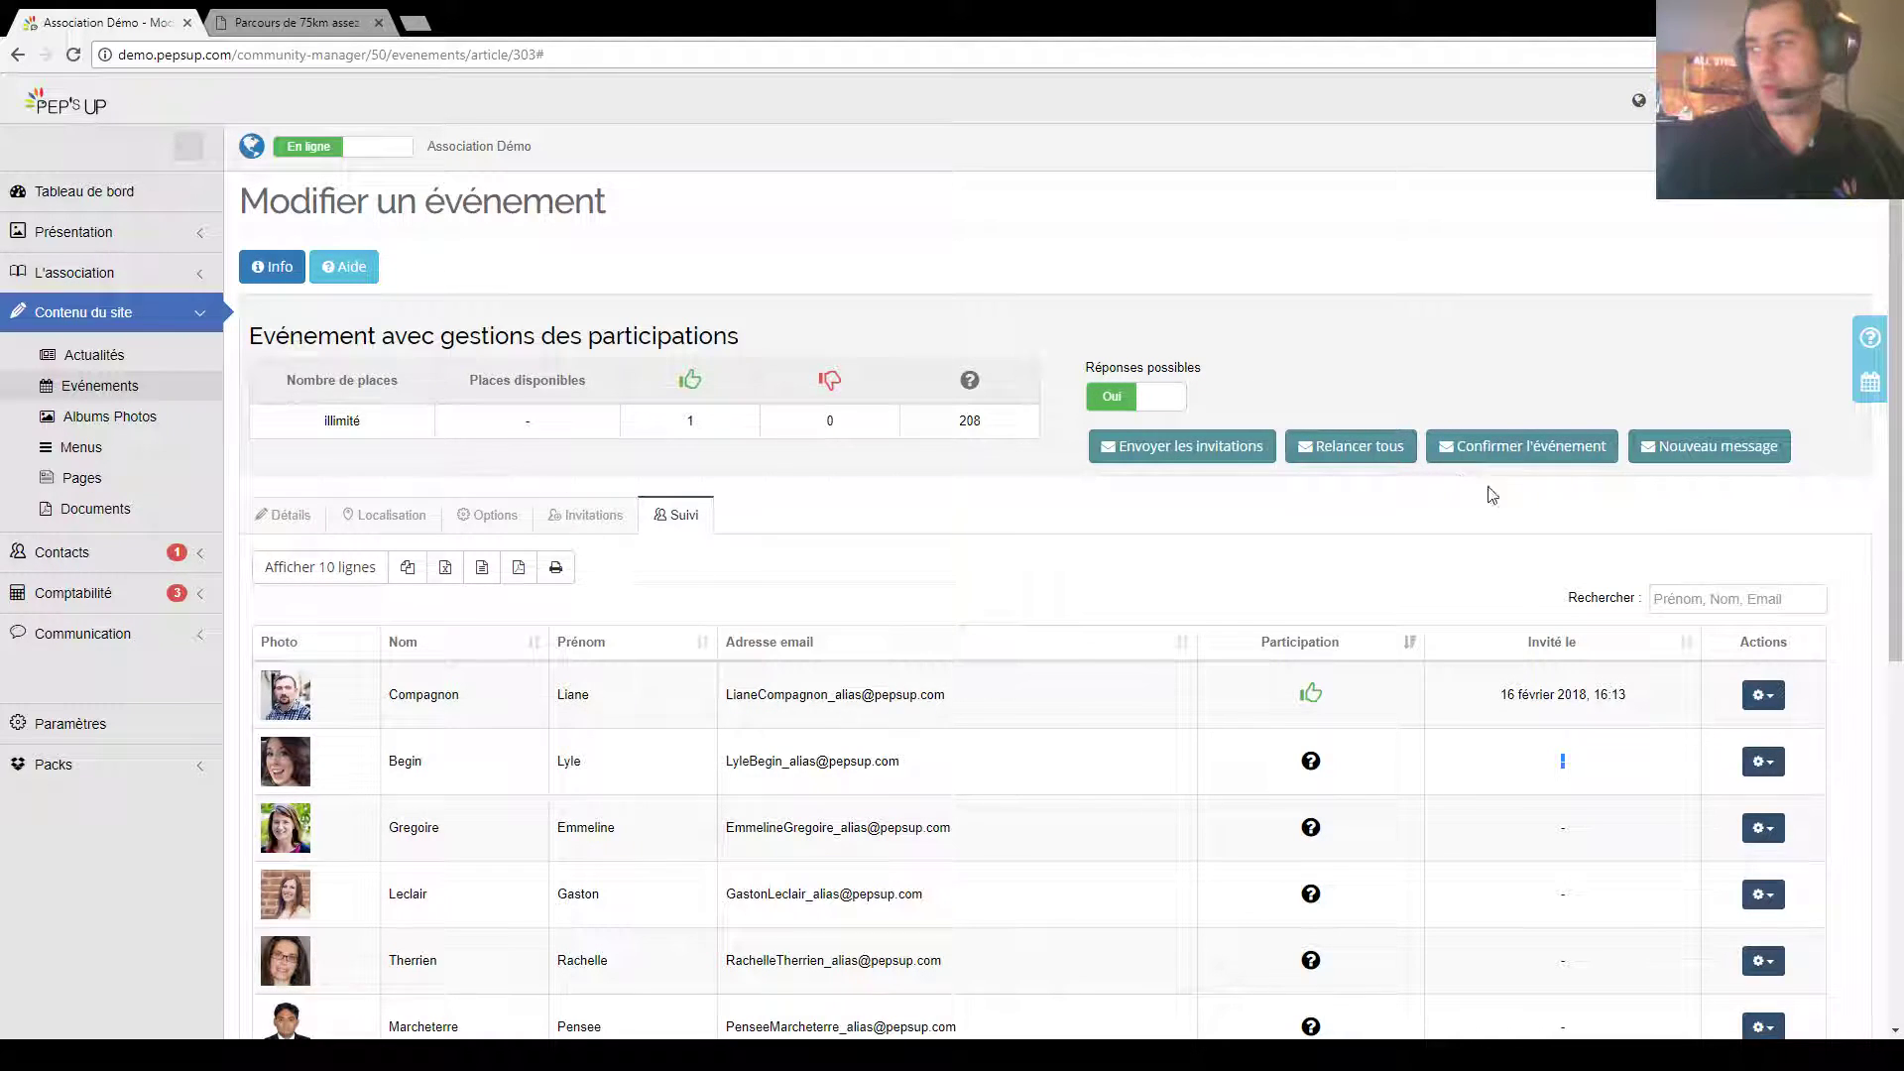
Step: Examine the recipient groups and the mail or SMS choices for a new message about the event
click(1716, 447)
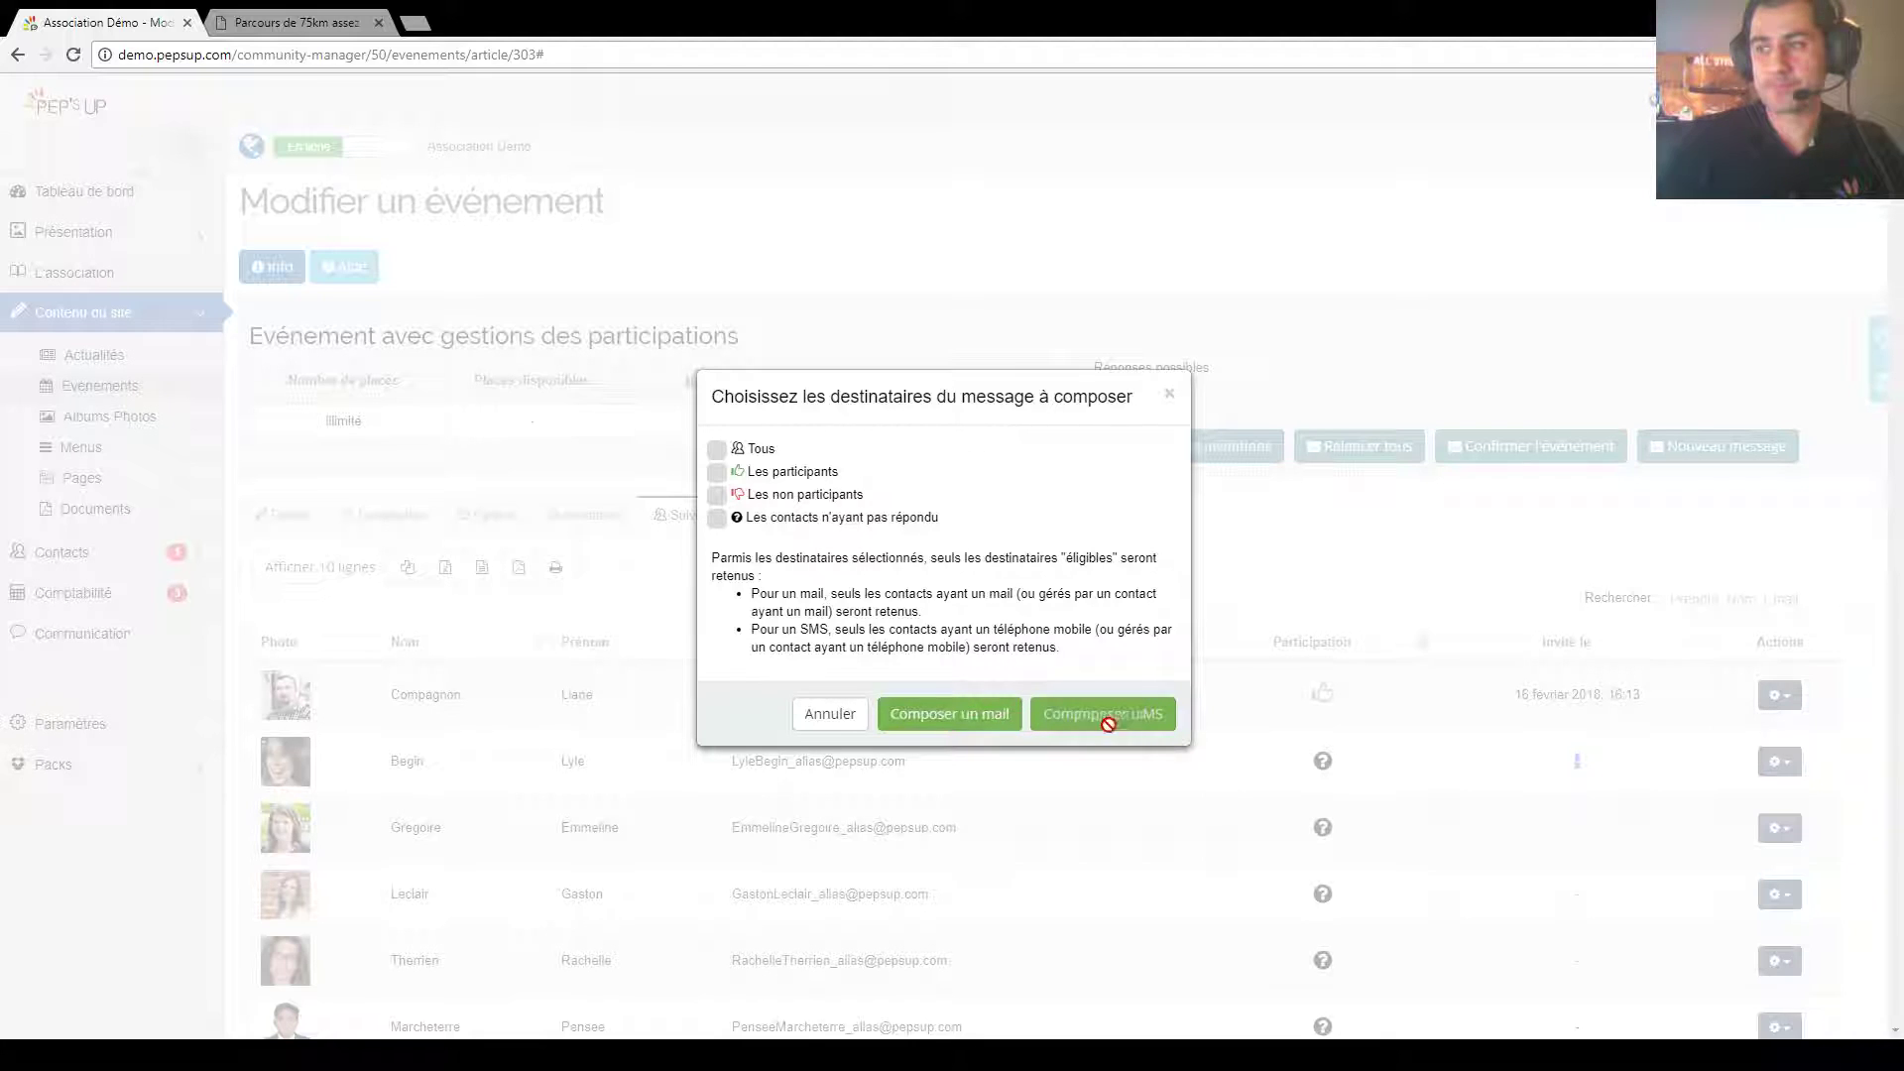
click(762, 451)
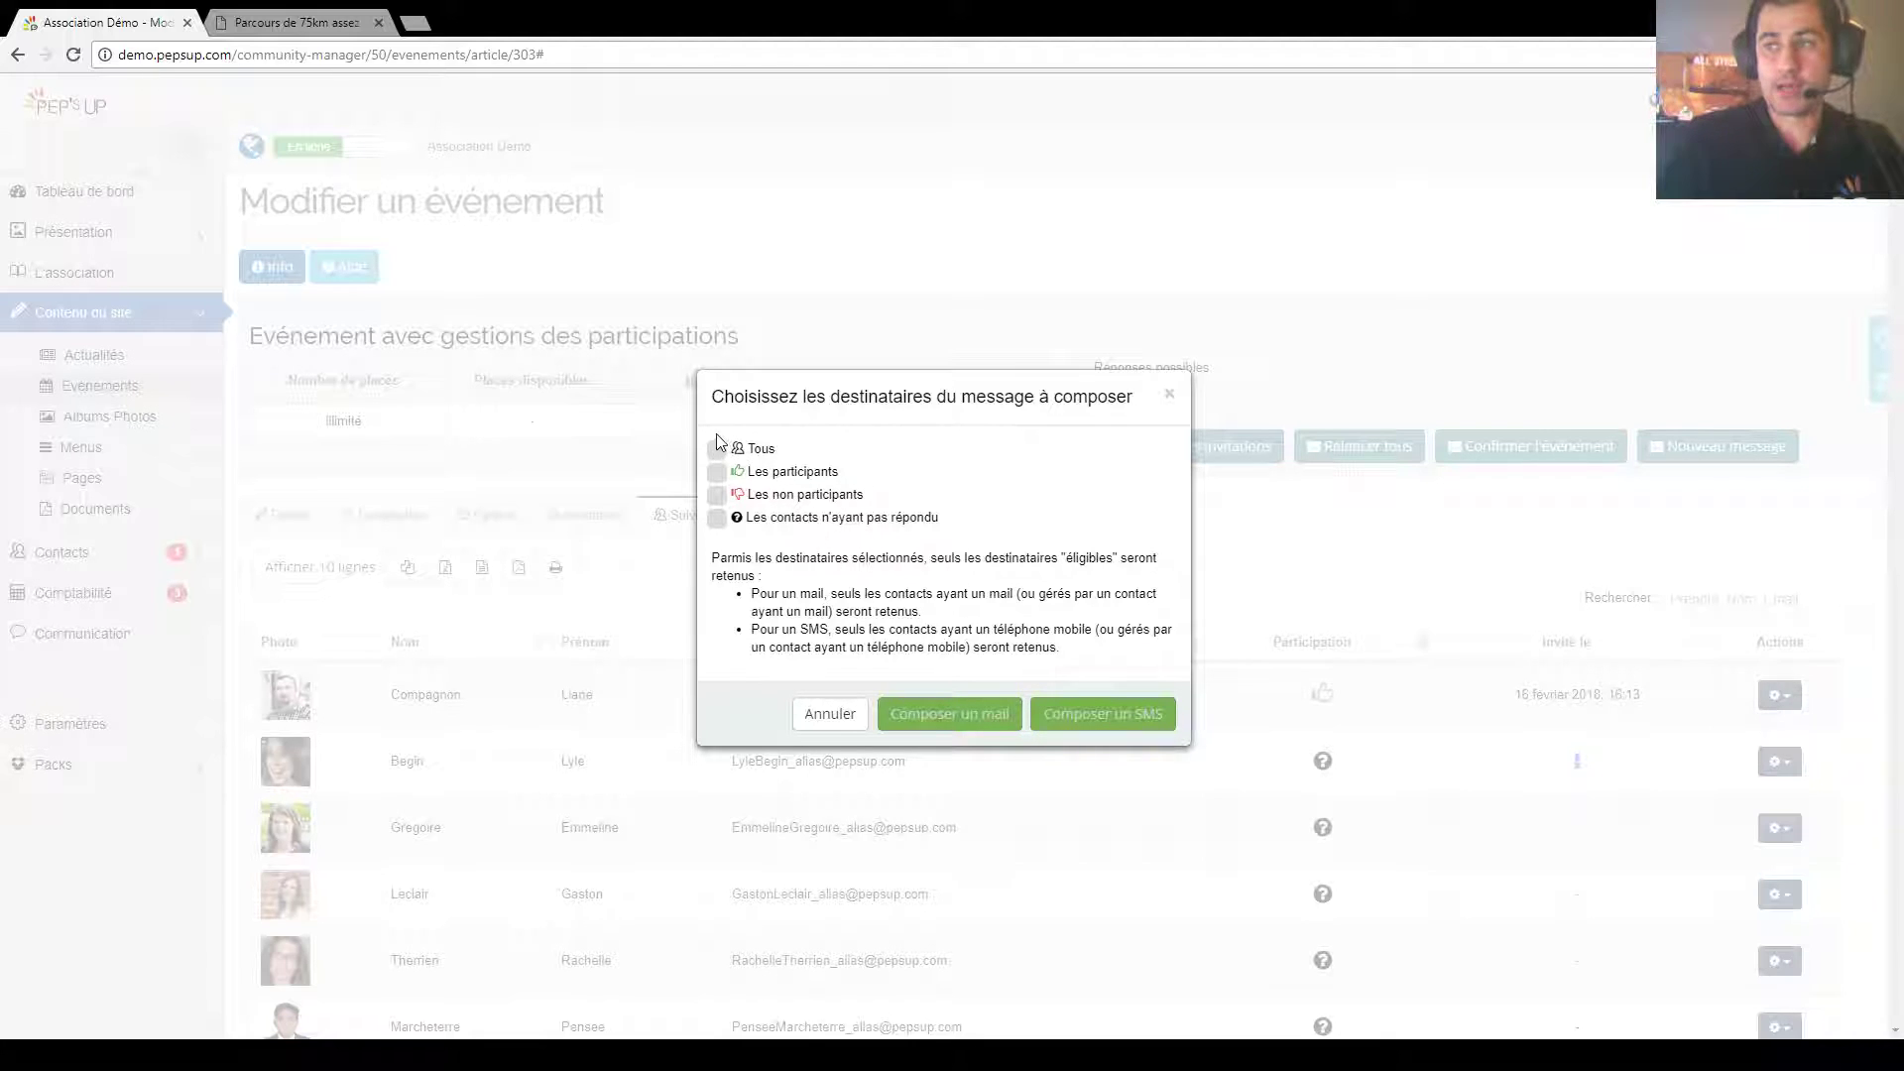
click(765, 453)
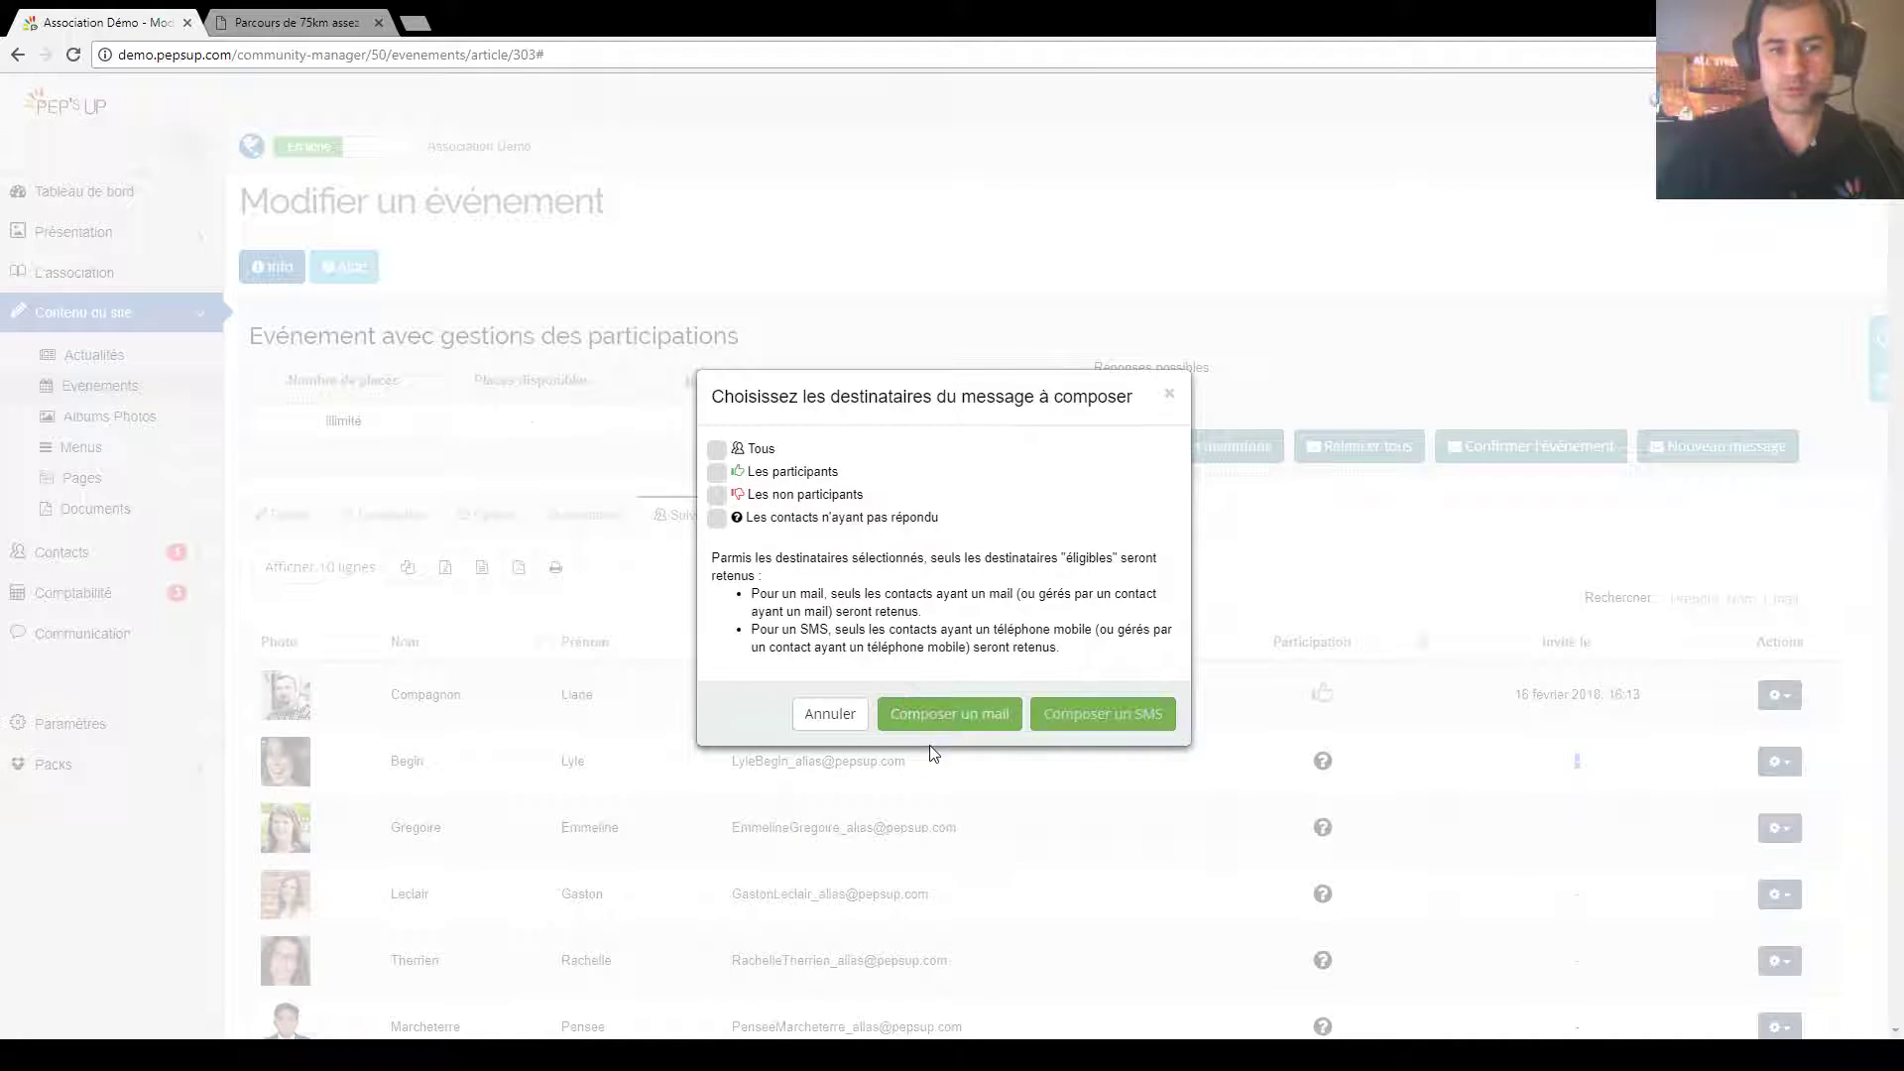
click(825, 714)
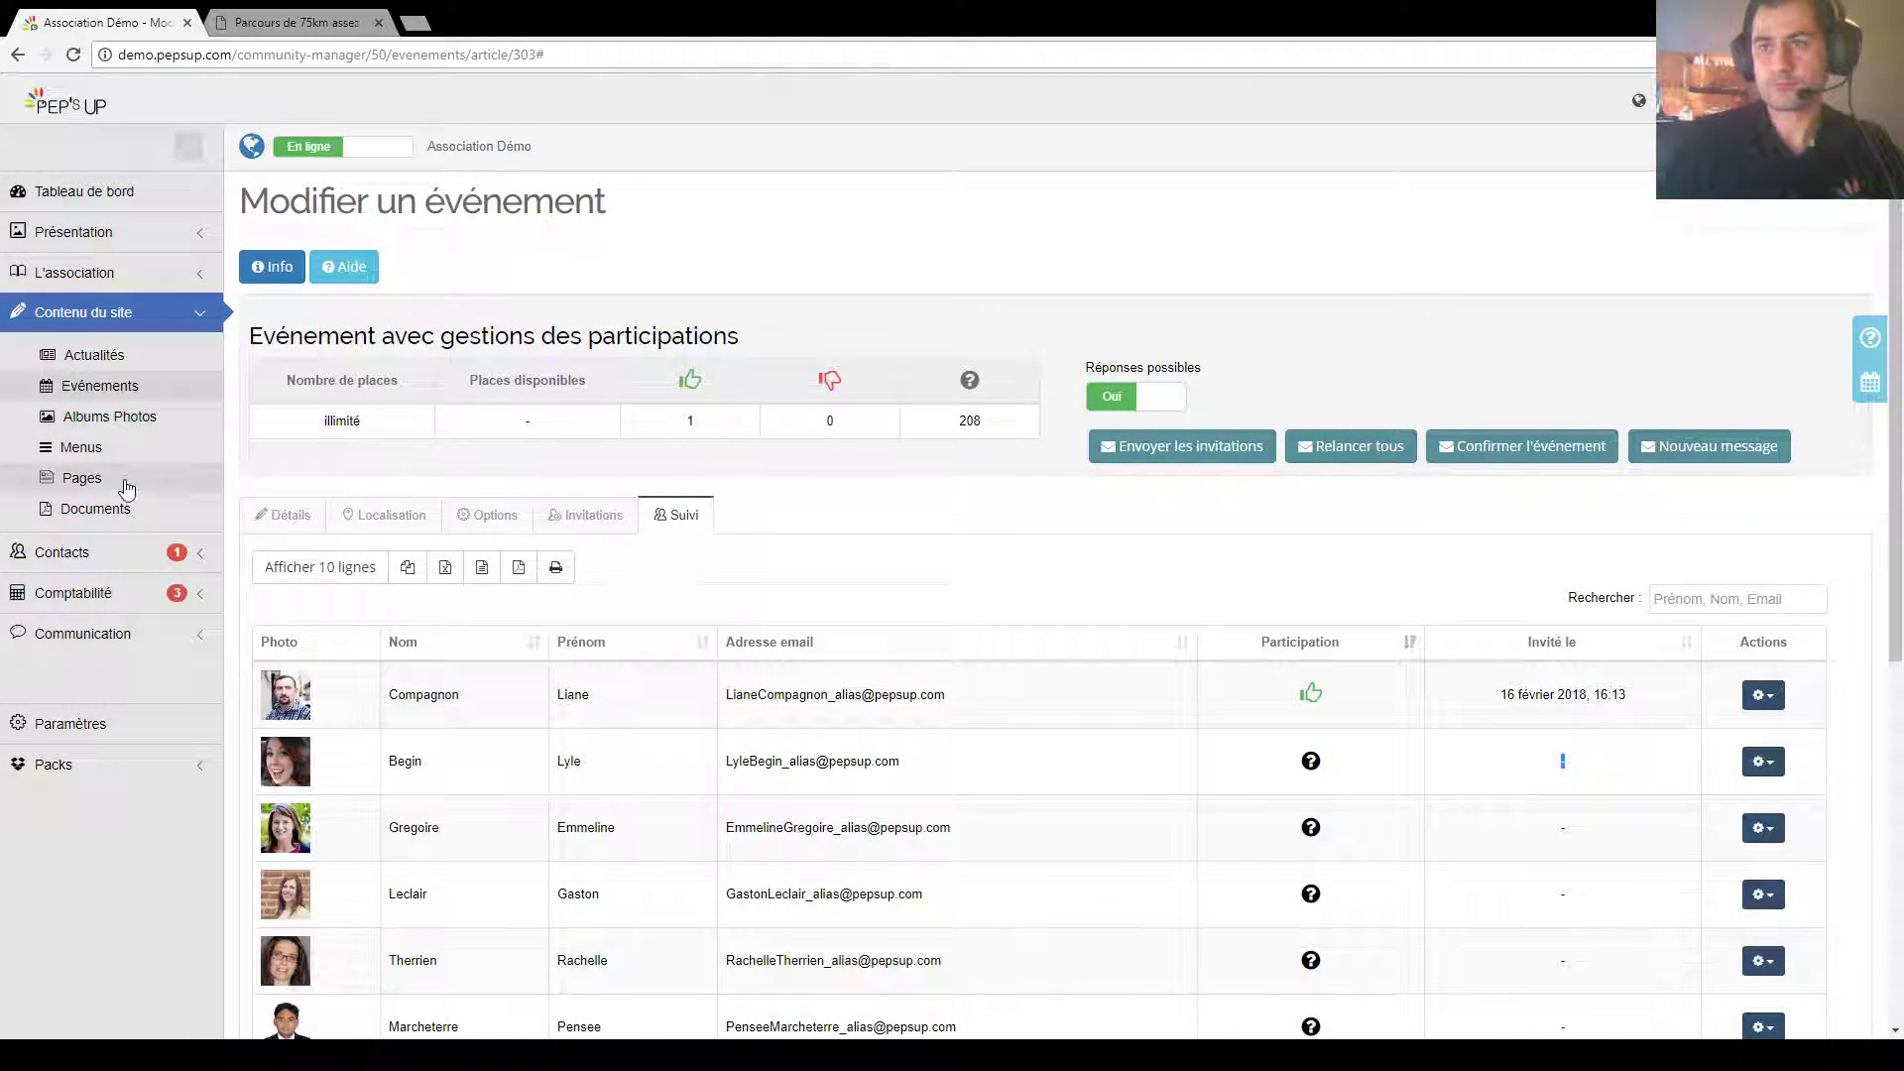
Step: Open the participation tracking list of the event "Stage - Evénement avec gestions des participations payantes"
click(118, 388)
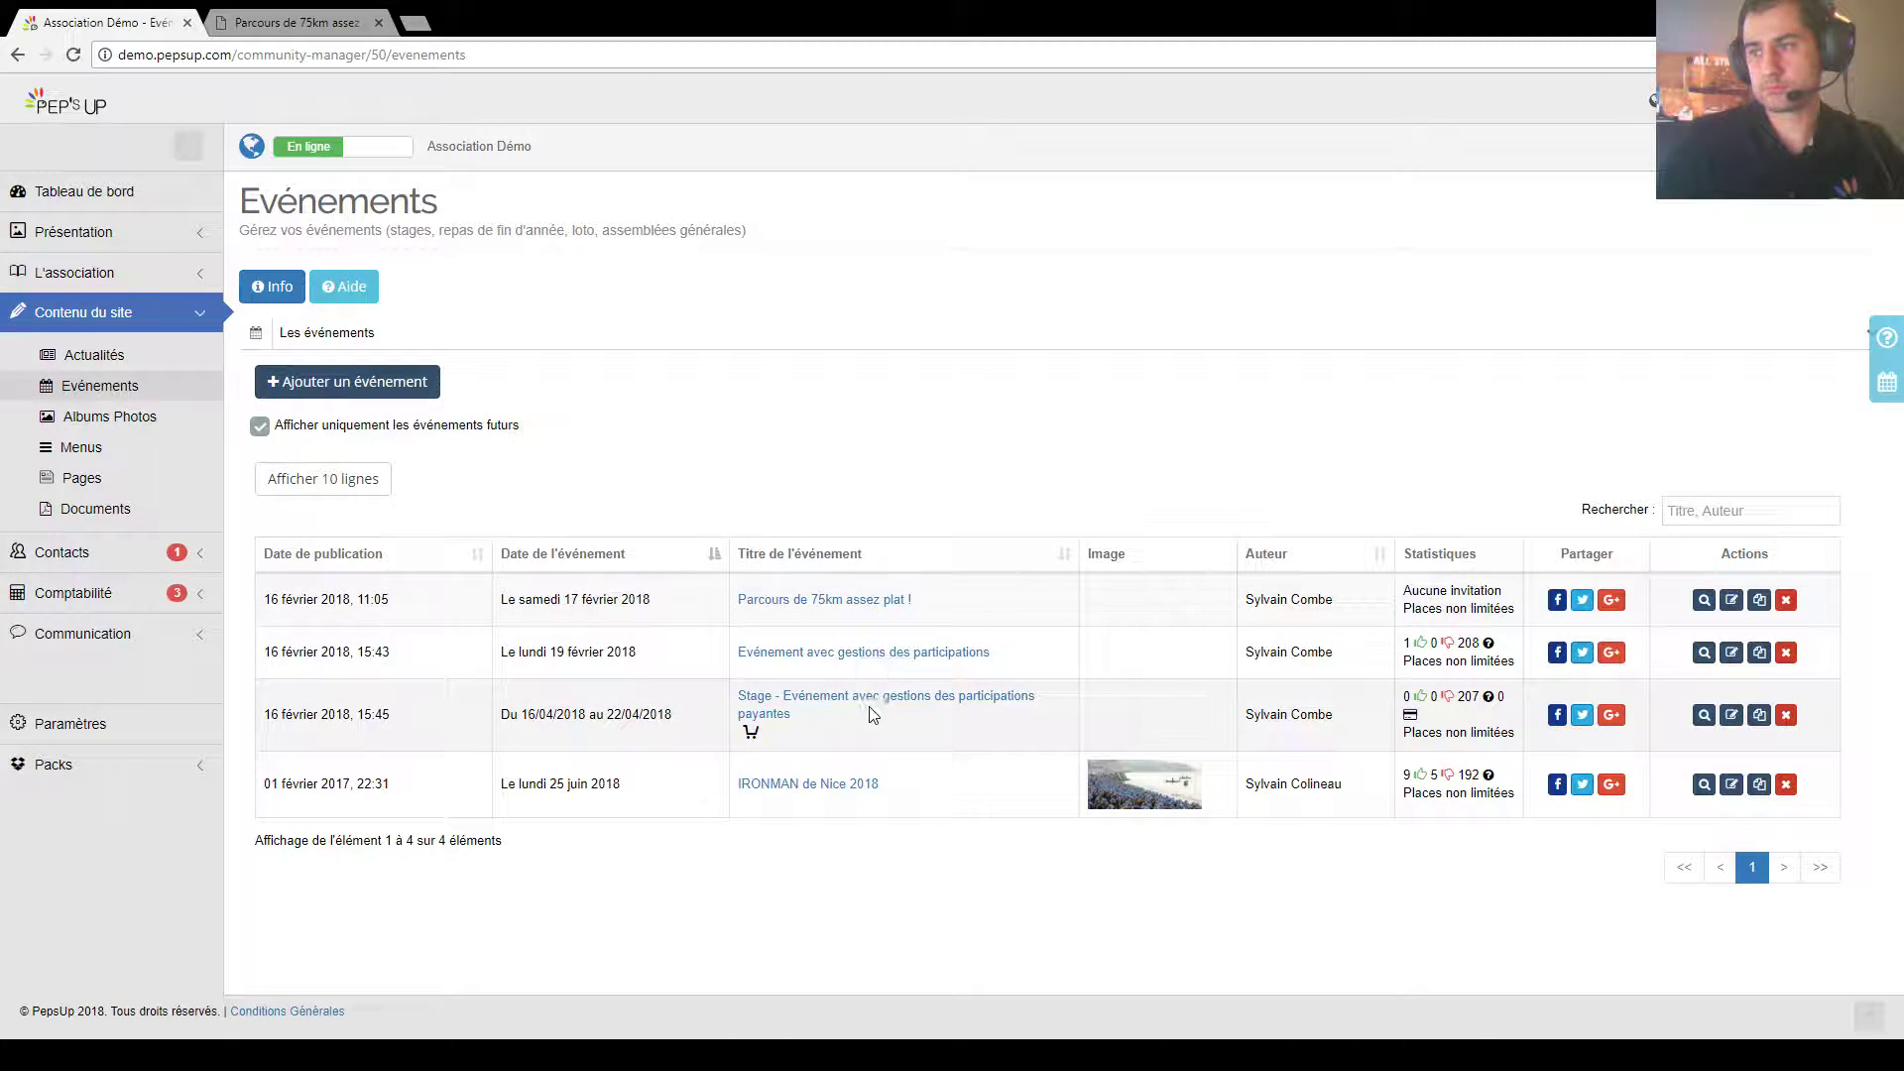
click(892, 696)
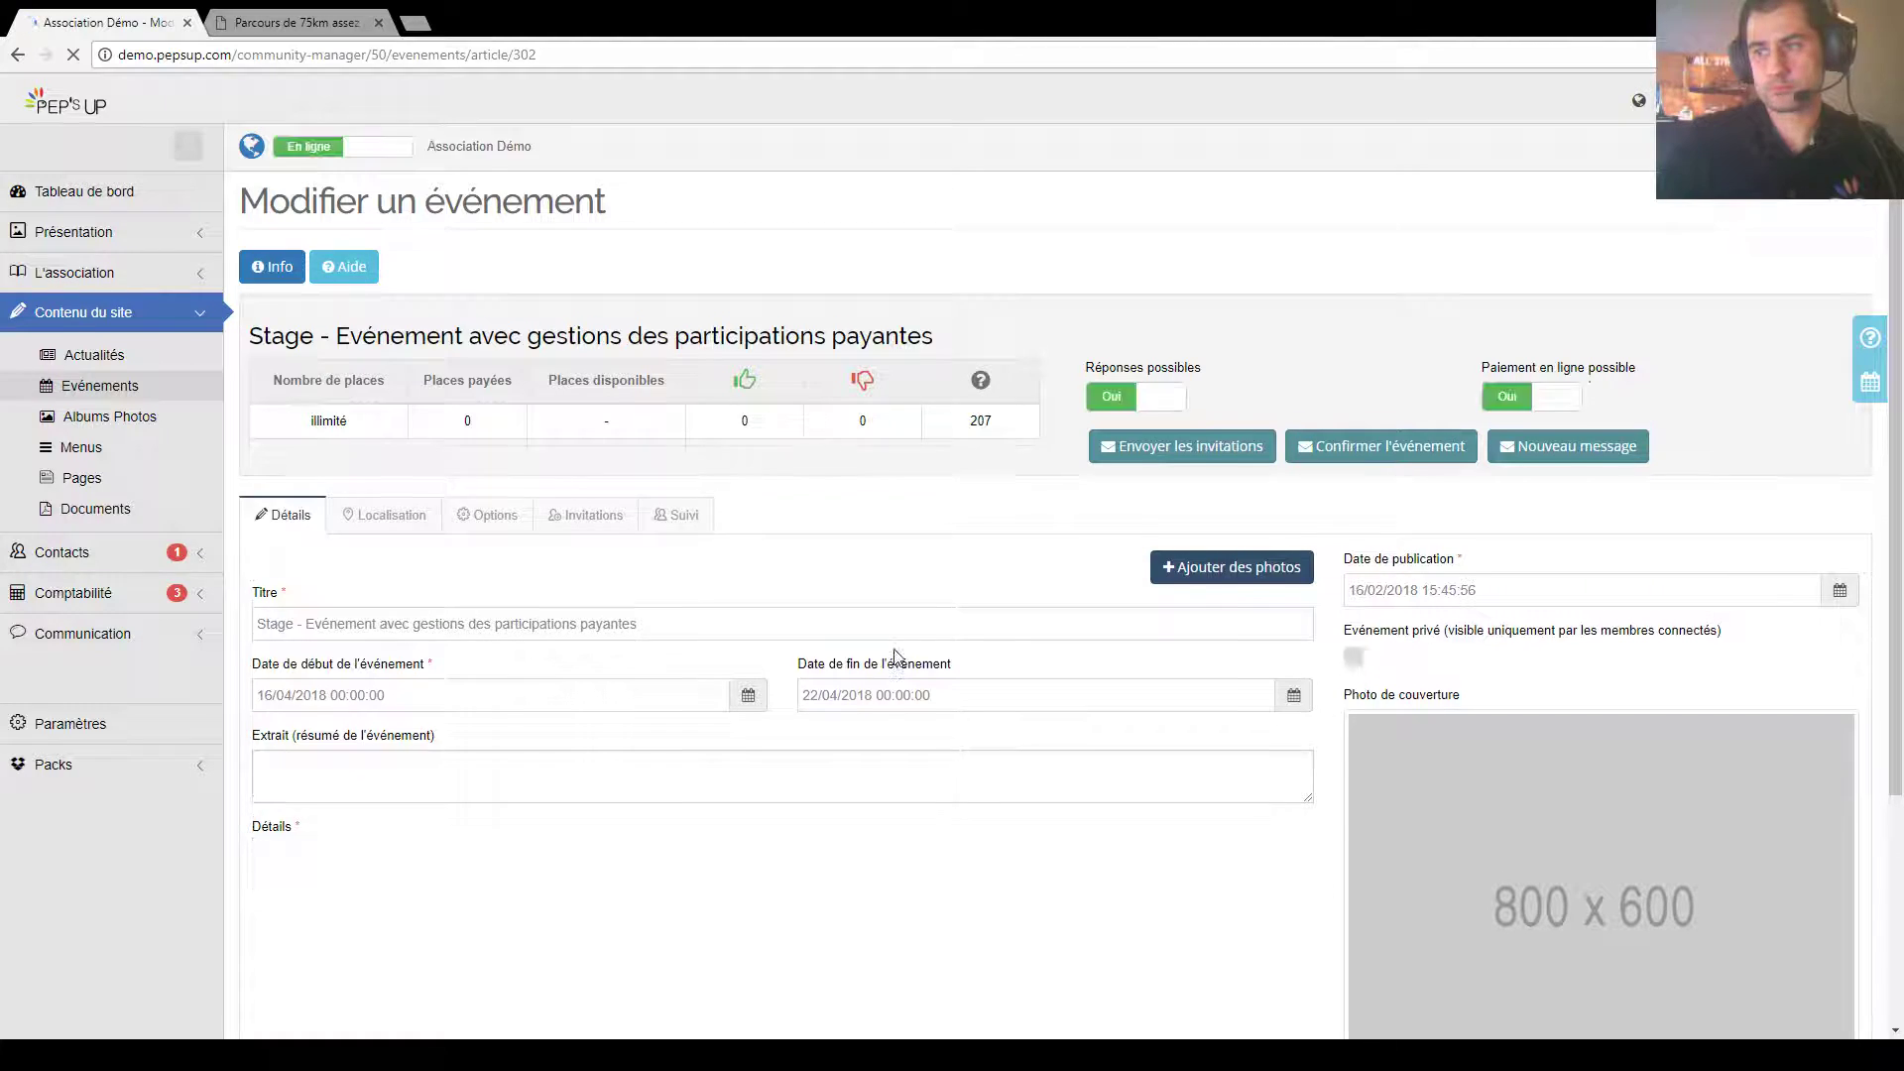
click(679, 510)
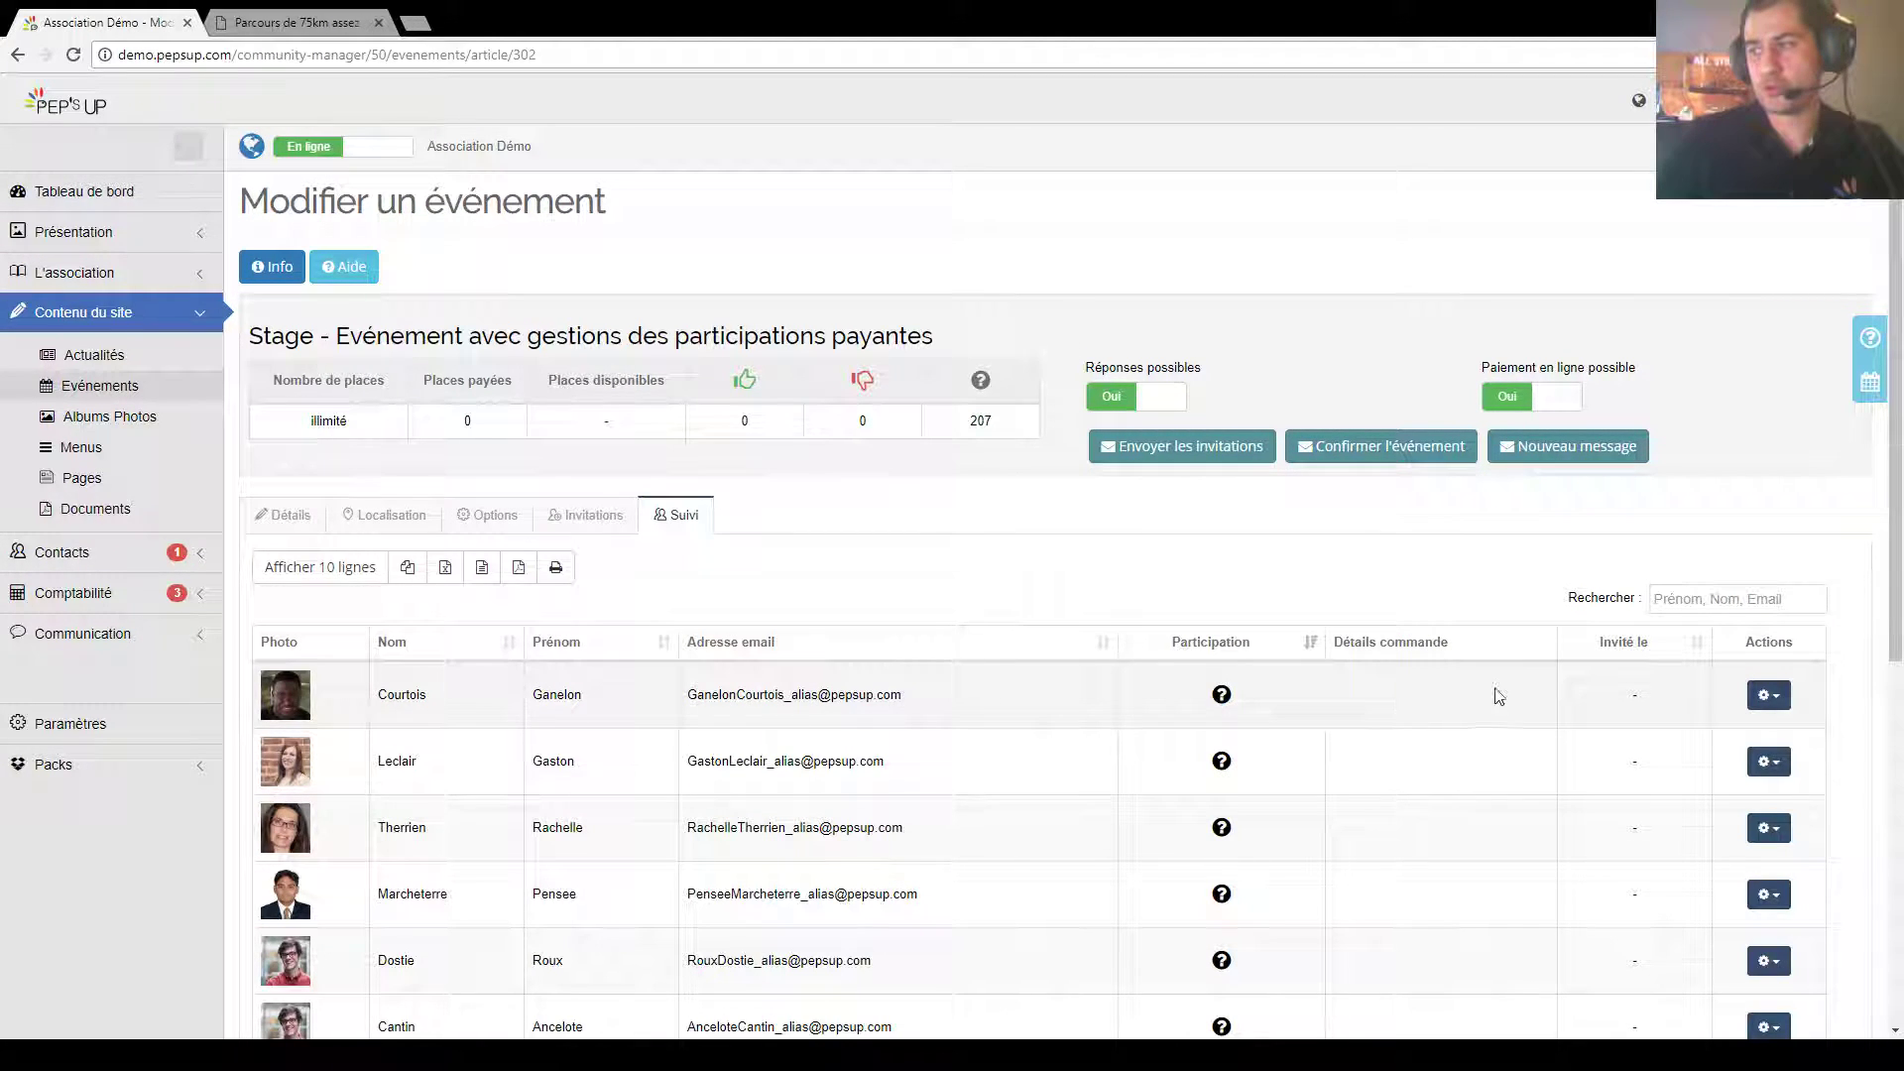
Step: Register the first contact's order for "Stage Adulte avril (250.00 €)" with the option "Chambre d'hôtel surclassée (80.00 €)"
click(1769, 695)
click(1669, 776)
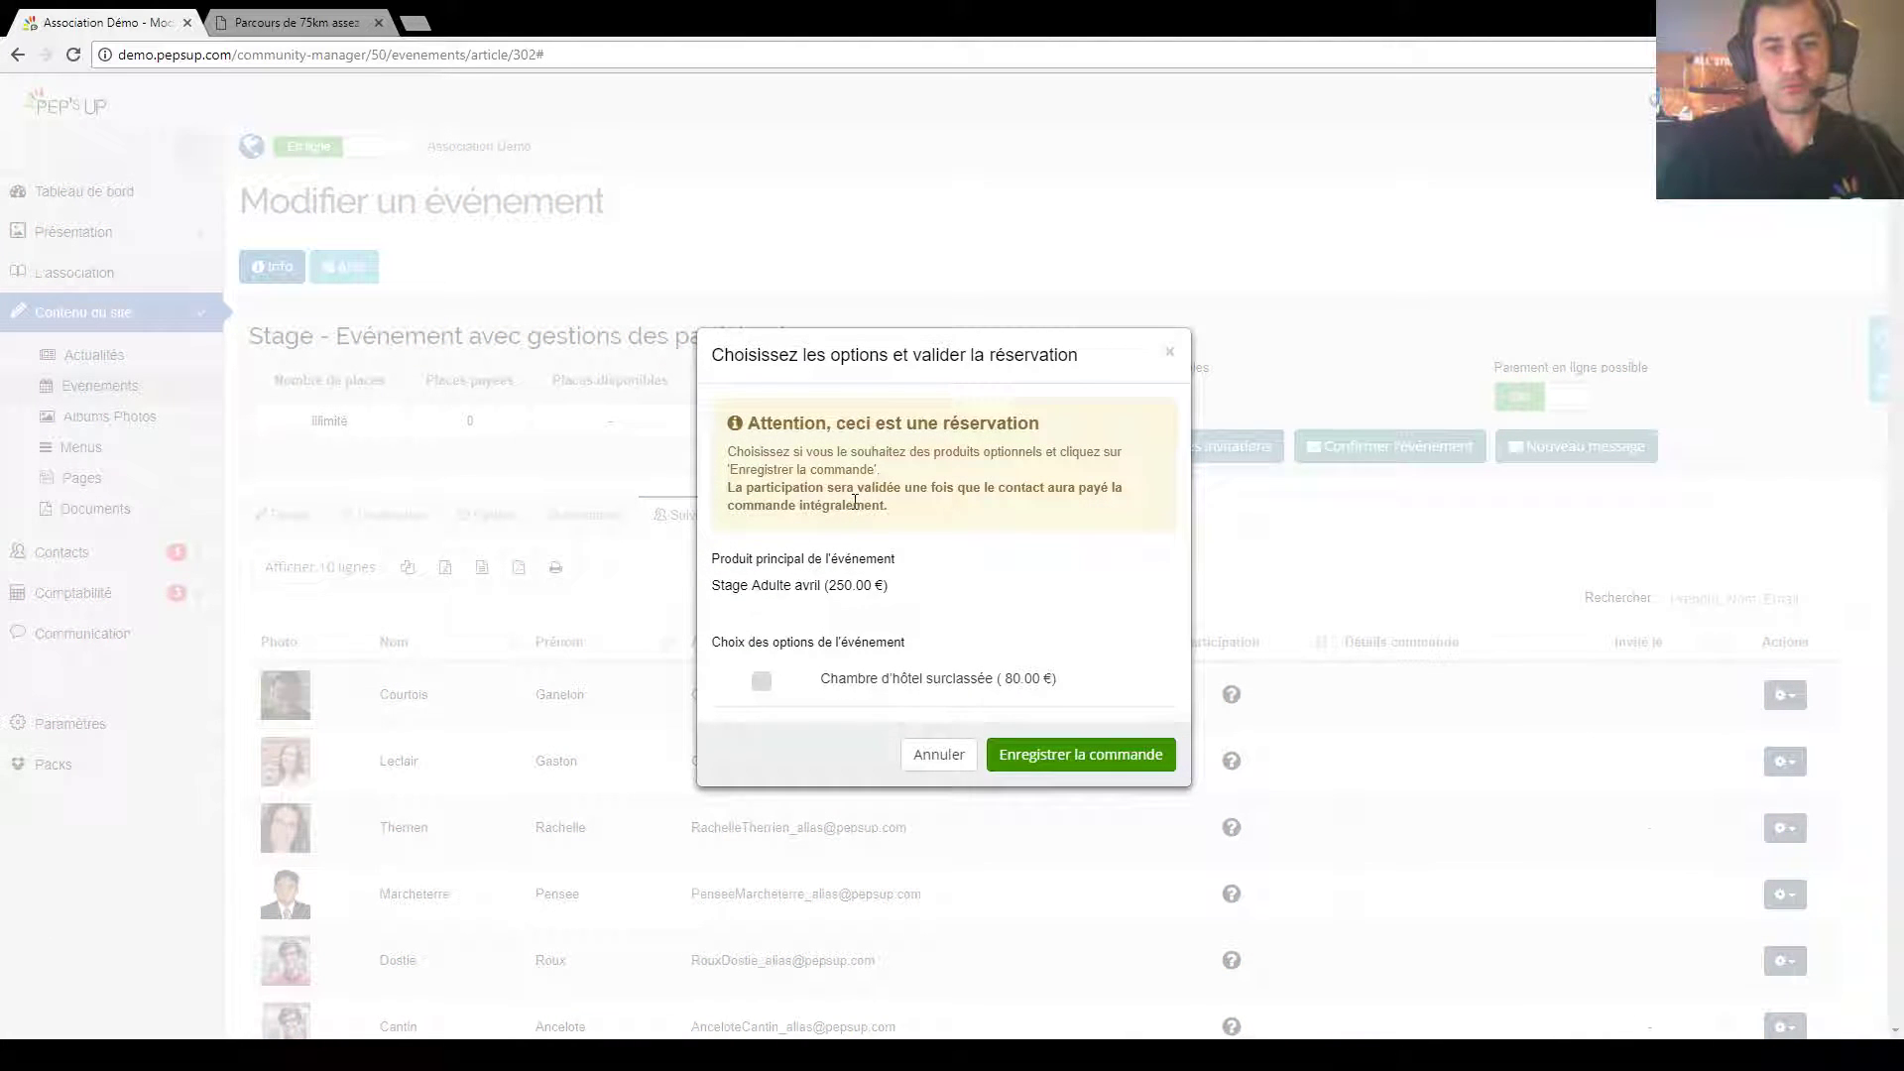
drag(907, 588, 711, 595)
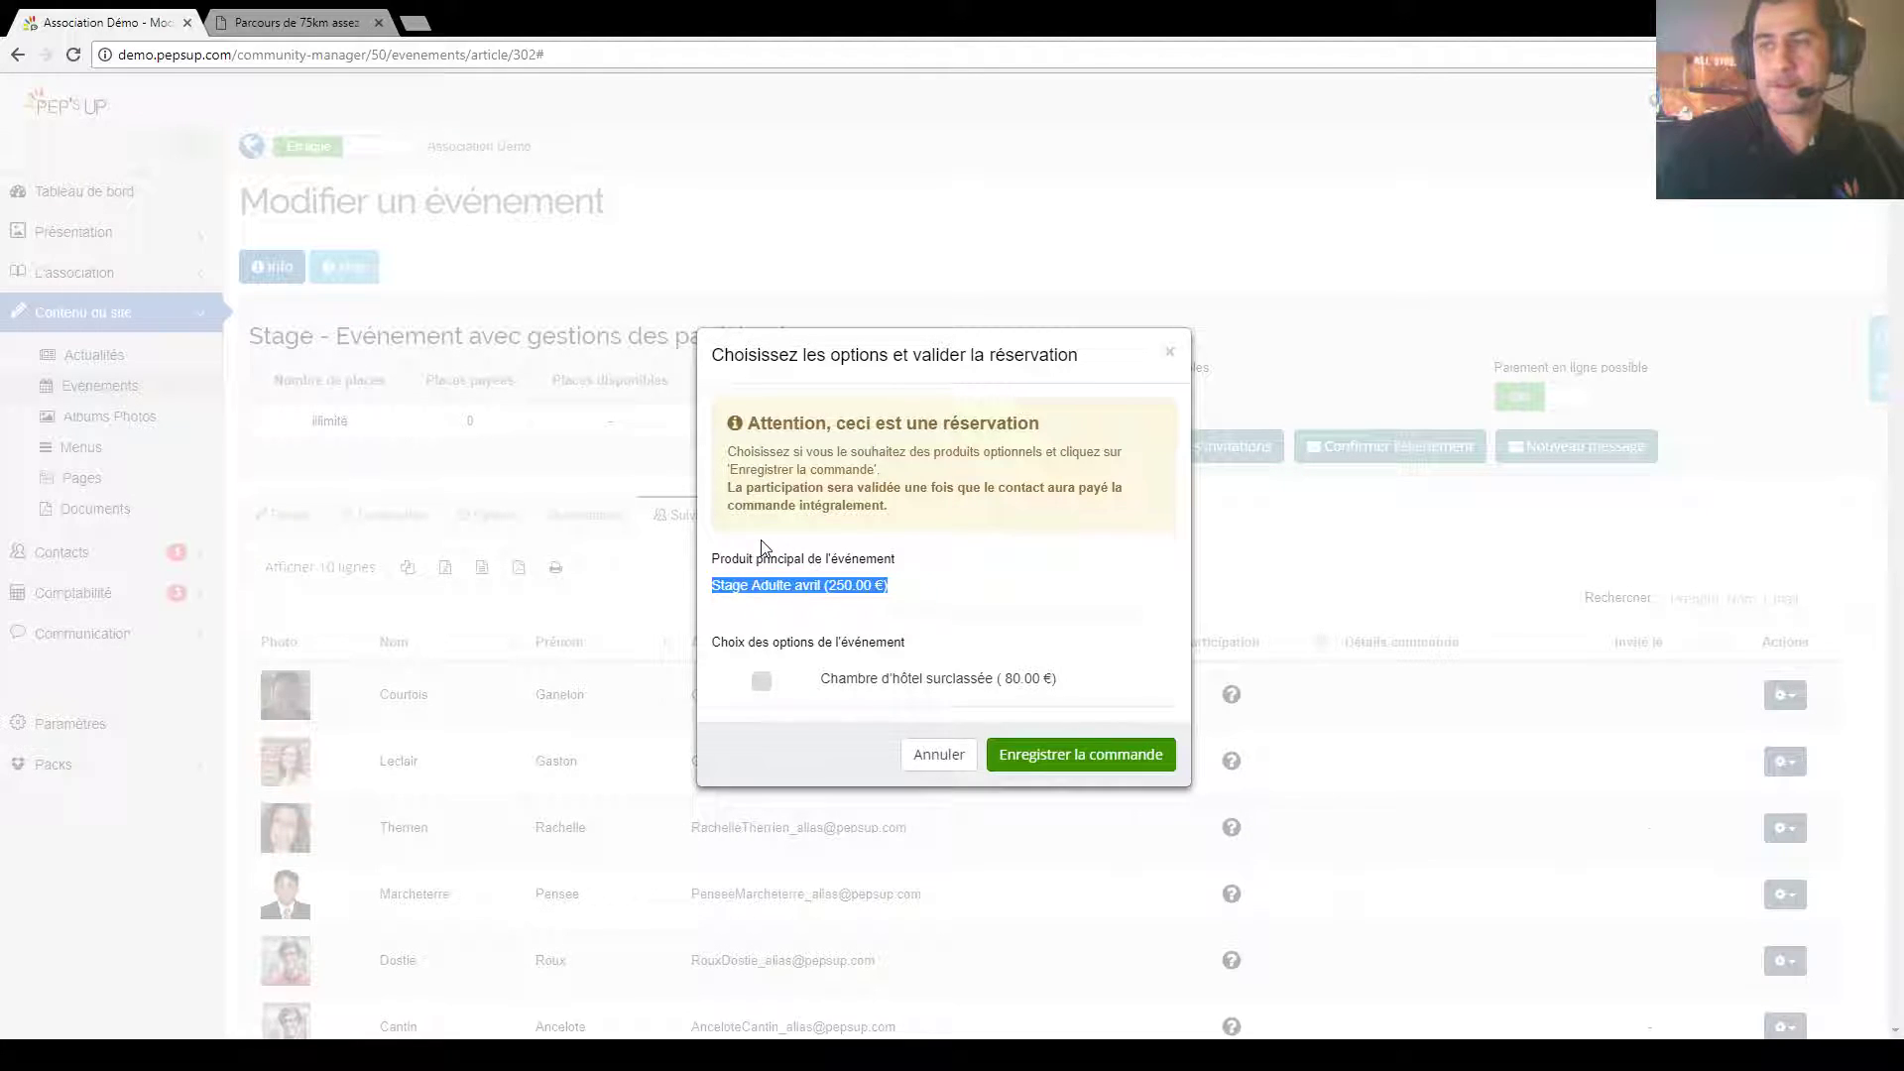
click(763, 680)
click(1062, 763)
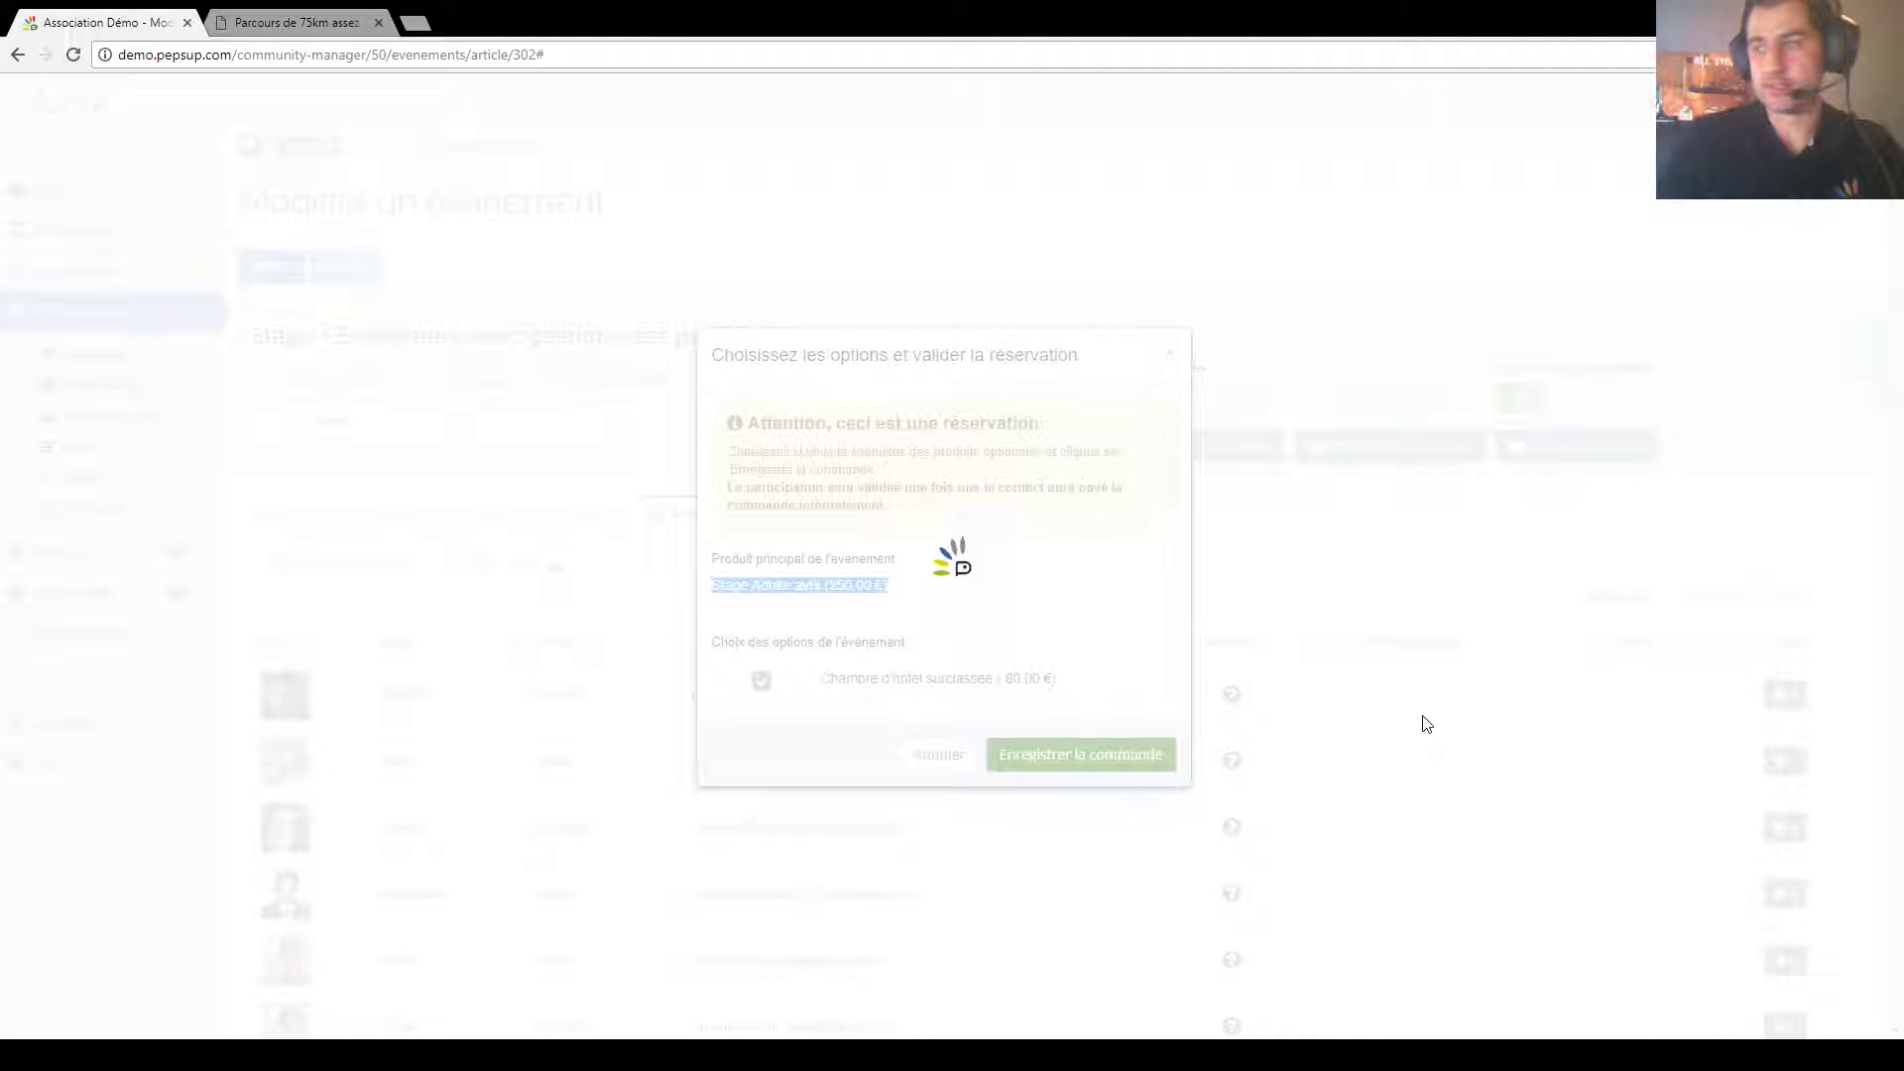
Step: Open the account's own participations page and select "Association Démo" to manage its event responses
click(1774, 761)
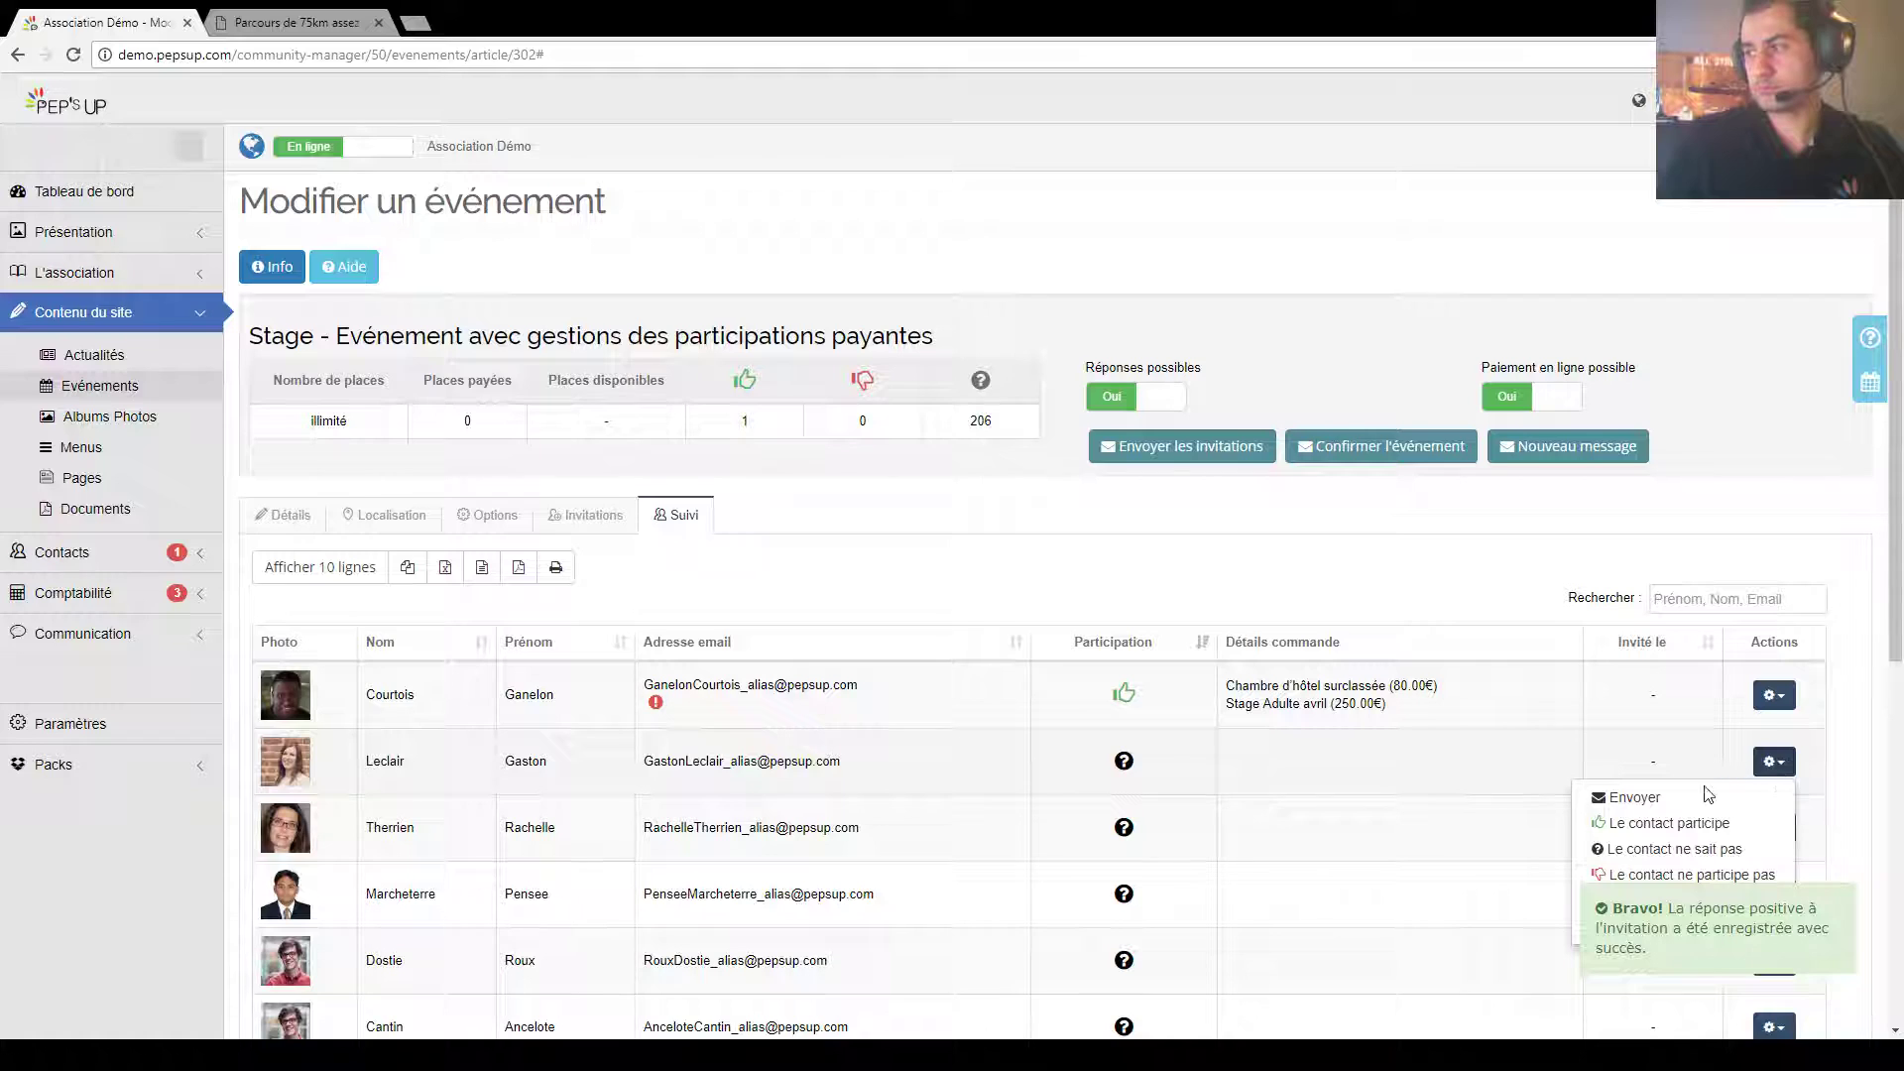
click(1688, 335)
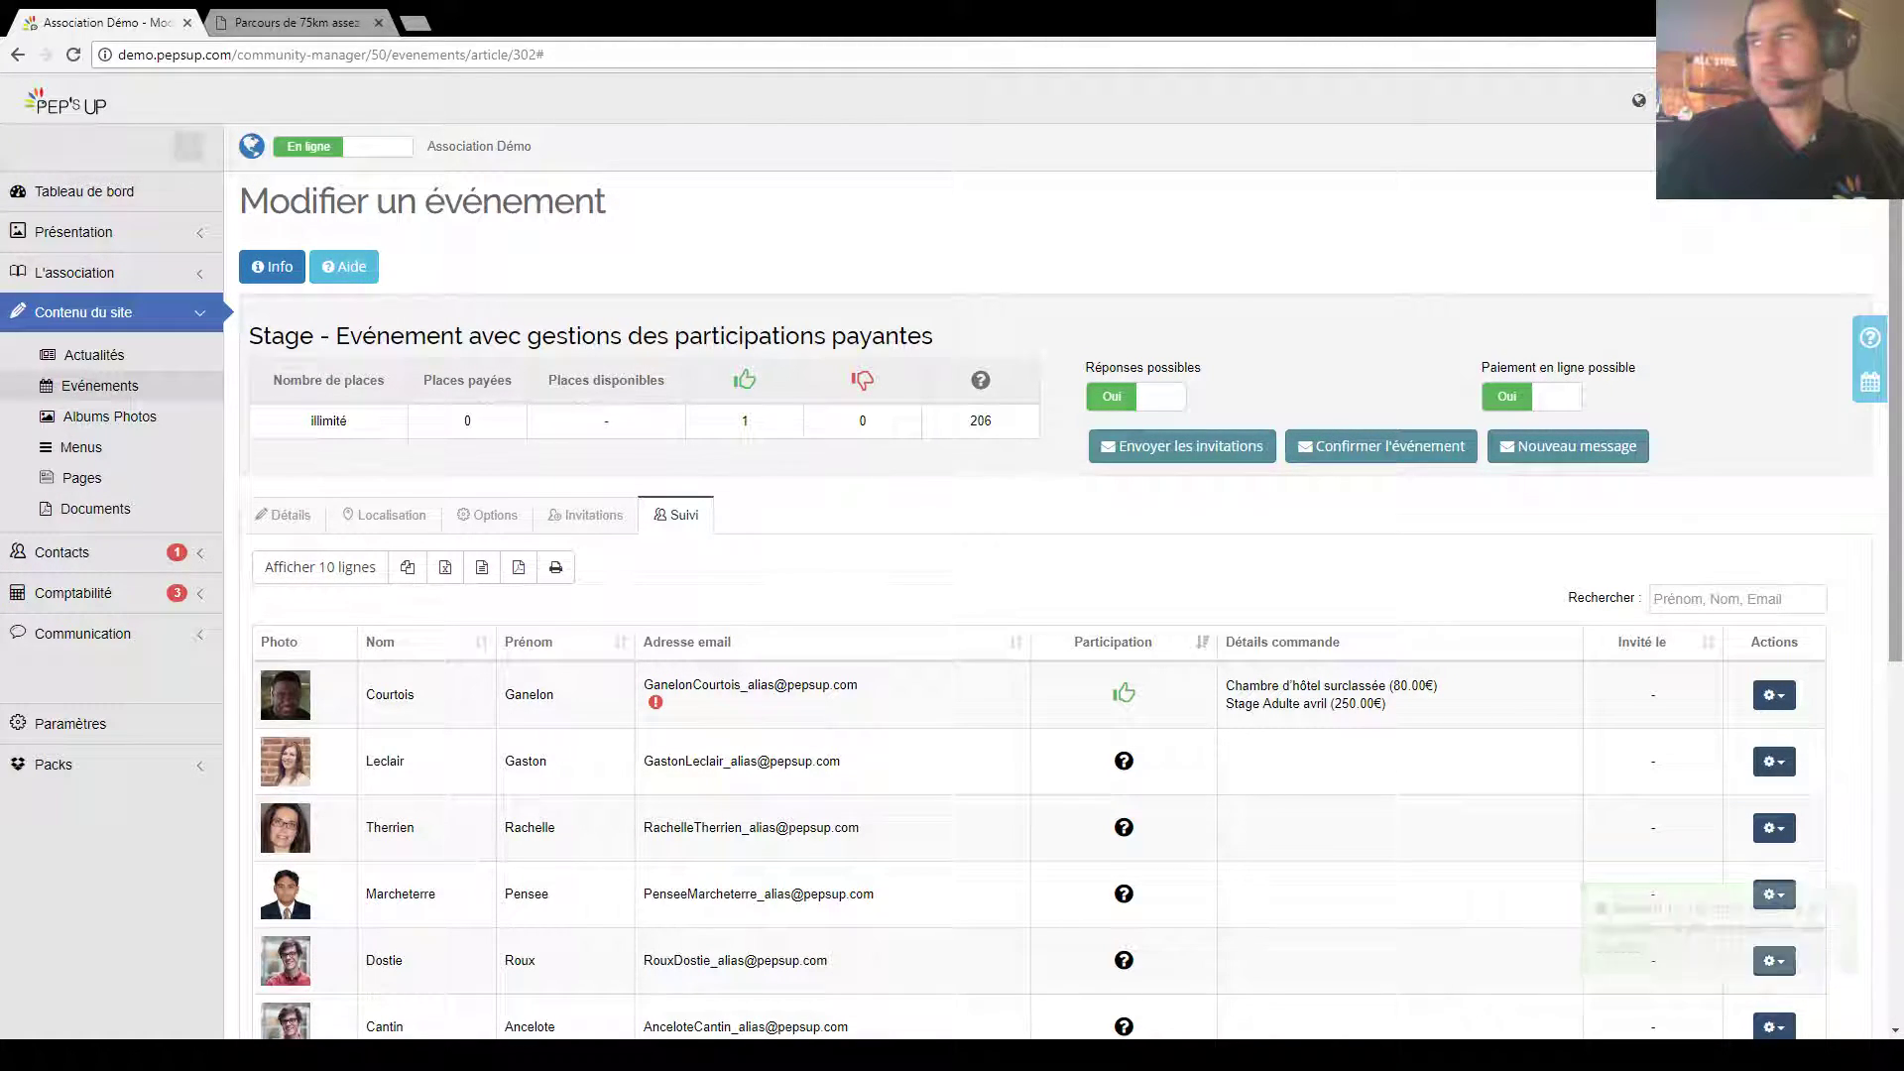
click(1844, 99)
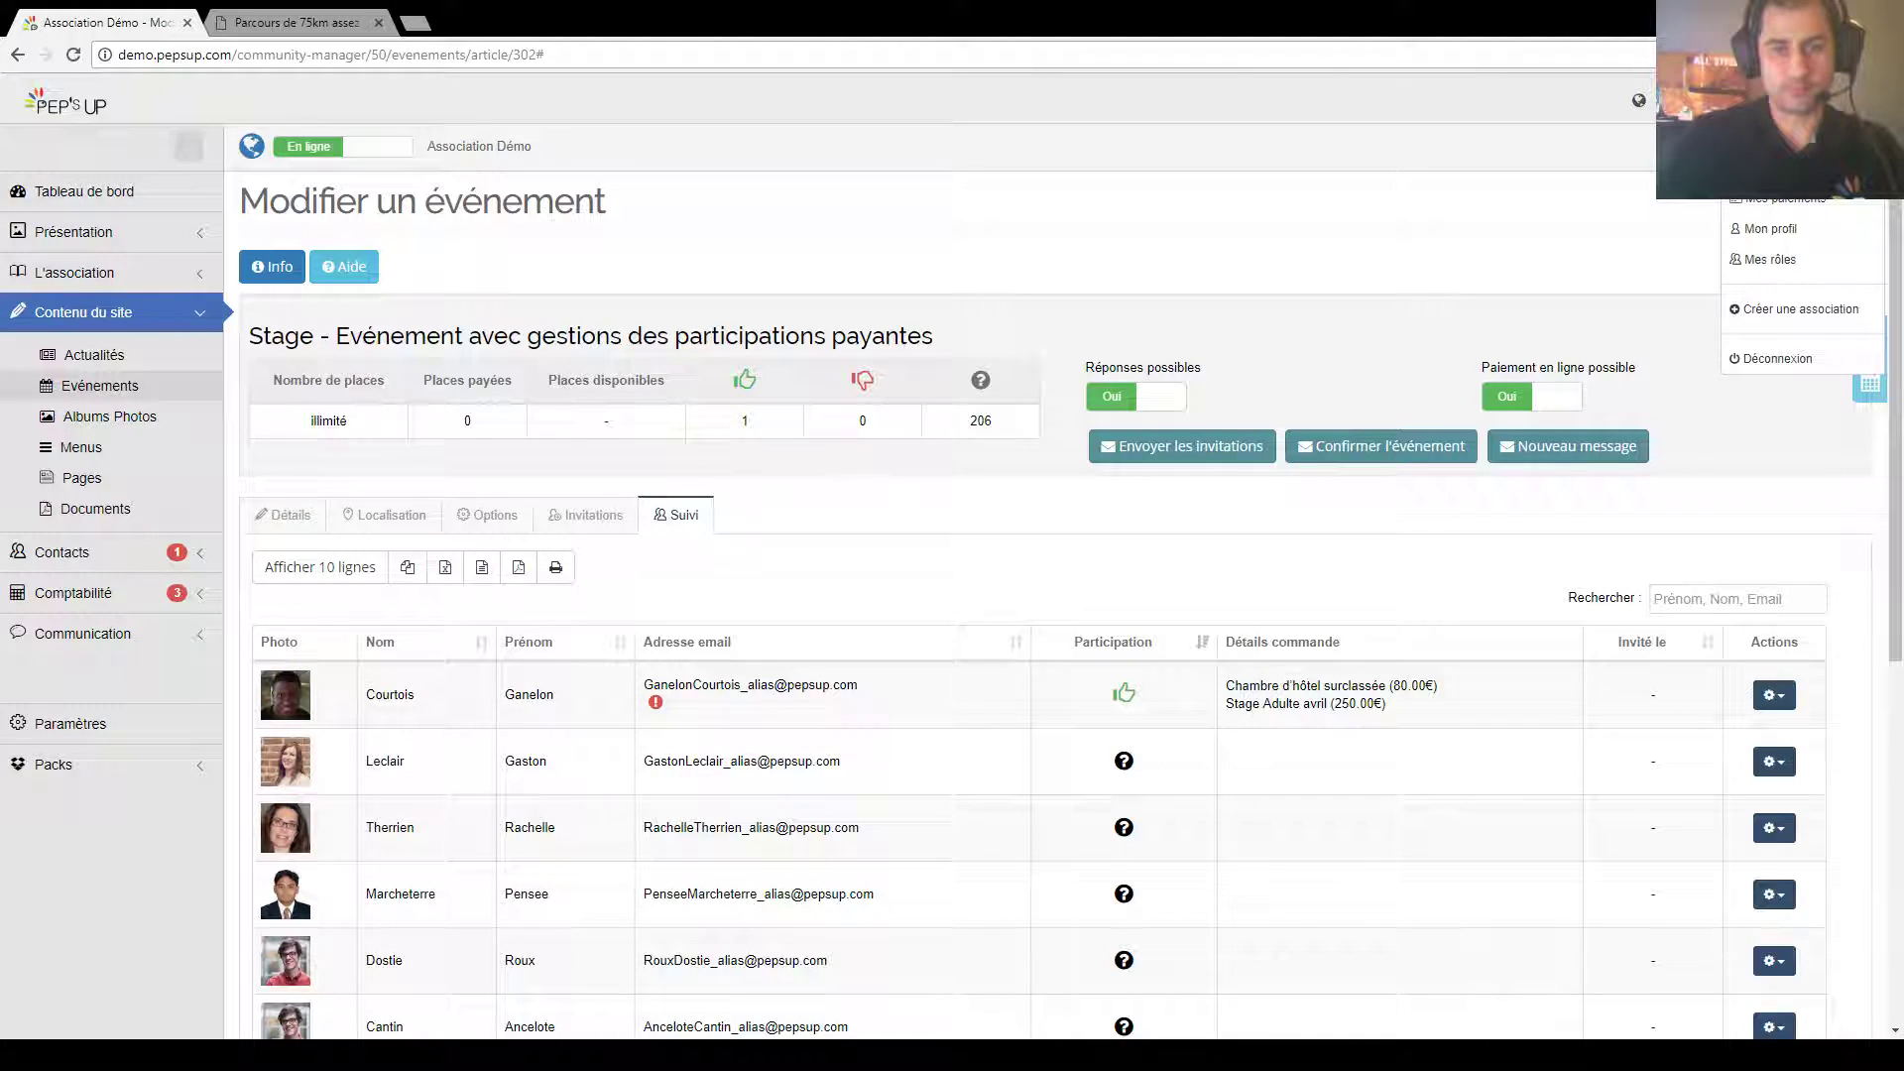
click(1775, 167)
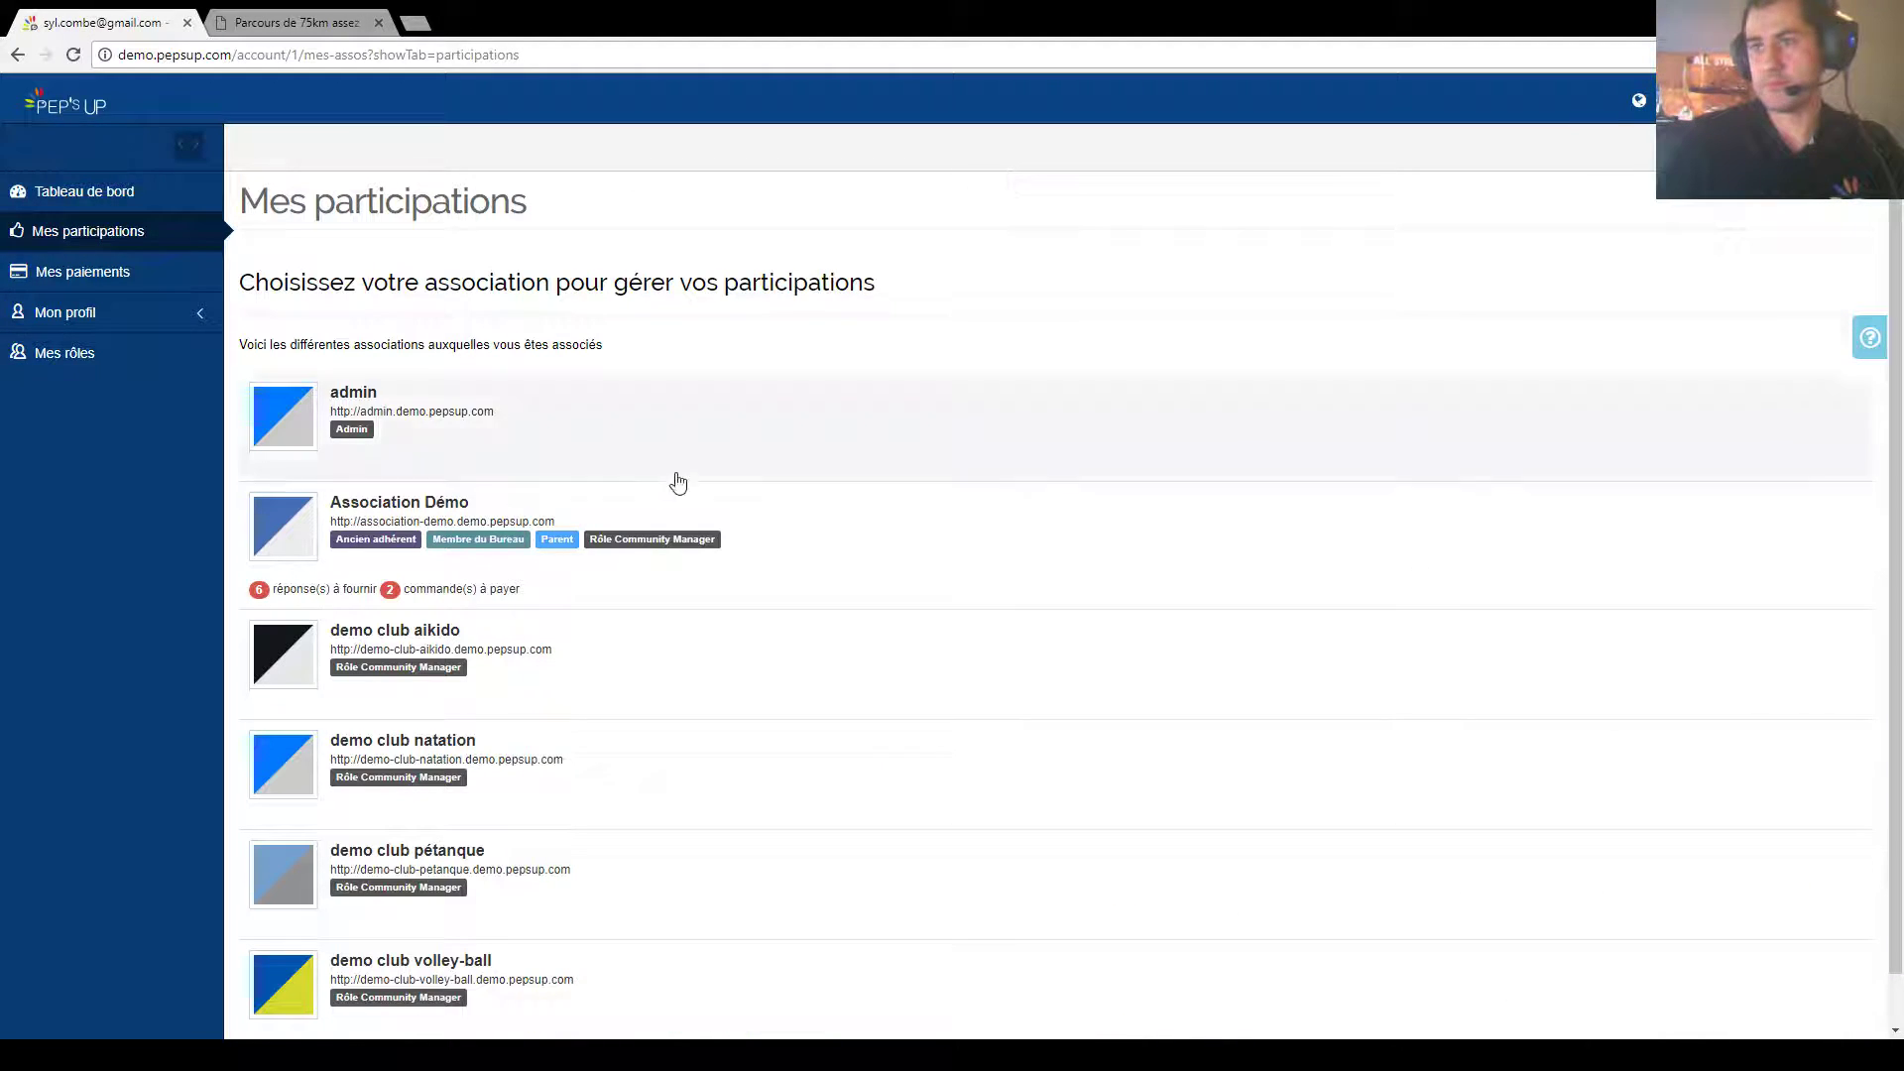
click(859, 547)
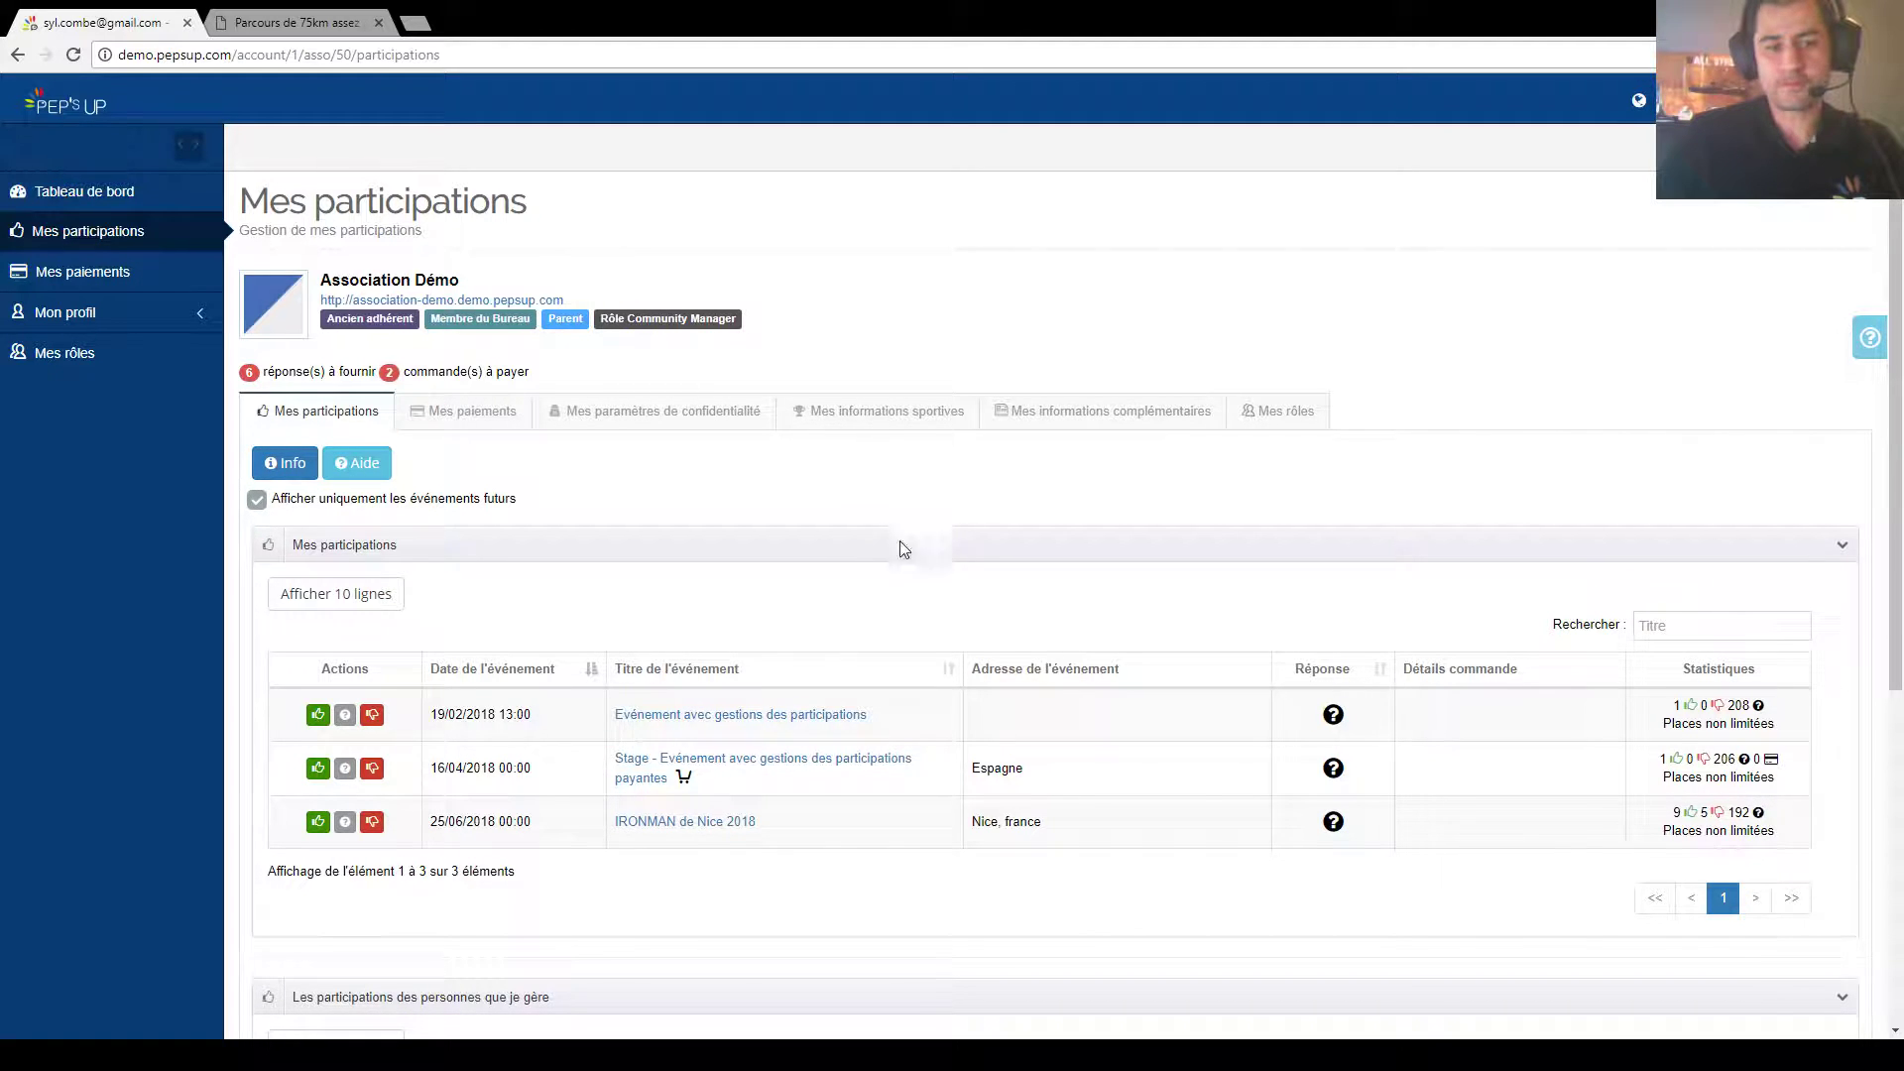
scroll(663, 729, down, 1)
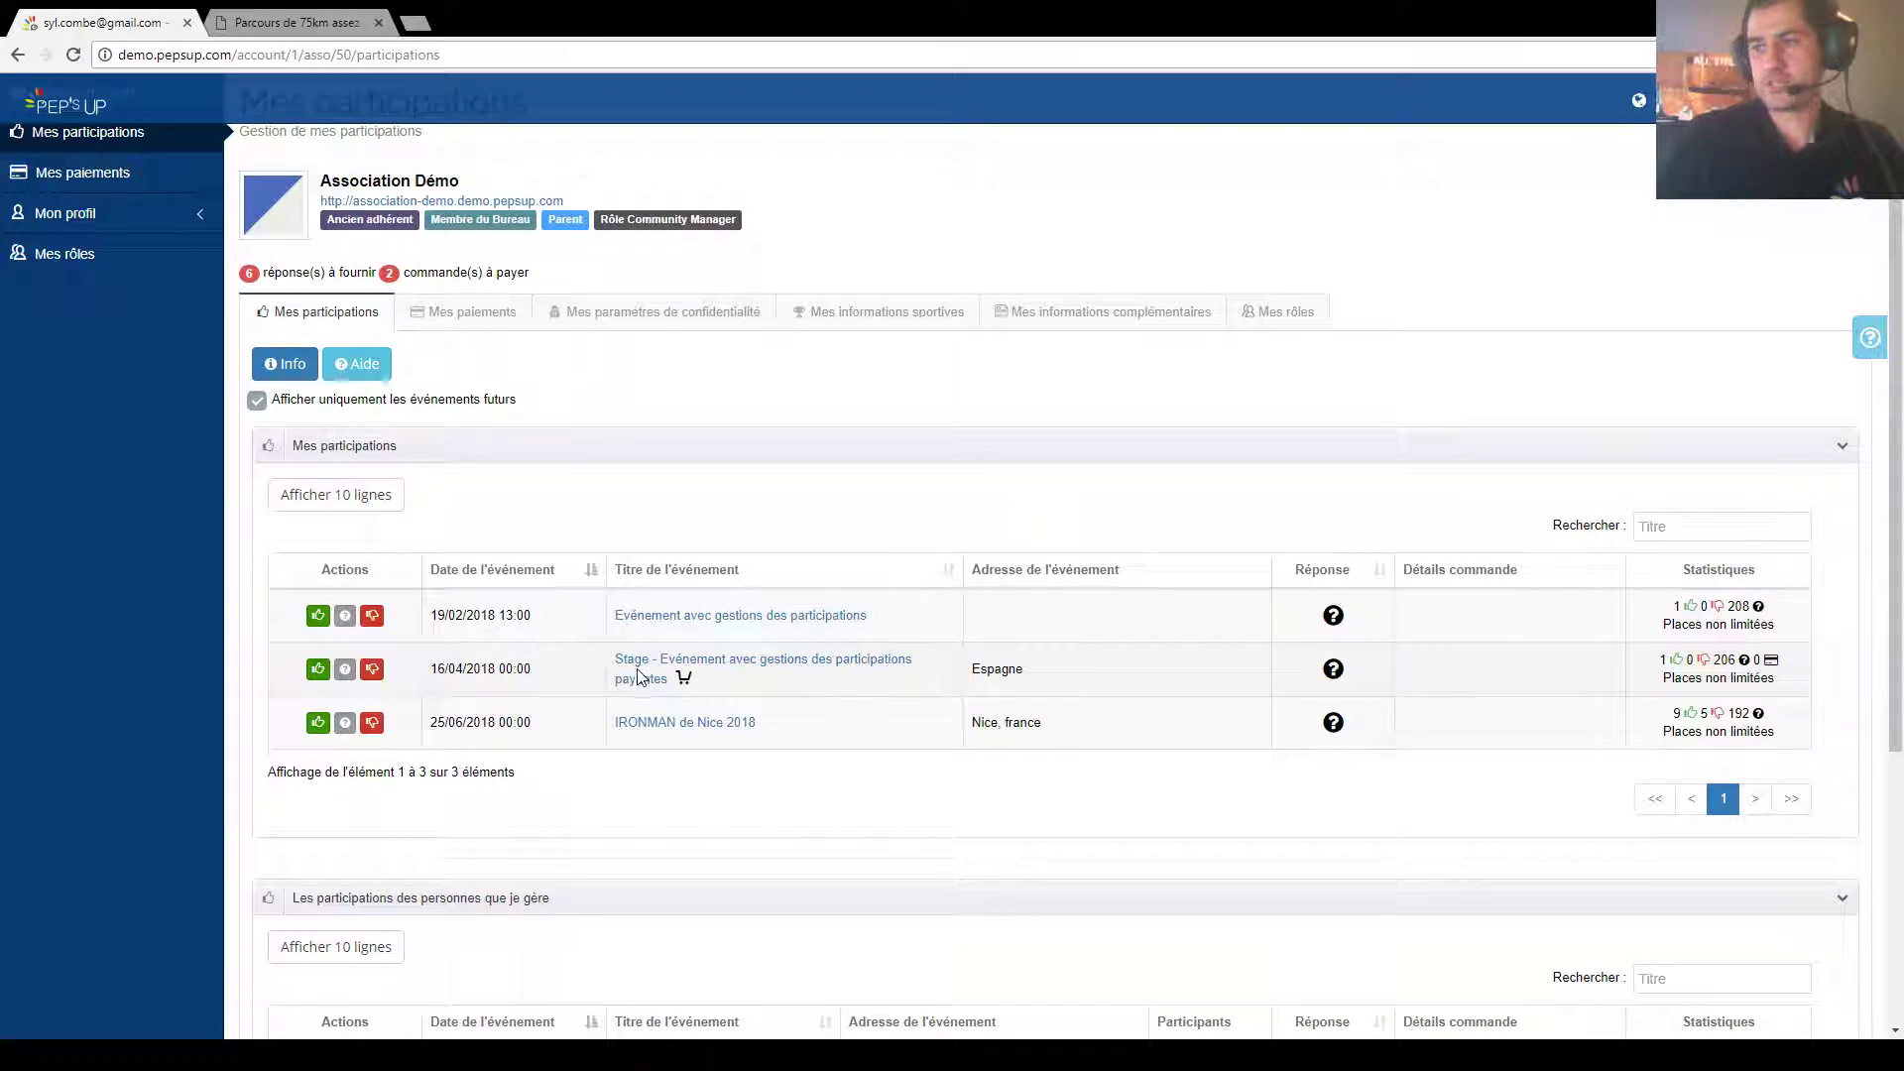
Step: Accept your own participation in "Evénement avec gestions des participations" and order "Stage Adulte avril (250 €)" with the option "Chambre d'hôtel surclassée (80 €)"
click(318, 615)
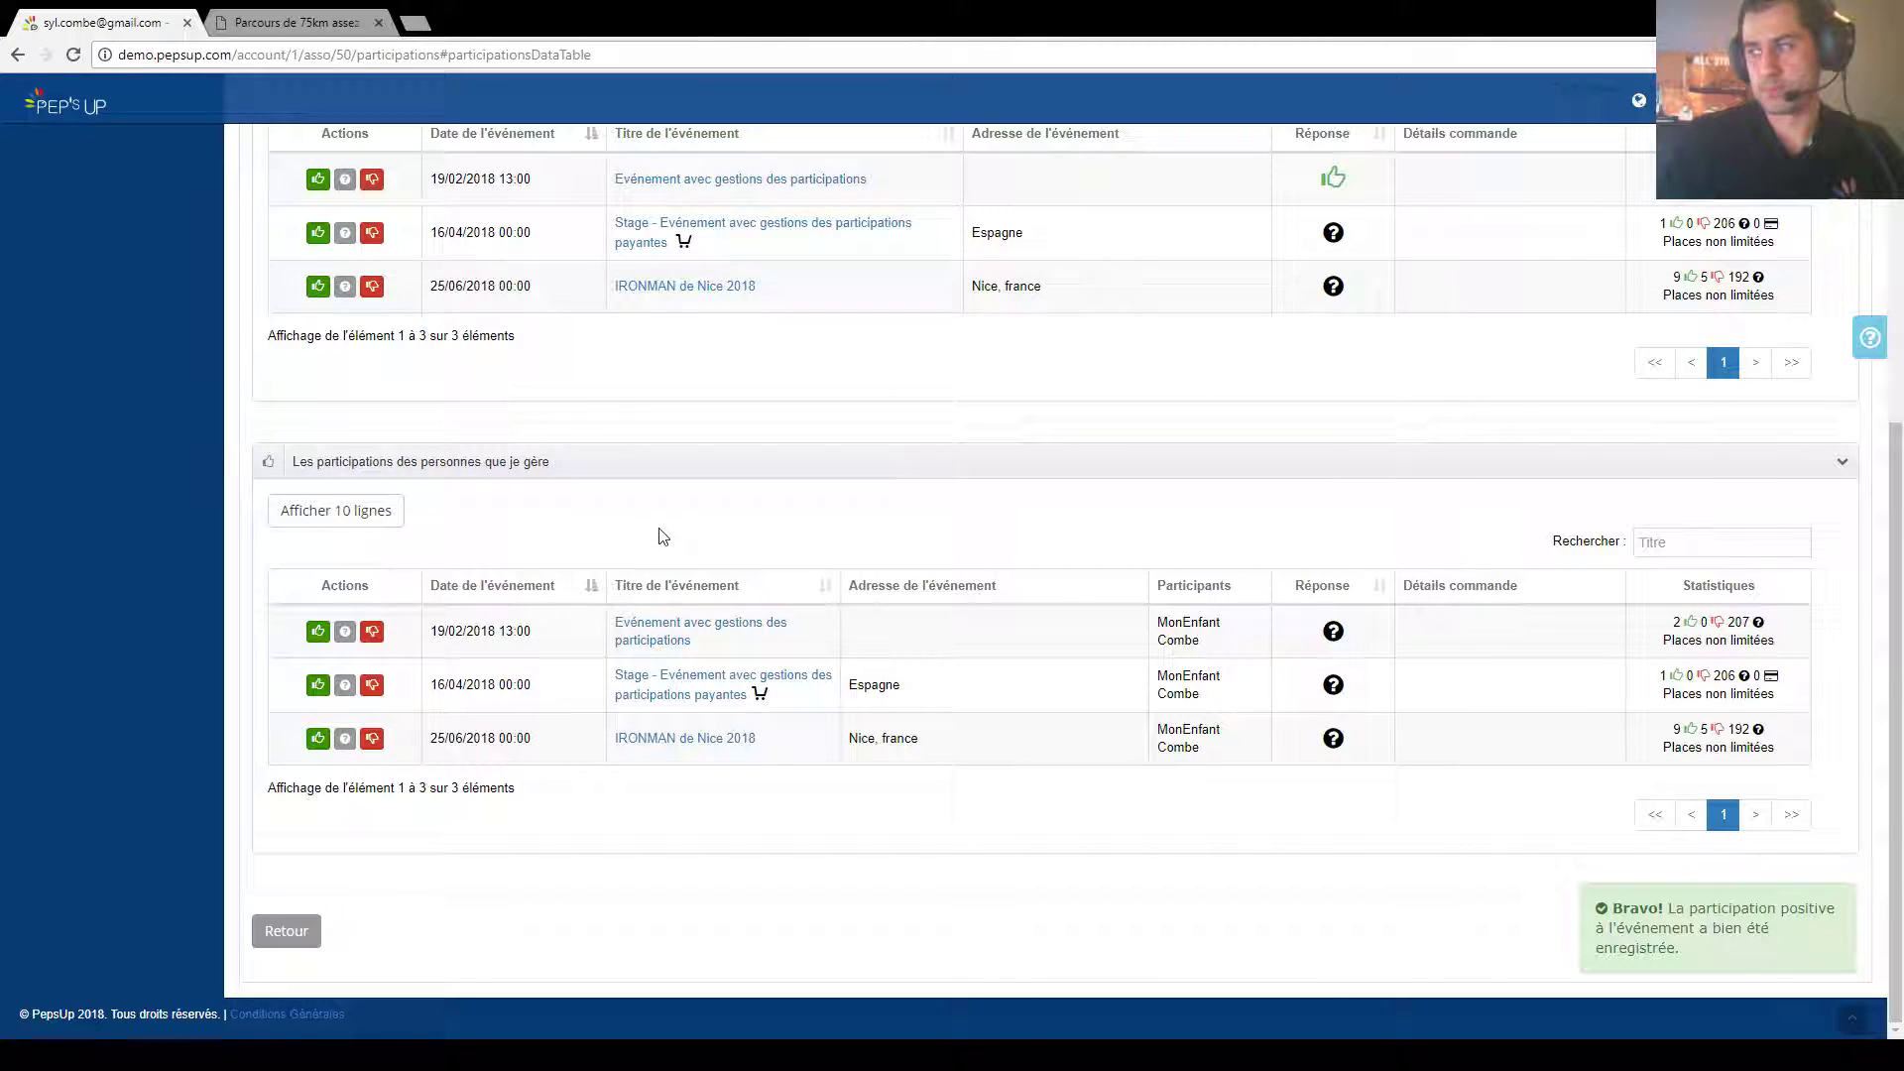
scroll(663, 536, up, 3)
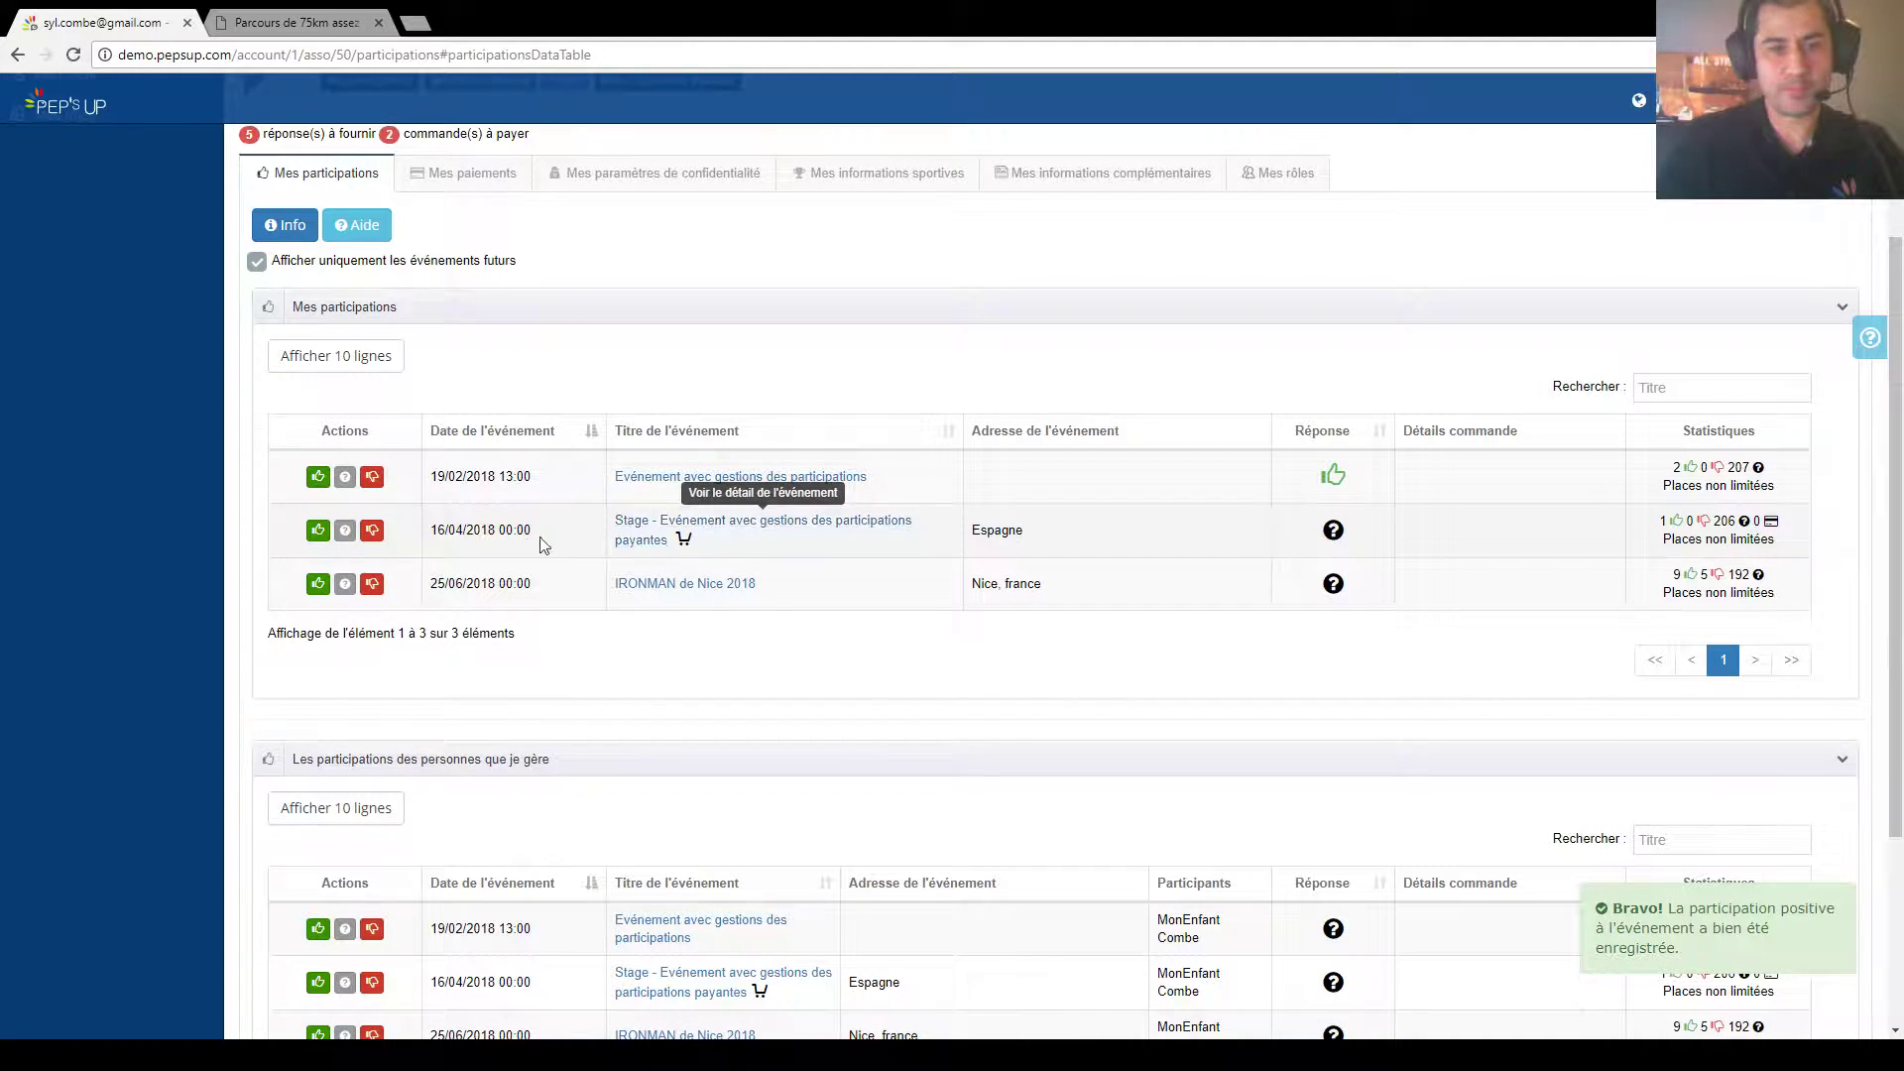
click(318, 529)
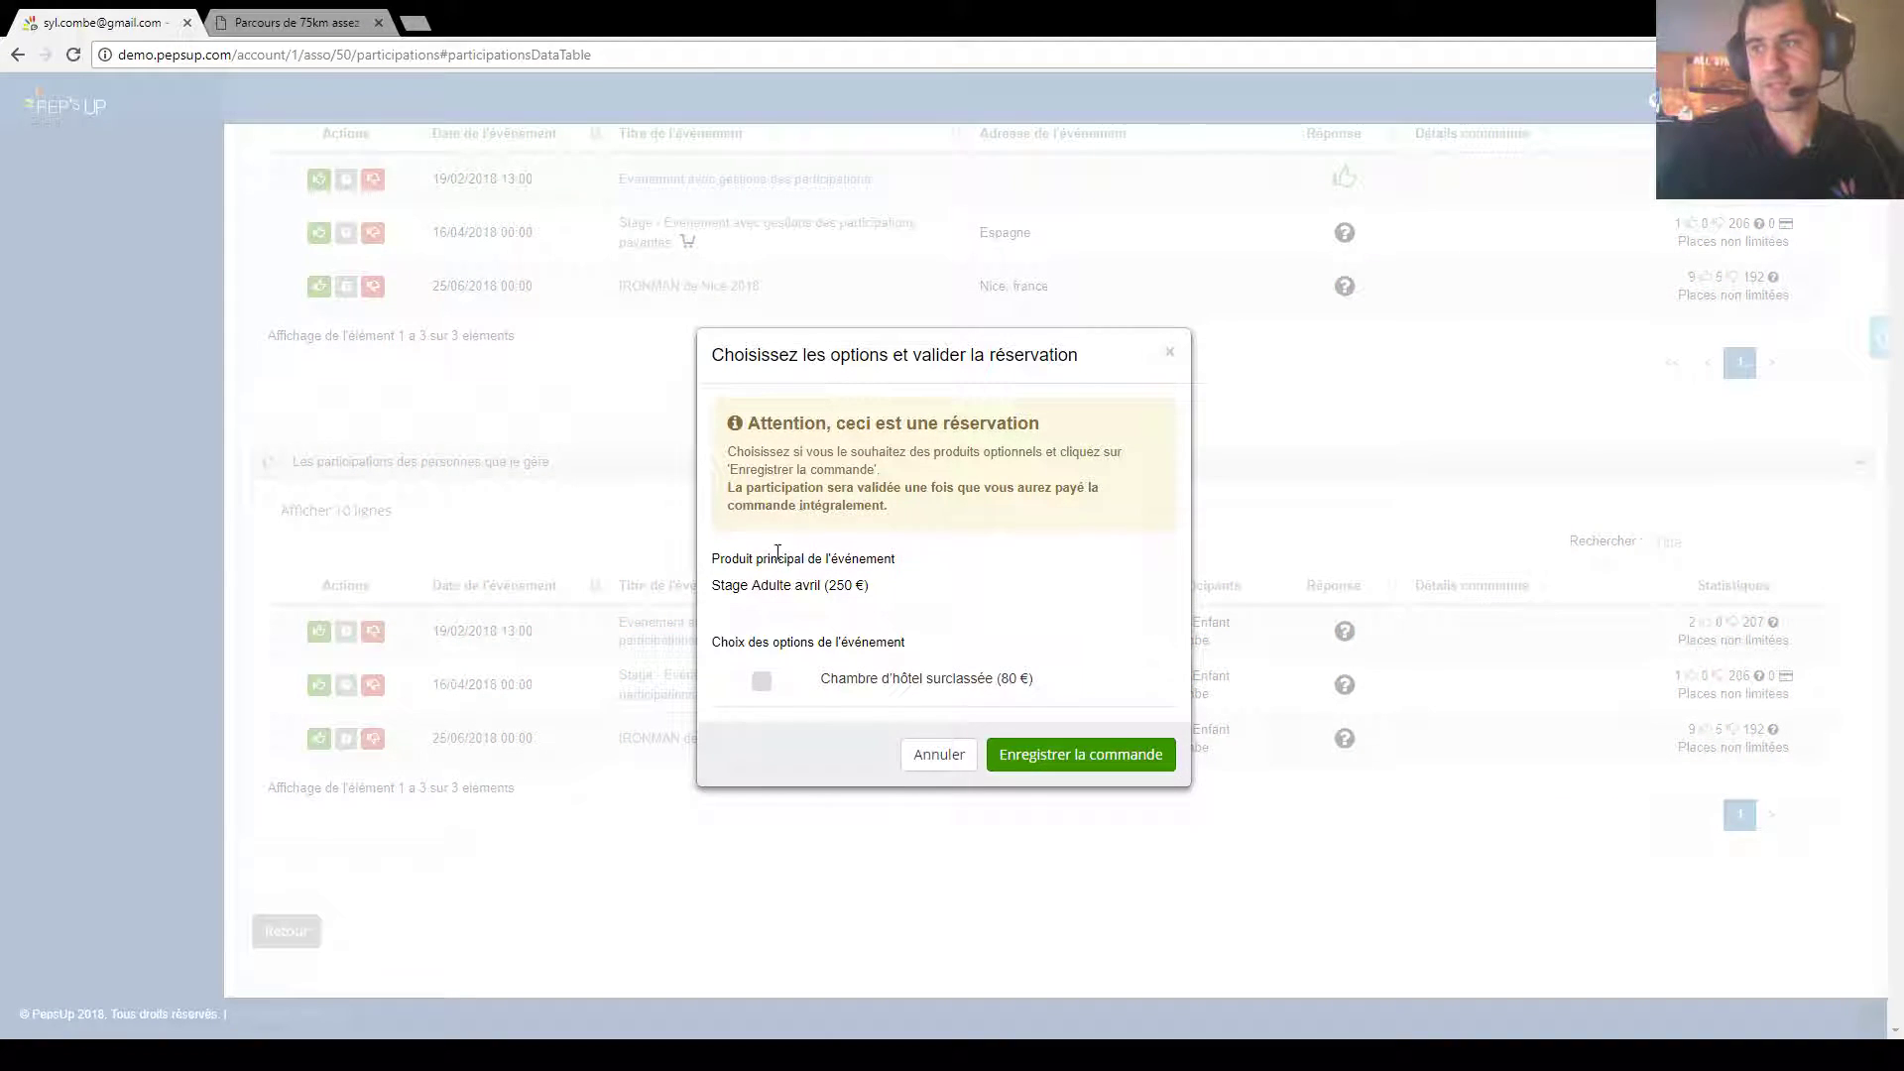
click(763, 683)
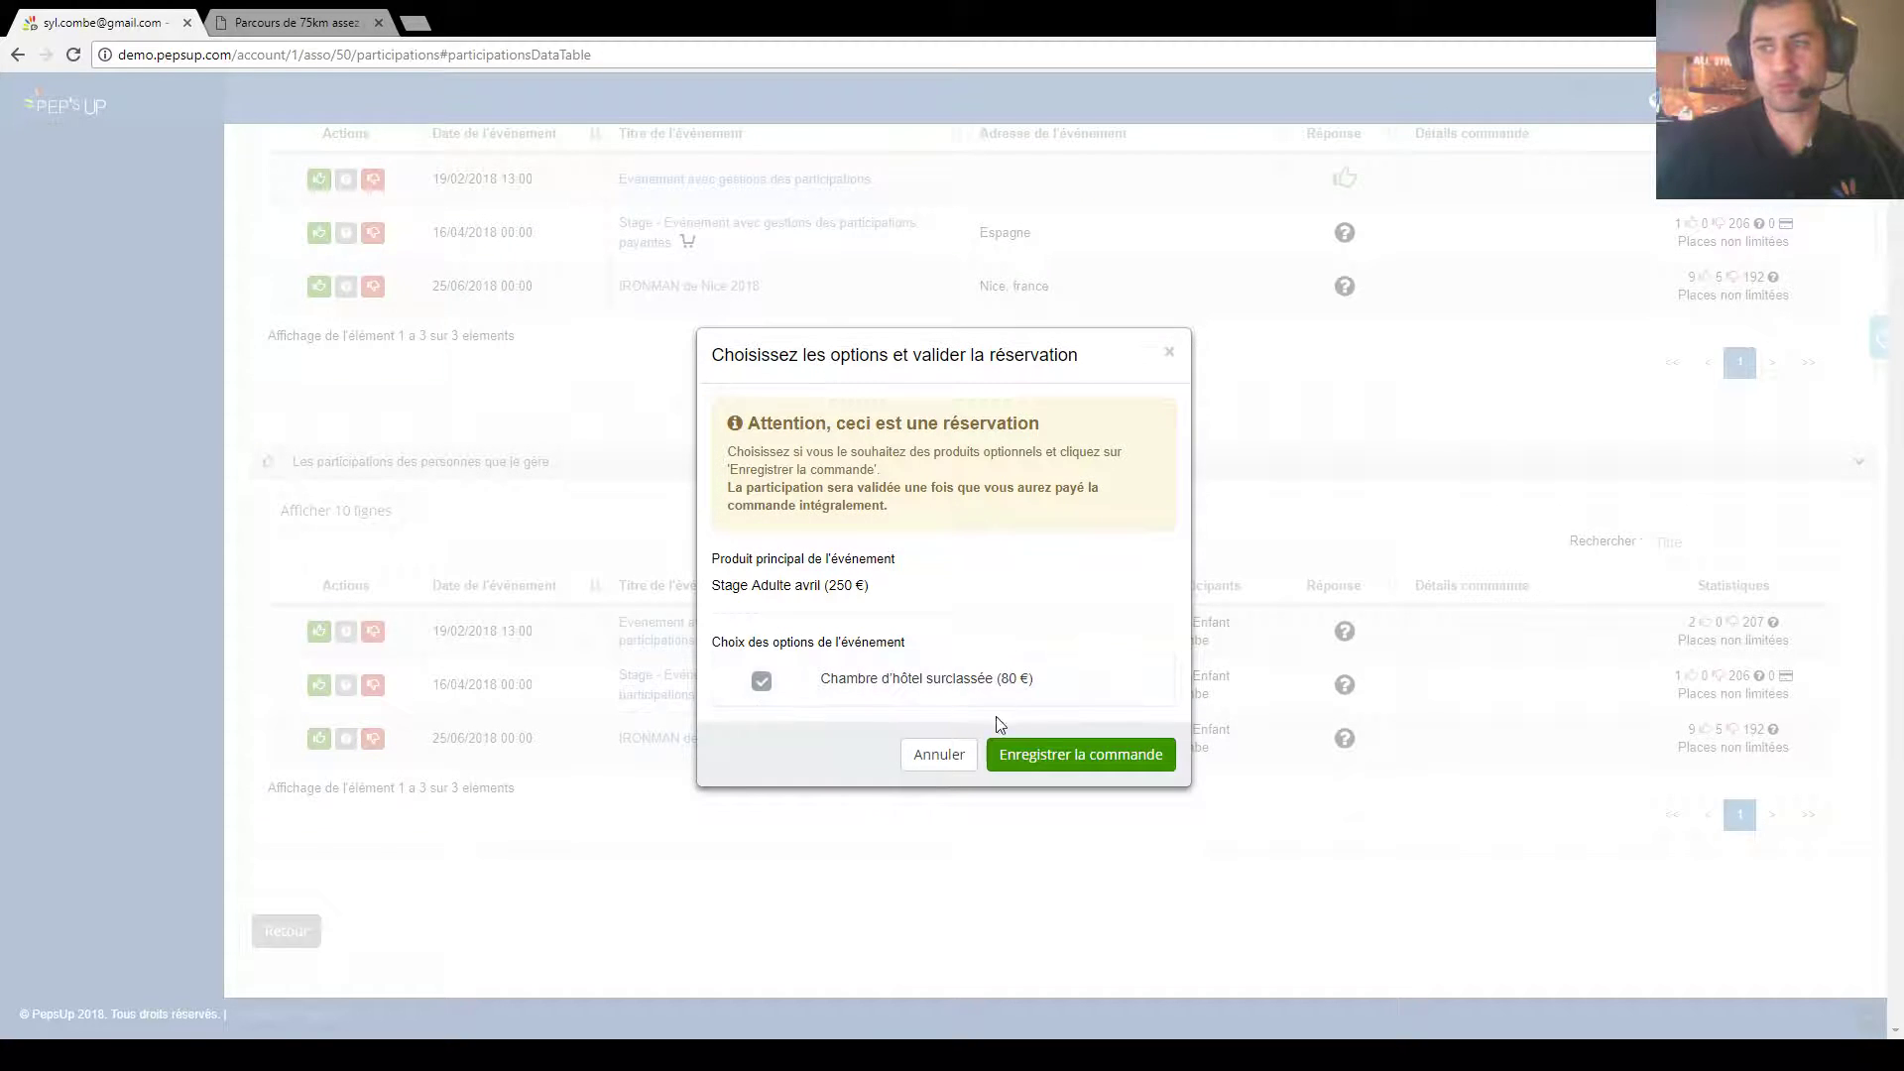
click(1111, 760)
Step: Accept the managed child's participation in "Evénement avec gestions des participations" and order the paid "Stage Adulte avril" for the child without options
scroll(793, 416, up, 1)
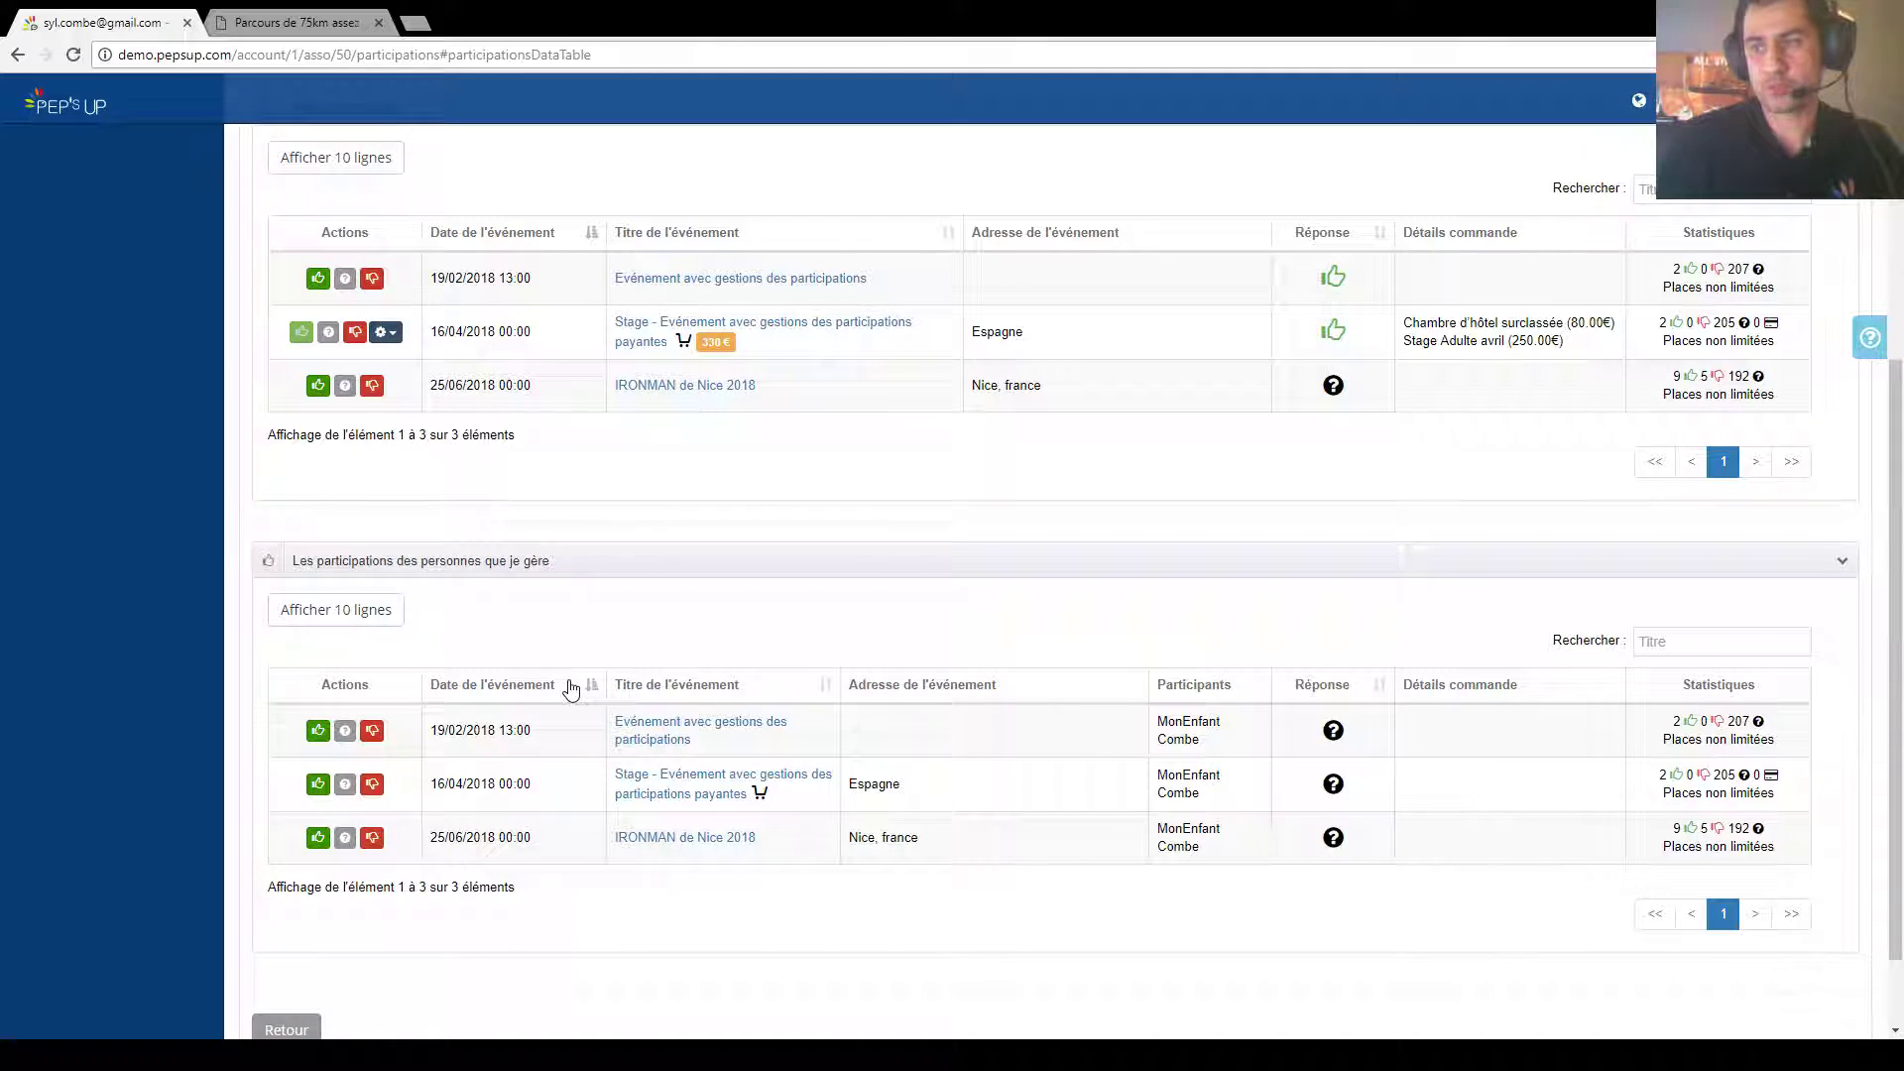
click(317, 729)
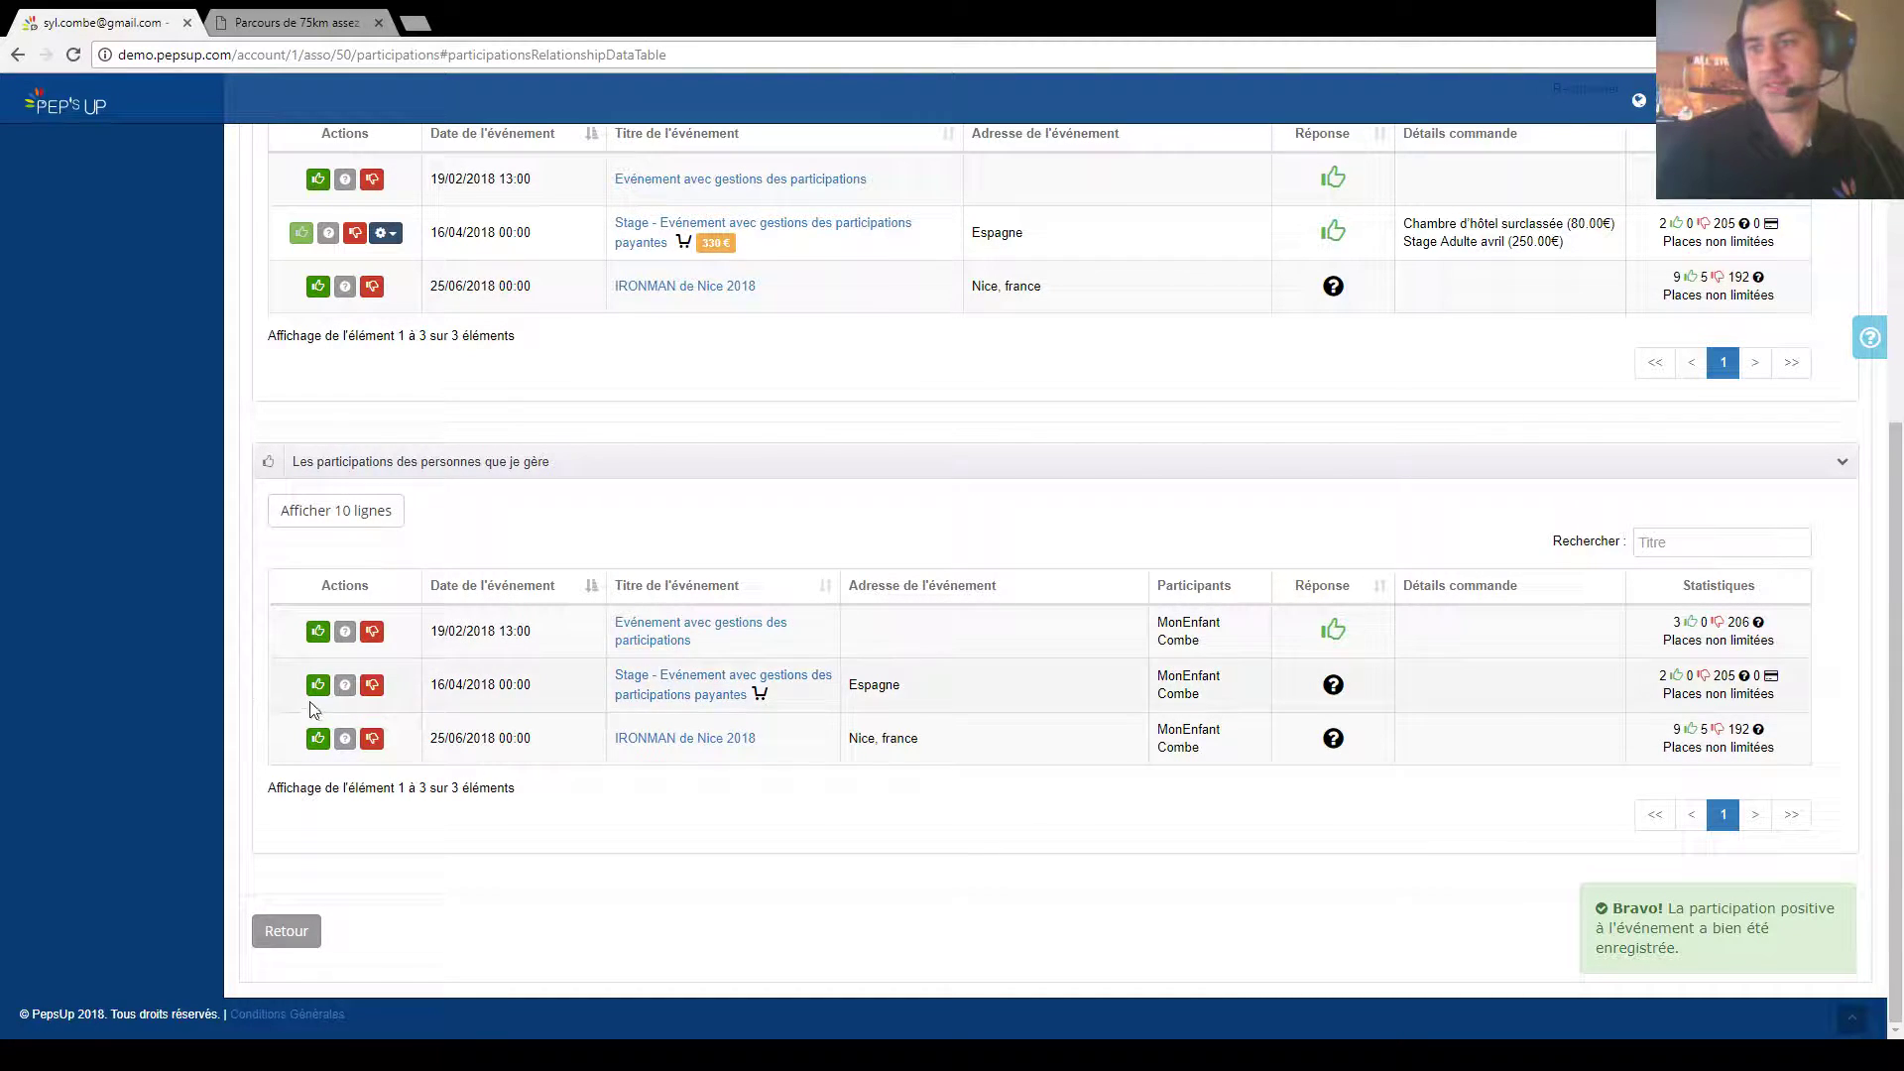
click(318, 684)
click(1067, 750)
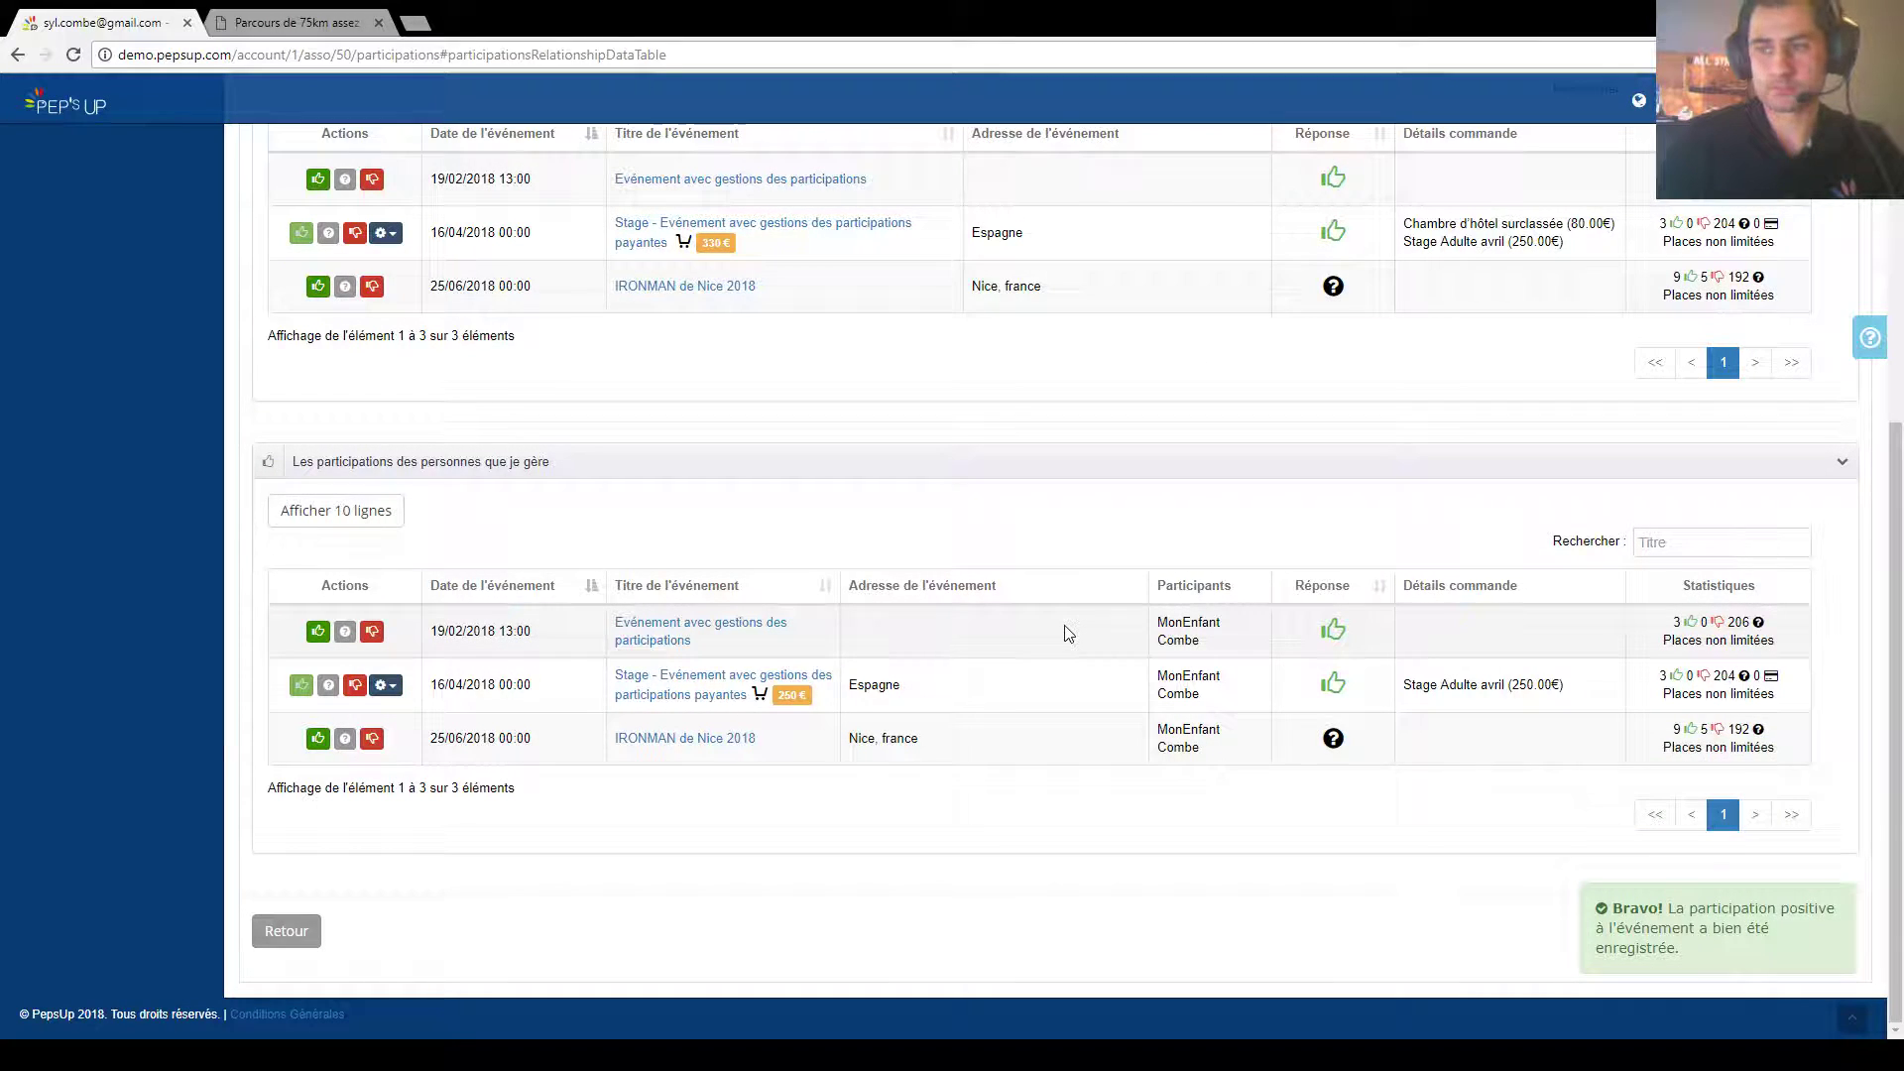
Step: Return to the association's management space and check the order payment status in the participation tracking of the paid "Stage" event
scroll(1067, 634, up, 3)
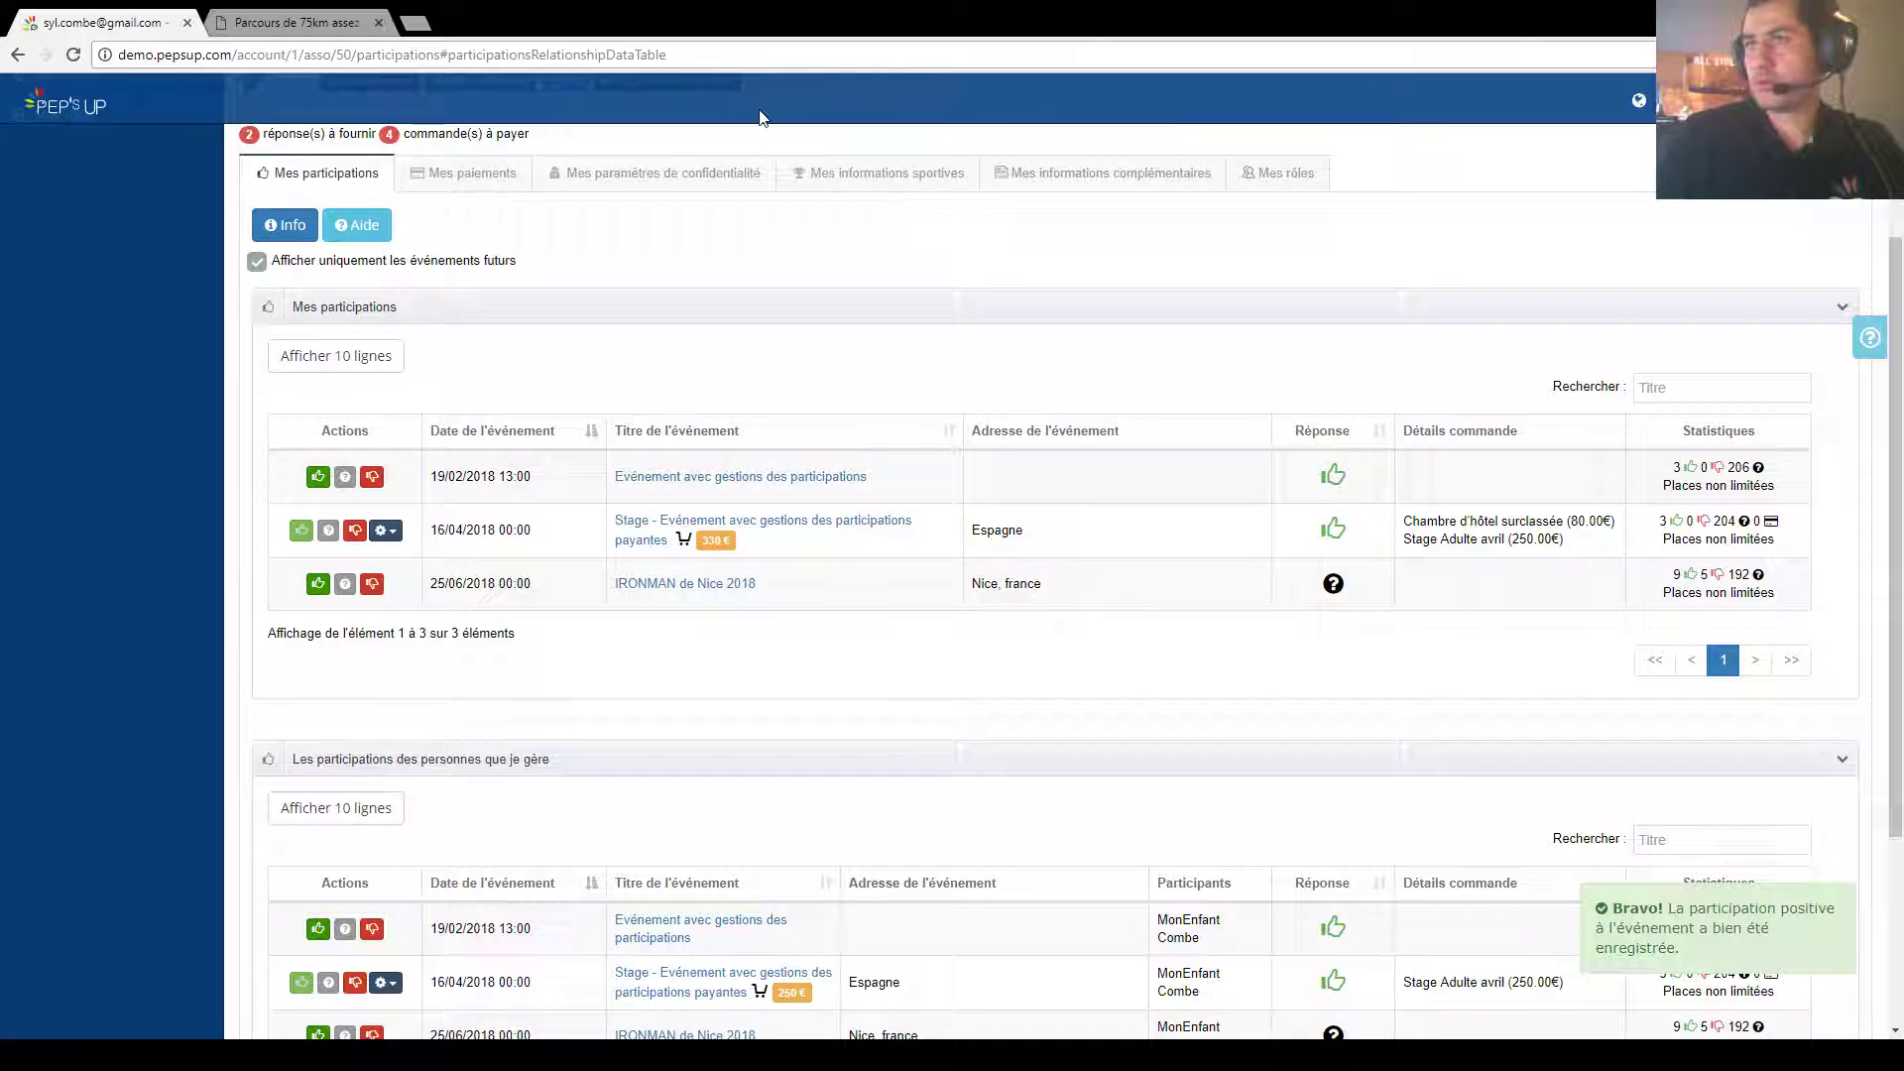
click(1684, 100)
click(1575, 238)
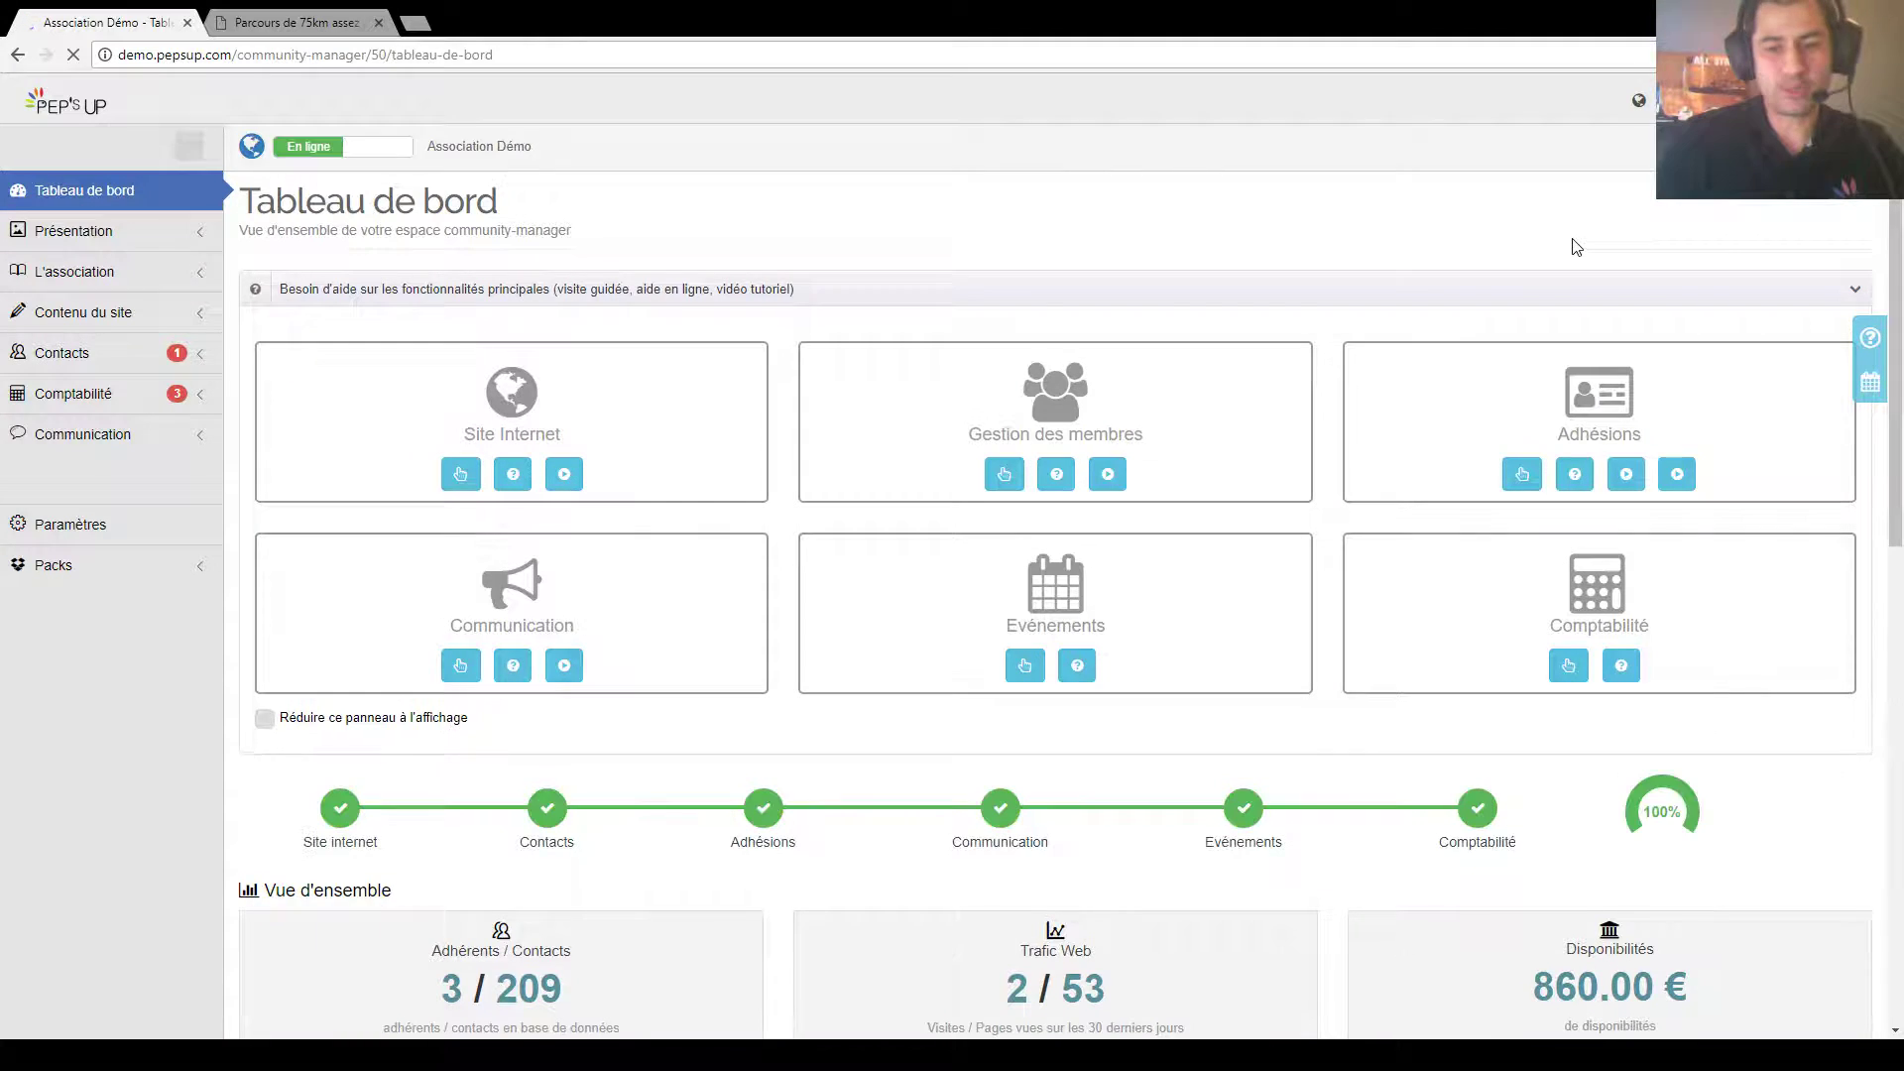
click(127, 316)
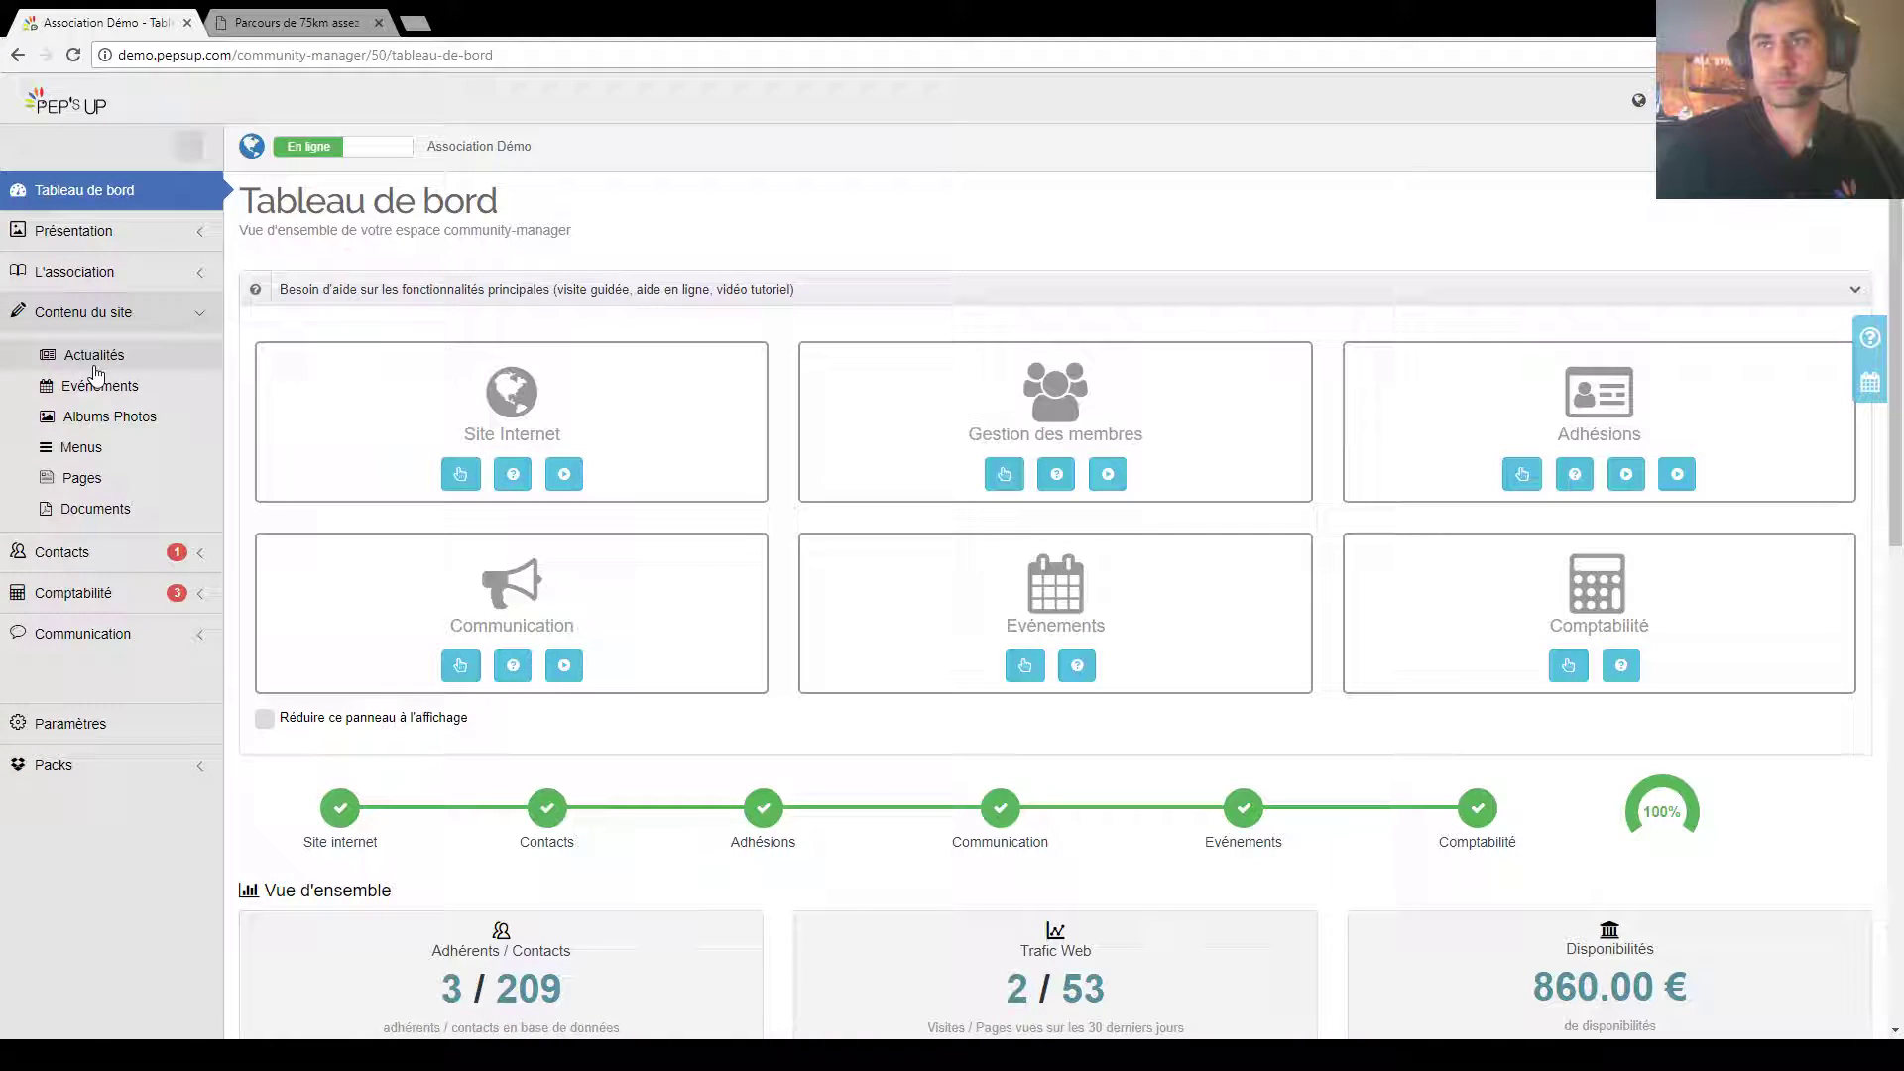
click(109, 393)
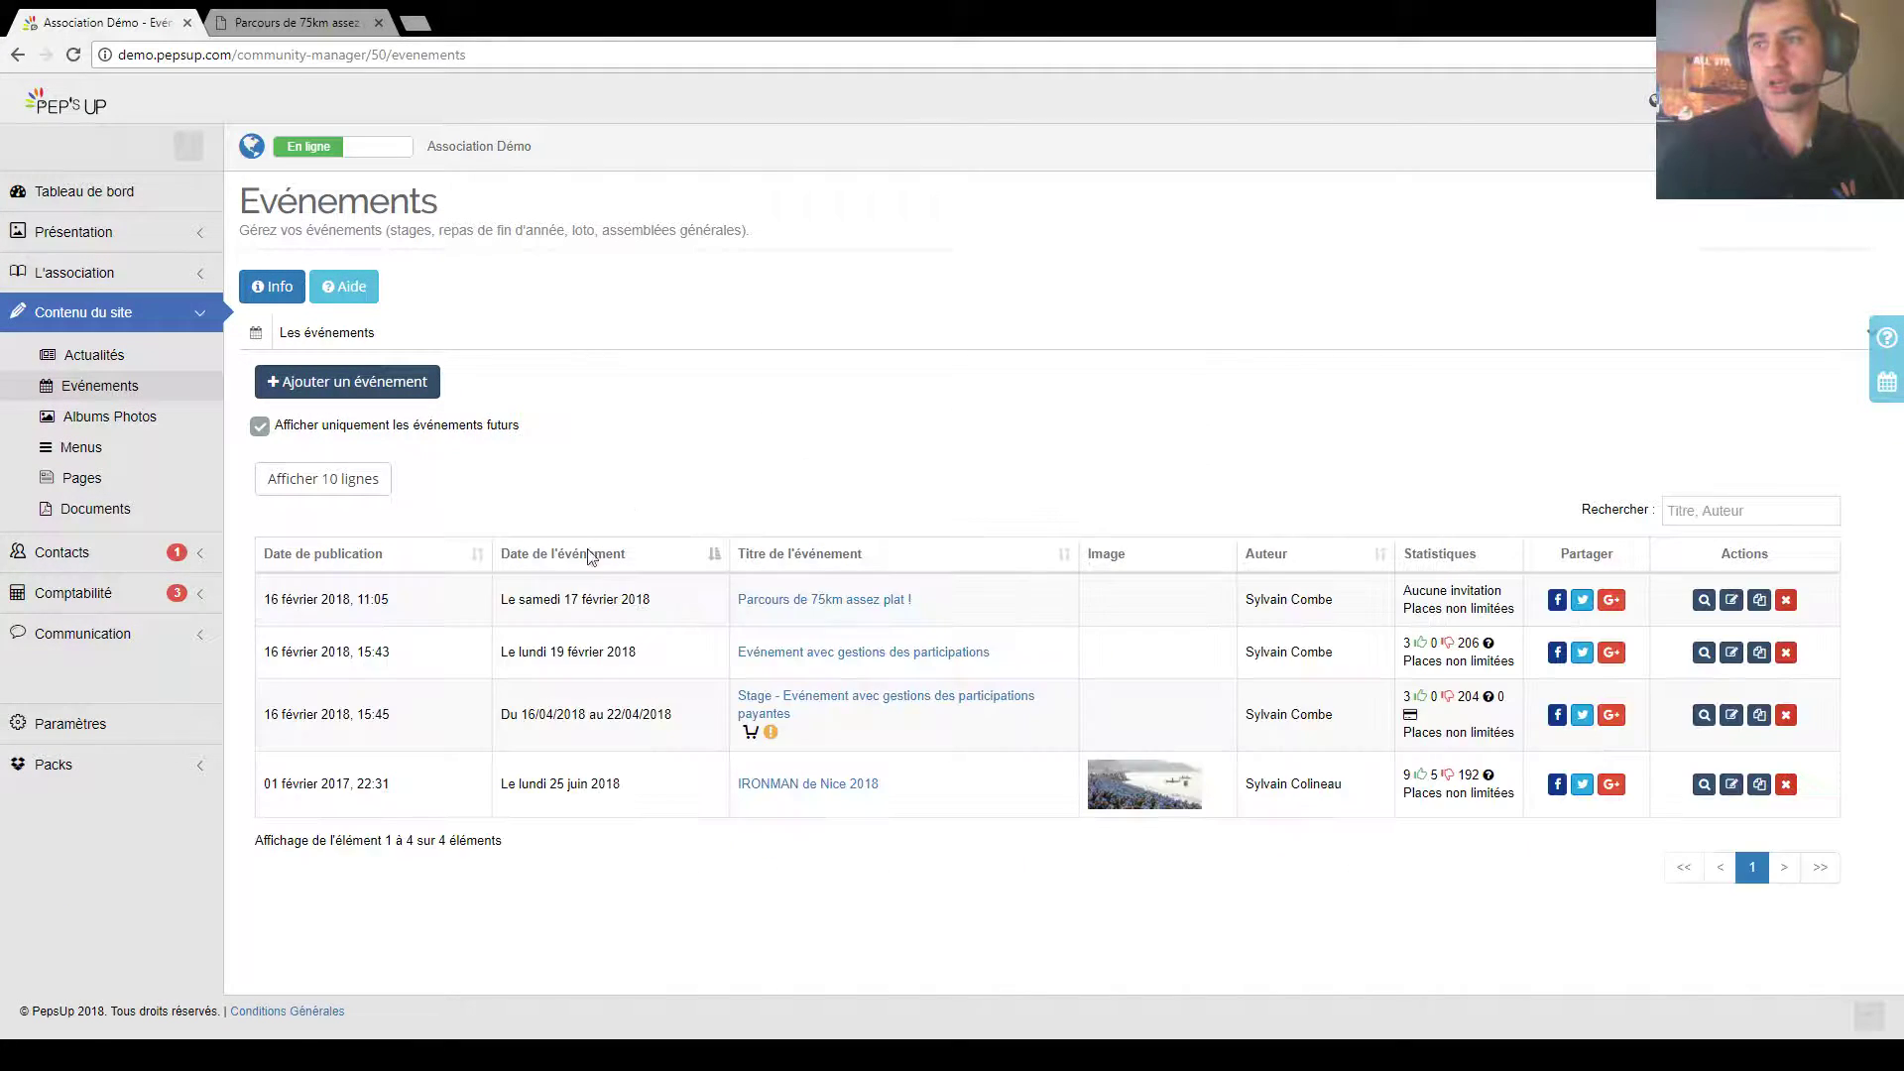
mouse_move(772, 732)
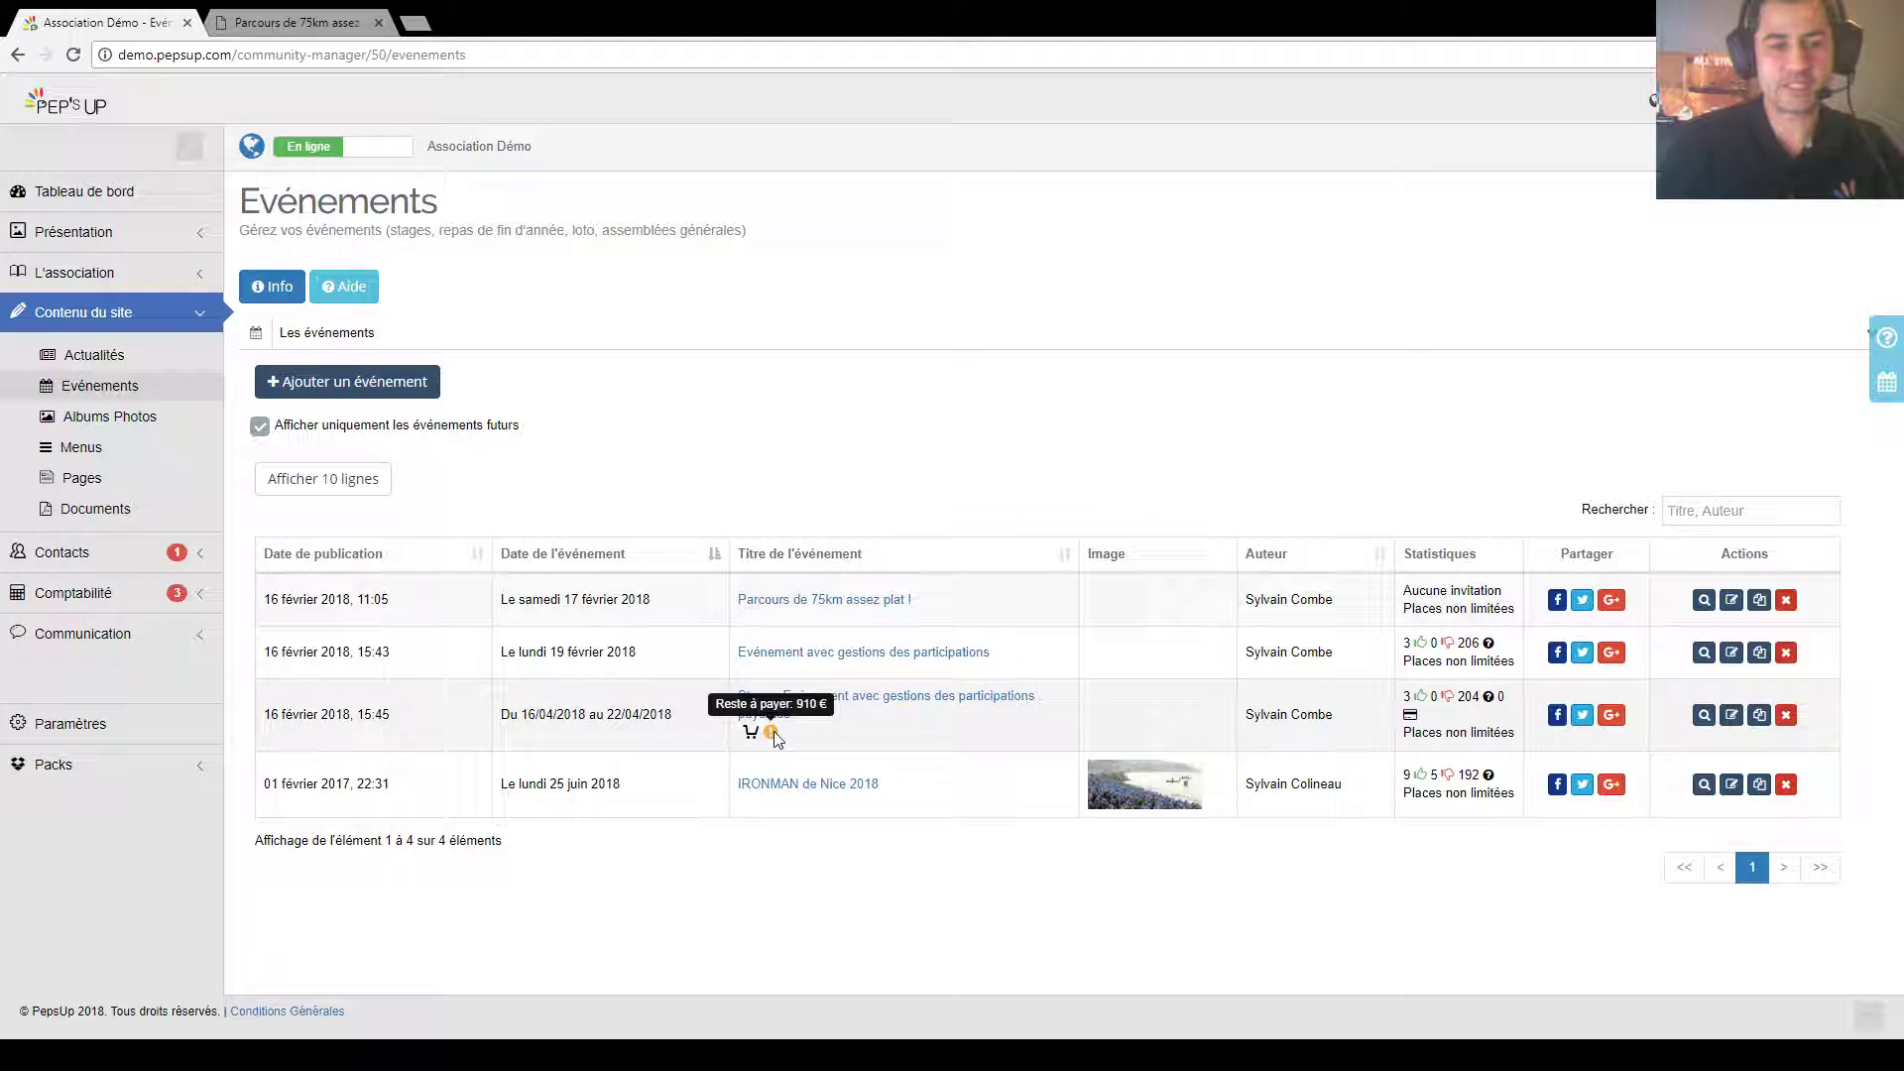
click(878, 704)
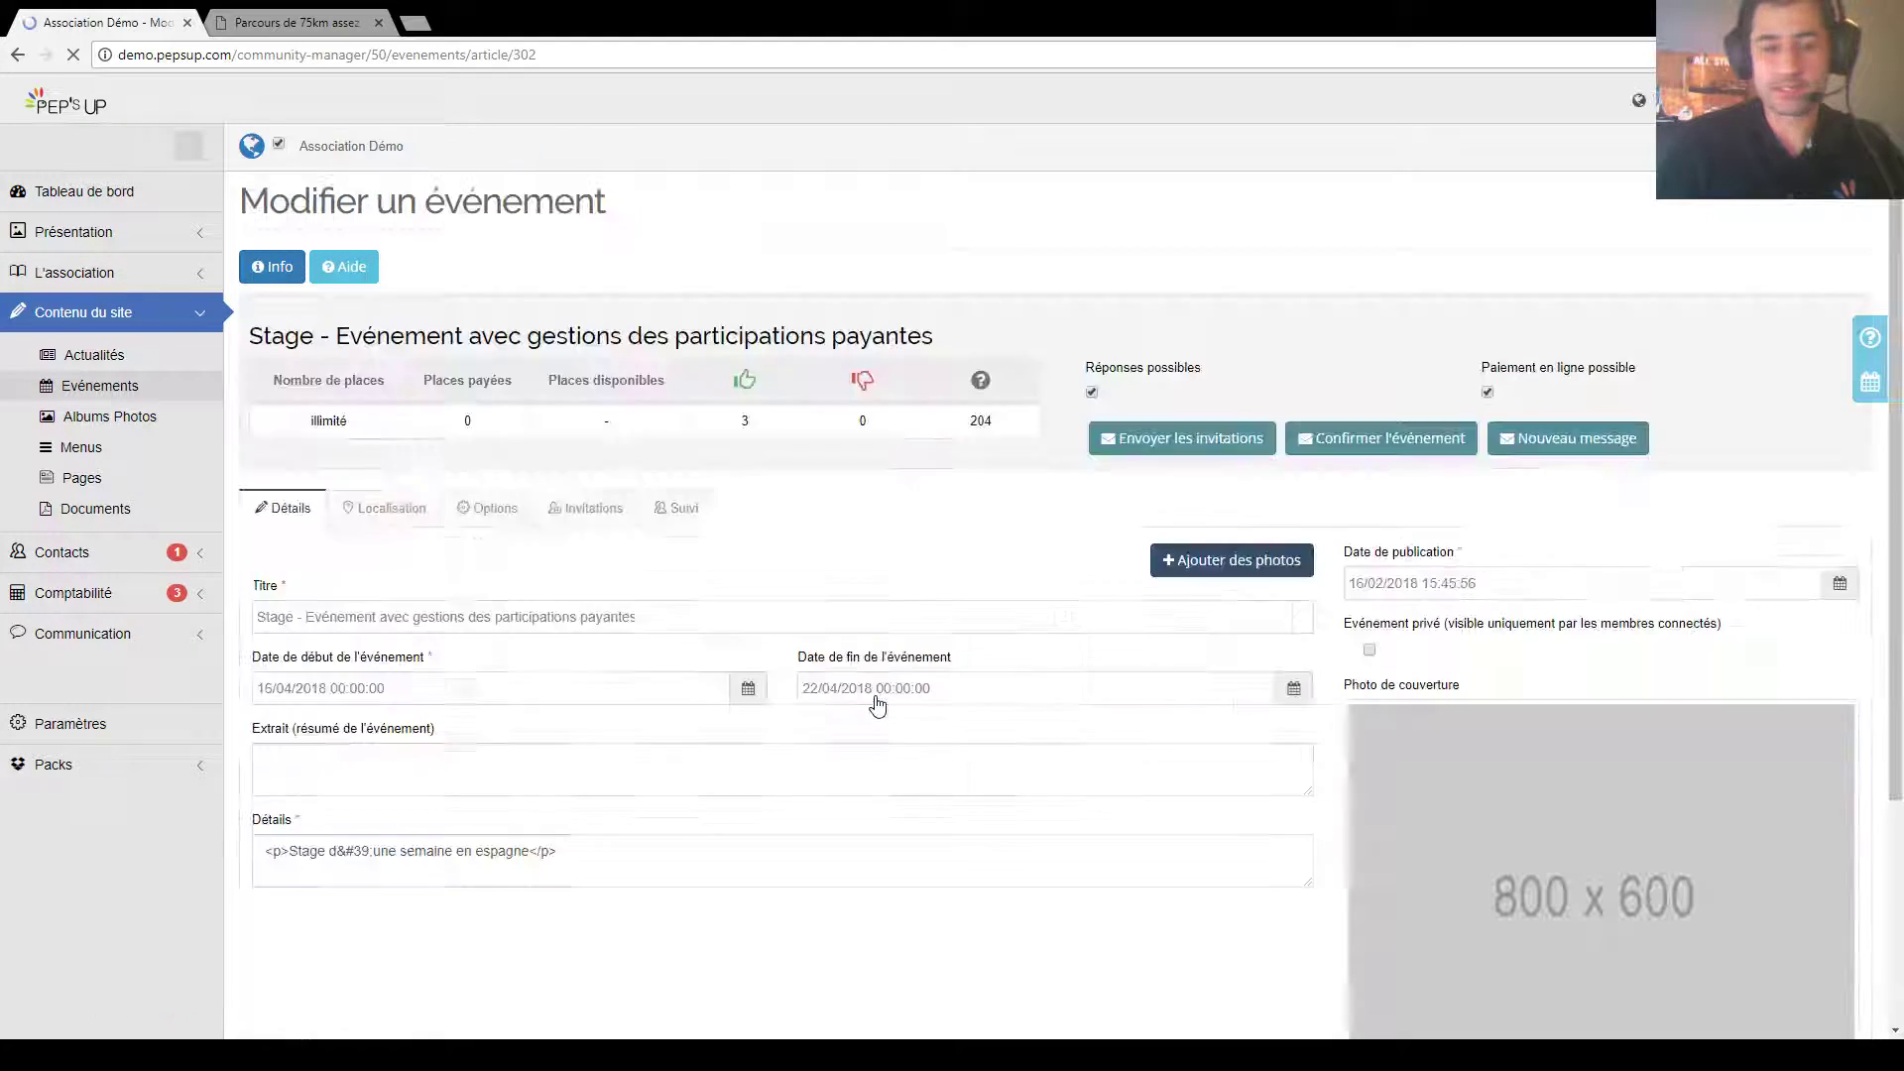
click(684, 515)
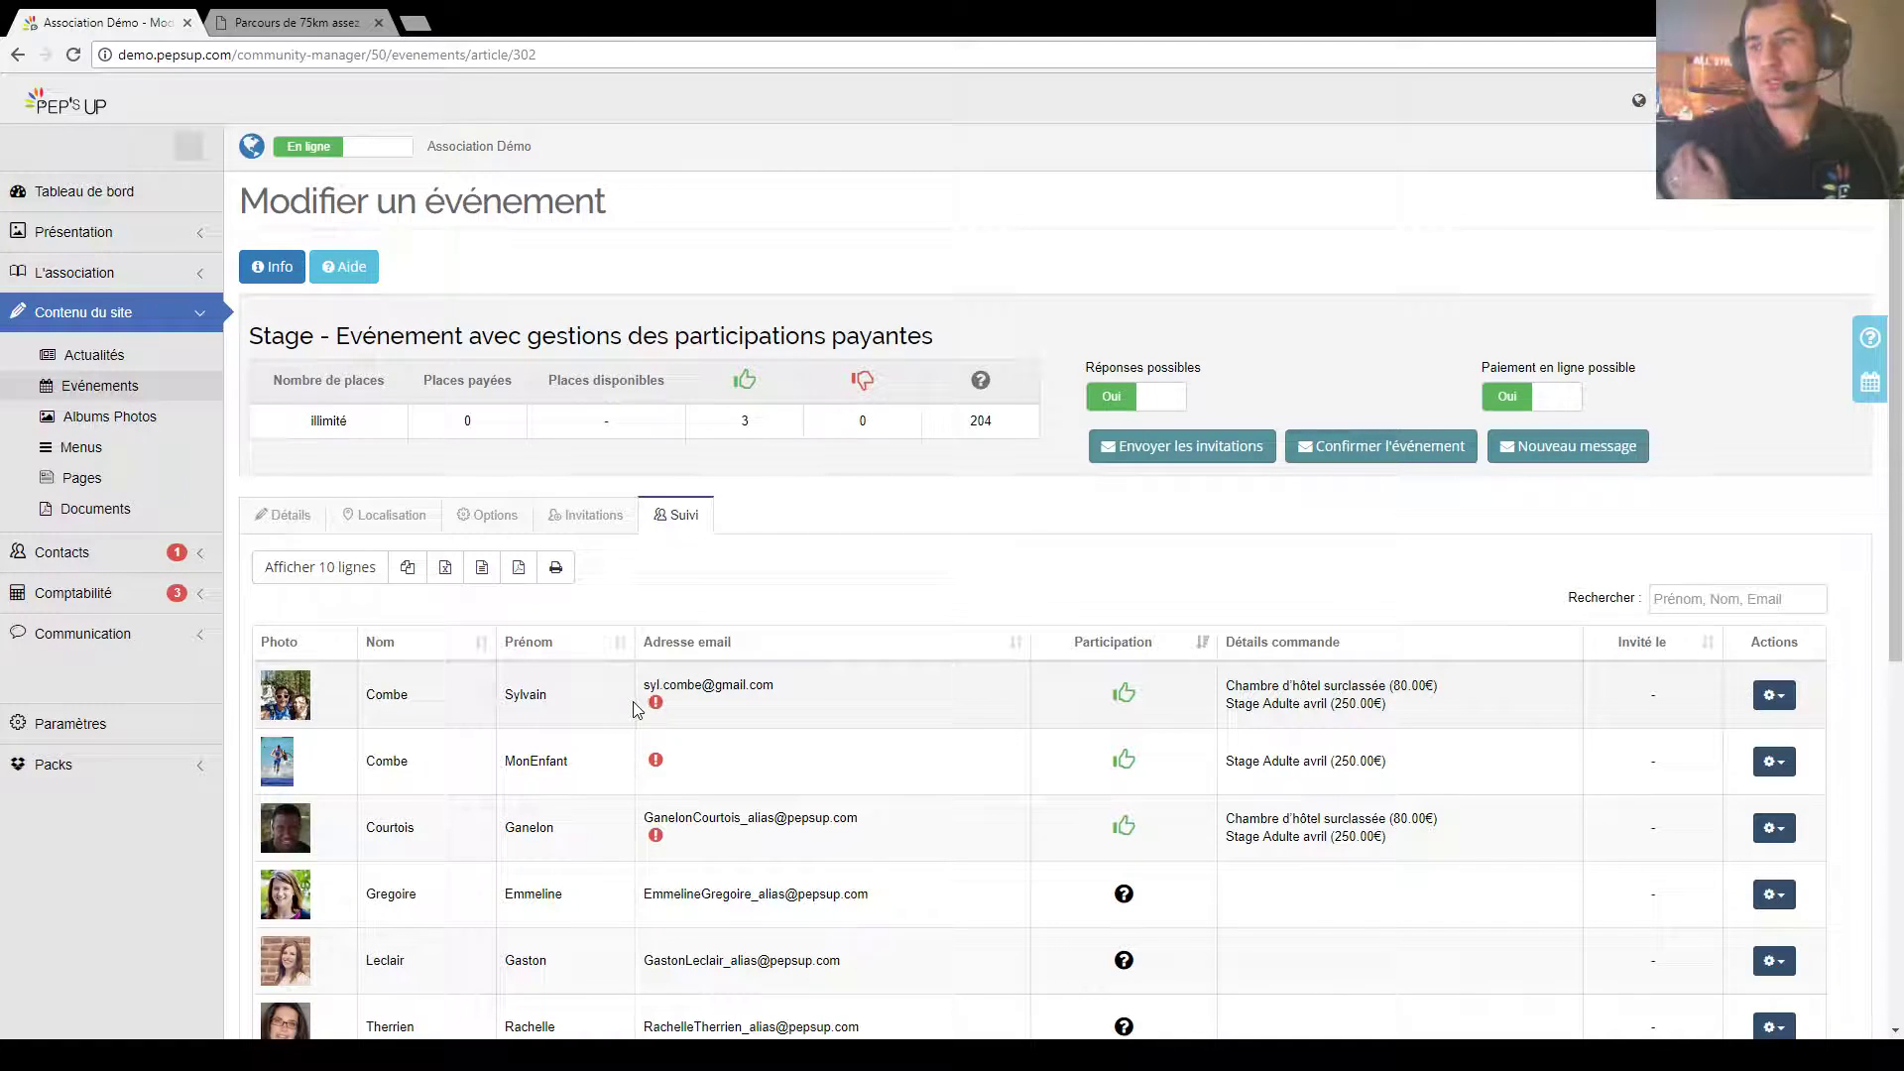
mouse_move(657, 709)
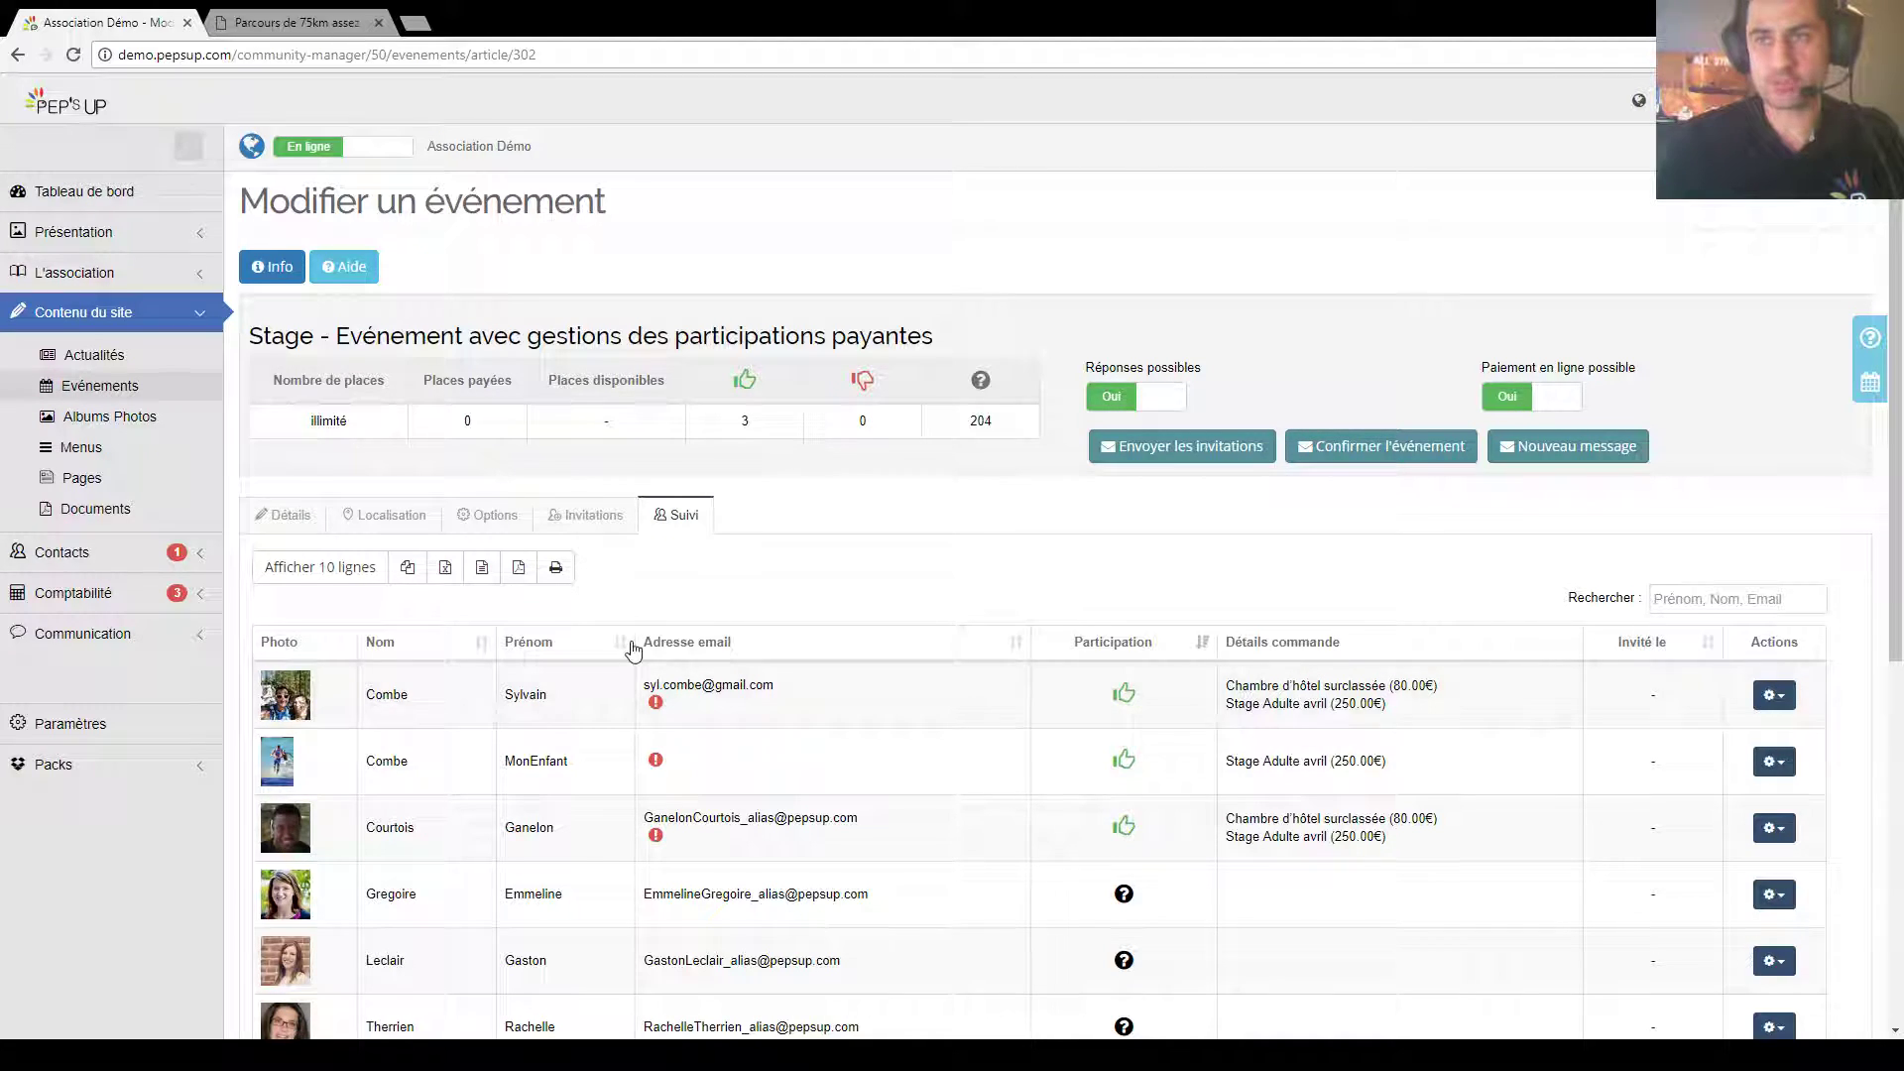
Step: Start a new revenue entry in the accounting journal, linked to a product and contact, and choose the managed child as its contact
click(83, 595)
click(119, 694)
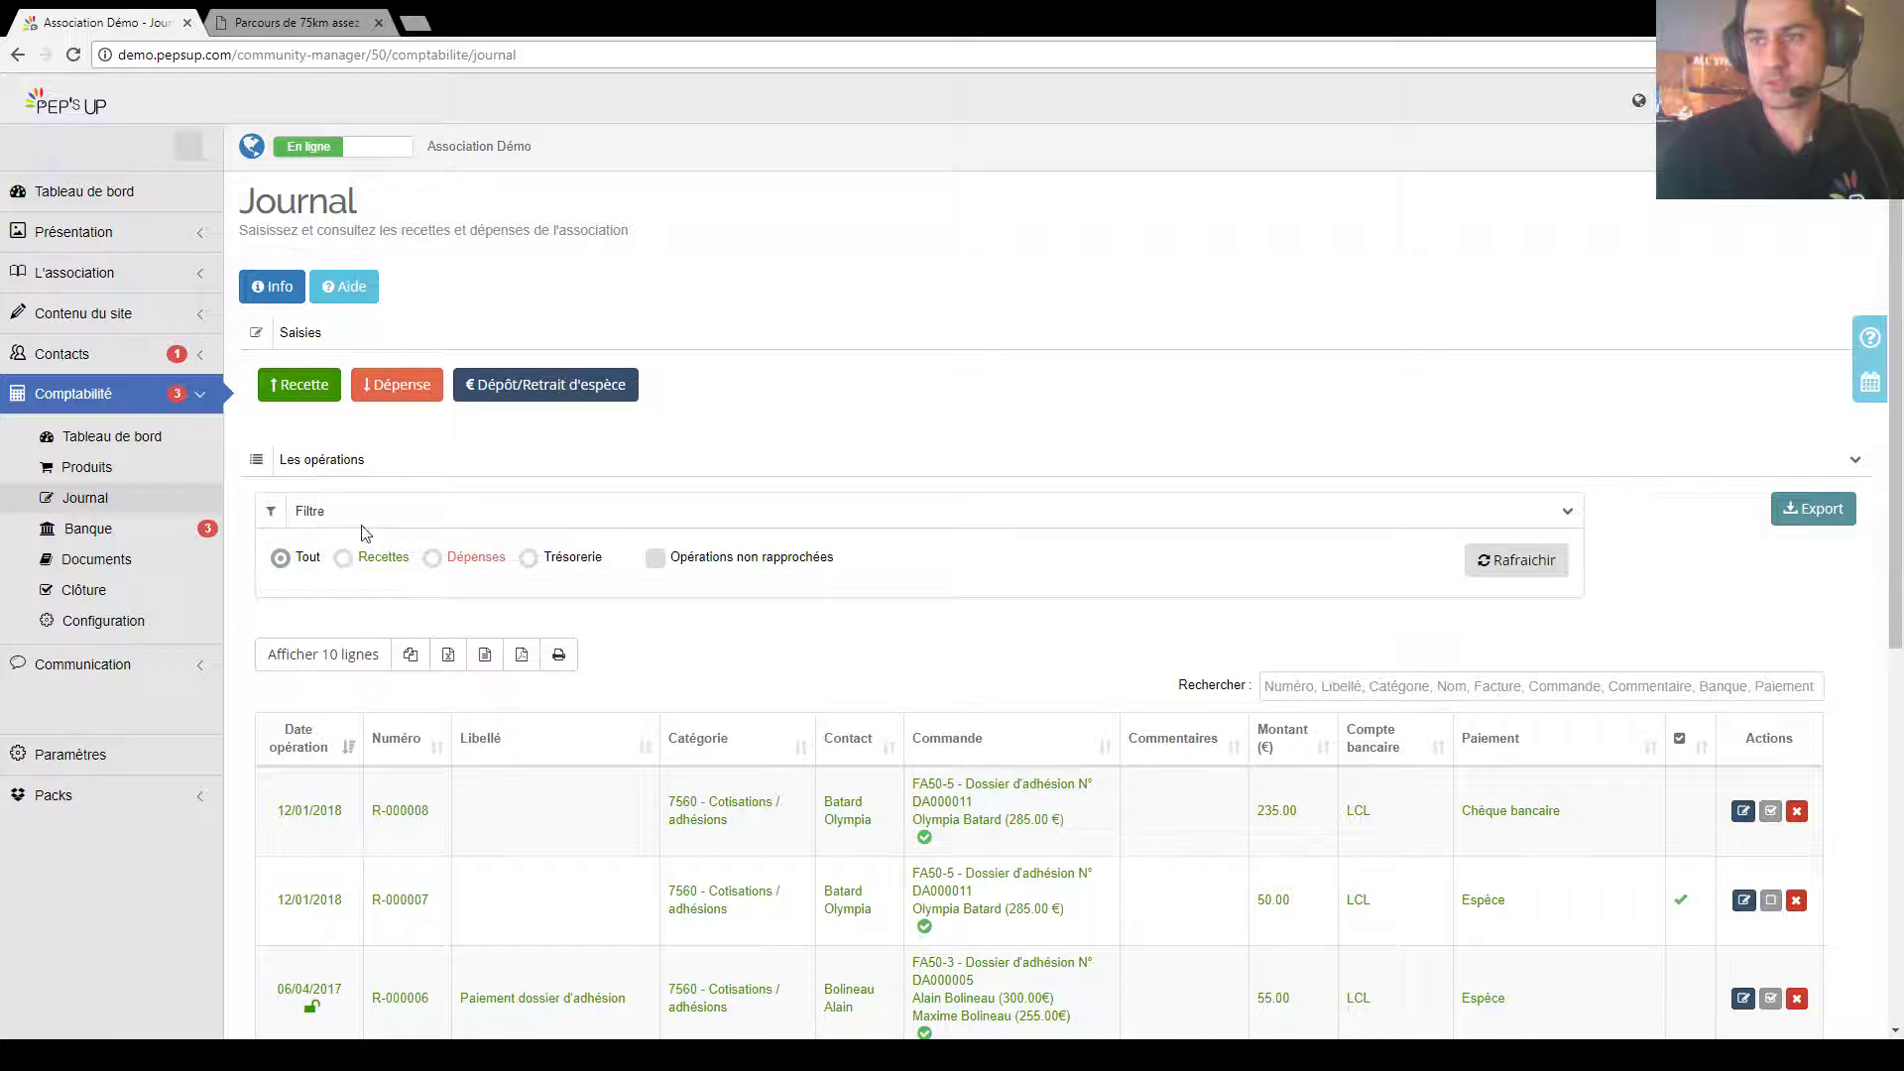
click(302, 384)
click(543, 415)
click(647, 493)
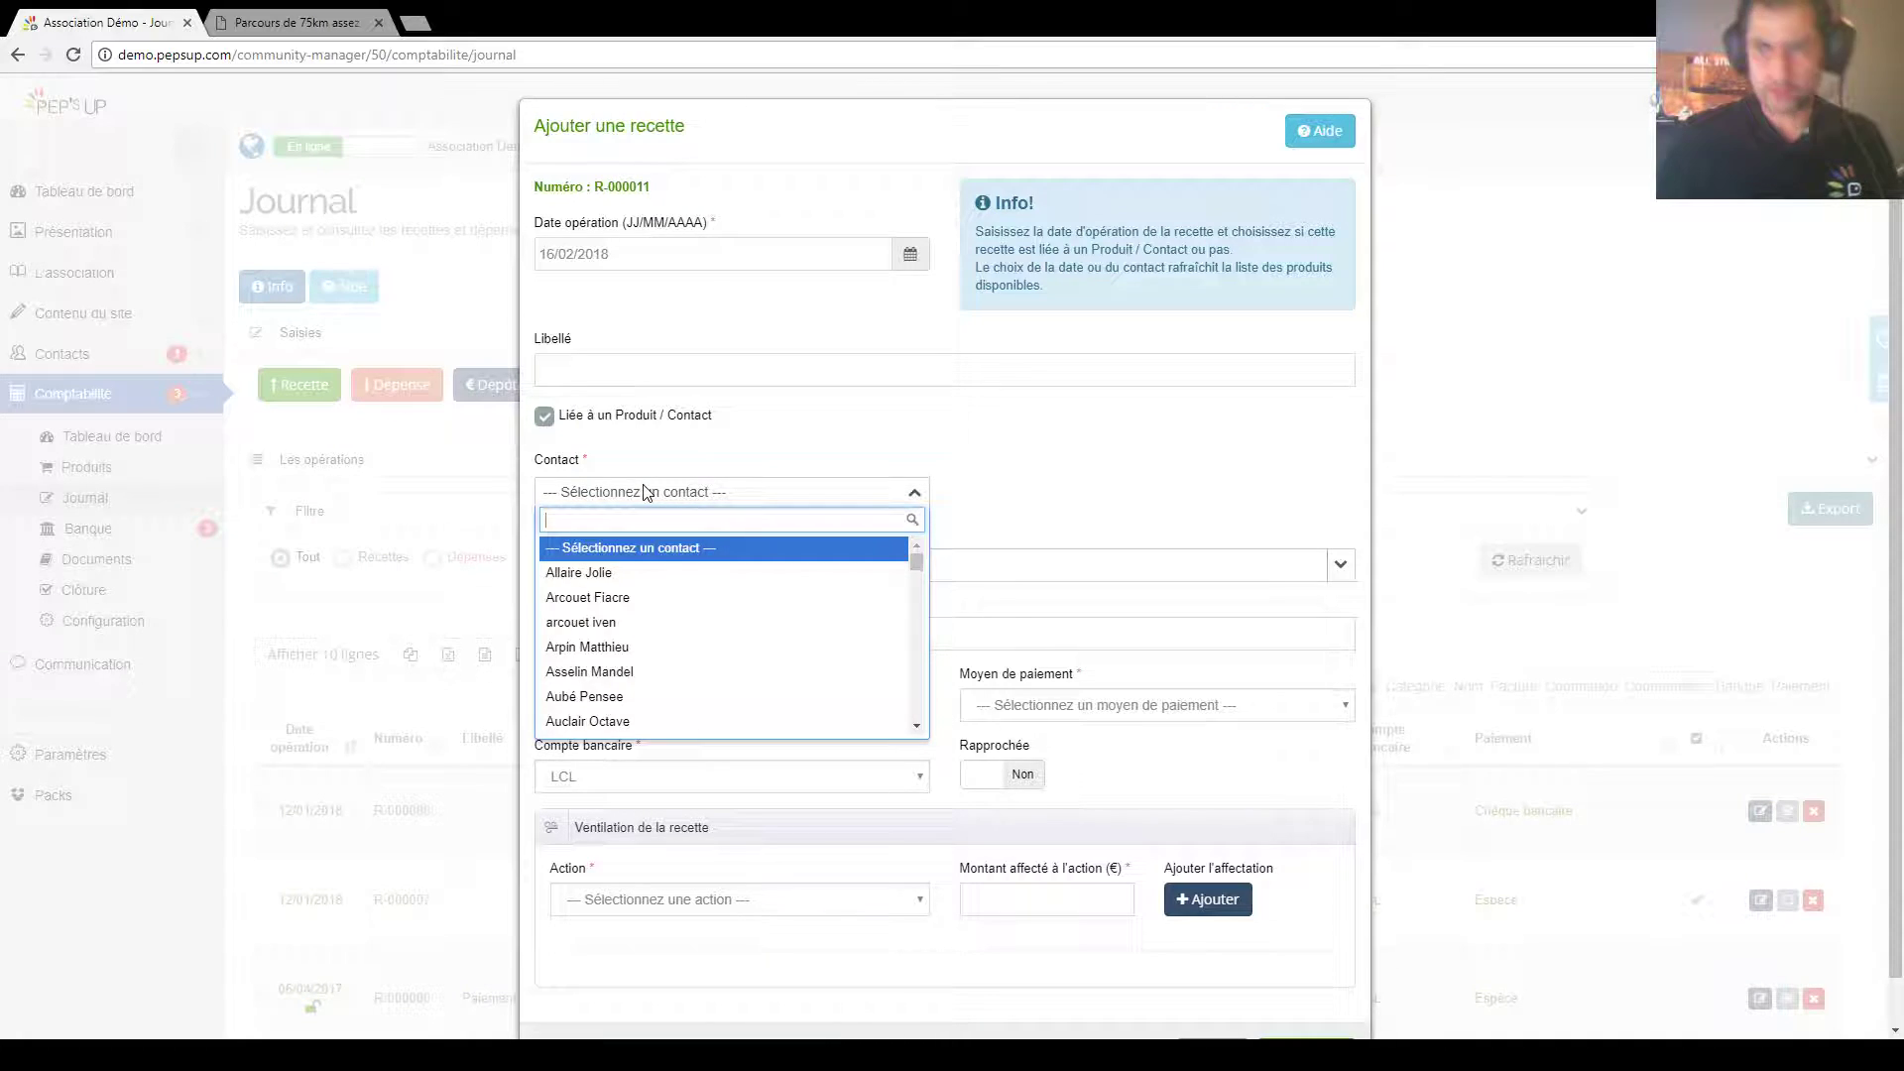
text(Combe)
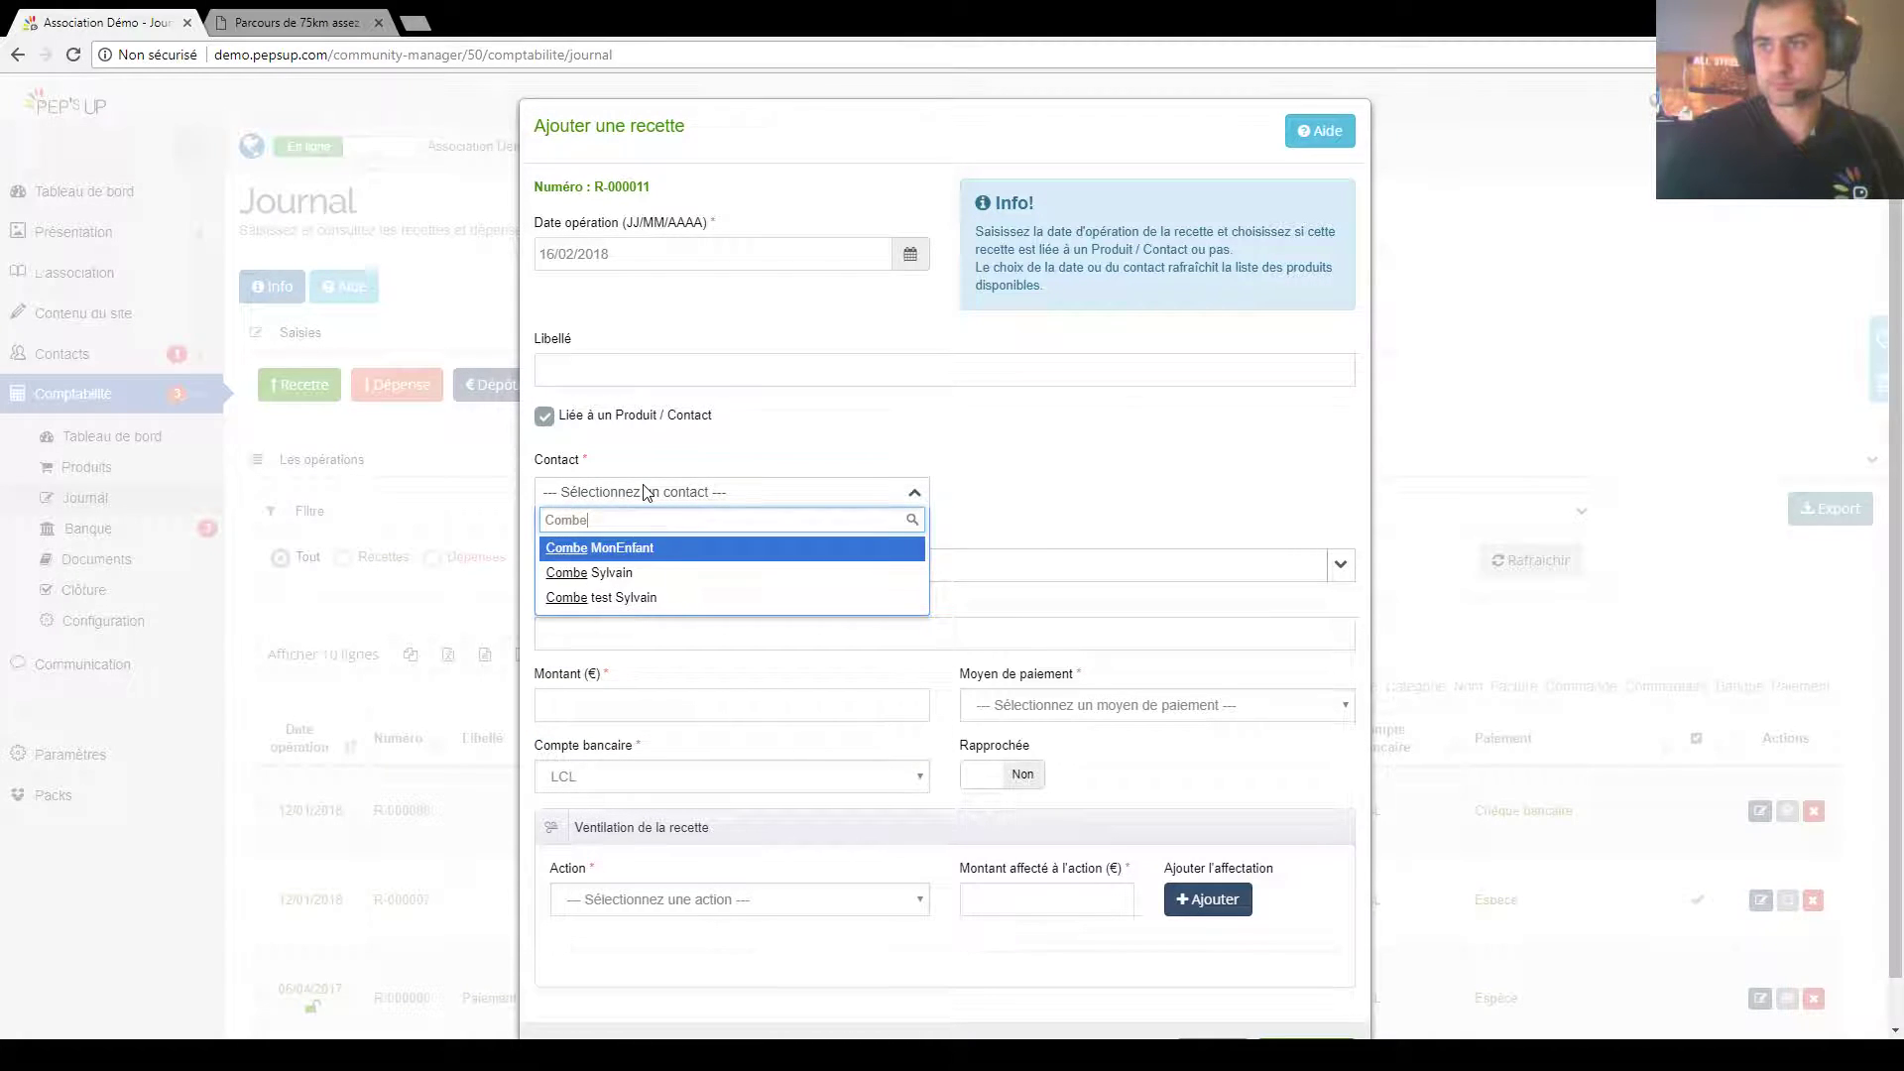
click(643, 548)
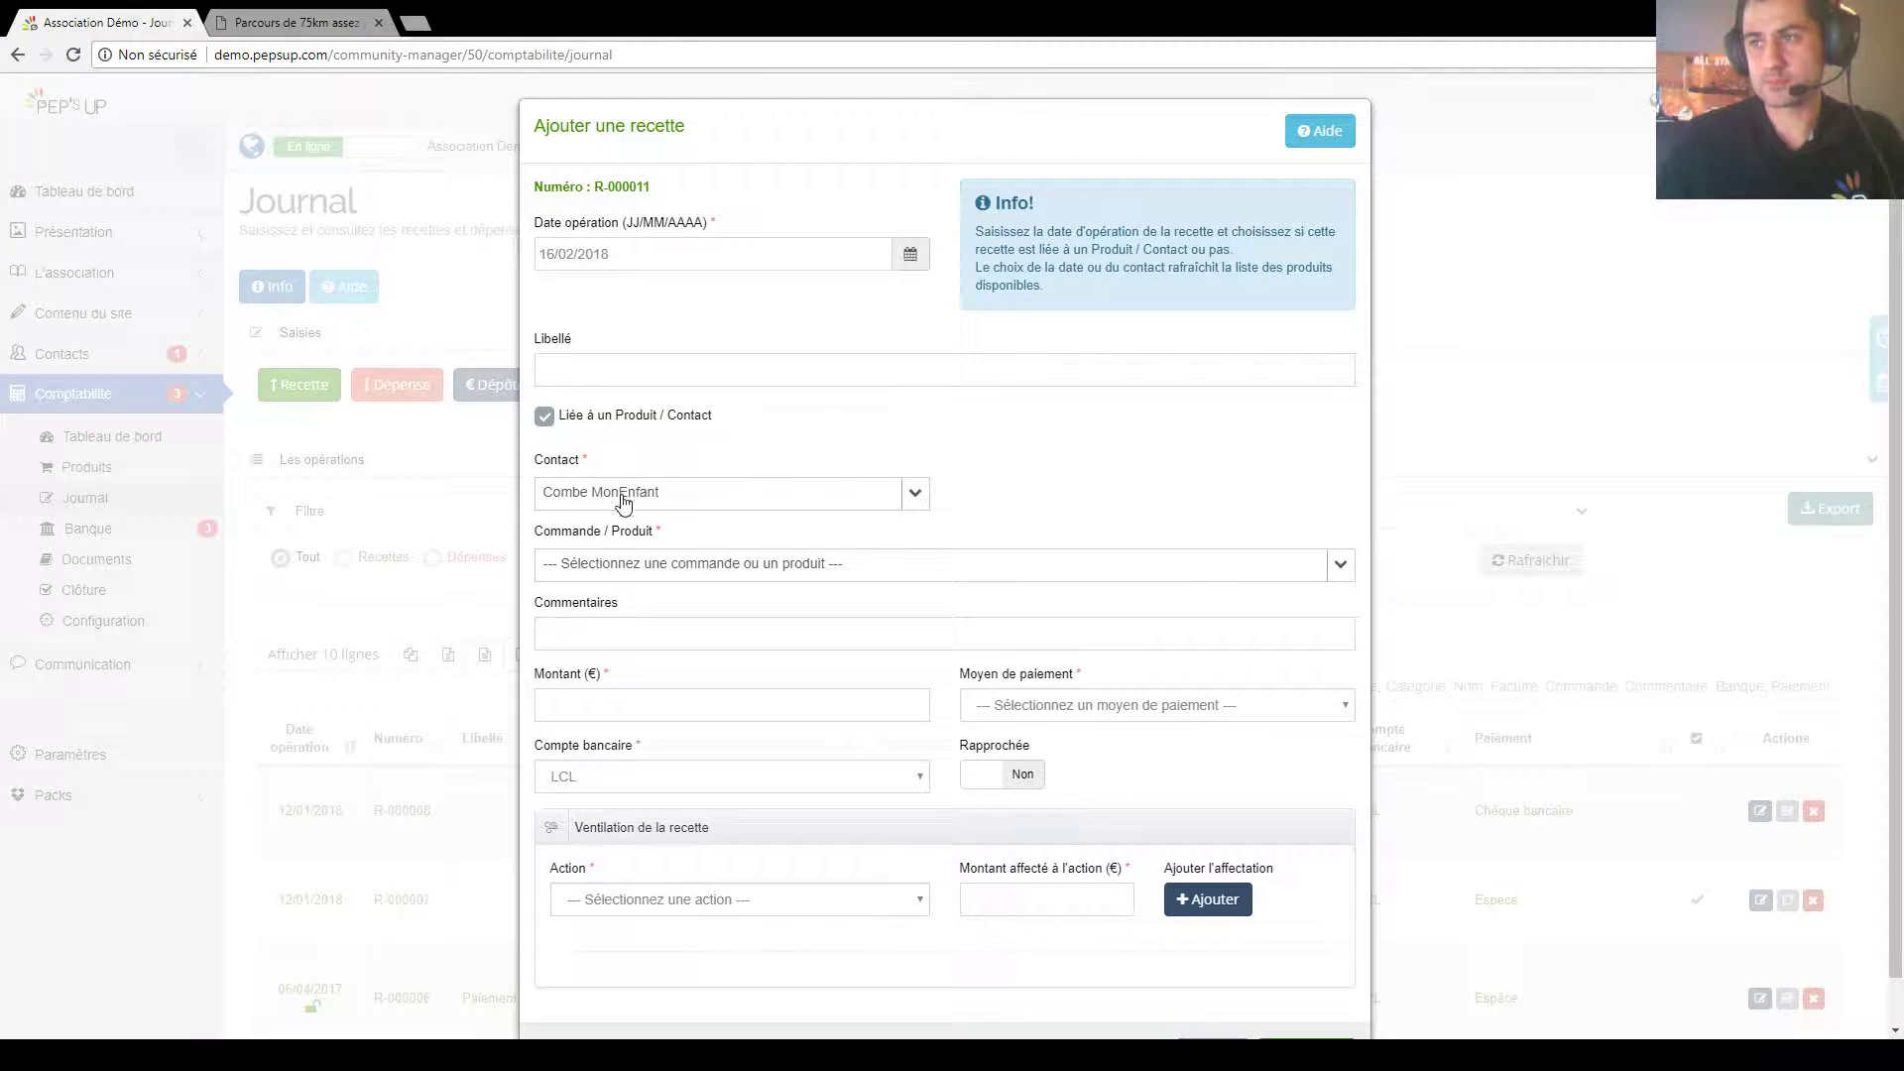
click(627, 494)
text(Combe)
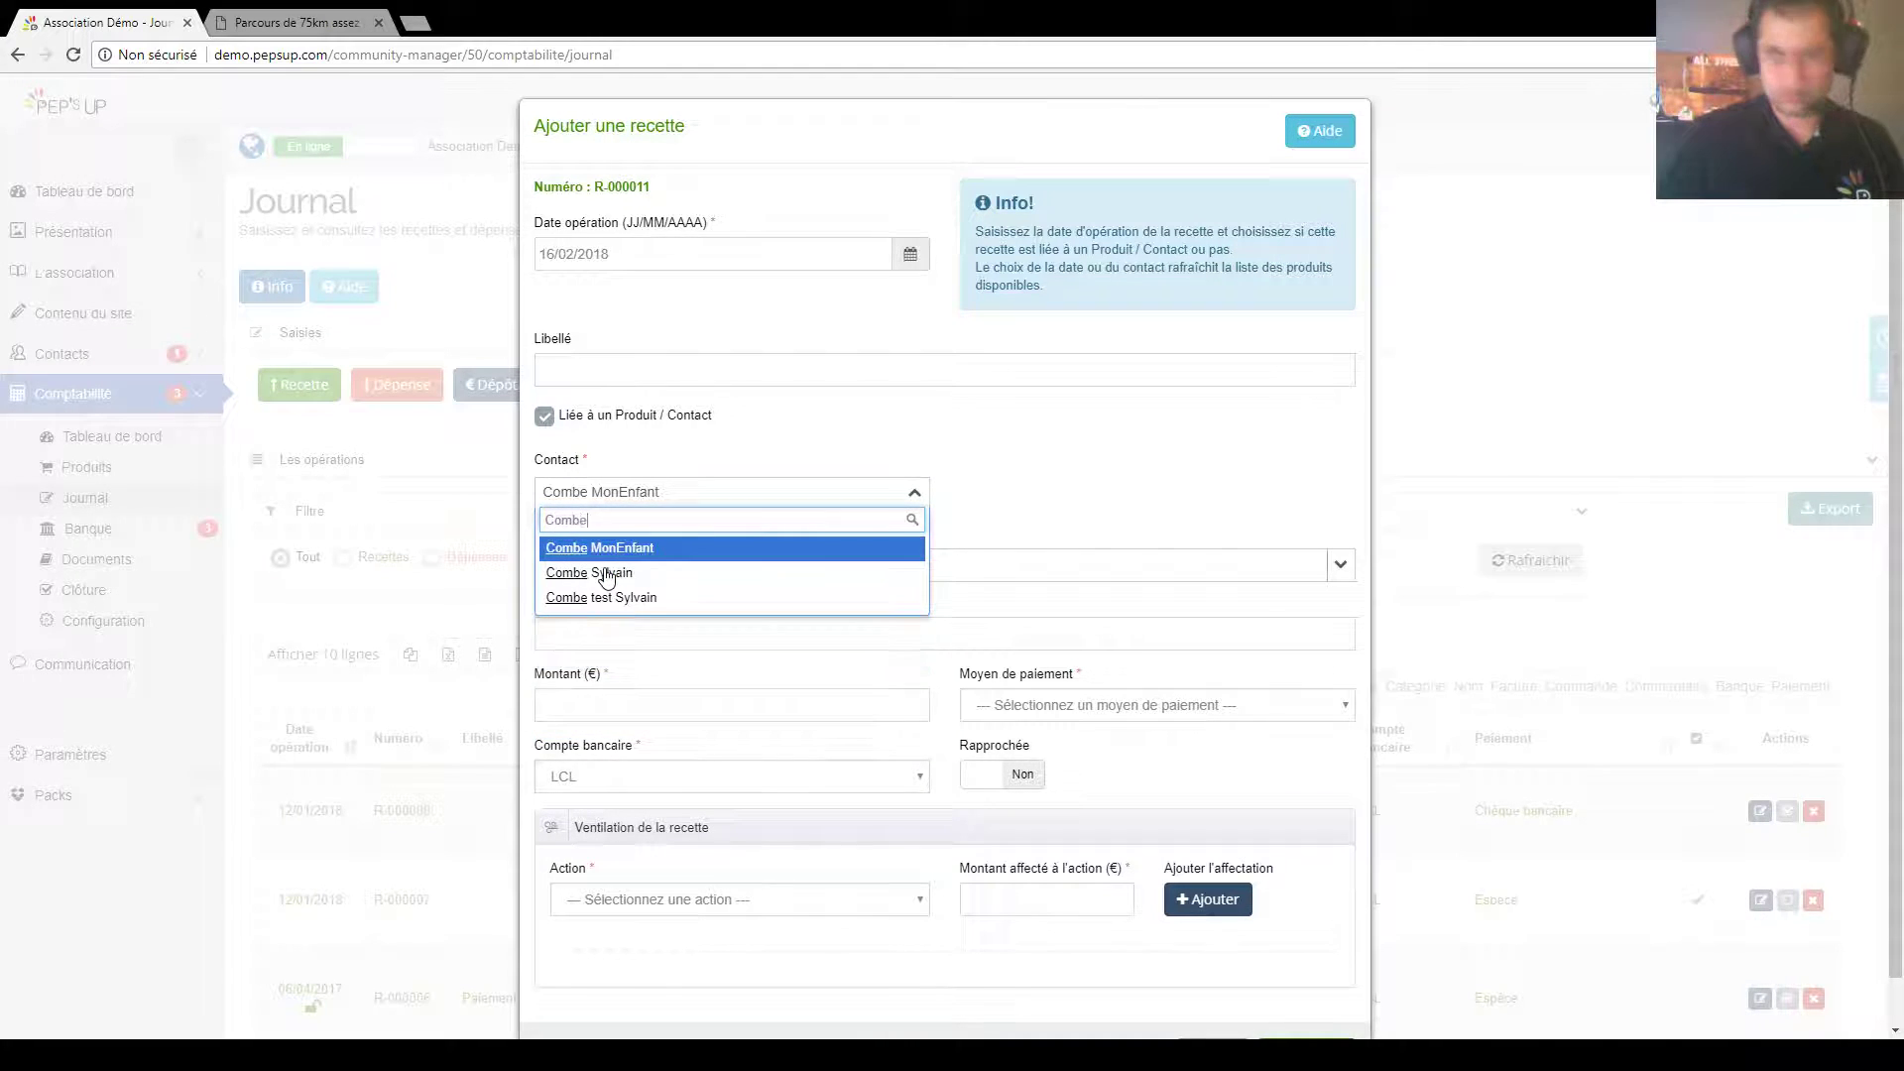
click(644, 551)
Step: Assign the revenue to the order "Participation événement - Stage Adulte avril", set the amount to 250 € paid by "Espèce", and save it
click(630, 564)
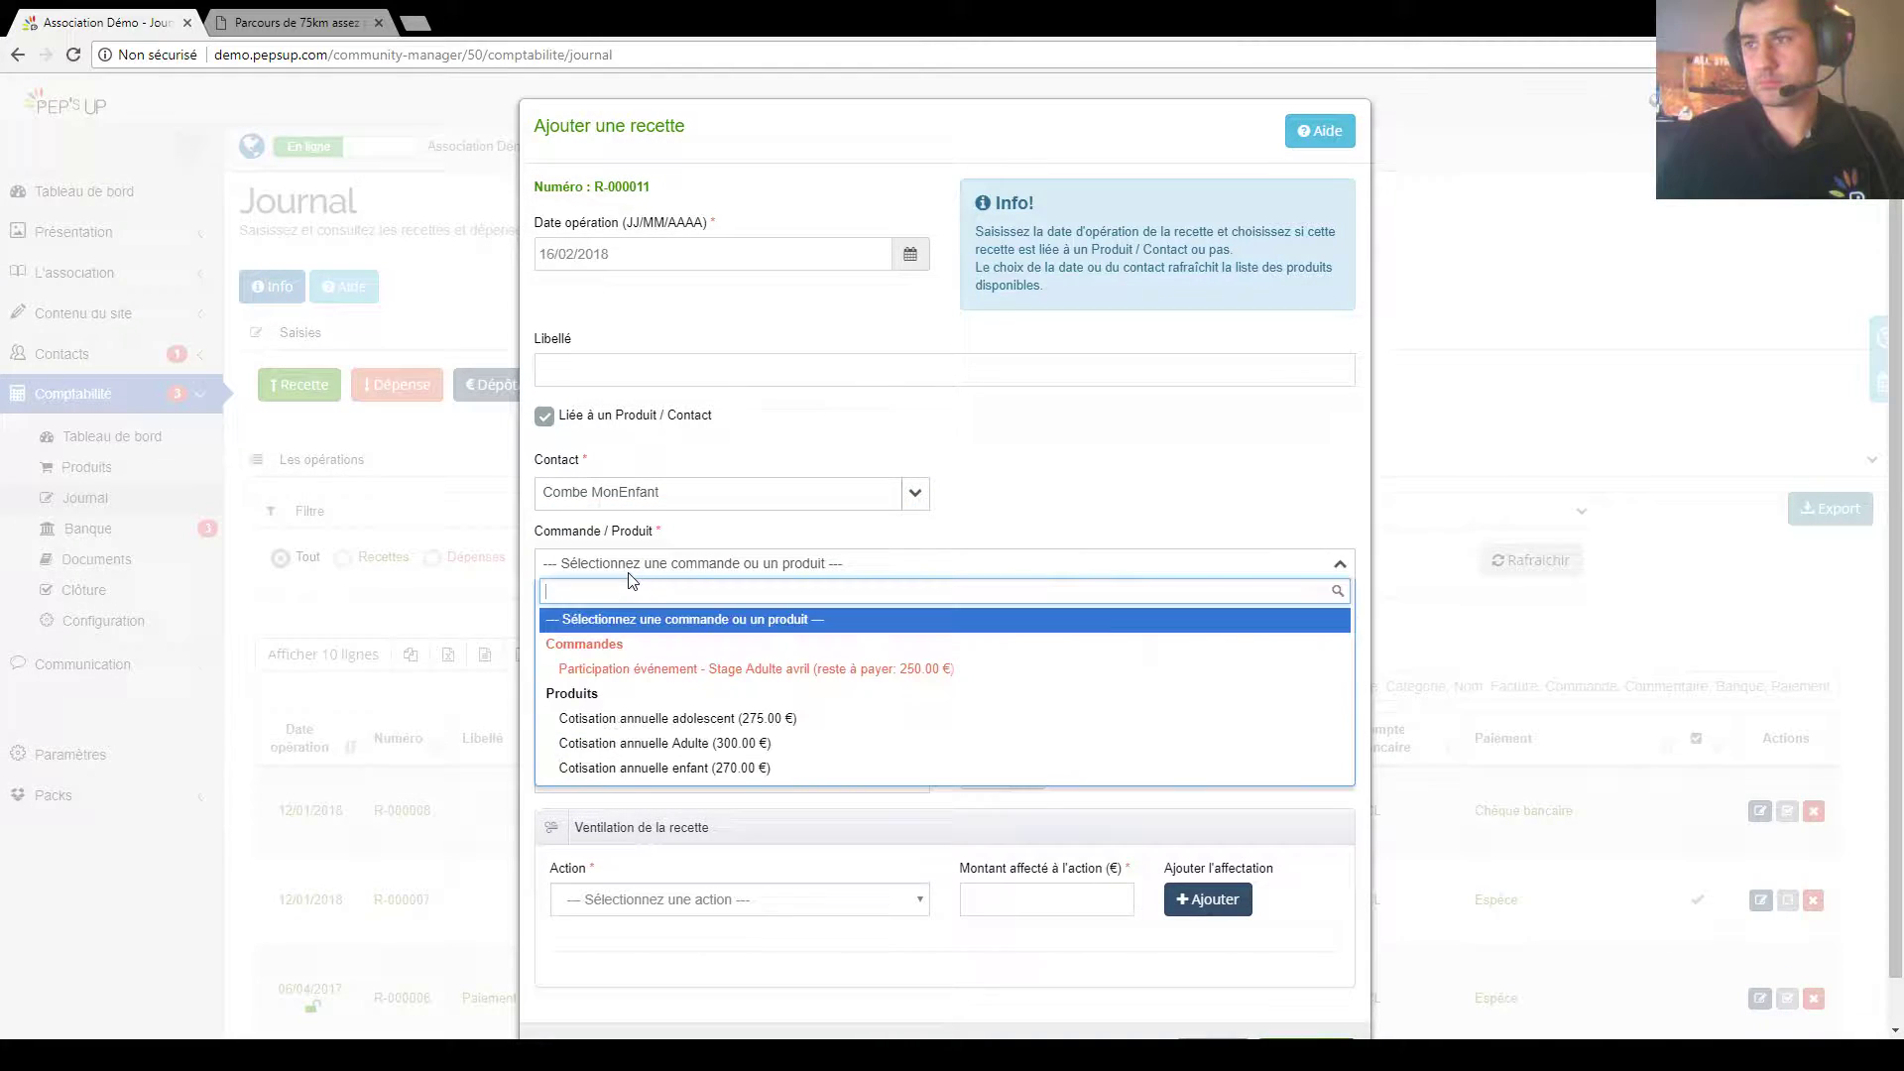
click(693, 671)
click(610, 705)
text(25)
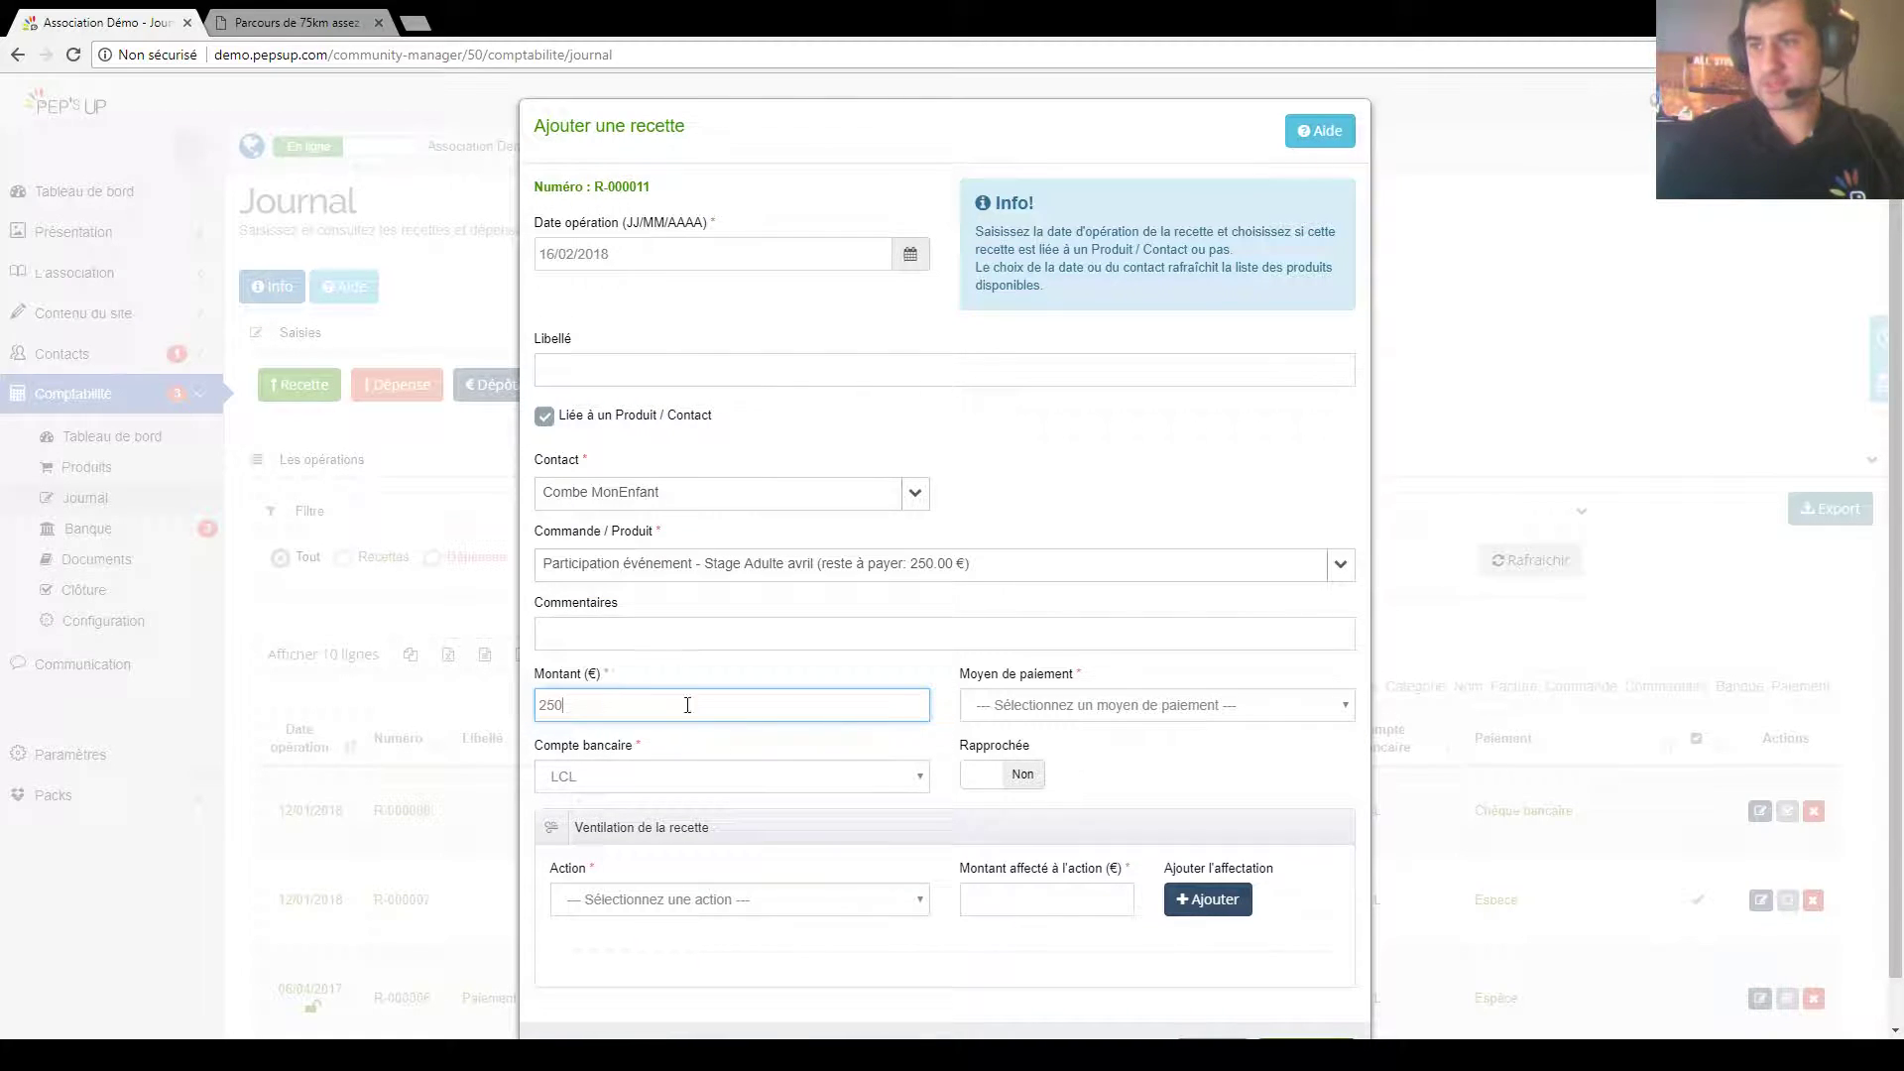
text(0)
click(1061, 706)
click(1053, 763)
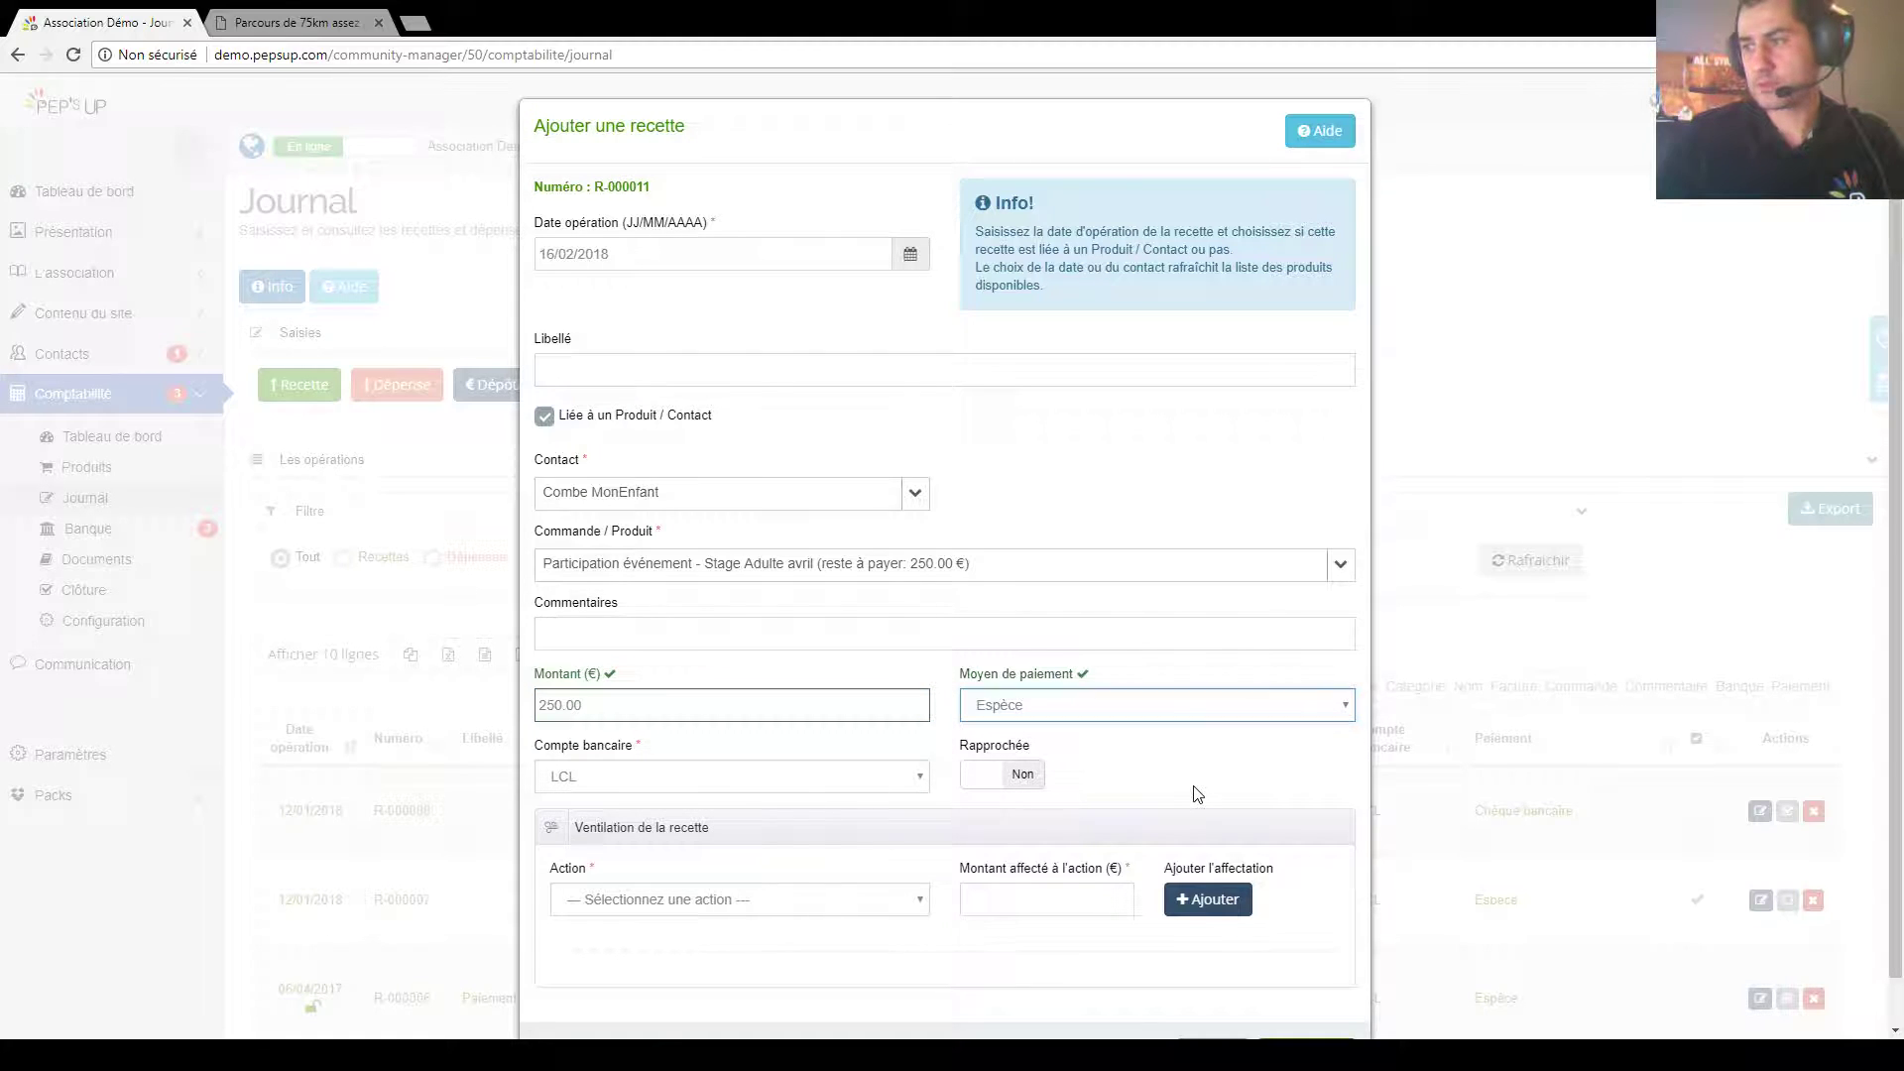
scroll(1031, 783, down, 1)
click(1333, 1004)
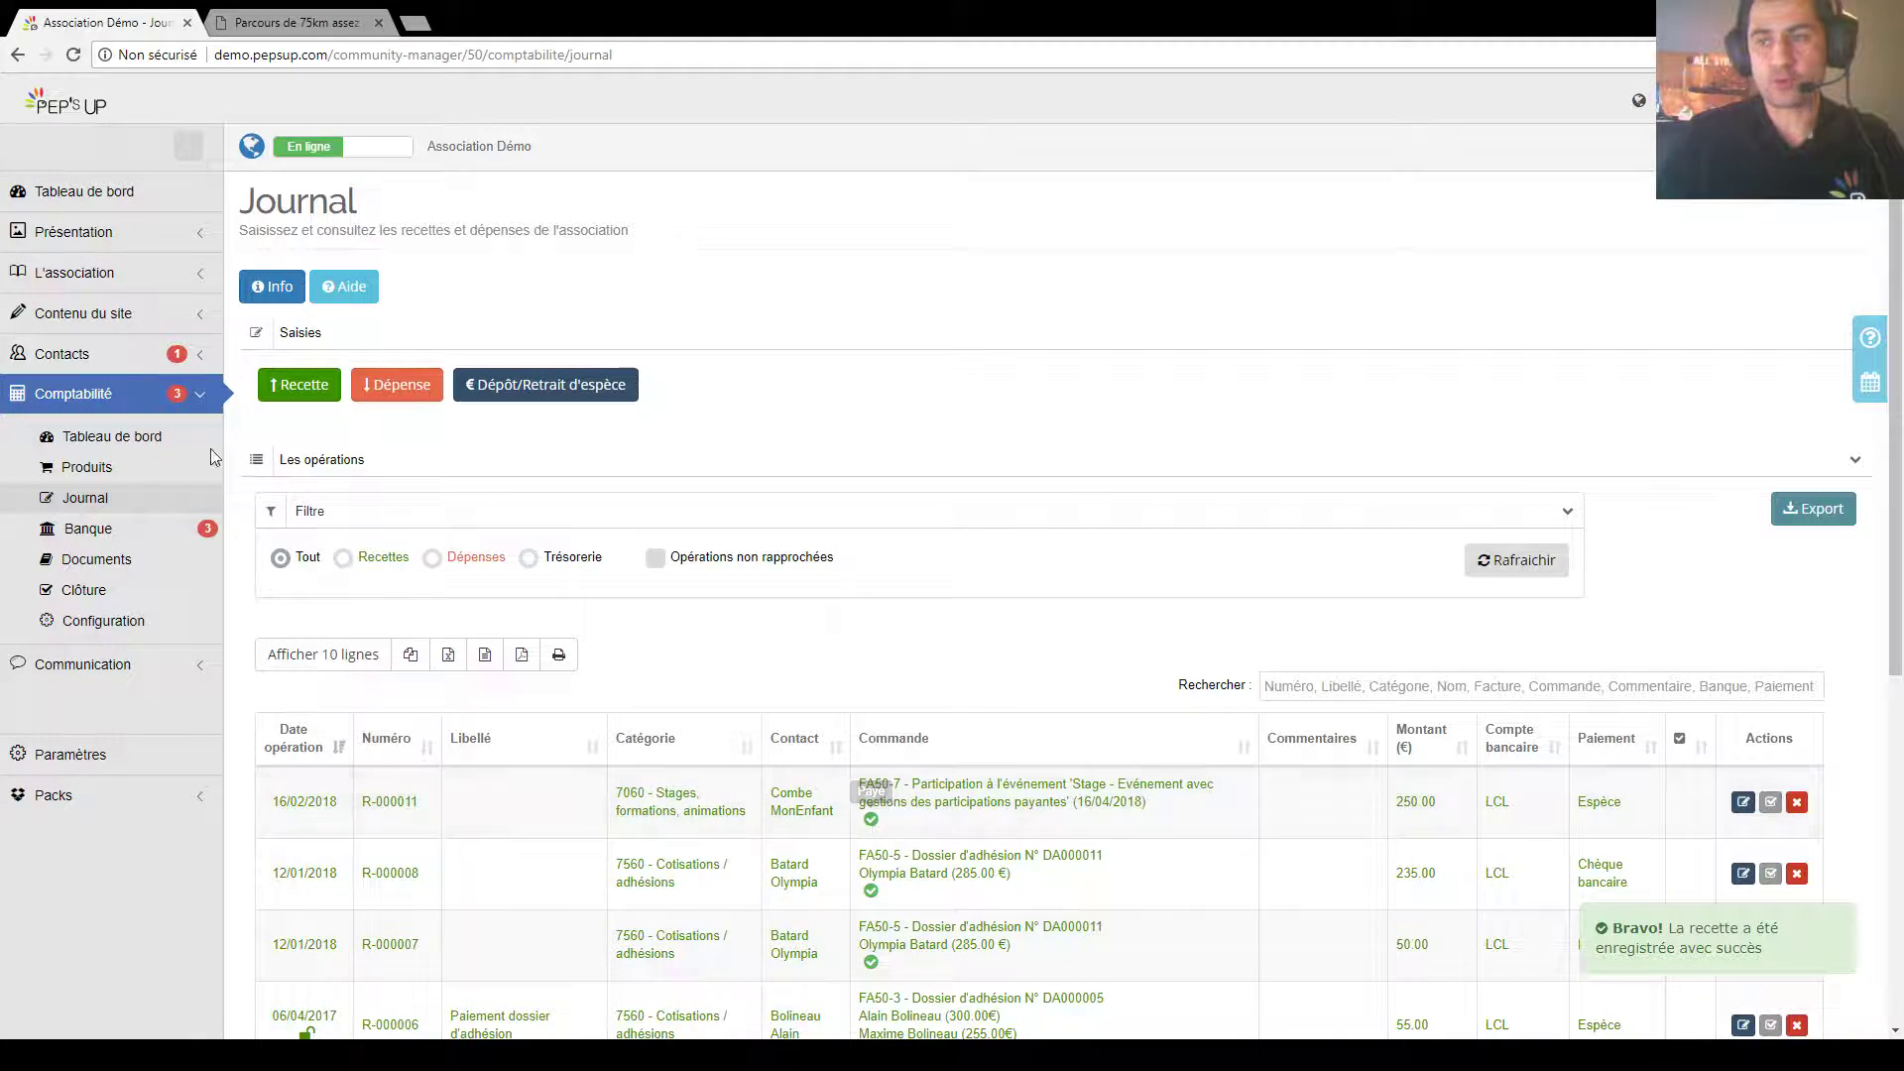
Step: Reopen the "Stage - Evénement avec gestions des participations payantes" event and check its paid places and the participants' payment status
click(86, 313)
click(96, 389)
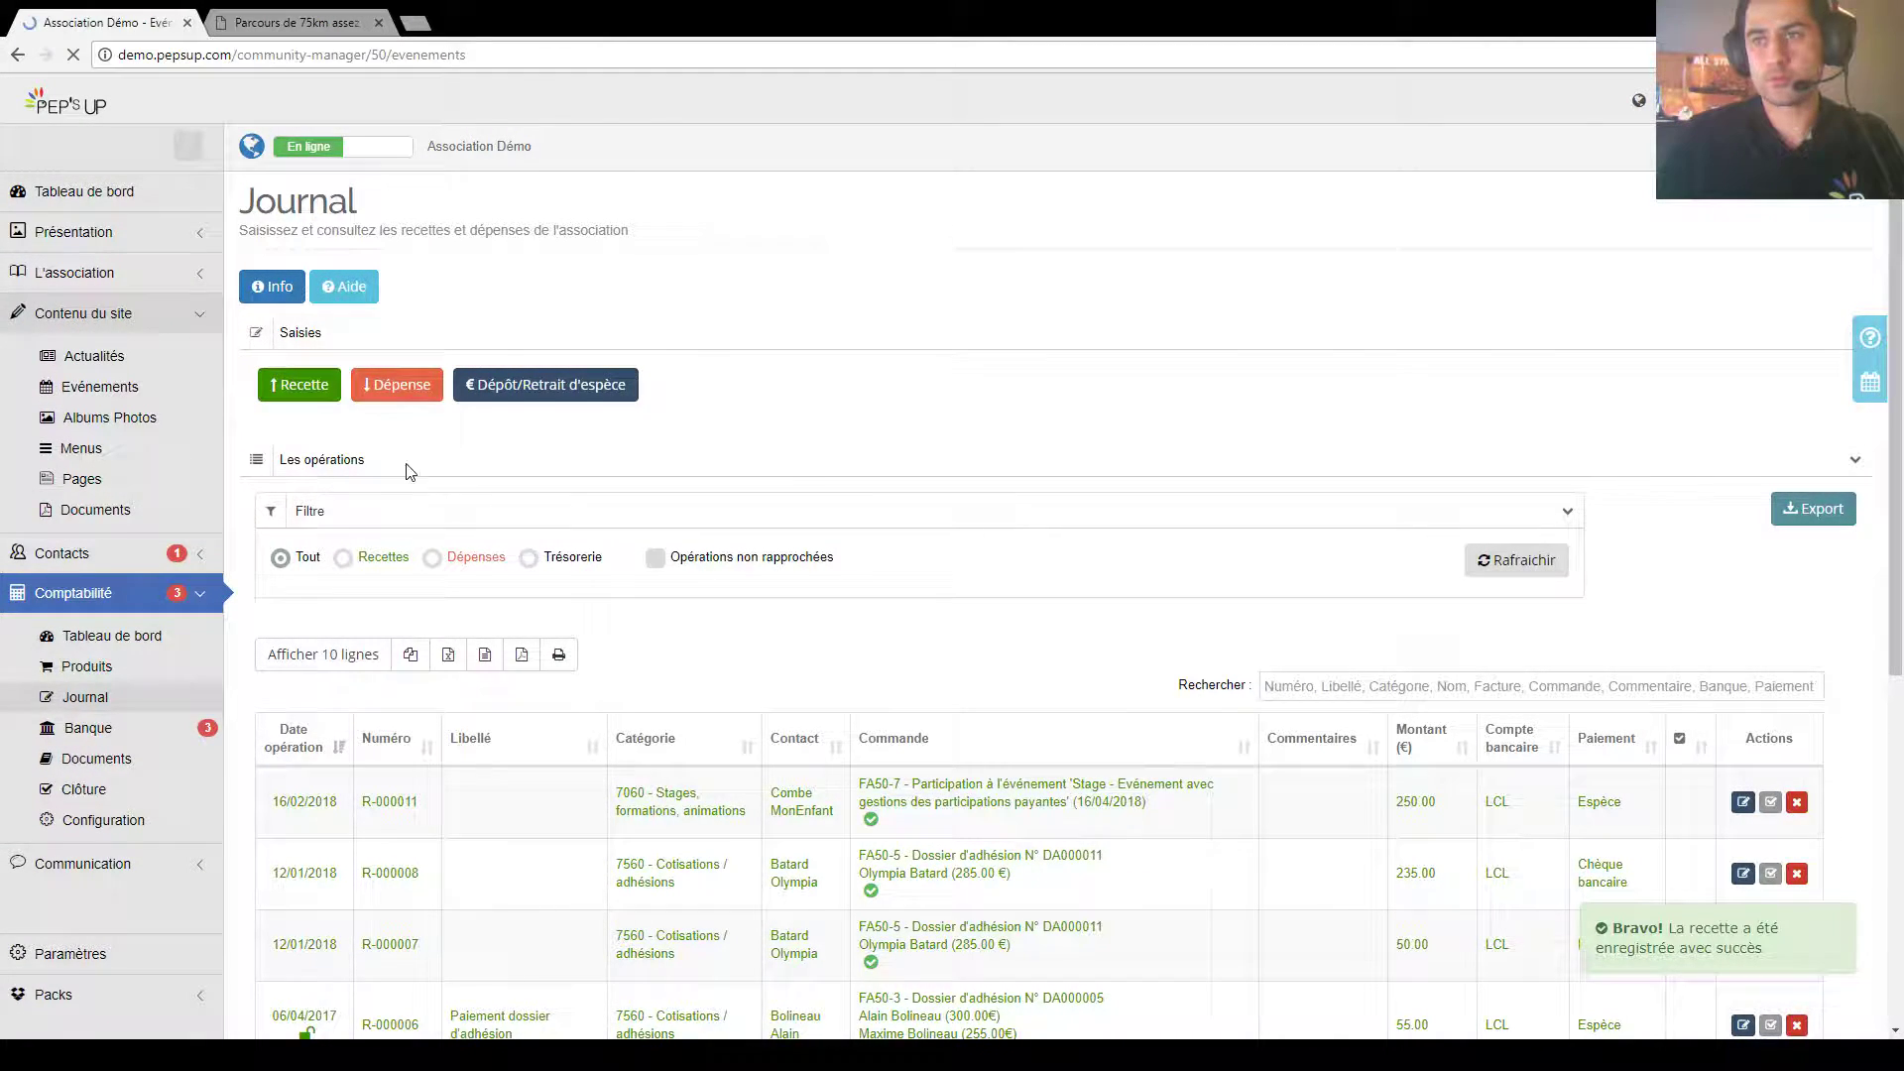
click(830, 705)
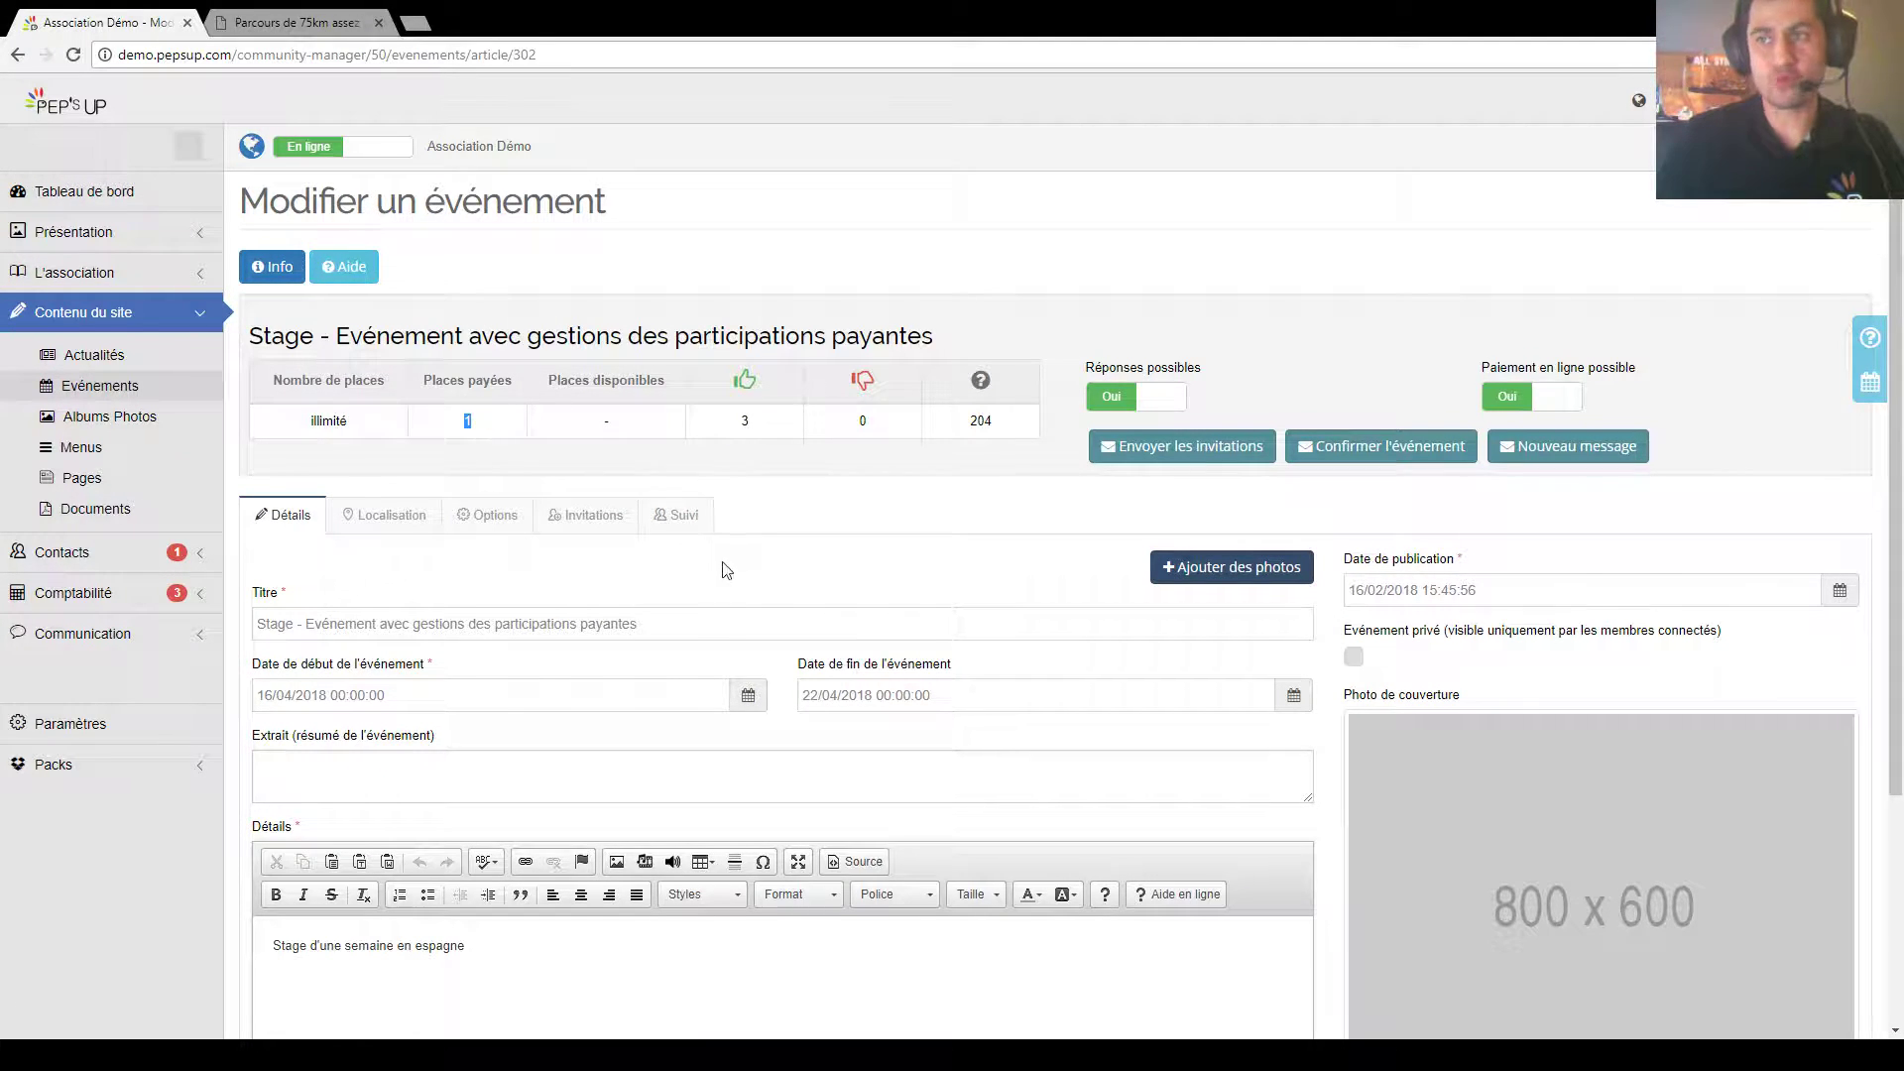
click(665, 516)
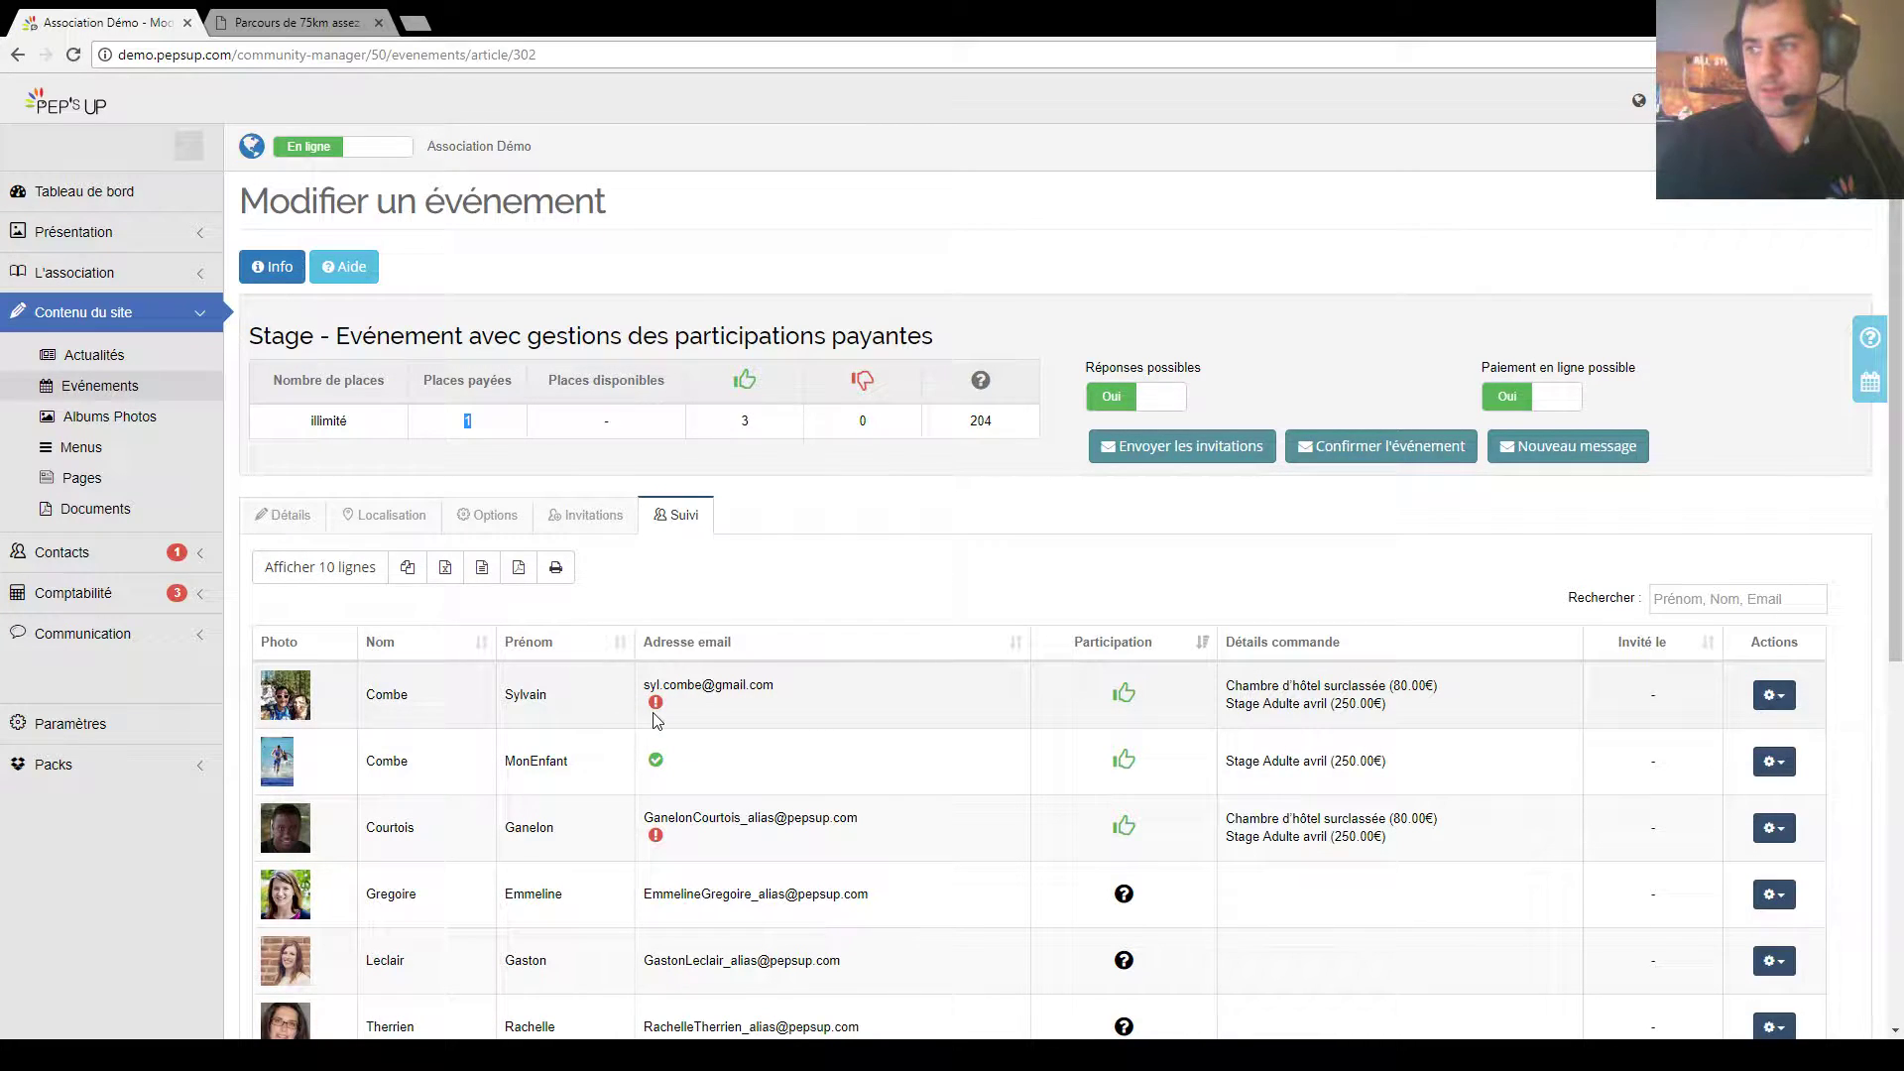
mouse_move(658, 706)
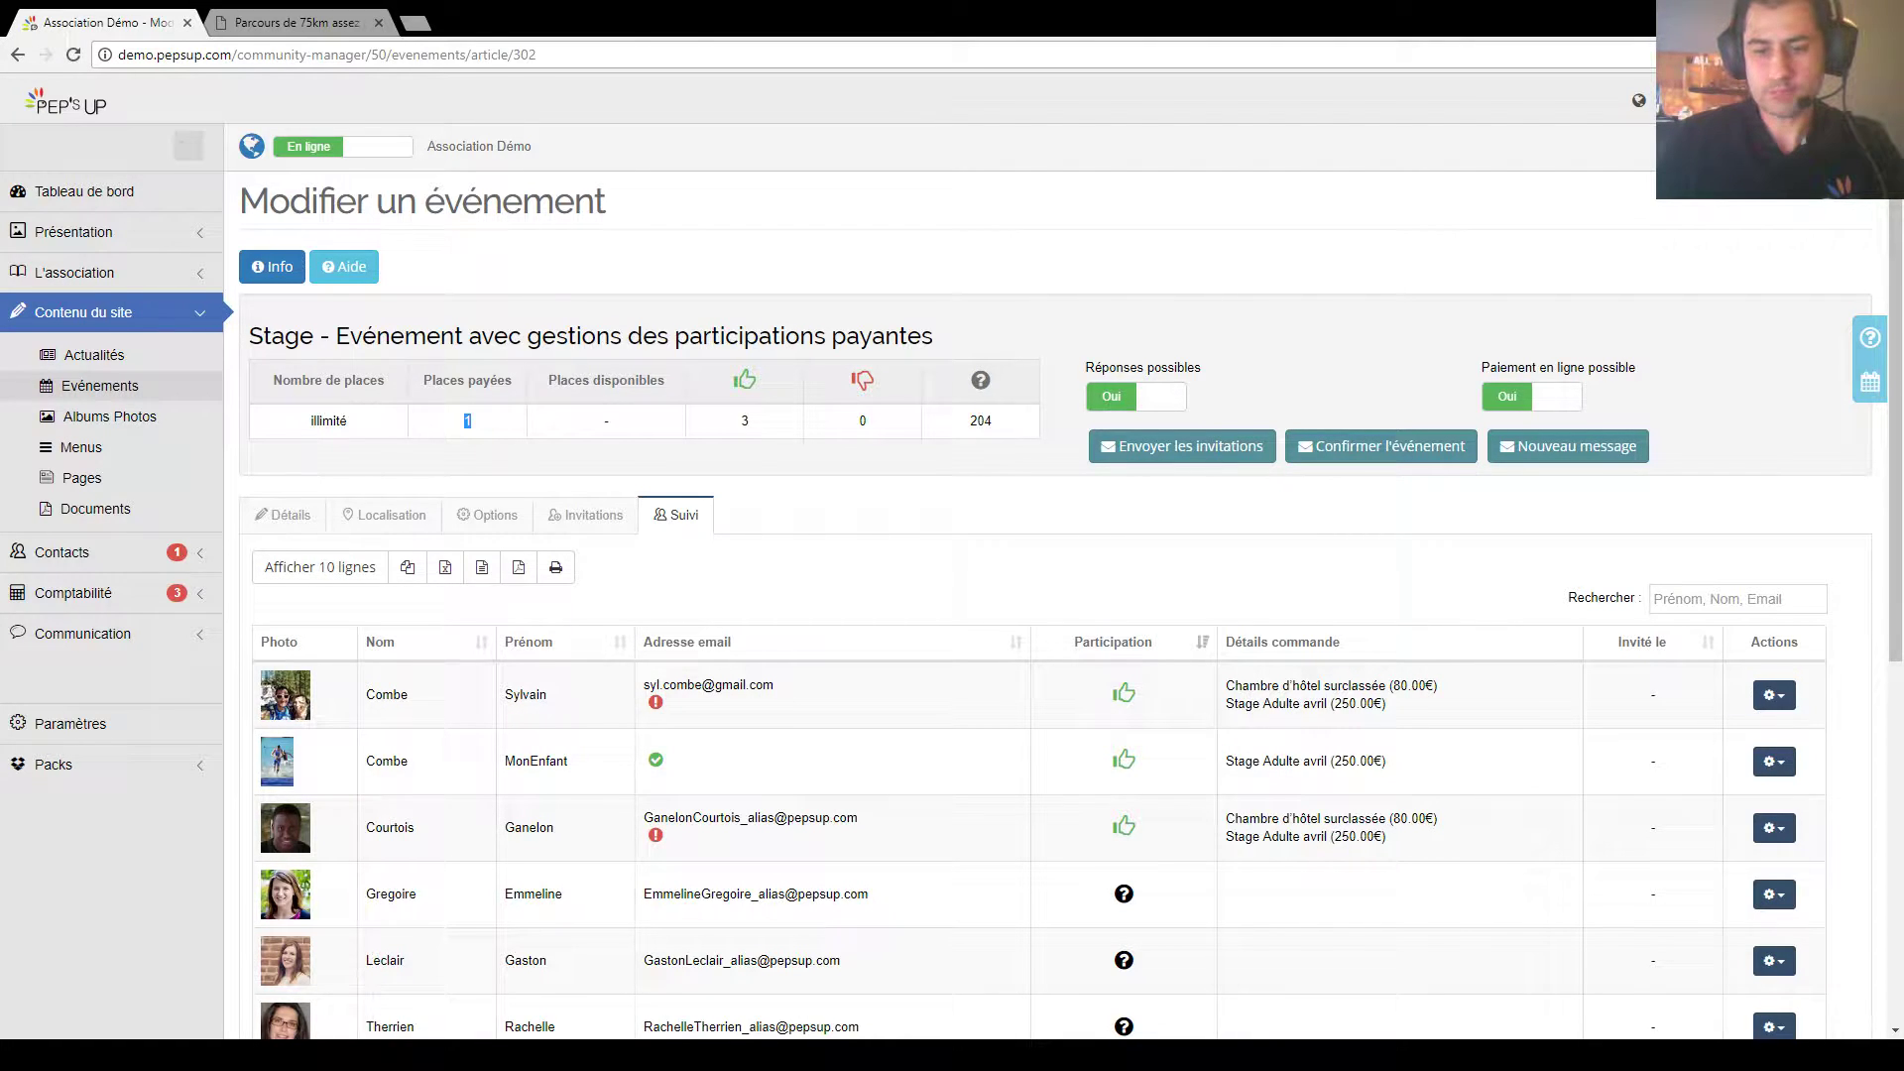
click(832, 585)
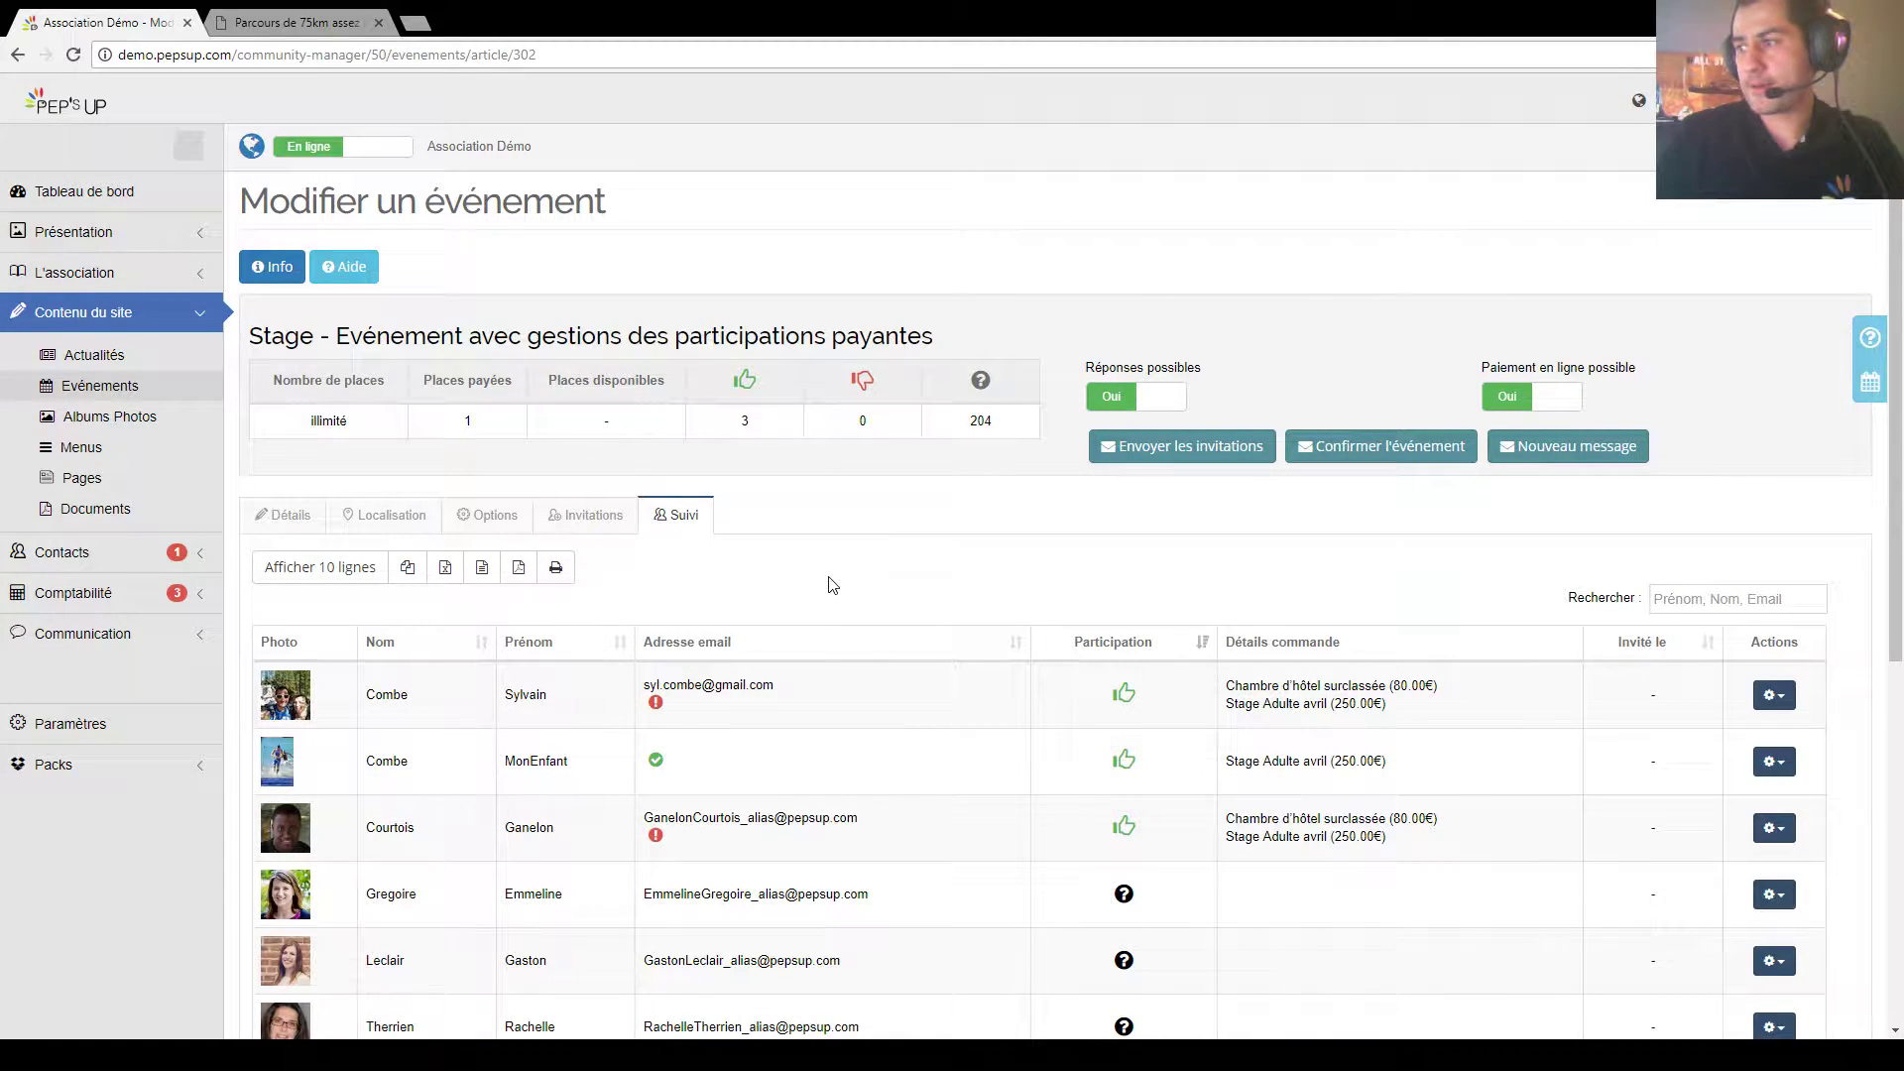